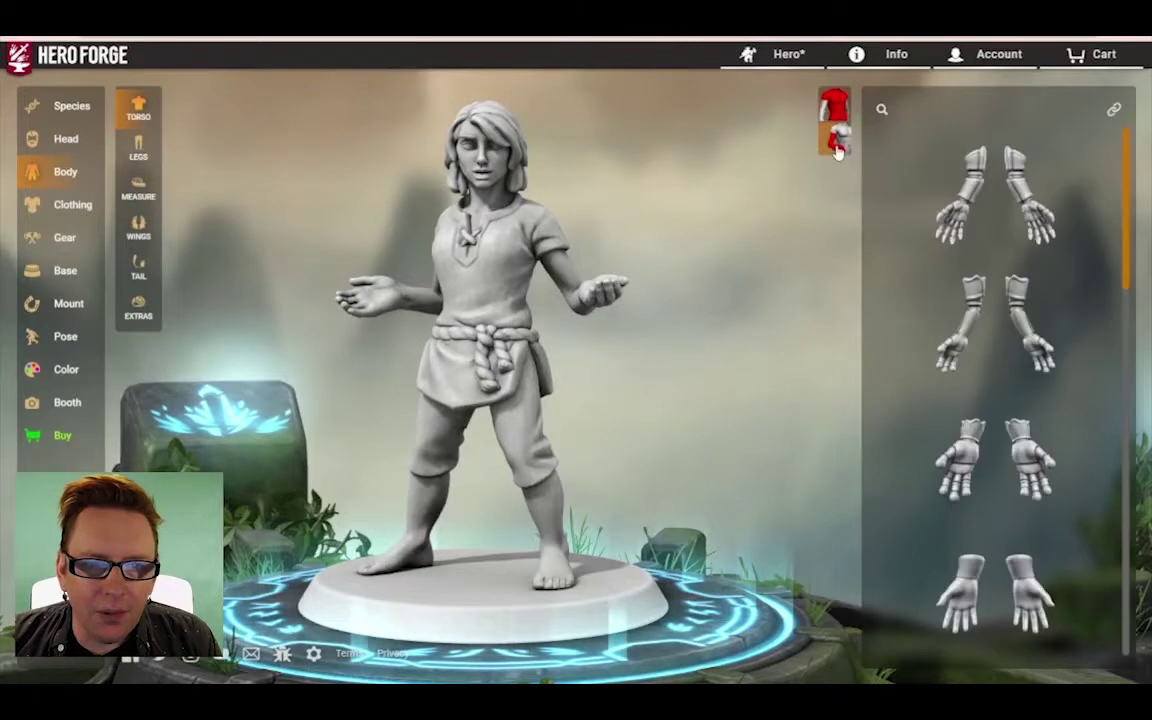
Step: Adjust the body measurements: raise the height slightly, reduce the lower-body weight, narrow the waist, and slightly increase the build and belly
left_click(138, 148)
left_click(140, 188)
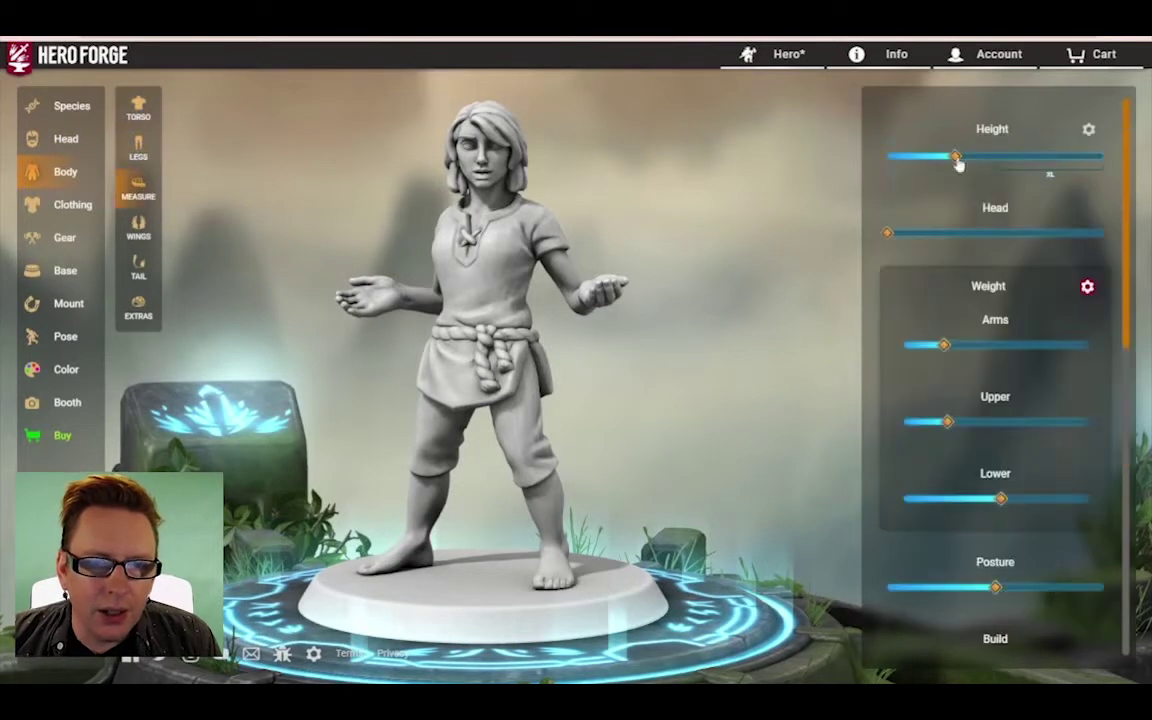
left_click_drag(956, 160, 962, 158)
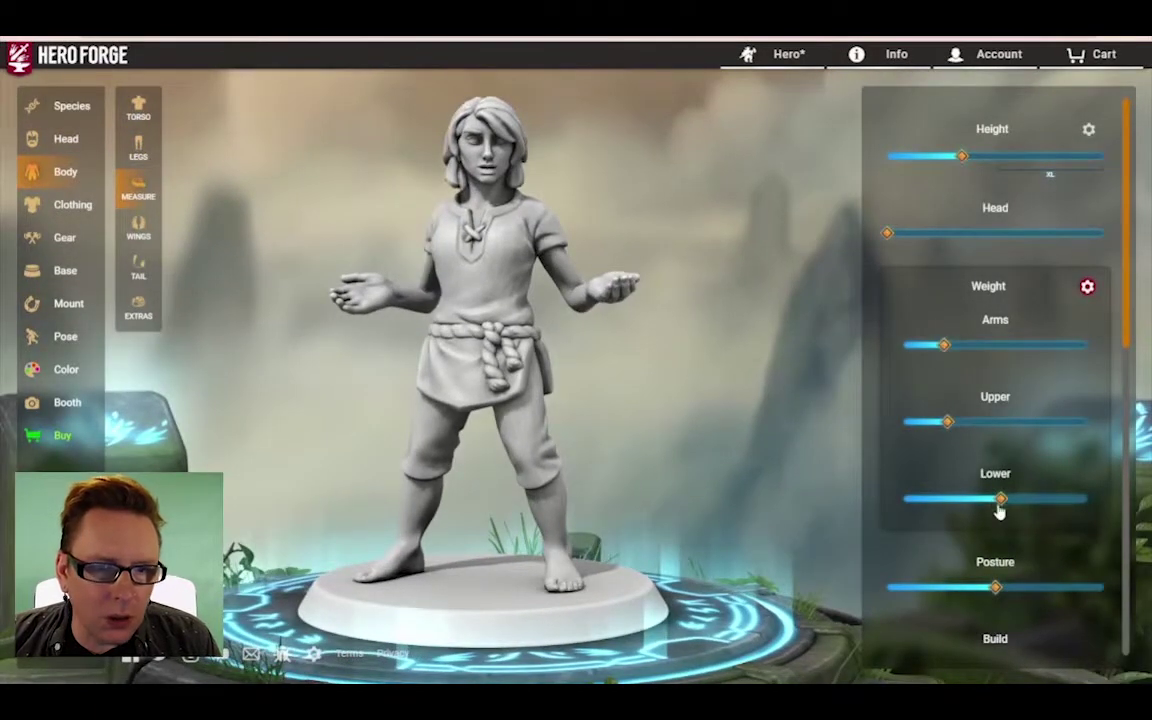
scroll(890, 473, "down", 5)
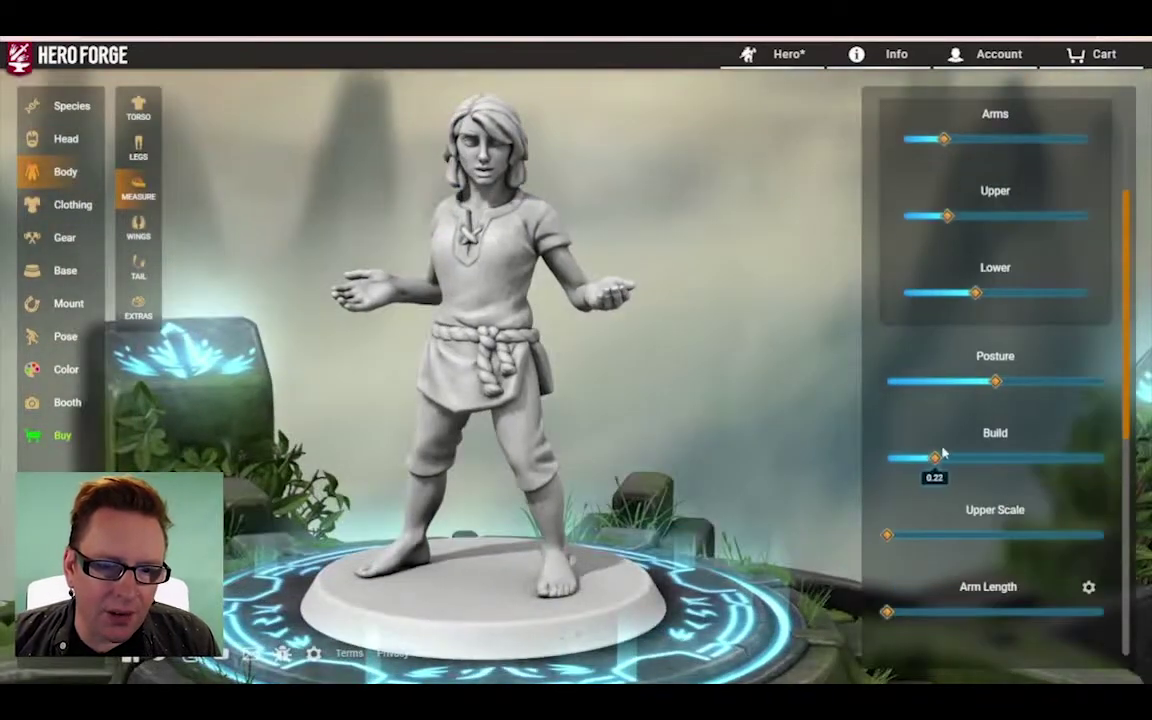
scroll(980, 562, "down", 2)
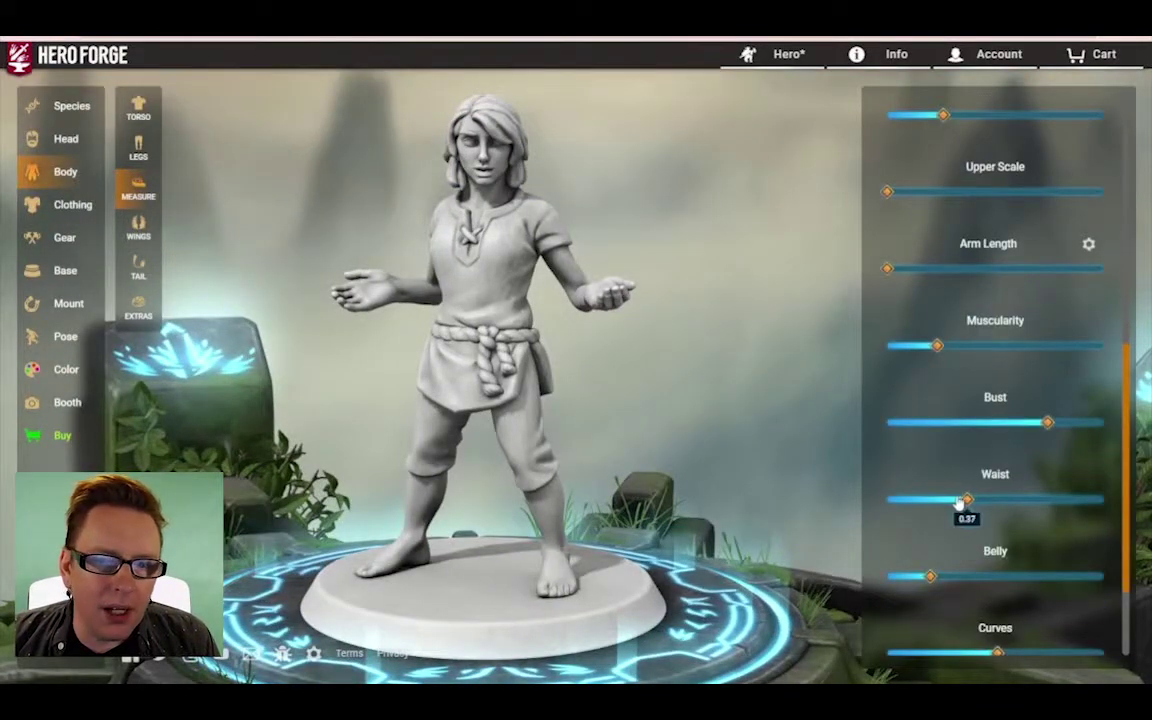
scroll(968, 348, "down", 2)
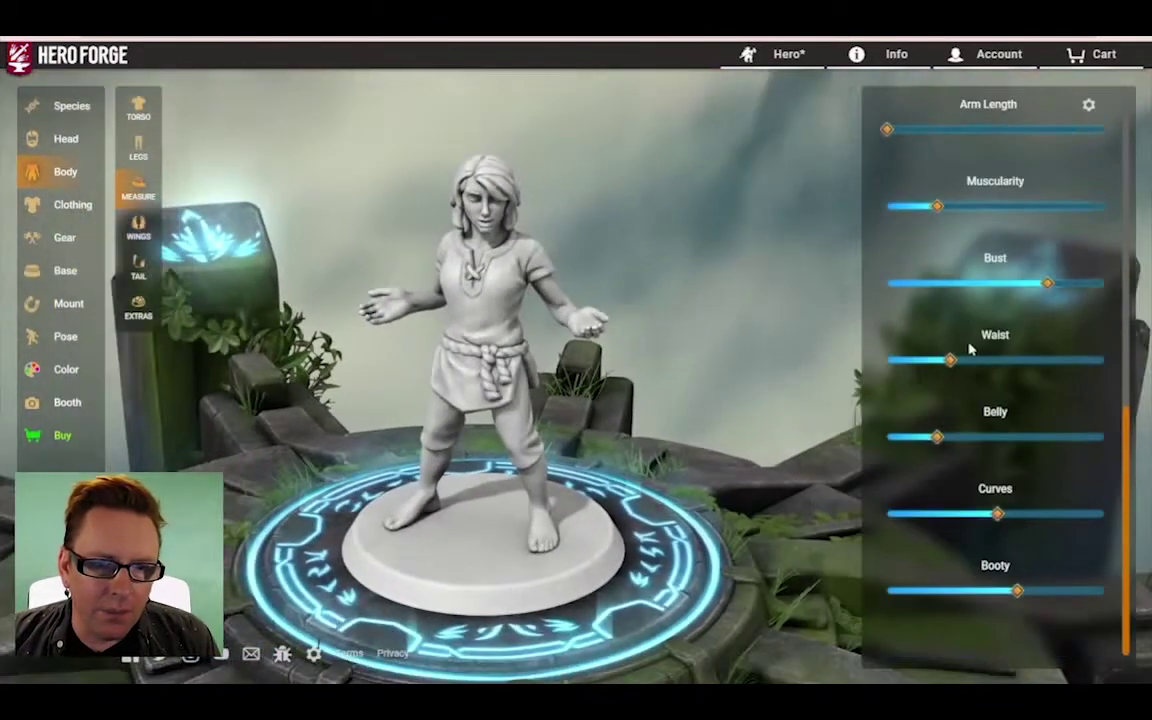
Step: Search the chest clothing for "Studded" and put the Studded Leather Chest Piece on the figure
left_click(68, 205)
left_click(138, 147)
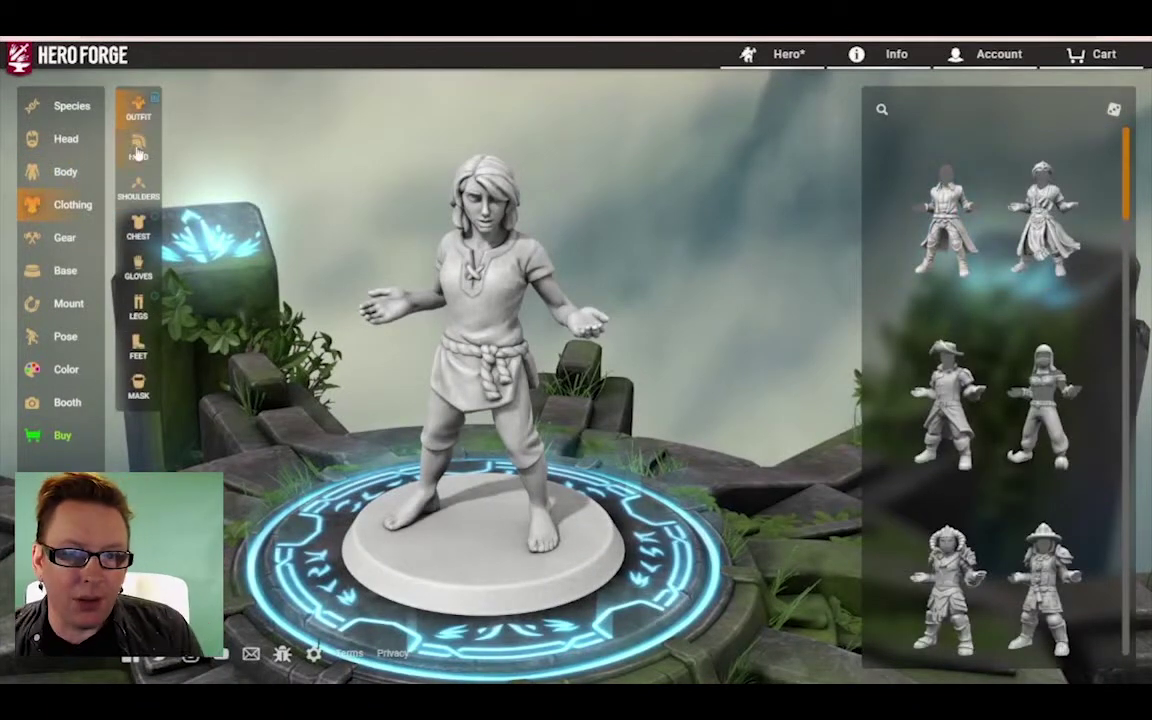
left_click(138, 226)
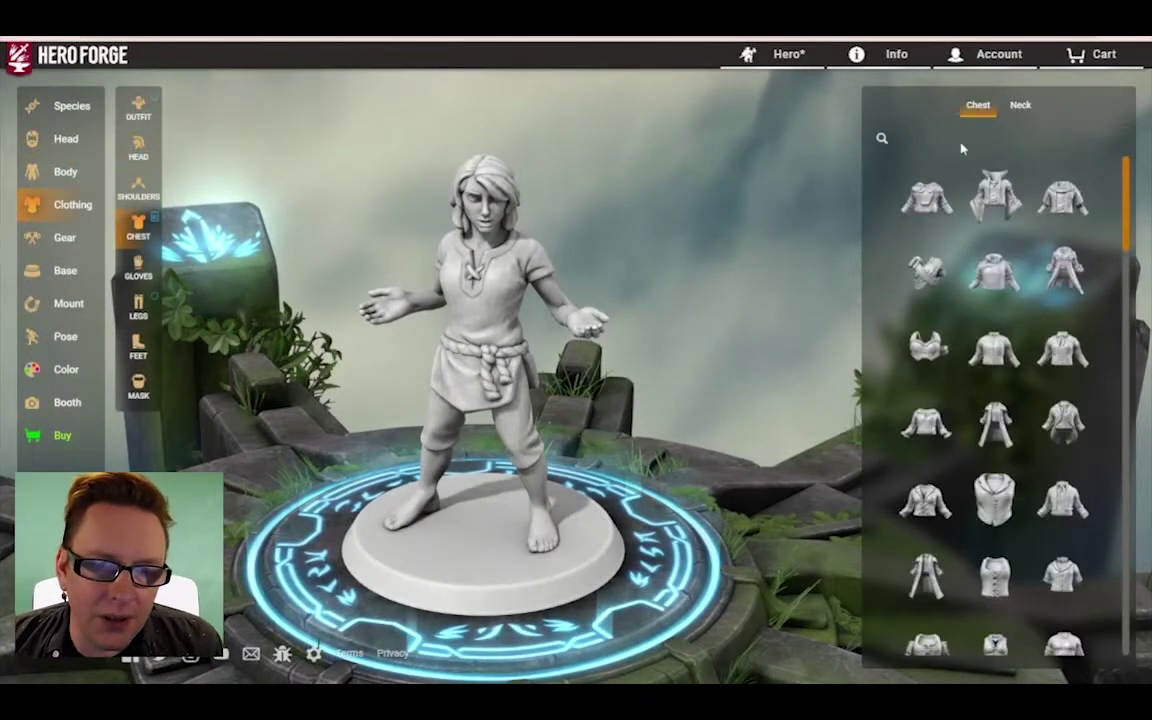
left_click(884, 143)
type("Studded")
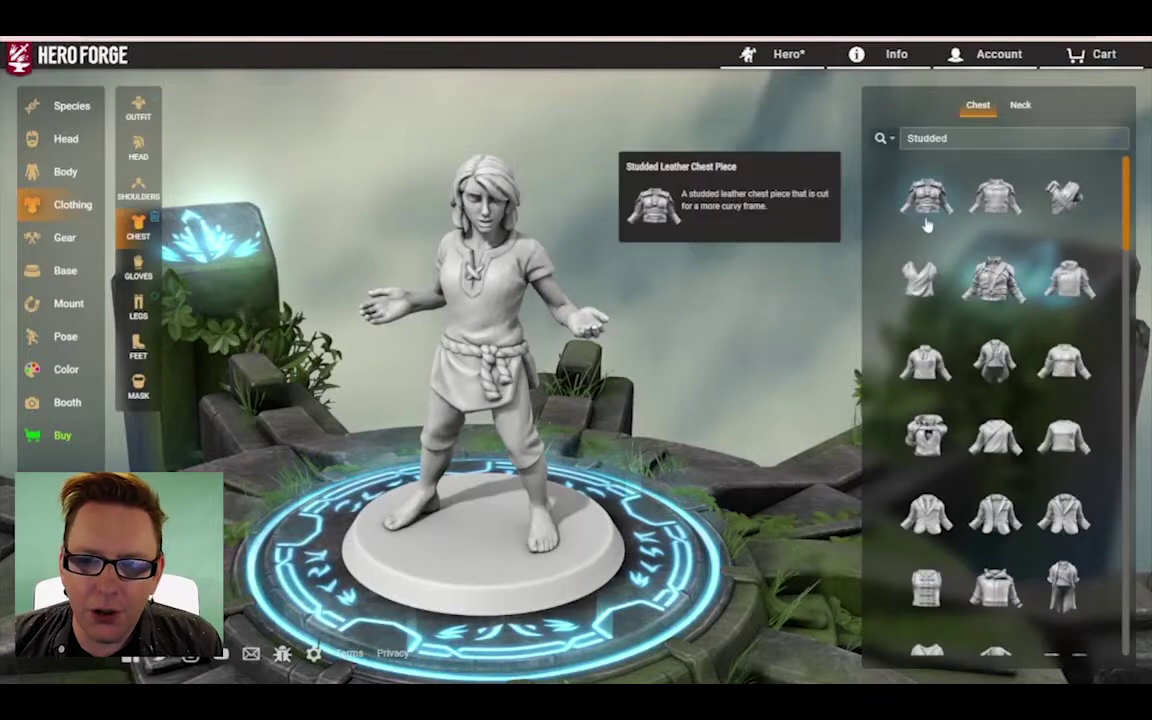
left_click(928, 198)
Step: Search the leg clothing for "Studded", equip the Studded Leather Leg Armor, and add the wrapped gauntlet gloves to both hands
left_click(138, 306)
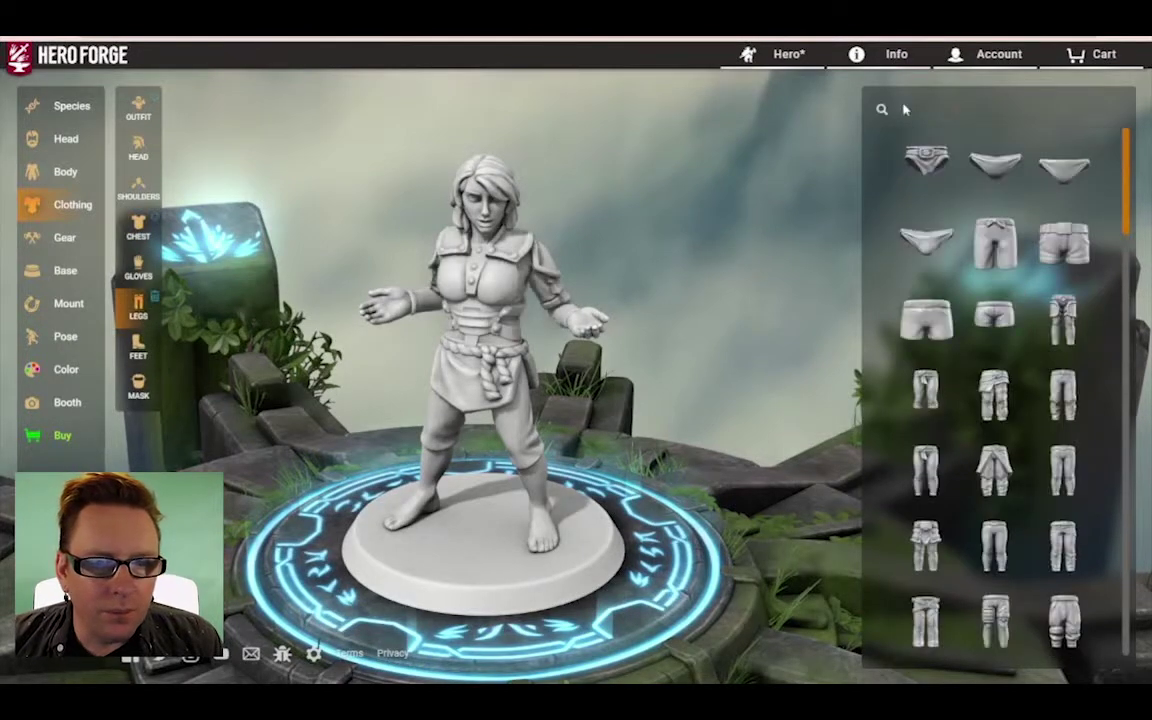
left_click(881, 113)
type("Studded")
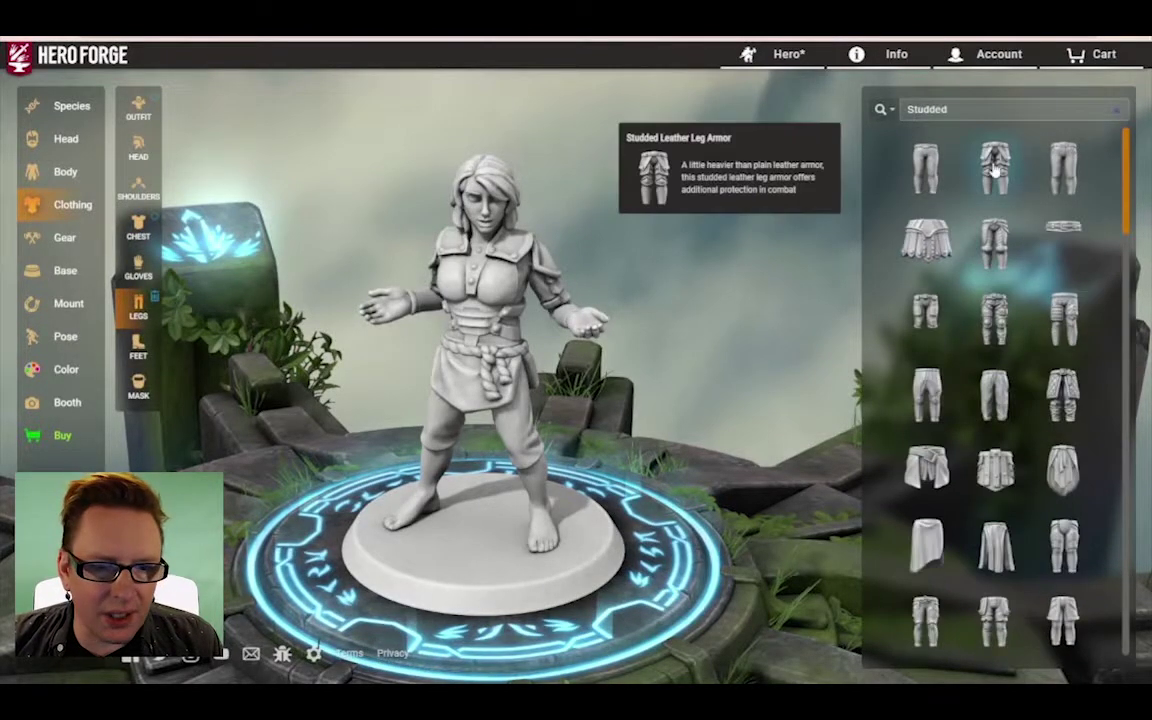
left_click(995, 165)
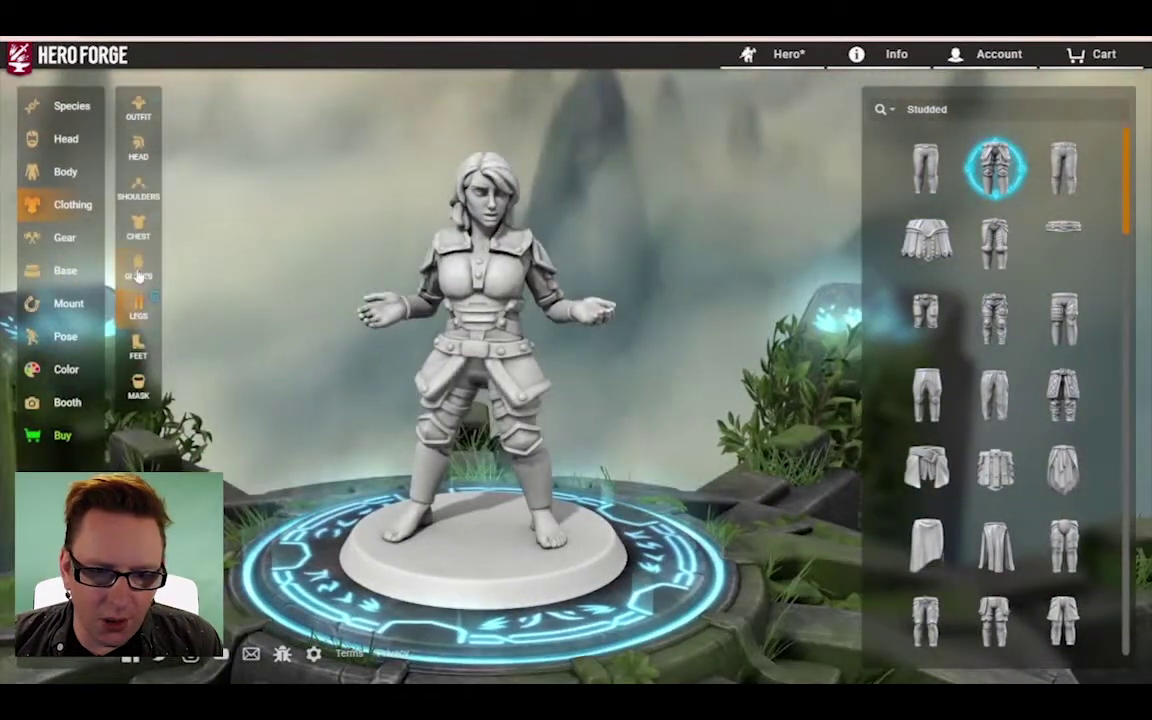
left_click(138, 275)
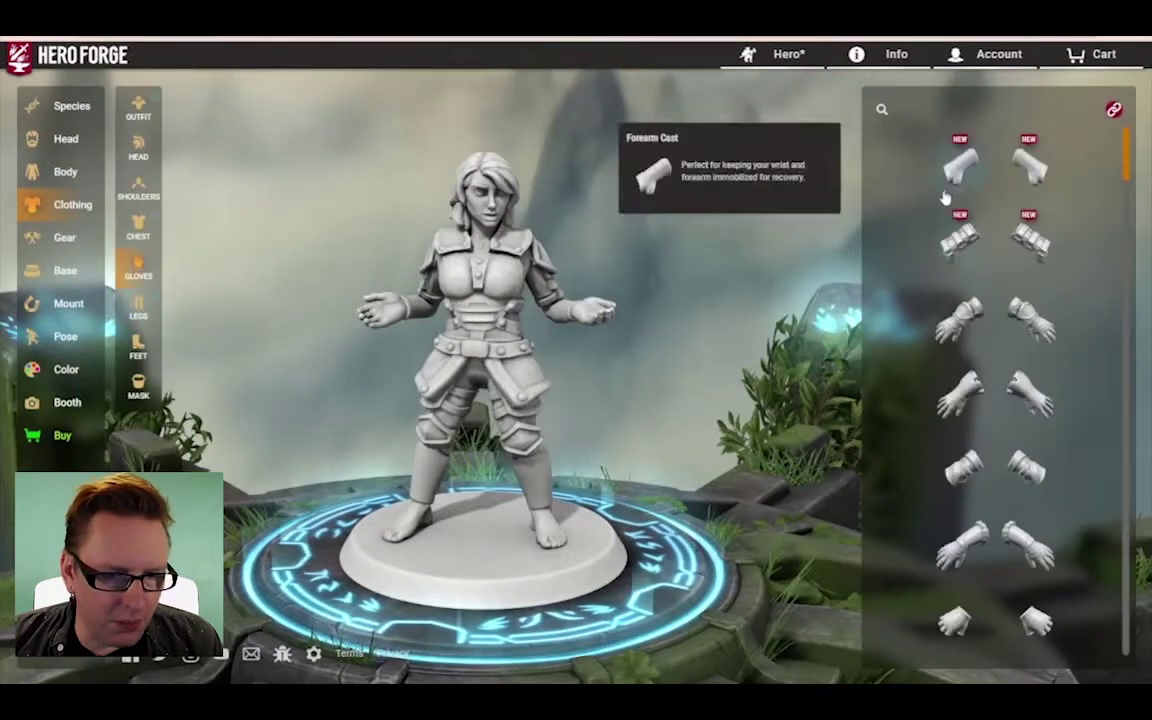
left_click(958, 322)
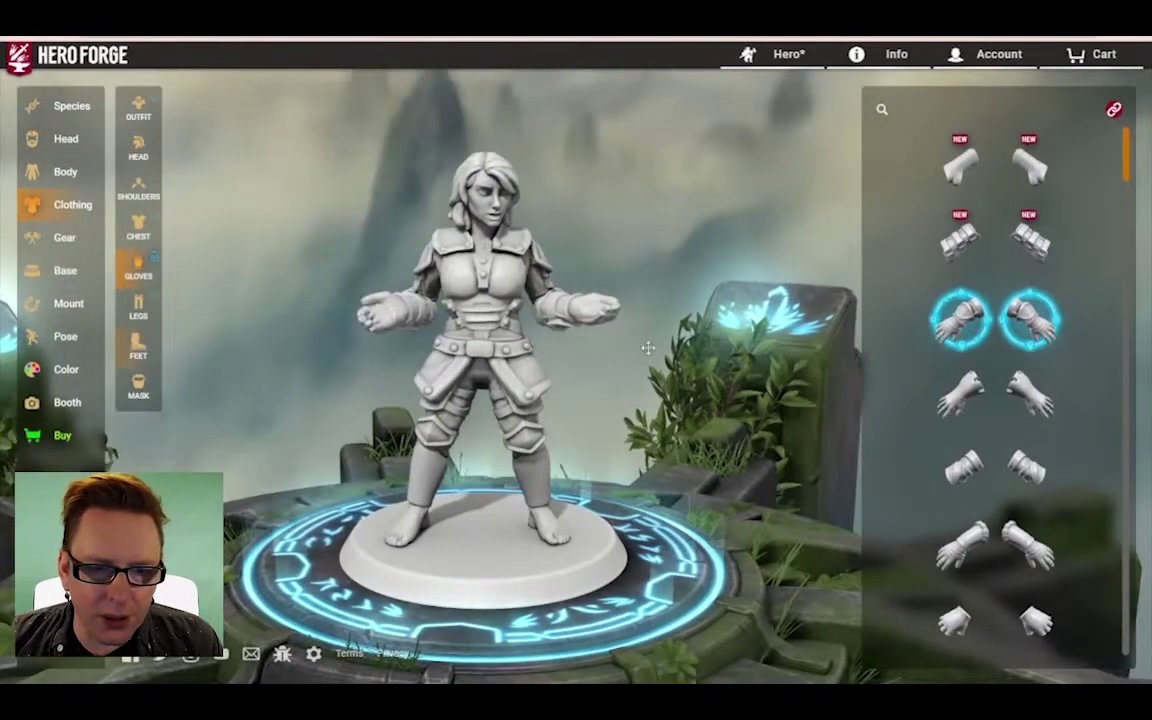
Step: Filter the footwear to the Fantasy category and equip the cuffed boots listed just before the Riding Boots on both feet
scroll(962, 288, "down", 10)
left_click(882, 112)
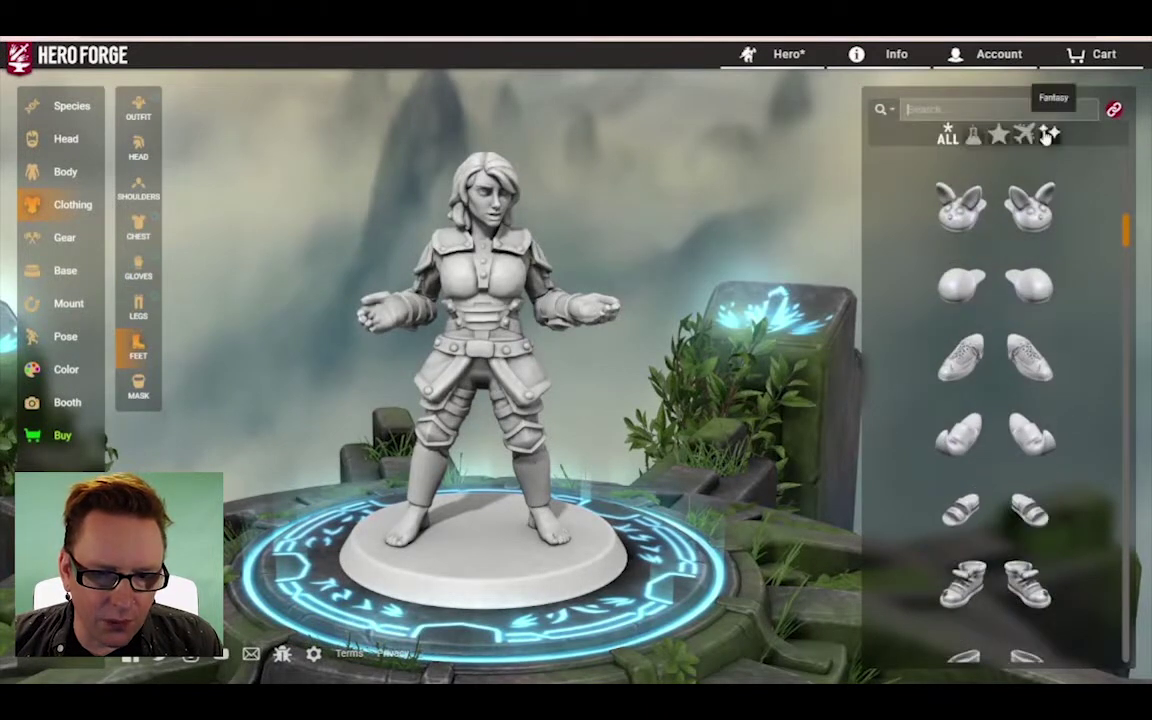
left_click(1047, 136)
scroll(959, 329, "down", 2)
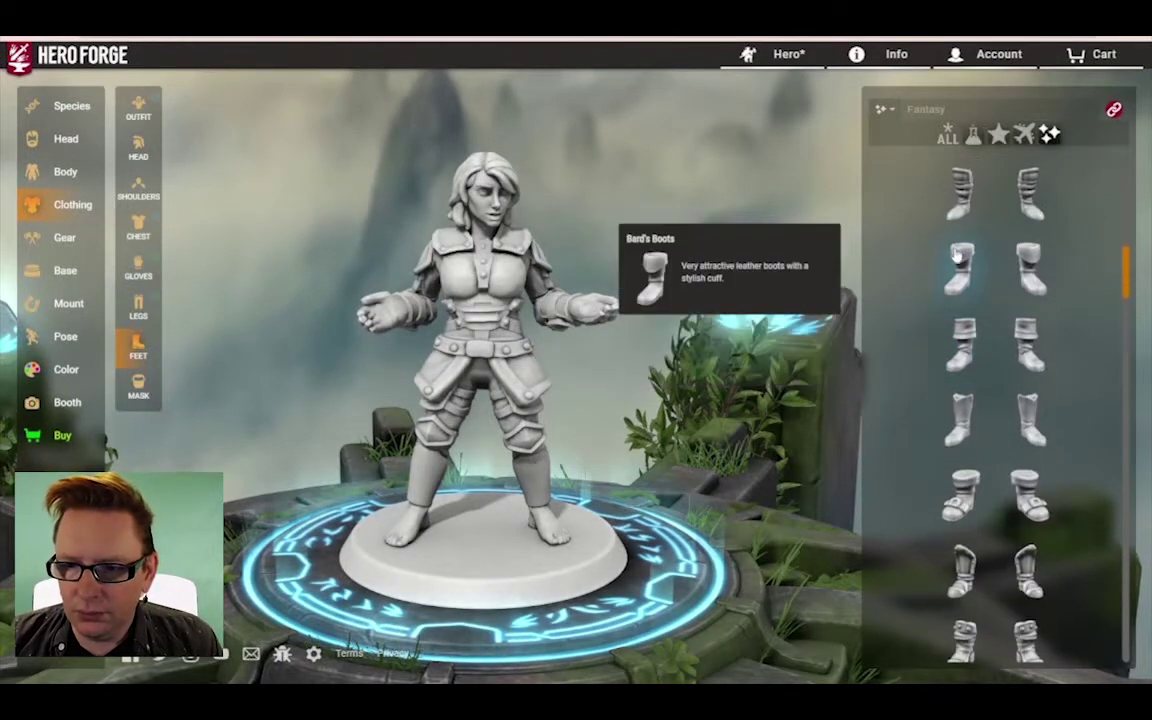
scroll(955, 260, "up", 3)
scroll(945, 265, "down", 4)
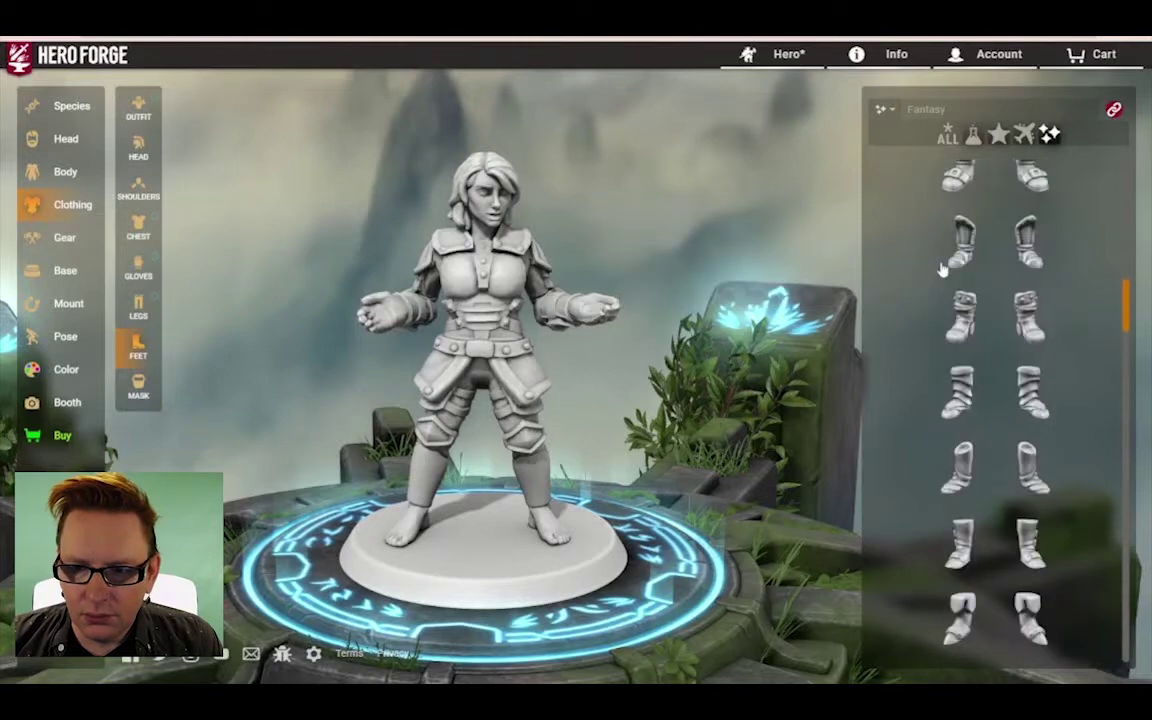
scroll(947, 275, "up", 3)
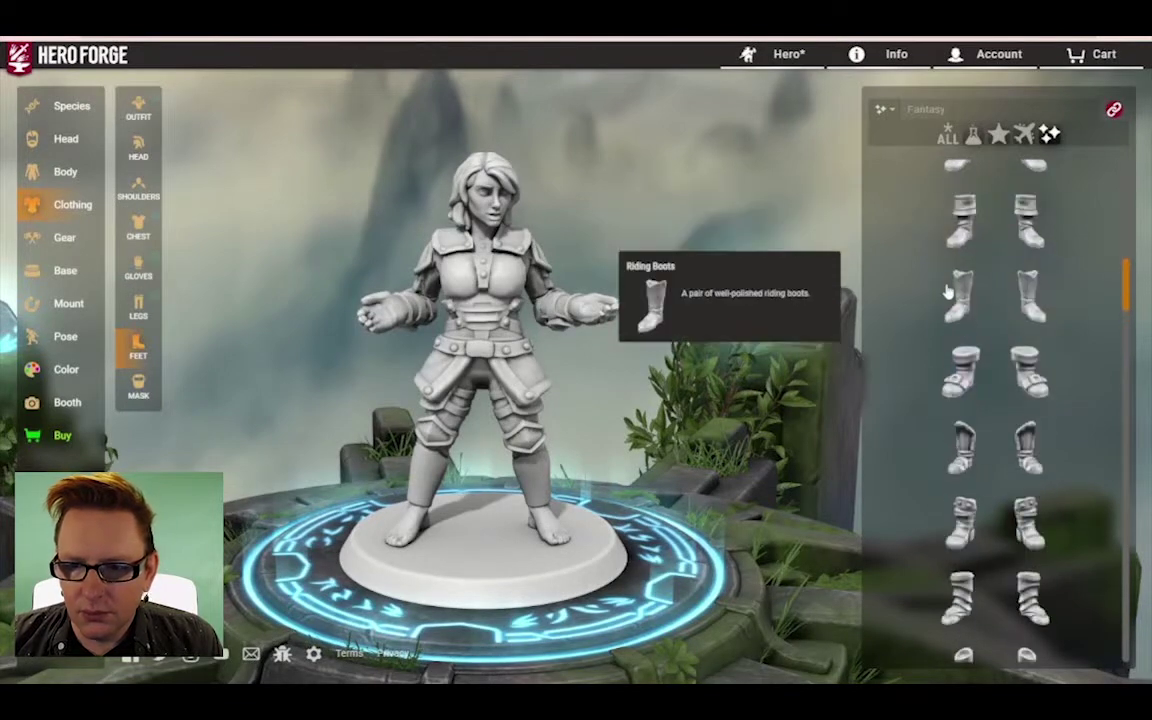
left_click(960, 220)
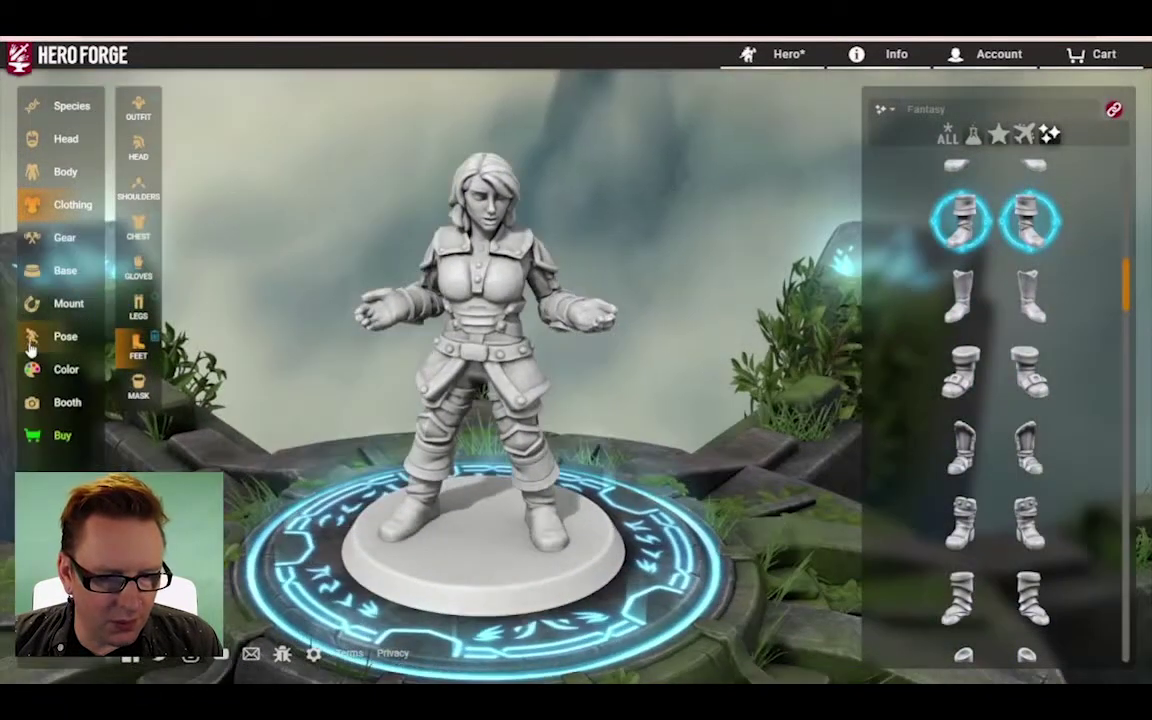
Step: Add the knotted neckerchief from the neck items around the figure's neck
left_click(138, 240)
left_click(1019, 107)
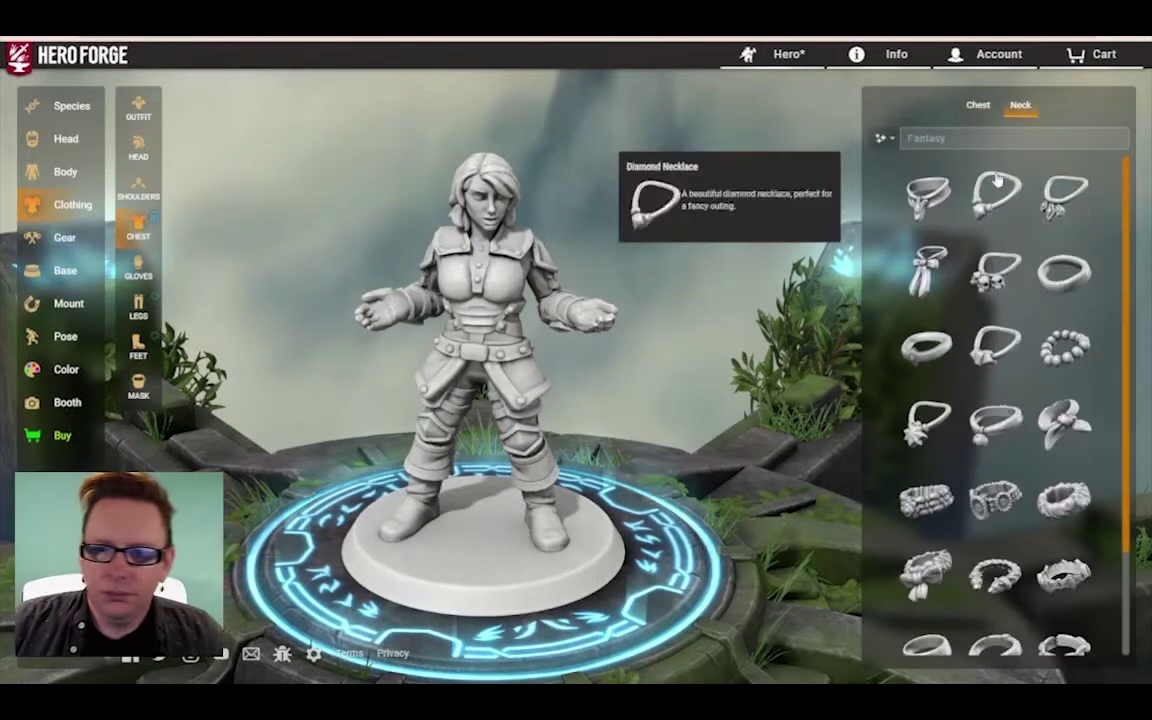
left_click(1066, 427)
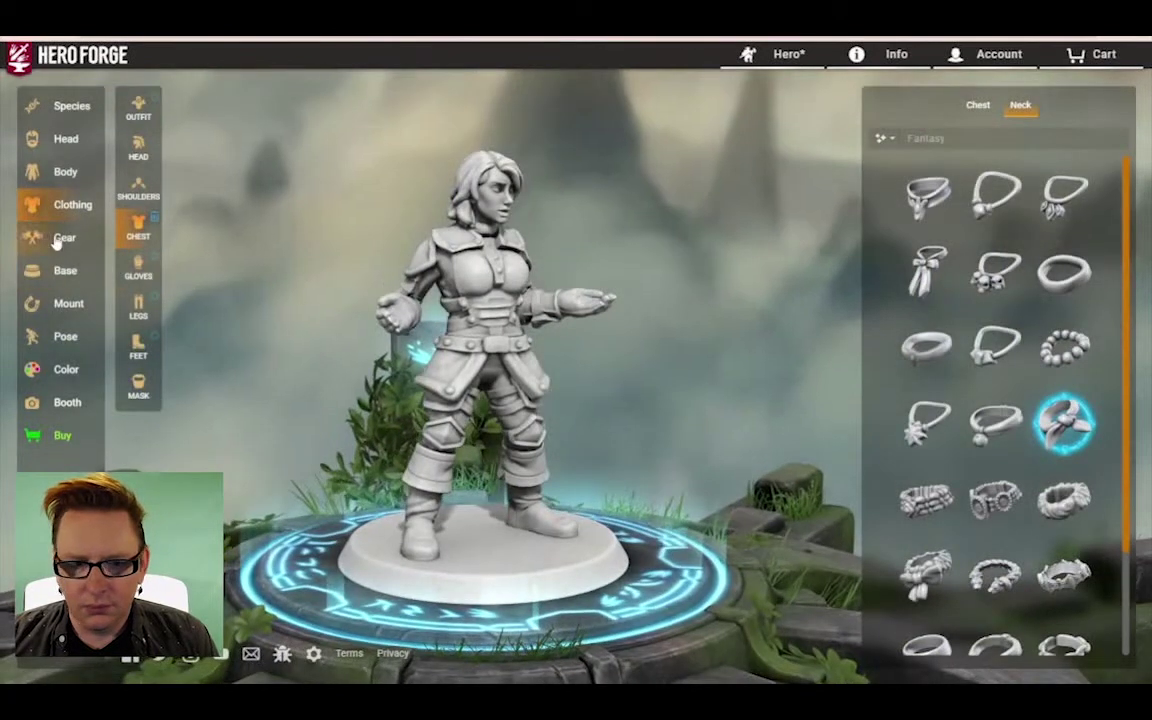
Step: Cover the figure's mouth with the wrapped cloth mask and equip the backpack with a bedroll on its back
left_click(60, 238)
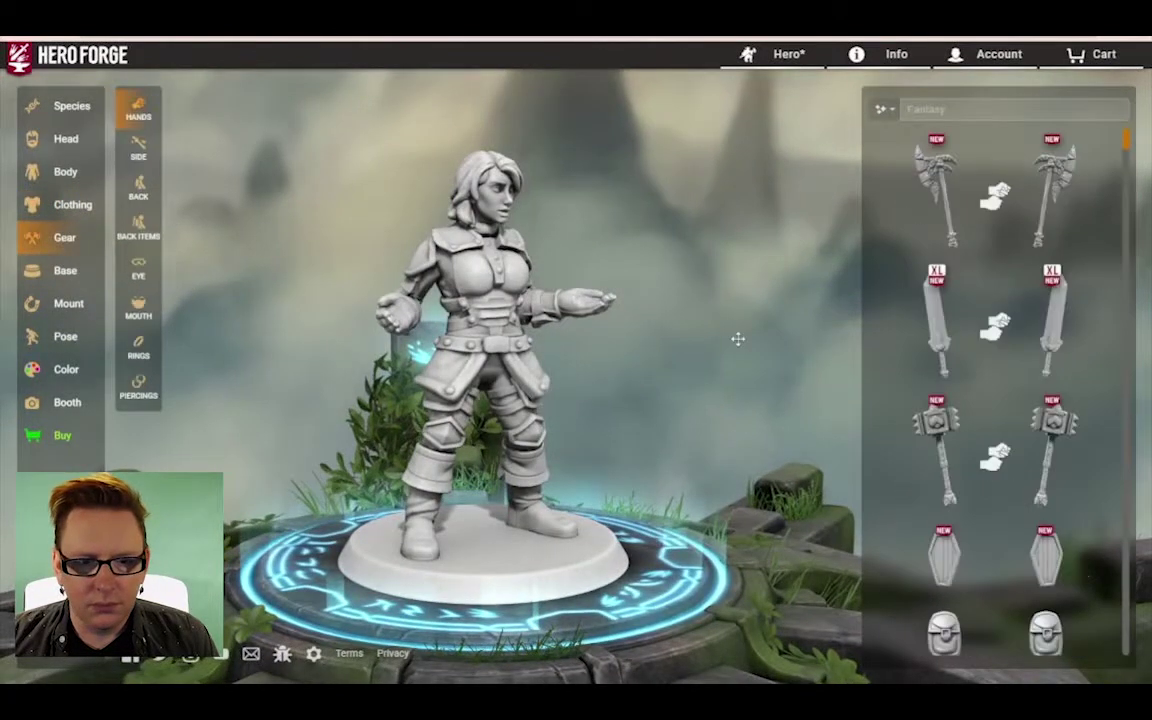
left_click(145, 314)
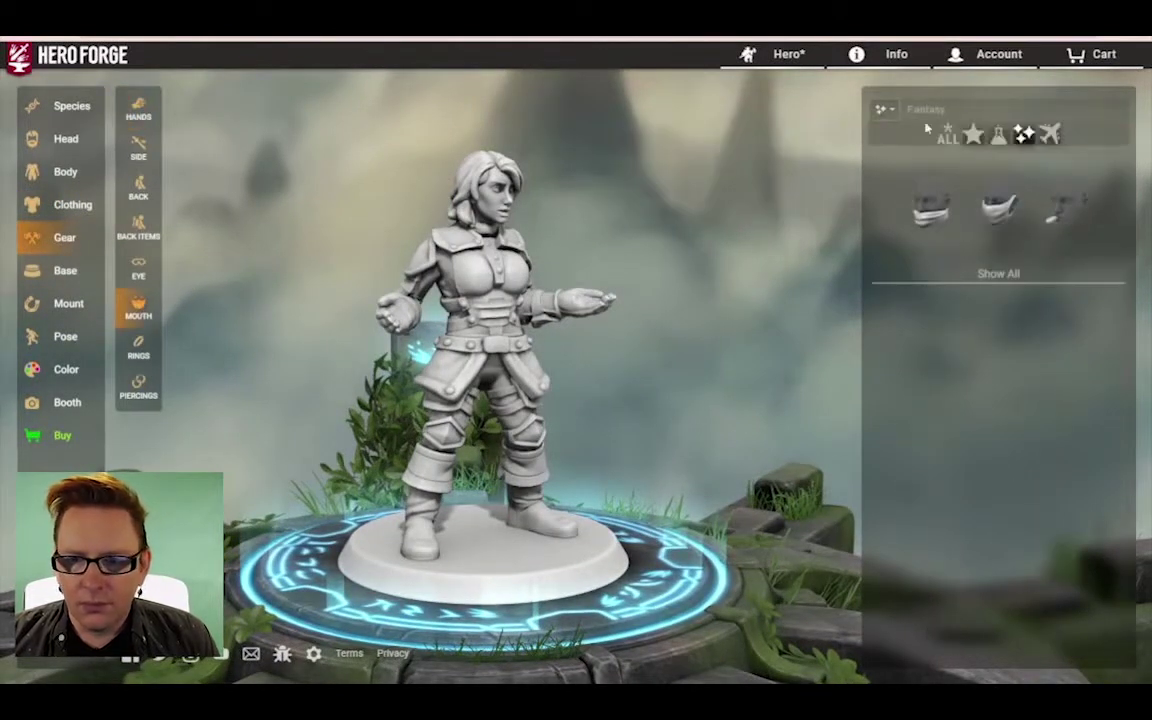
left_click(998, 200)
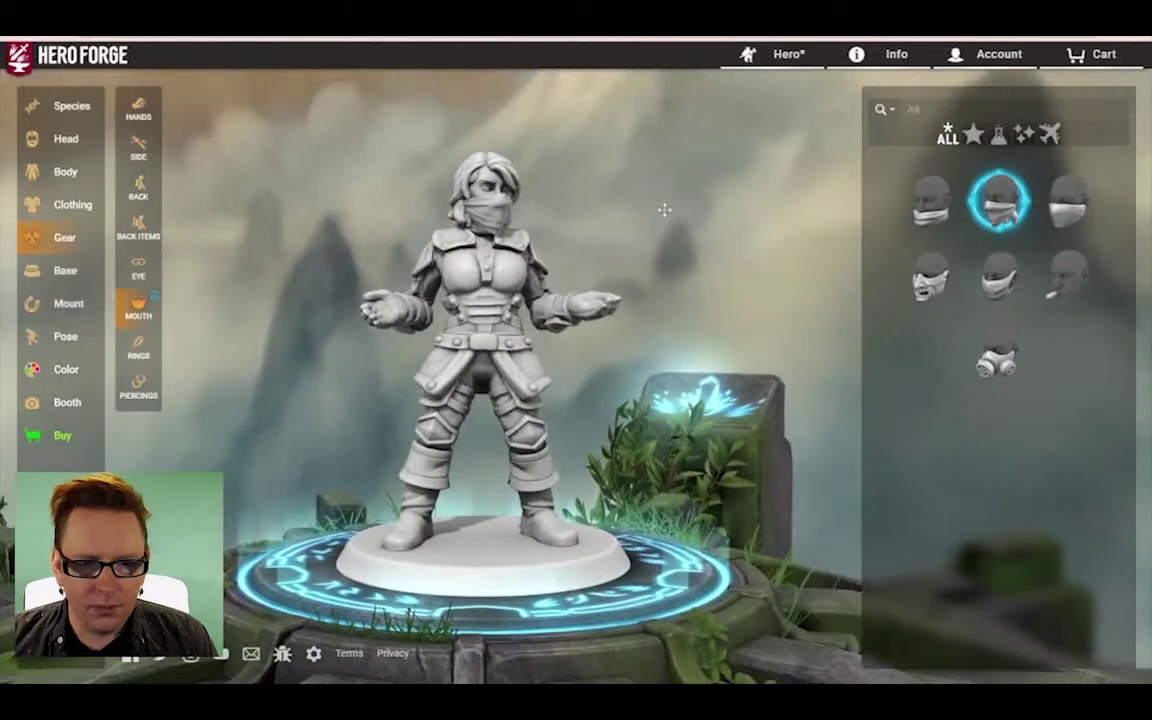
left_click(138, 187)
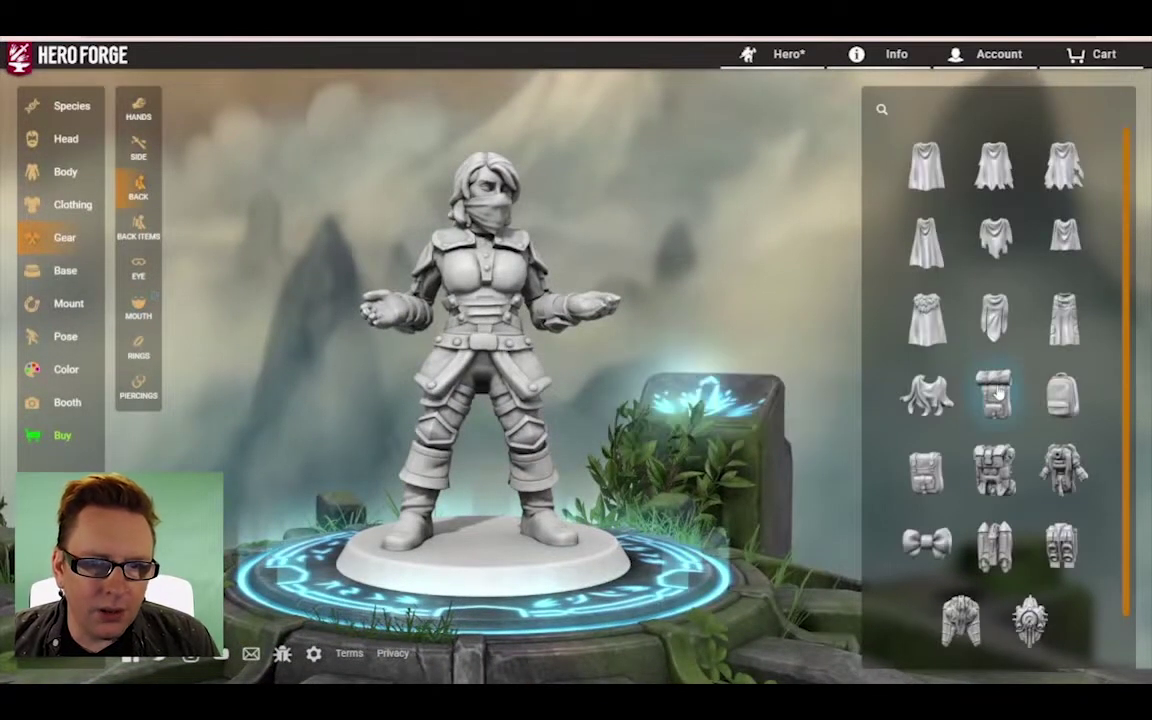
Step: Search the side gear for "Dagger" and attach a Throwing Dagger to each side of the figure
left_click(136, 148)
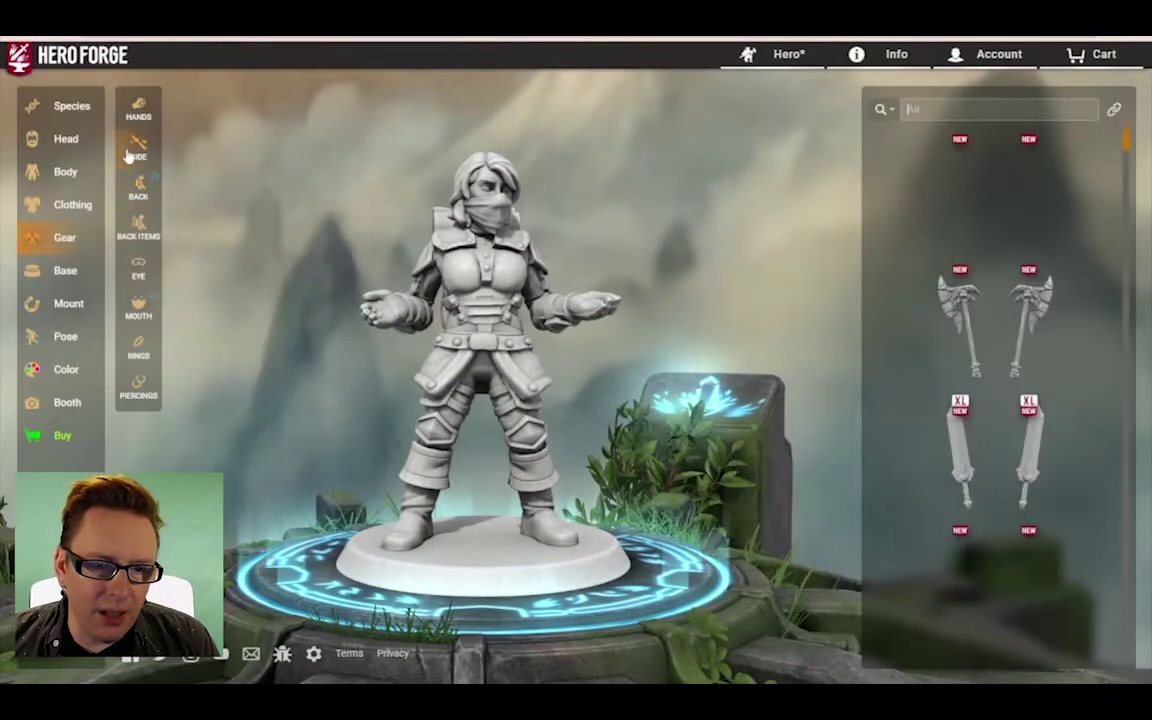
type("Dagger")
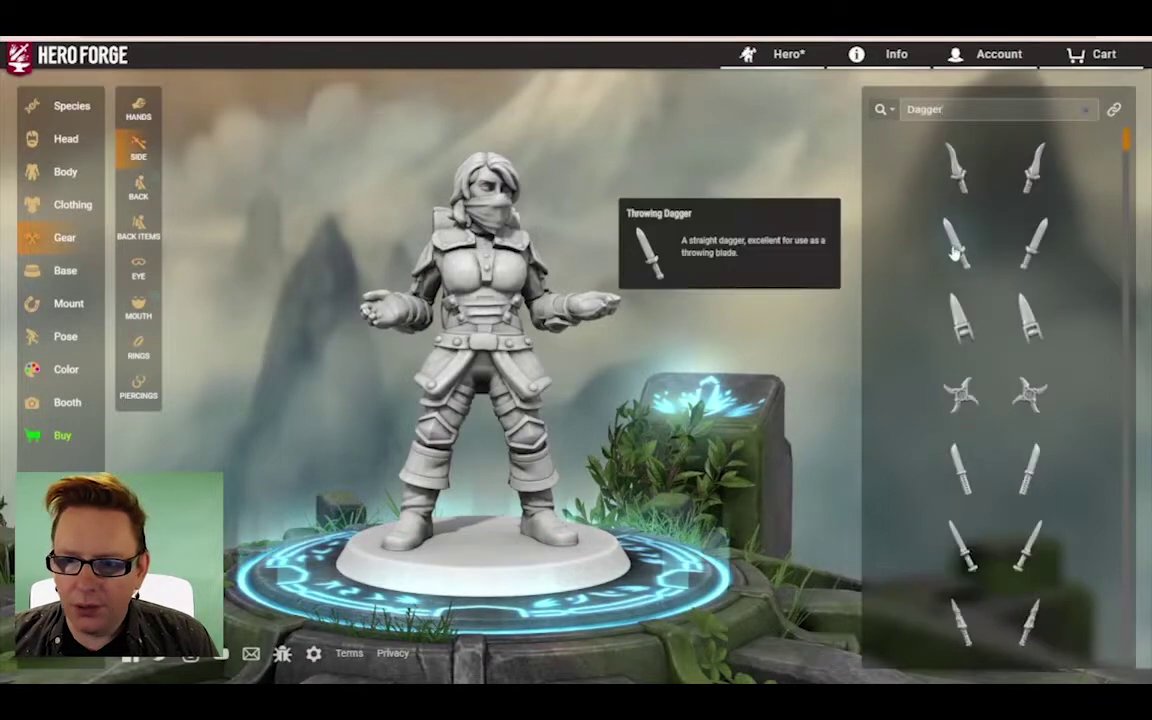
left_click(958, 265)
left_click(1030, 265)
Step: Replace the weapons on both sides of the figure with the smaller sheathed daggers
scroll(933, 360, "down", 3)
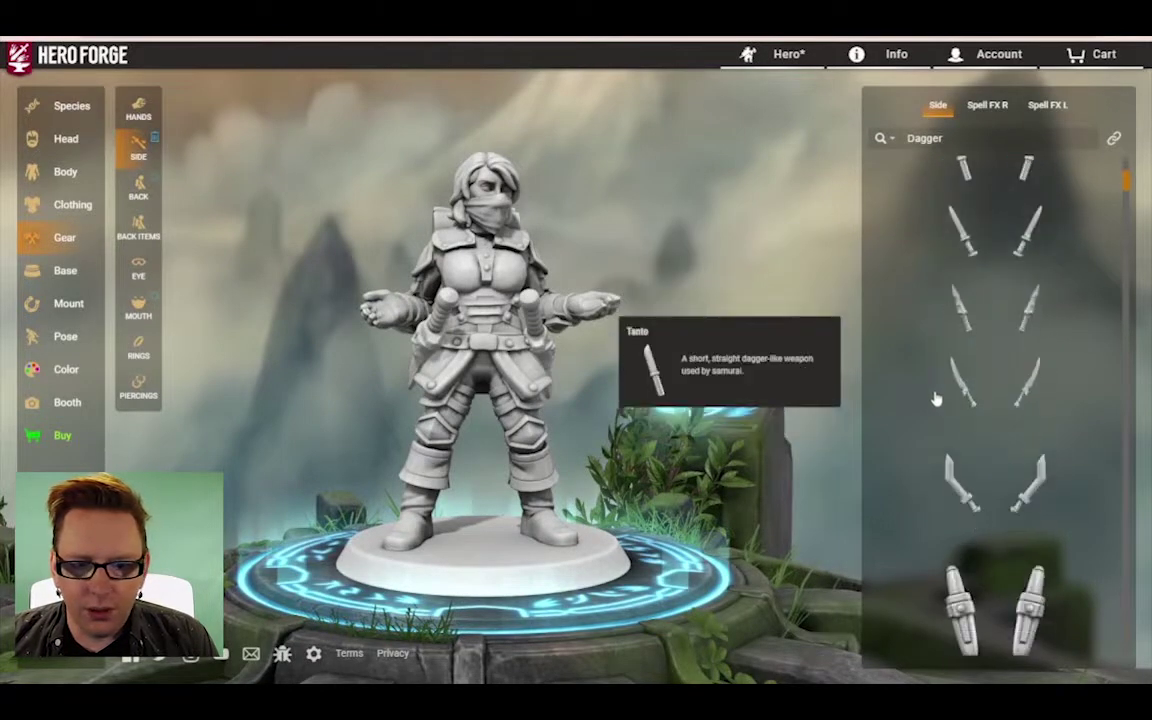
left_click_drag(820, 310, 660, 395)
scroll(977, 355, "down", 2)
left_click(972, 348)
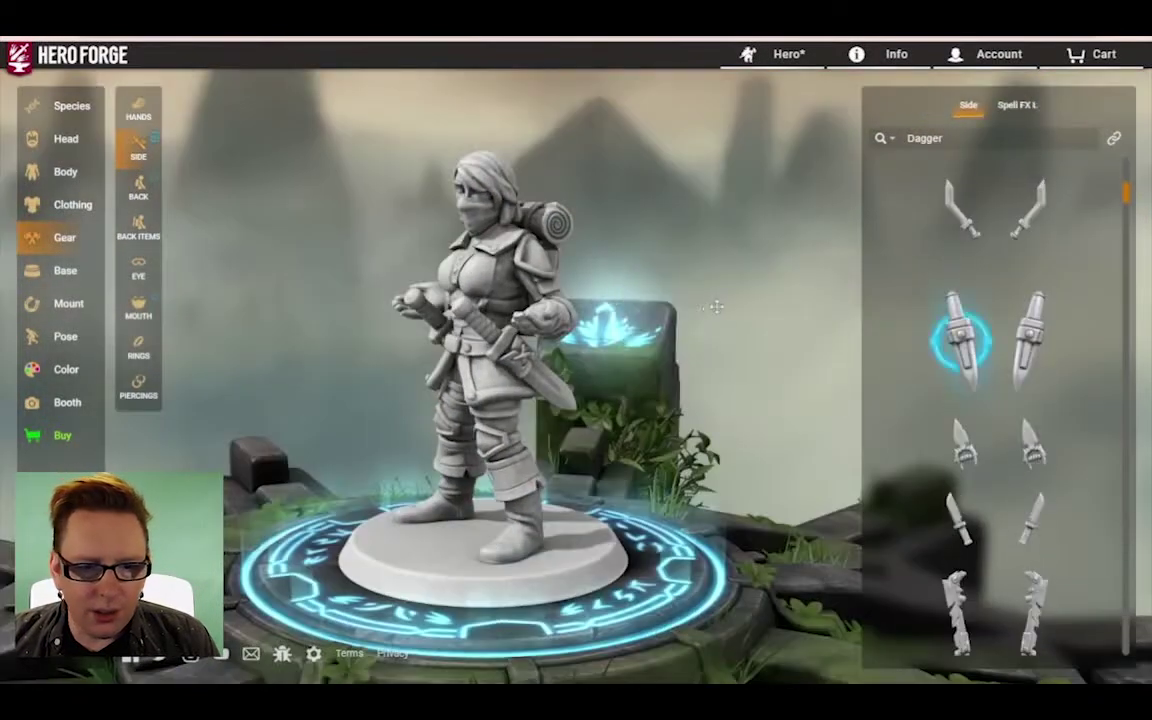
left_click_drag(717, 309, 910, 288)
left_click(1029, 338)
left_click_drag(802, 306, 676, 337)
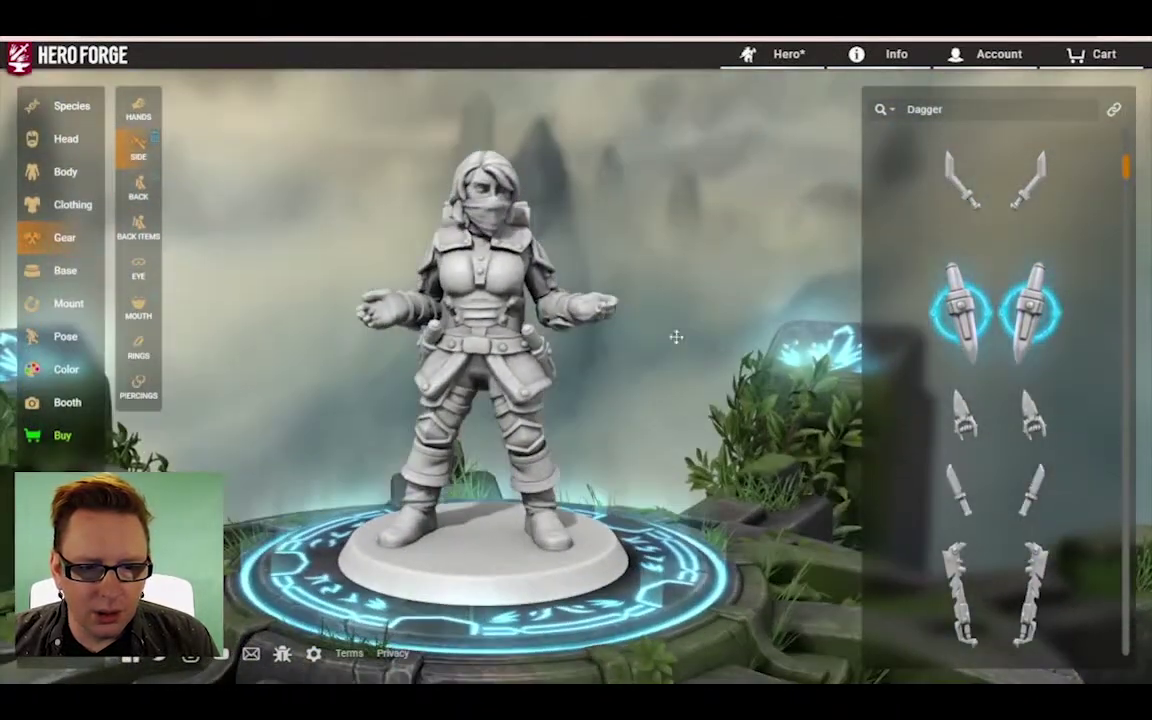
Step: Search the hand gear for "Bag" and place the two-handled bag in the figure's right hand
left_click(137, 110)
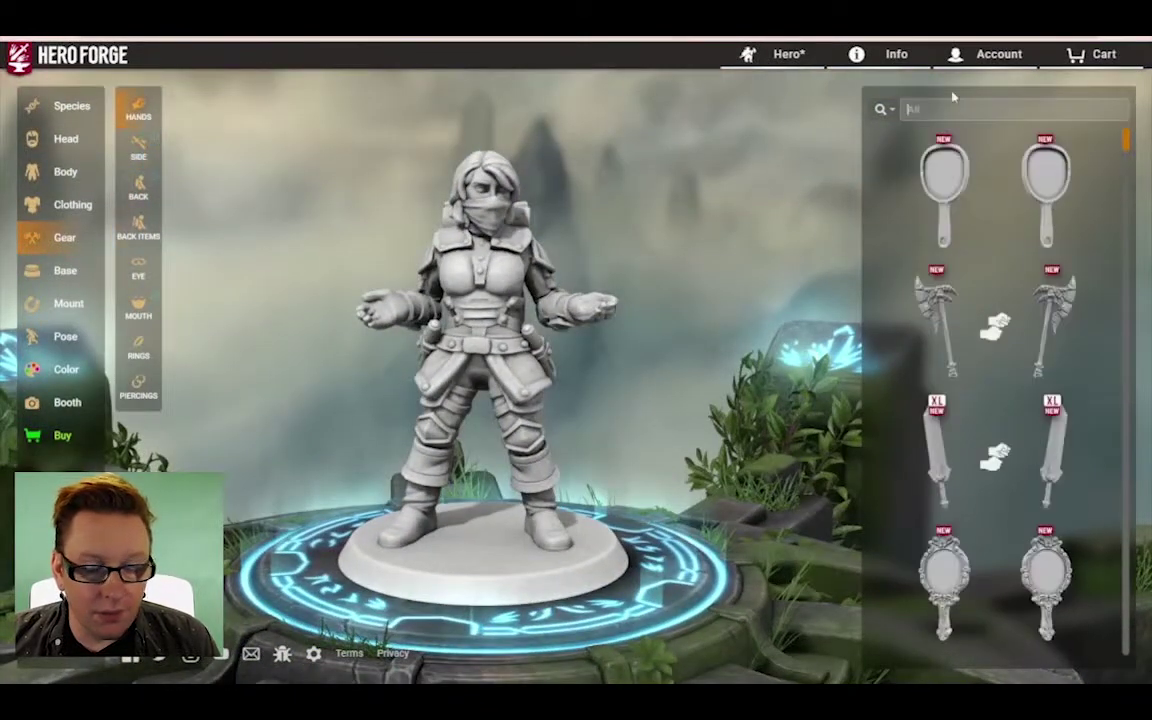
left_click(951, 100)
type("Bag")
left_click(940, 320)
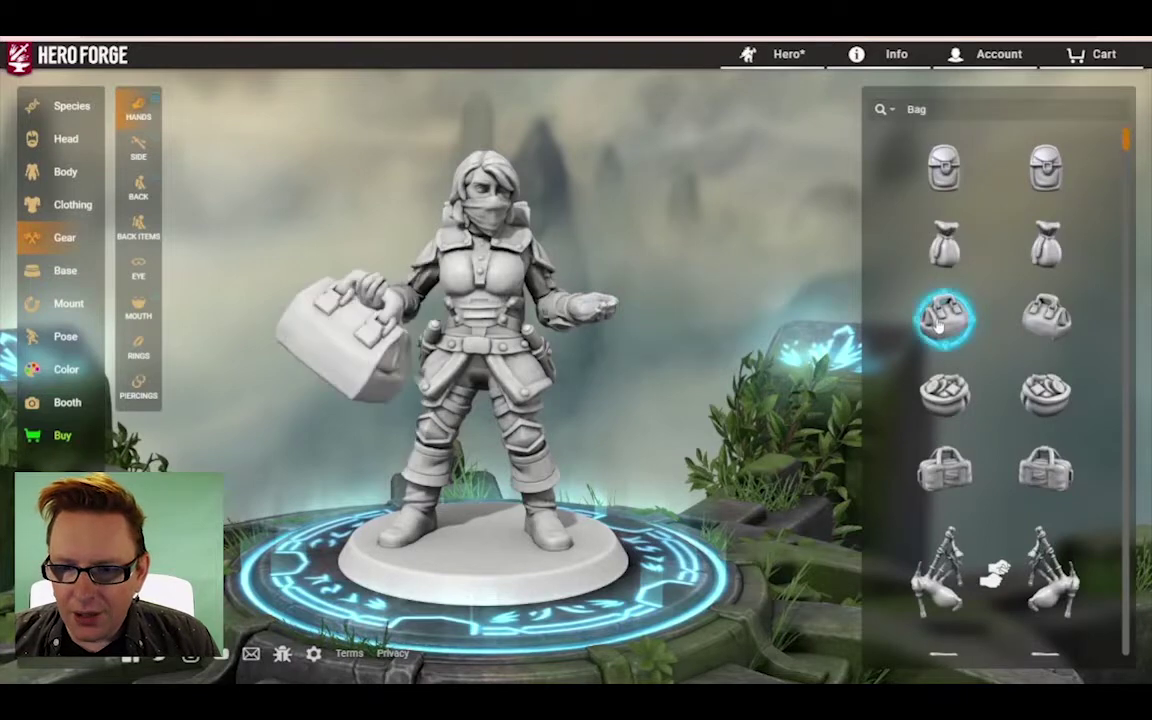
Step: Filter the hand gear to the Shortblade category and place the straight short sword in the figure's left hand
mouse_move(1034, 134)
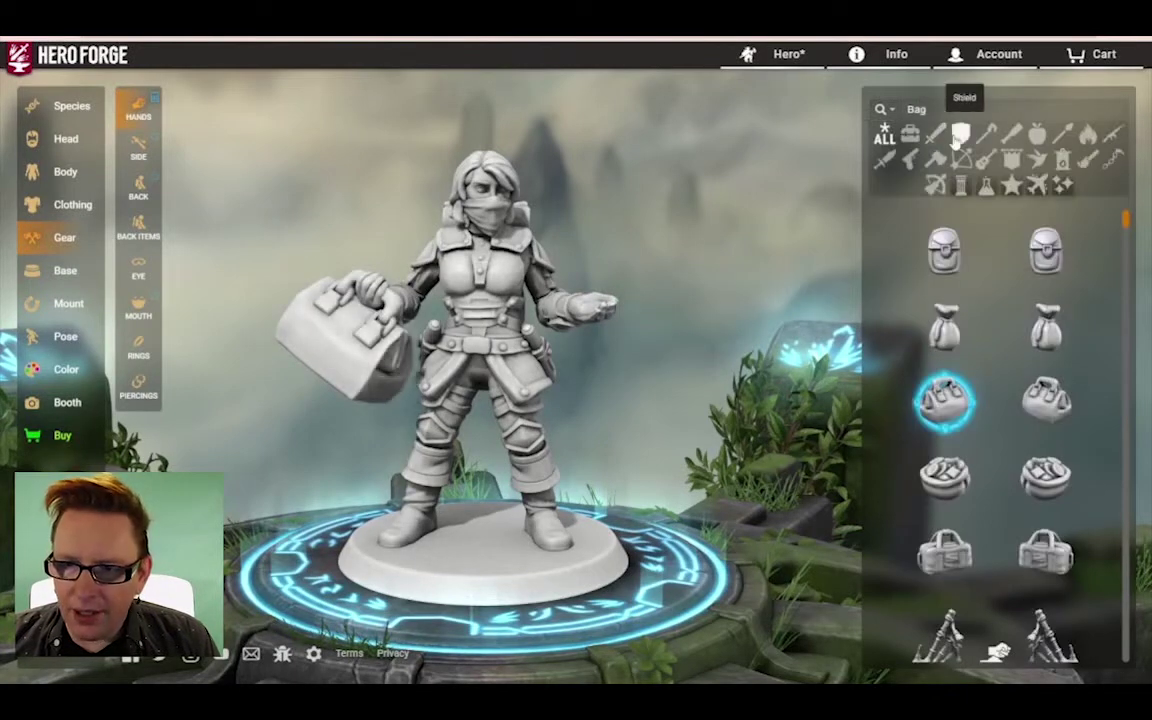
left_click(886, 165)
scroll(1035, 330, "down", 5)
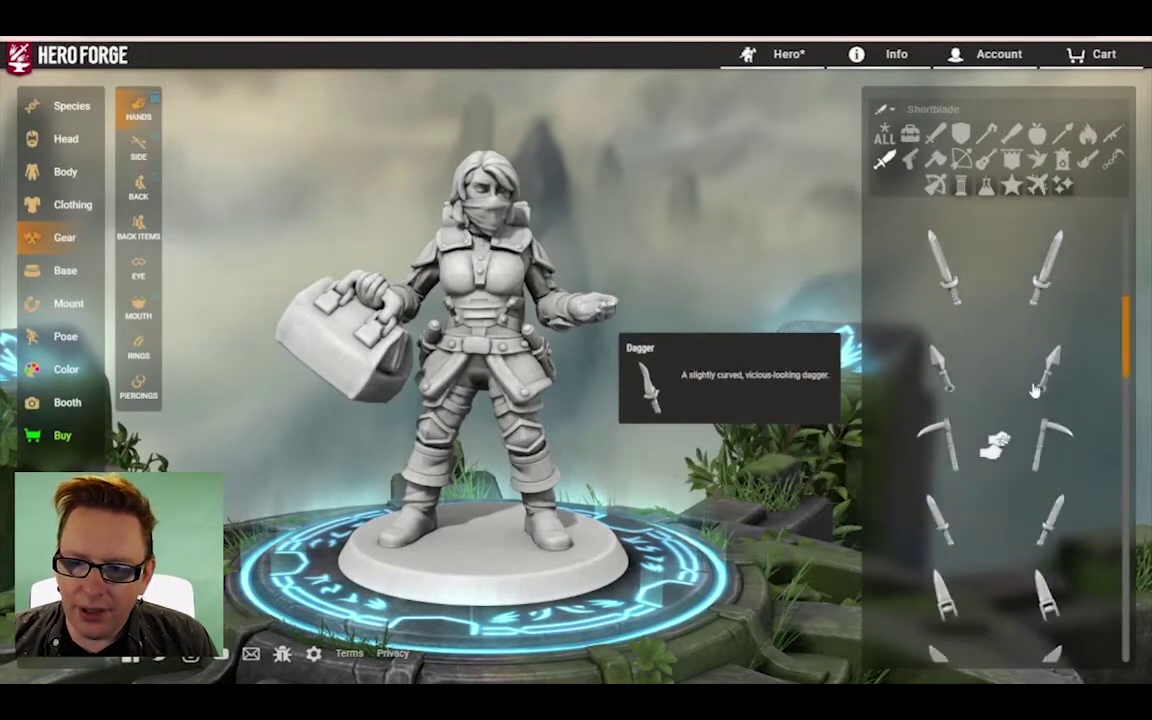
left_click(1040, 278)
left_click_drag(775, 250, 604, 316)
left_click_drag(663, 214, 627, 219)
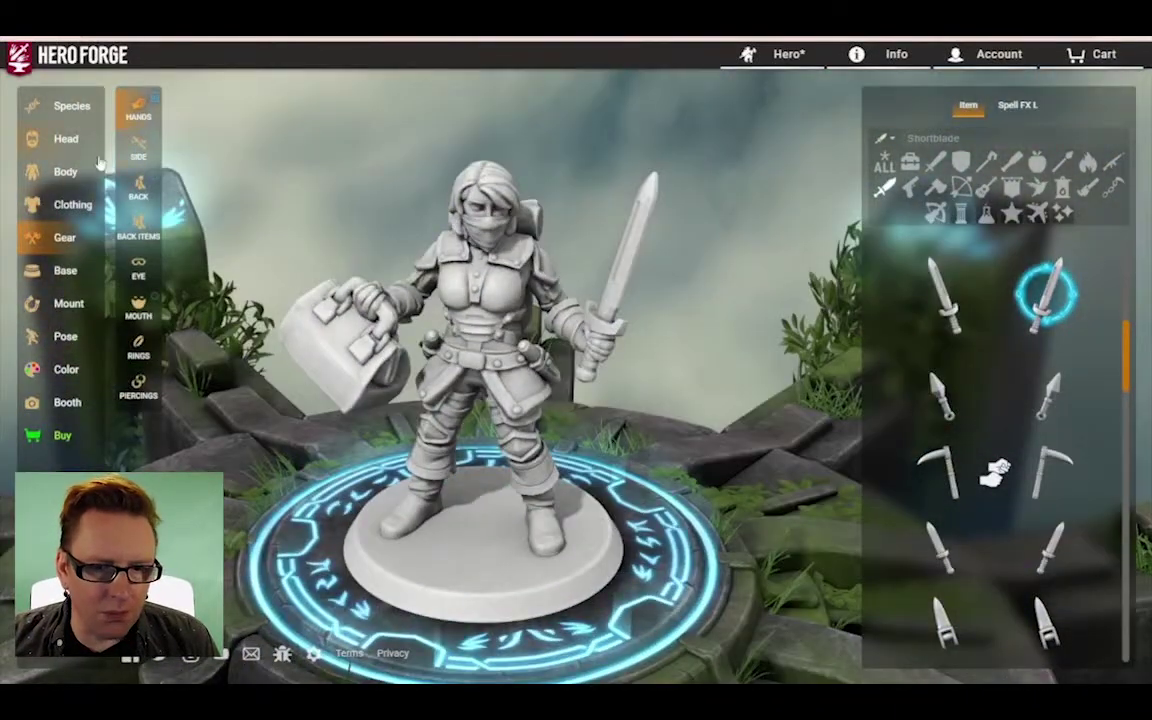
left_click(63, 270)
left_click_drag(640, 220, 328, 210)
left_click(60, 240)
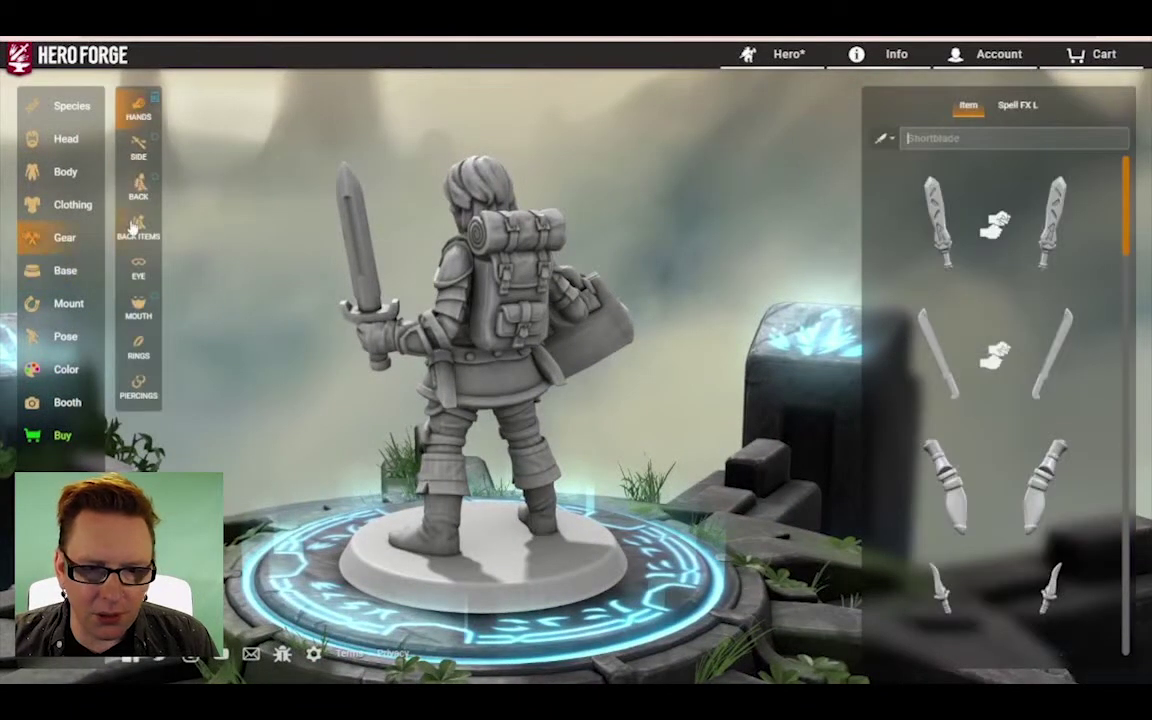
Step: Search the back items for "Dagger" and attach the Sheathed Dagger to the figure's backpack
left_click(138, 229)
left_click(884, 110)
left_click(885, 136)
type("Dag")
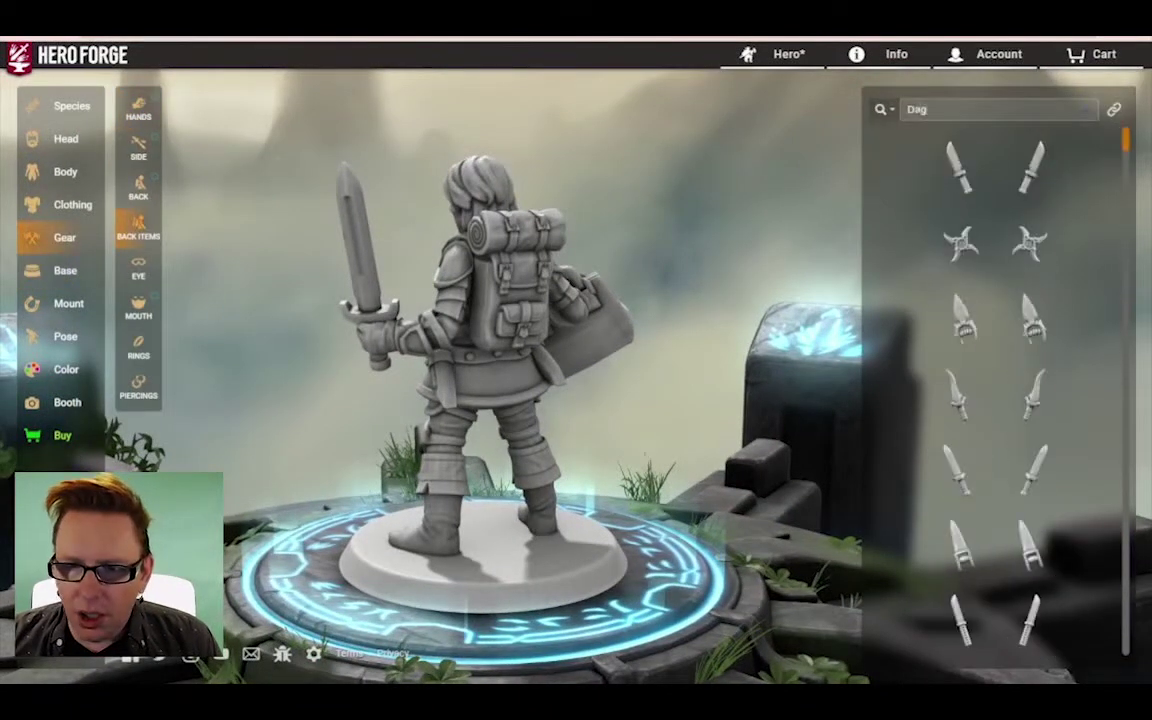
type("ger")
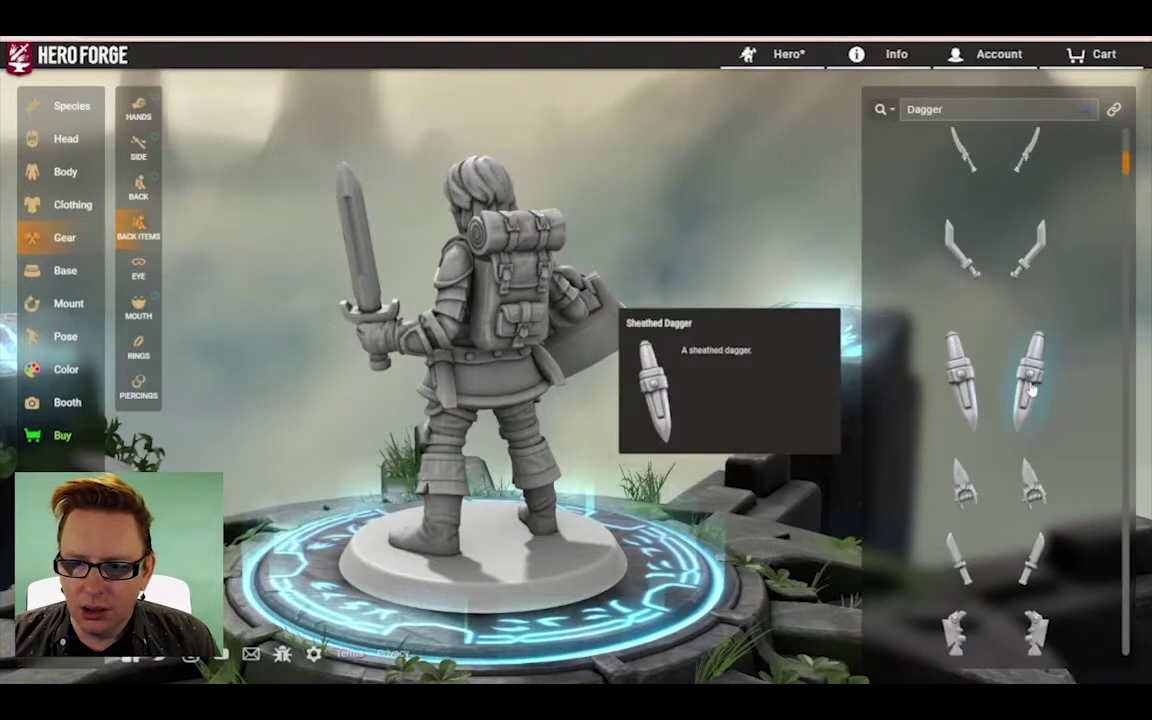
left_click(1028, 378)
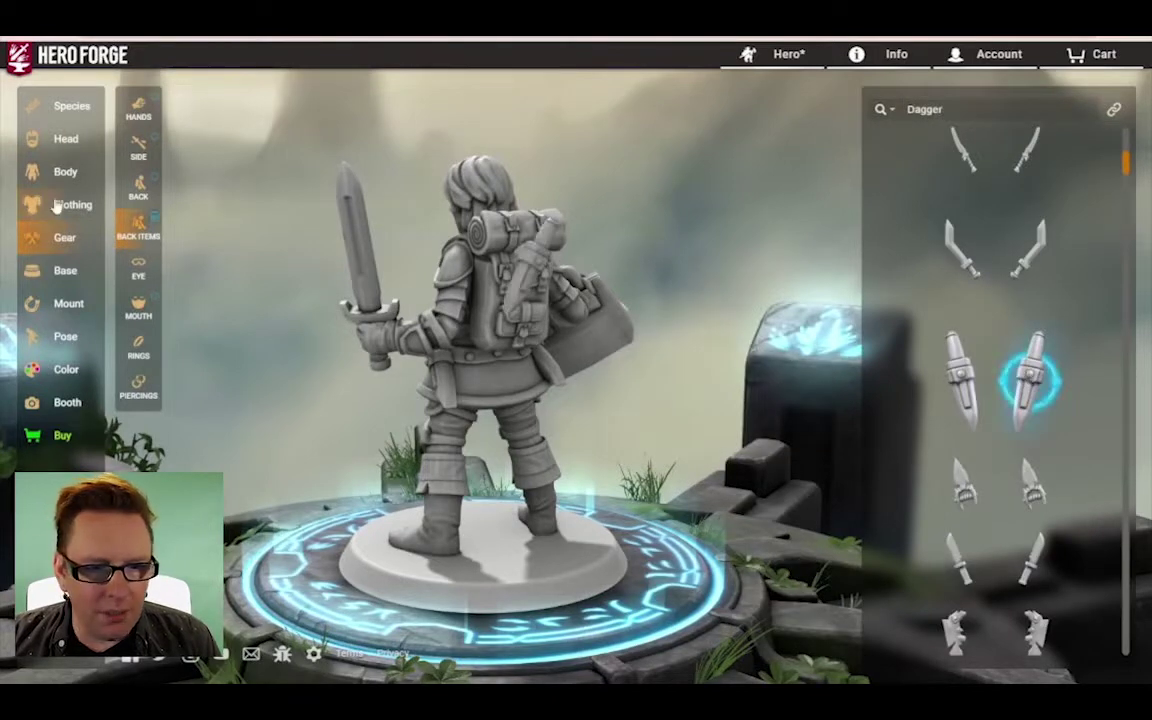
Step: Give the figure a round base with a wooden plank surface
left_click(64, 268)
left_click(995, 196)
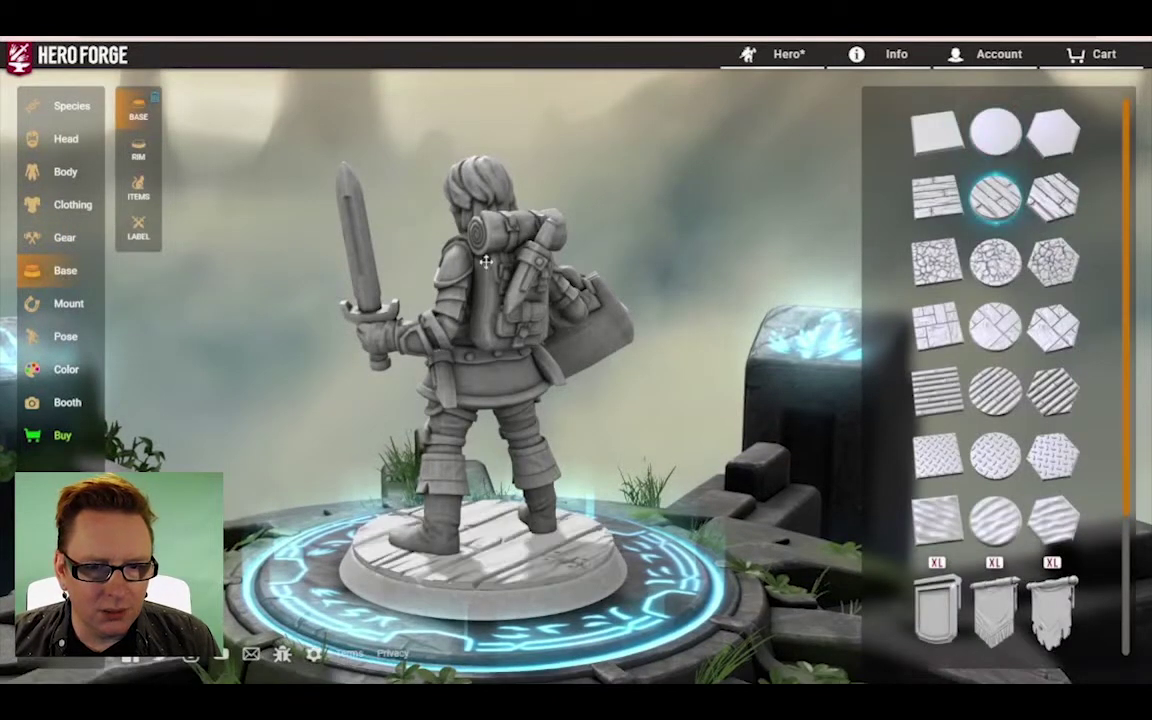
Step: Try to angle the sheathed dagger on the backpack by increasing the left back item's twist in the advanced pose settings
left_click(55, 344)
left_click(138, 228)
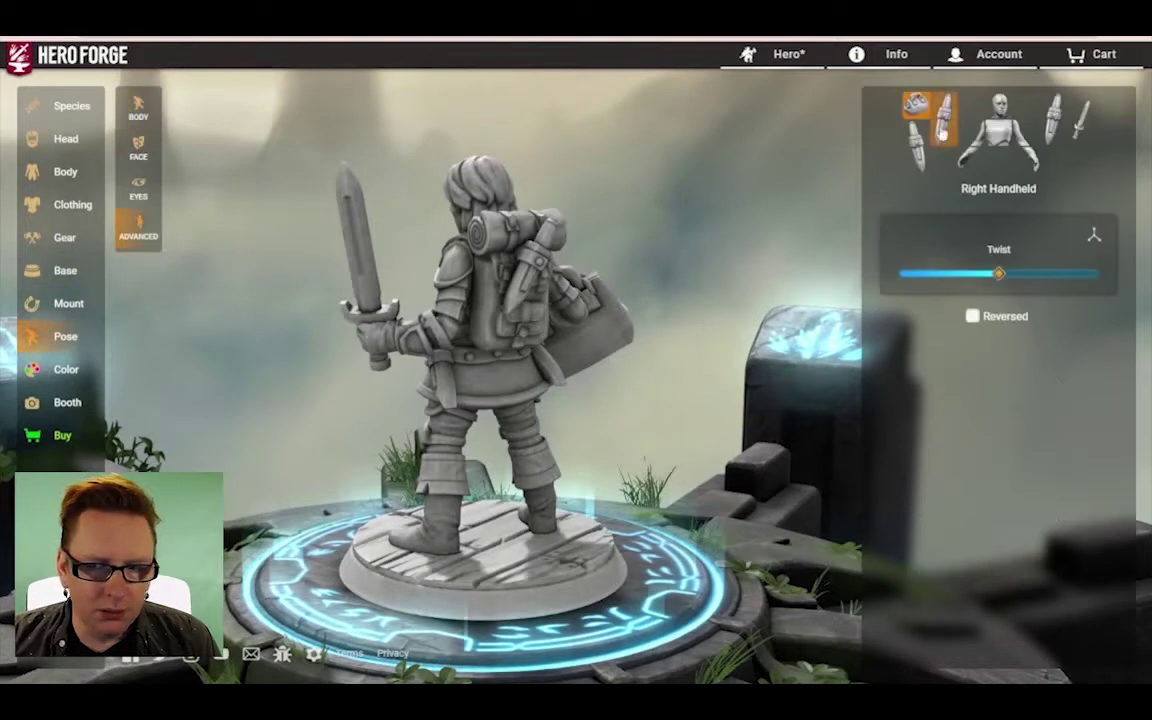
left_click_drag(930, 284, 1001, 276)
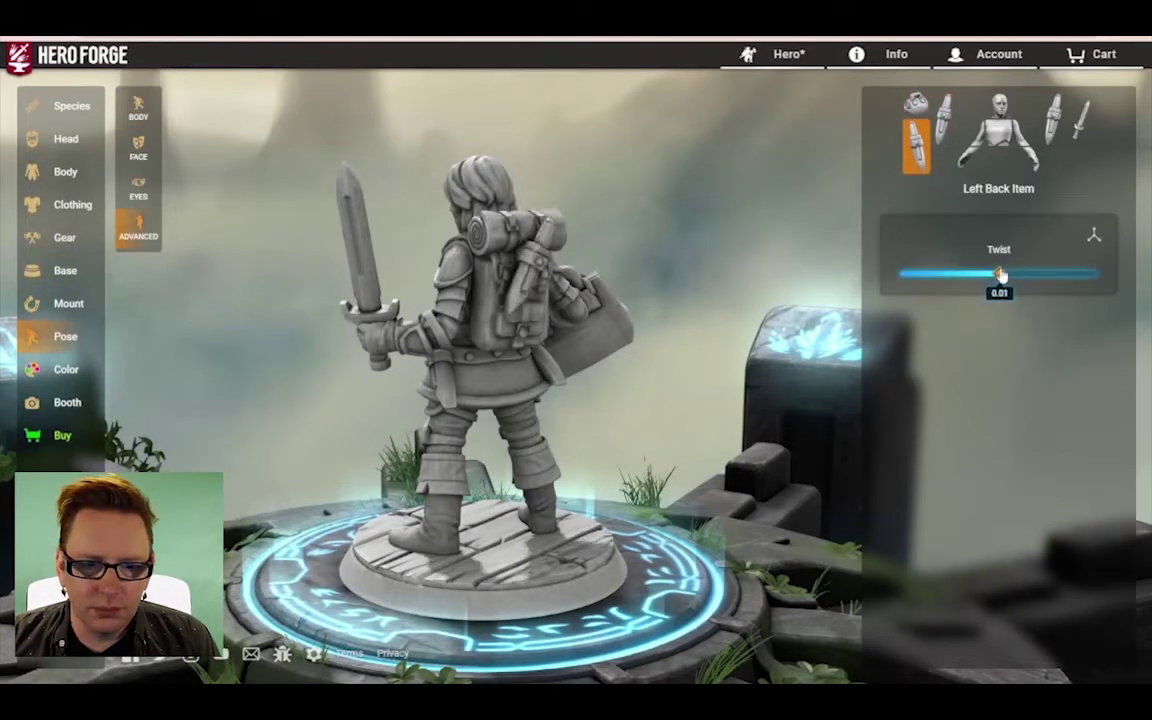
left_click_drag(513, 270, 528, 287)
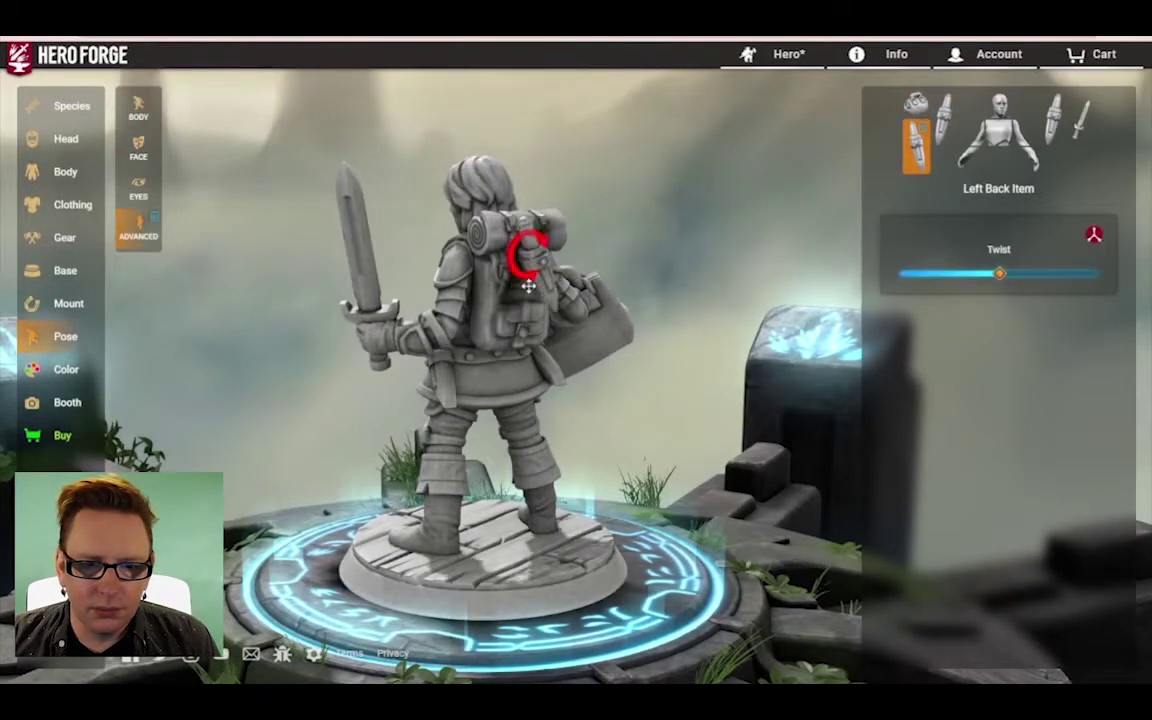
left_click_drag(647, 221, 873, 117)
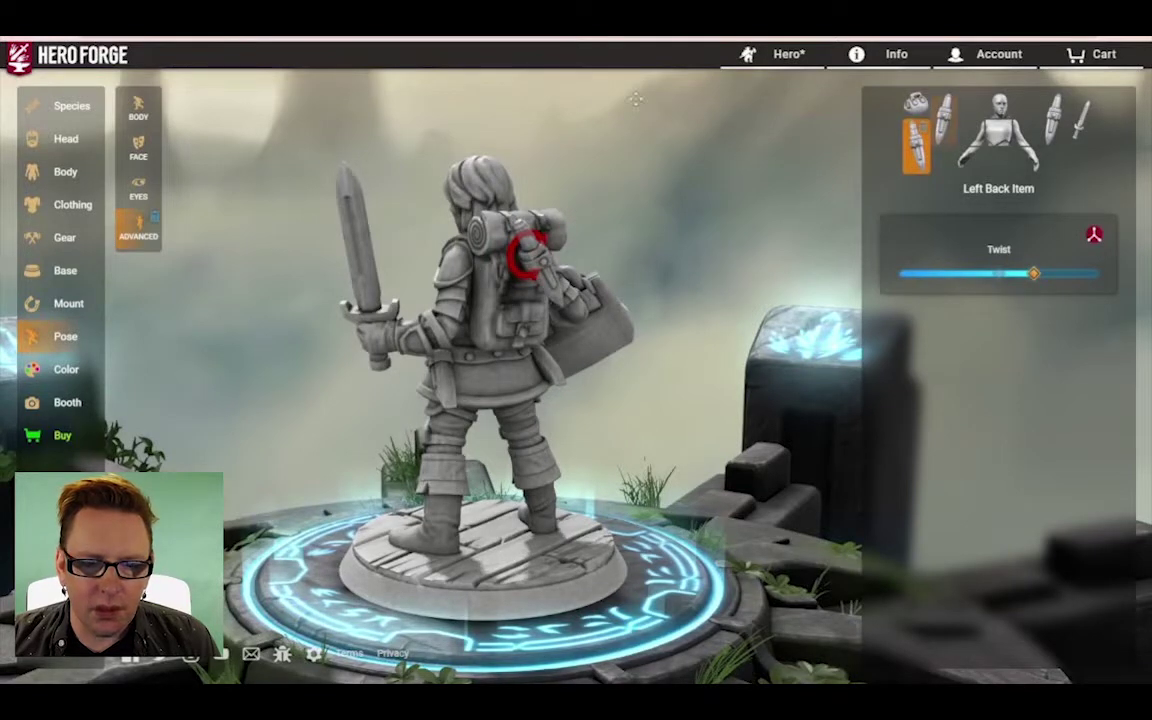
Step: Browse the back items for an alternative, search for "Dagger" again and remove the sheathed dagger from the backpack
left_click(60, 244)
left_click(139, 225)
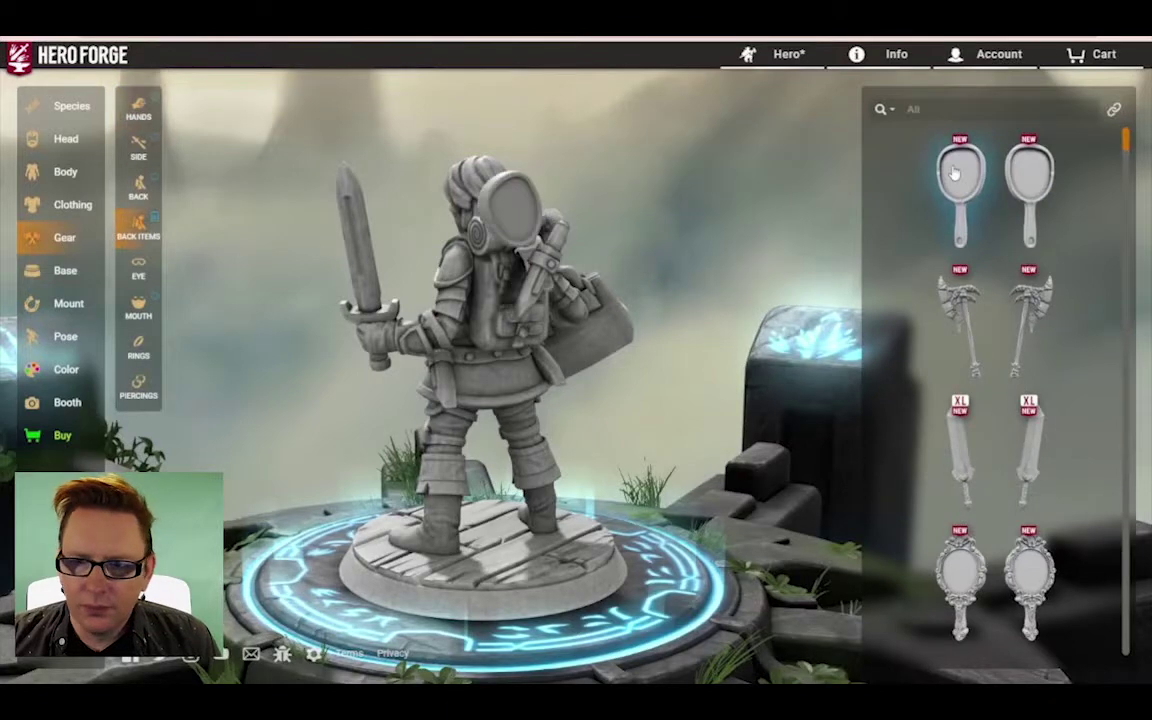
scroll(970, 262, "down", 4)
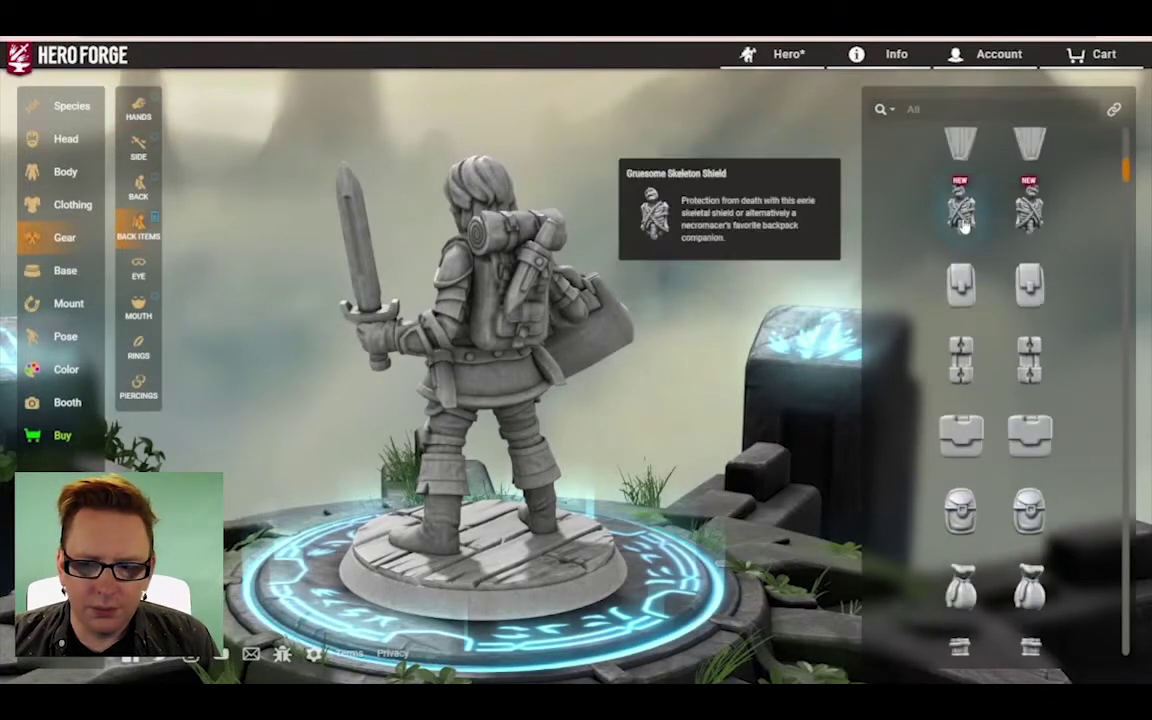
scroll(968, 300, "down", 4)
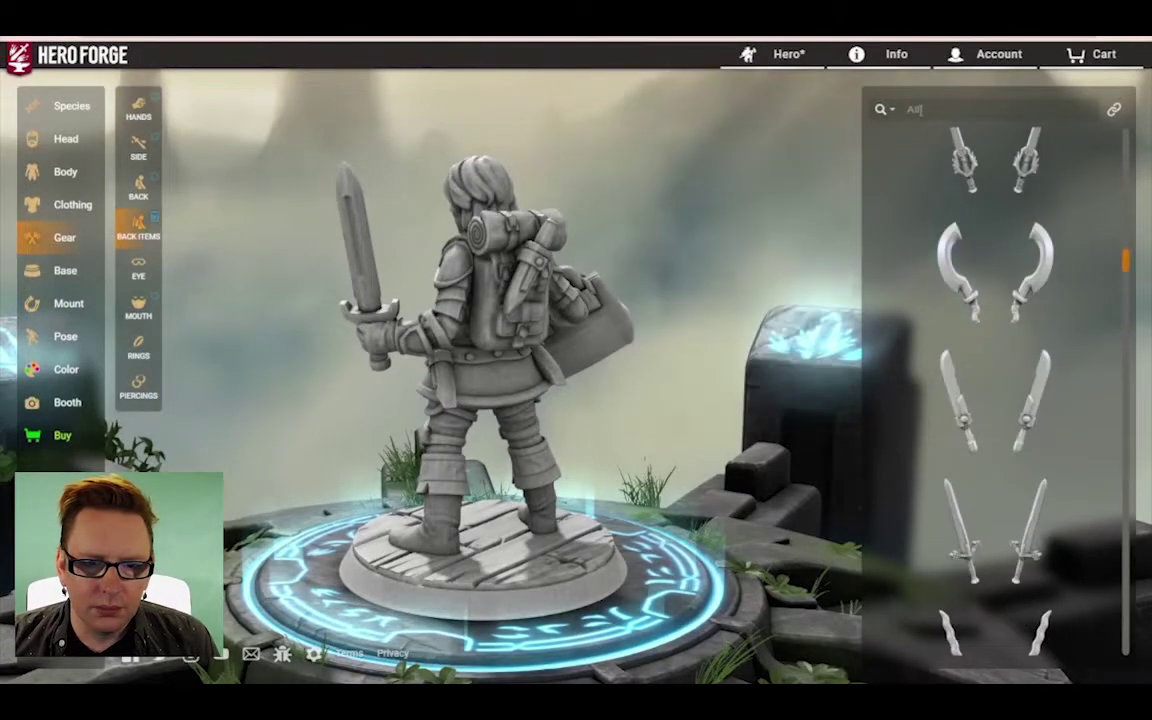
type("Dagger")
left_click(880, 109)
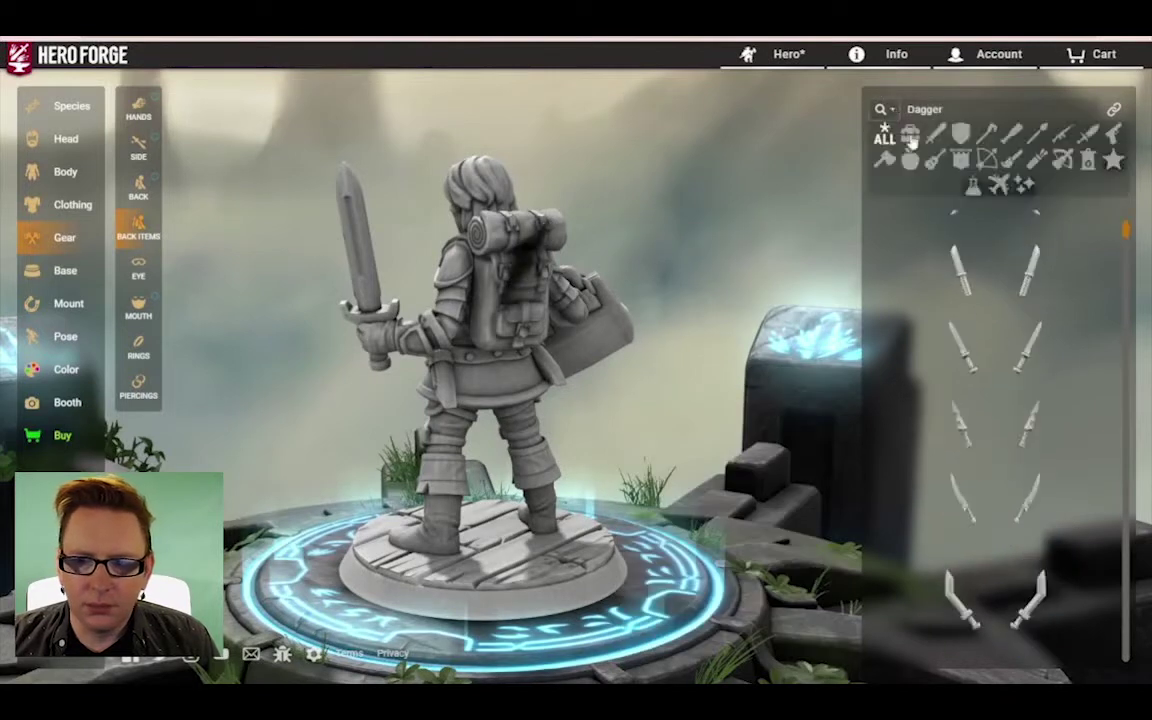
Step: Filter the back items to Miscellaneous and try different pouches on the backpack, including the Leather Pouch
left_click(910, 137)
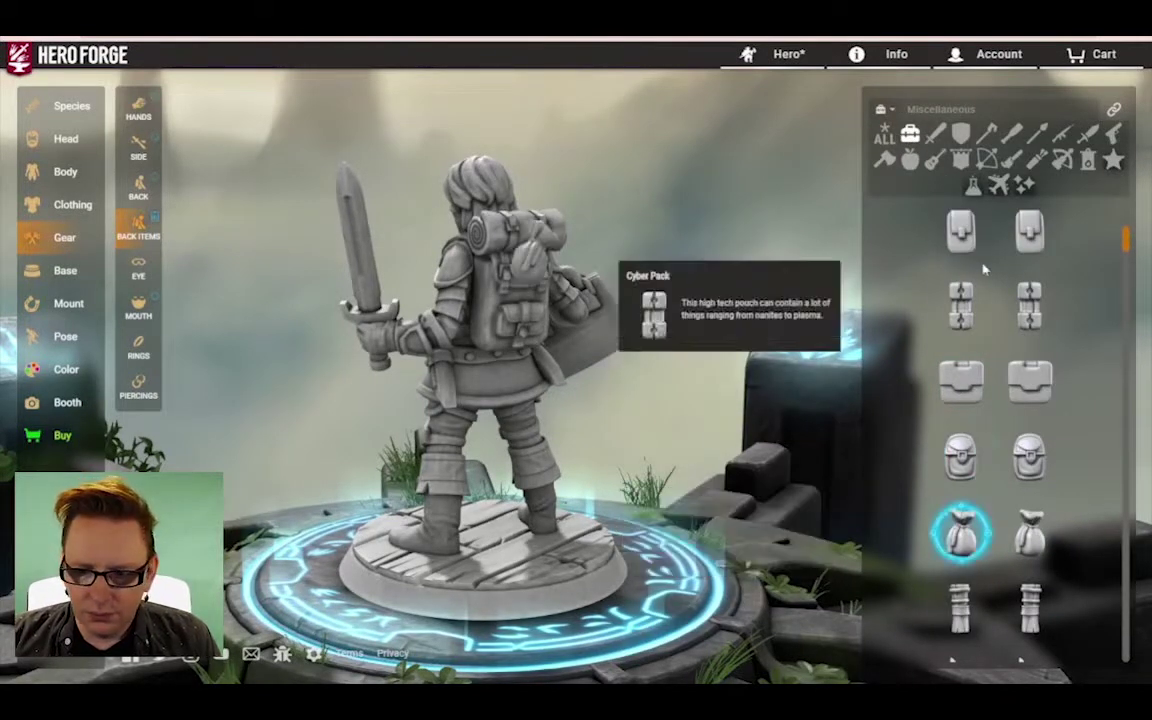
left_click(961, 232)
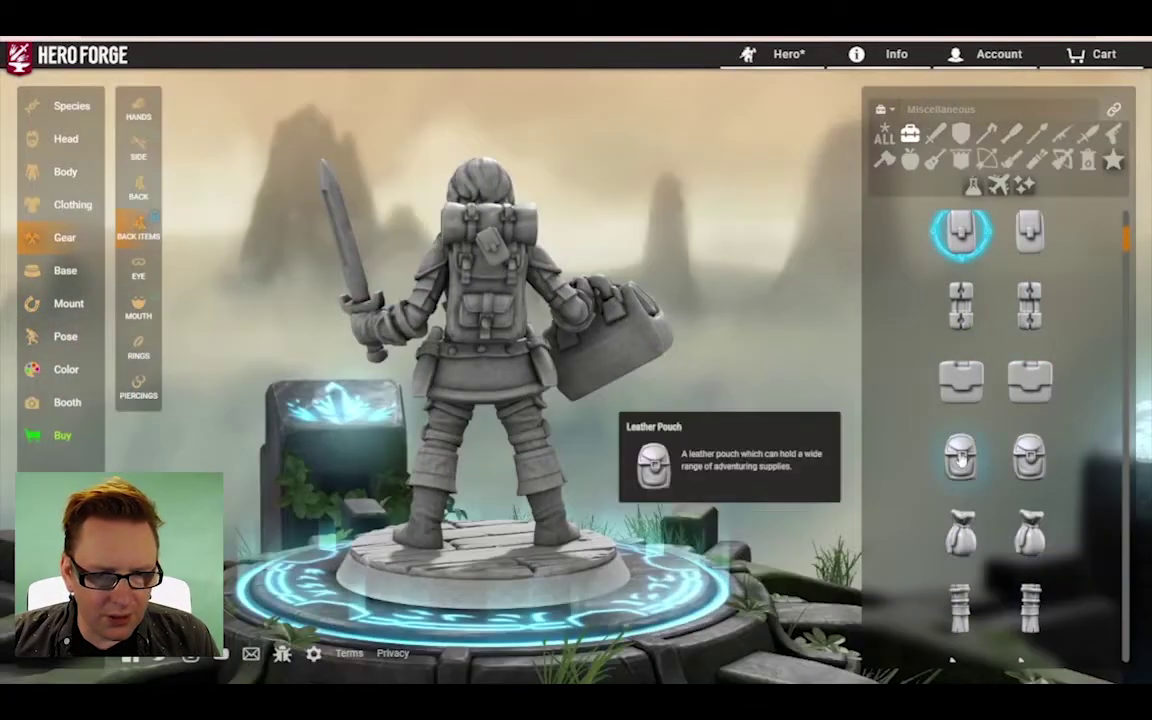
left_click(961, 455)
scroll(1001, 472, "down", 2)
scroll(1001, 472, "down", 5)
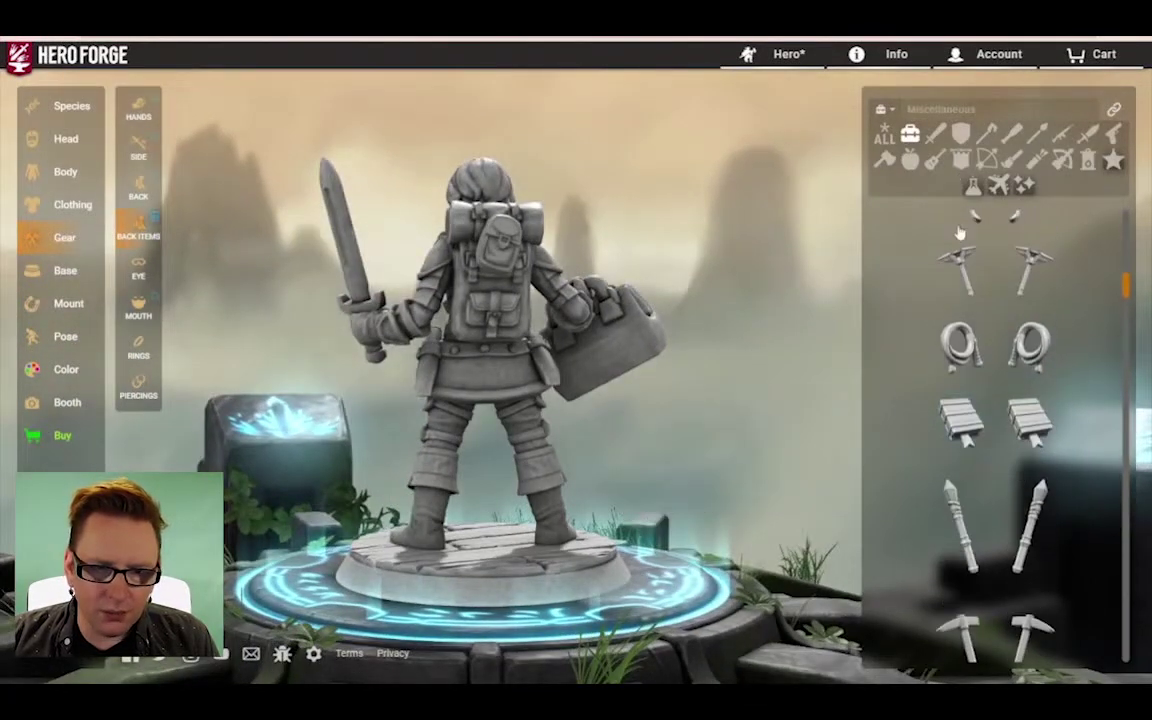
Step: Compare several body pose presets on the figure and apply the walking pose with one foot stepping forward
left_click_drag(800, 325, 156, 298)
left_click(62, 338)
left_click(1035, 185)
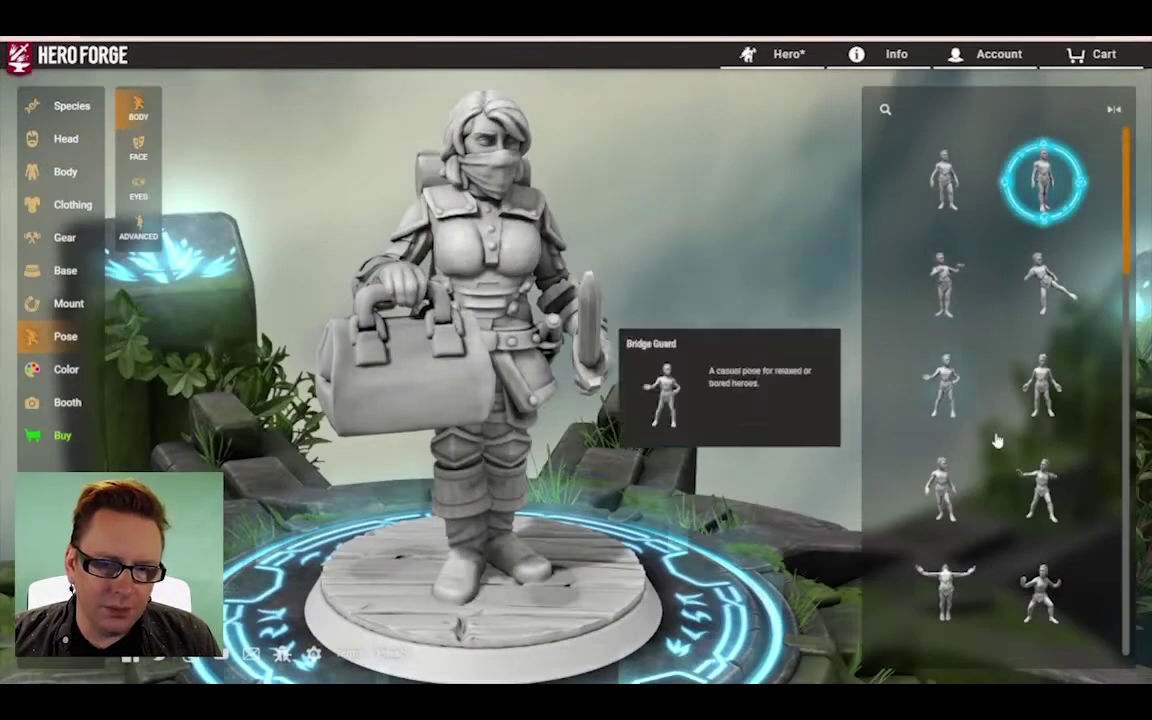
left_click(1040, 485)
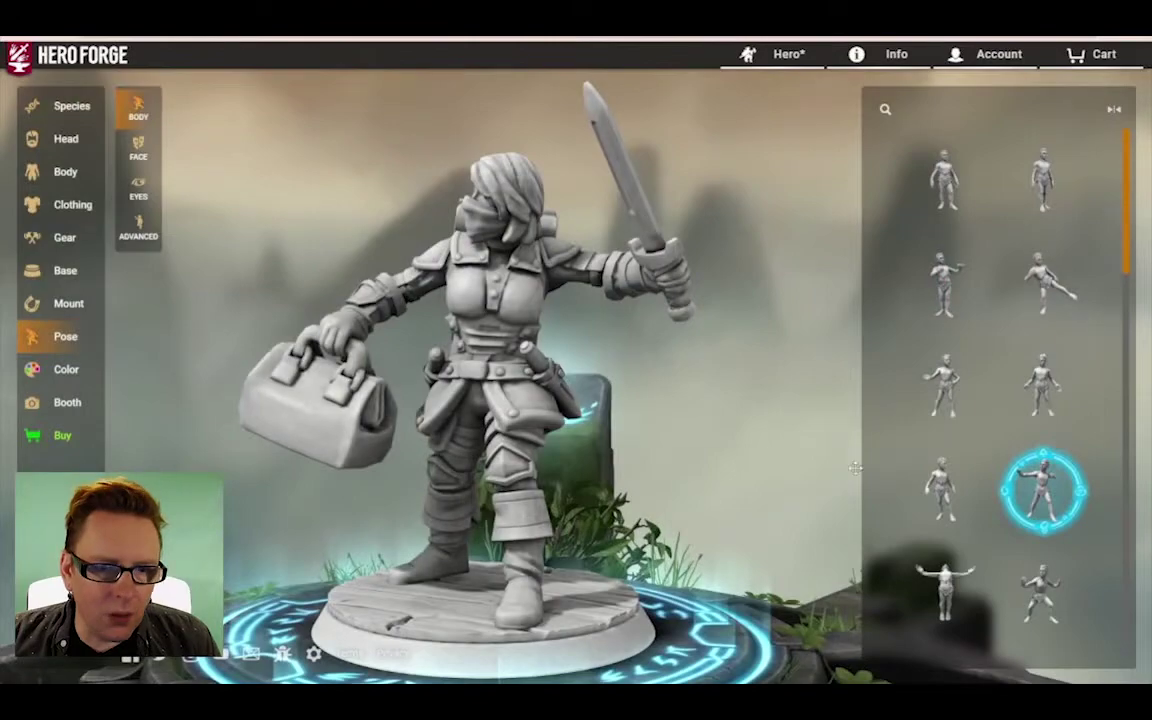
left_click(941, 487)
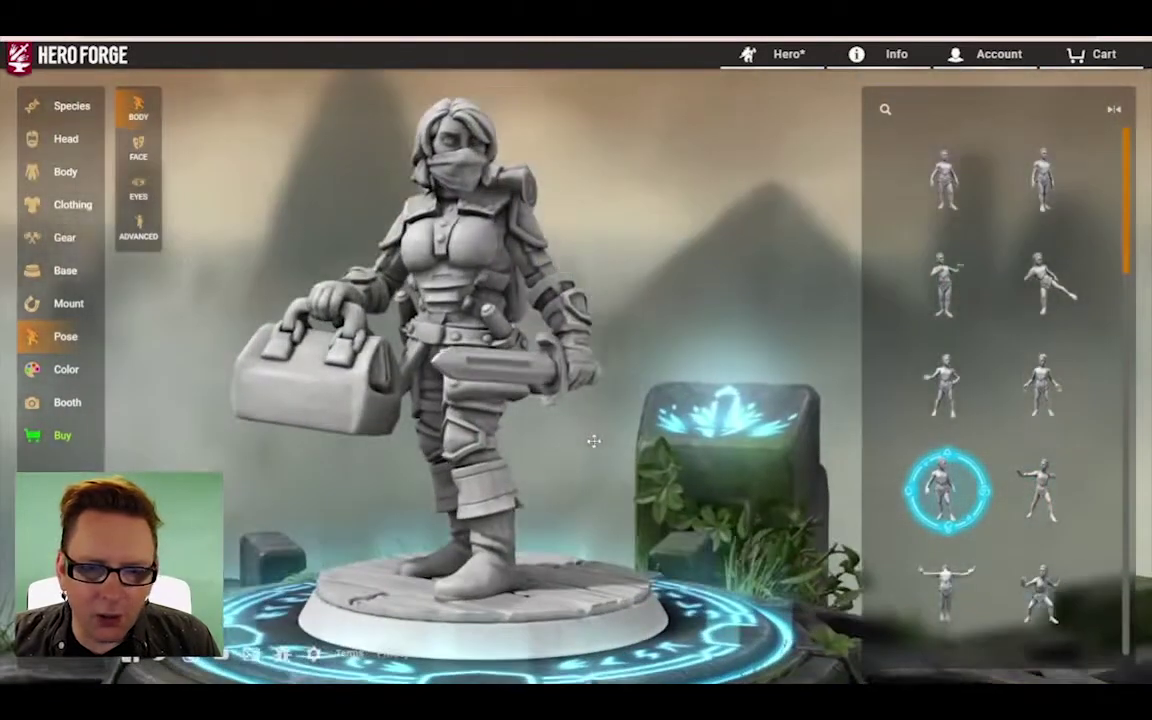
scroll(879, 505, "down", 3)
left_click(944, 418)
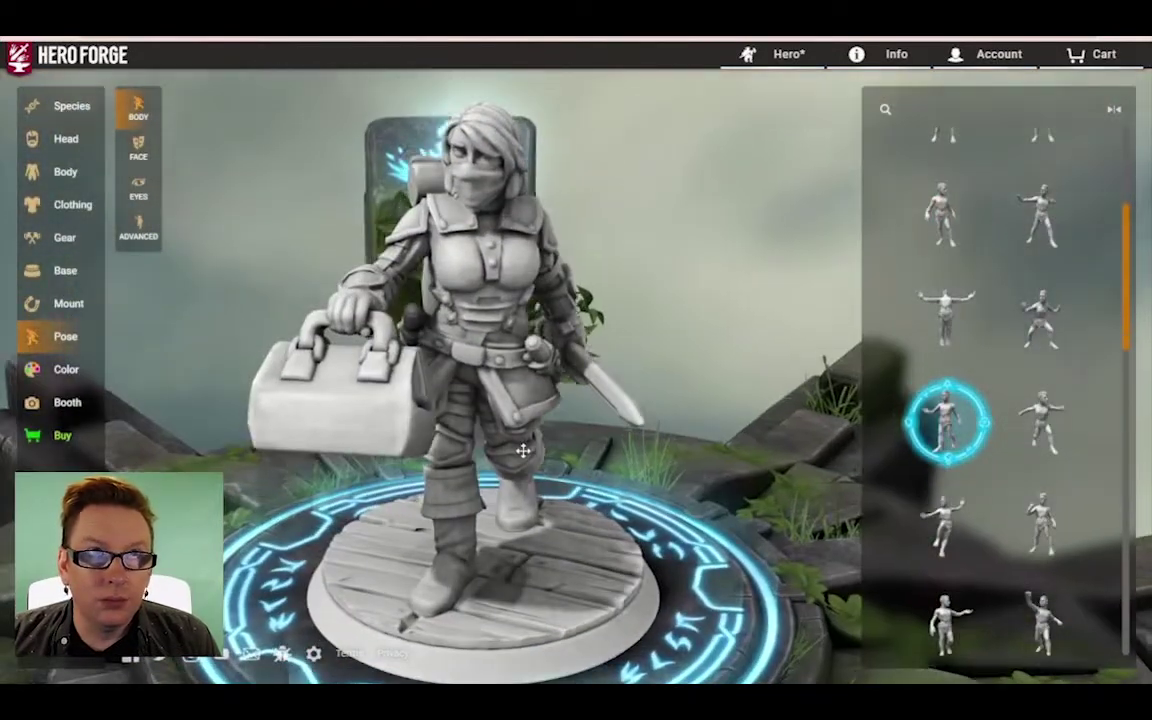
Step: Increase the right elbow's twist in the advanced pose settings so the bag hangs lower beside the figure
left_click_drag(523, 451, 460, 382)
left_click(139, 228)
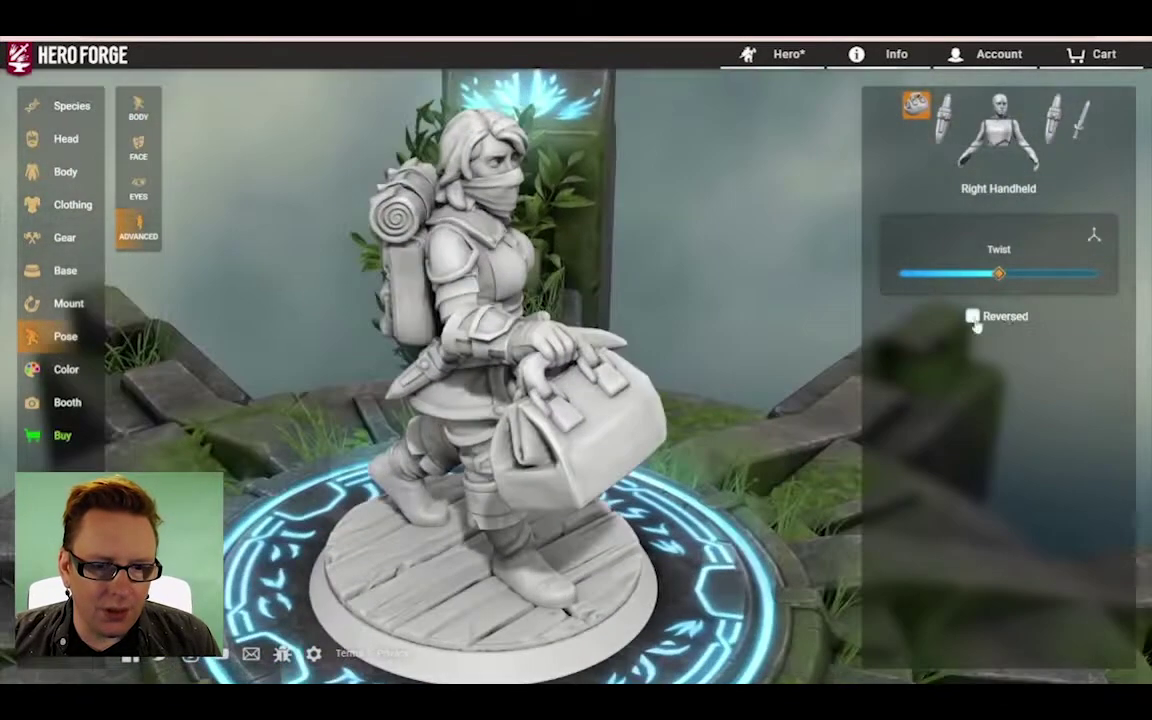
left_click(973, 316)
left_click(973, 316)
left_click(971, 134)
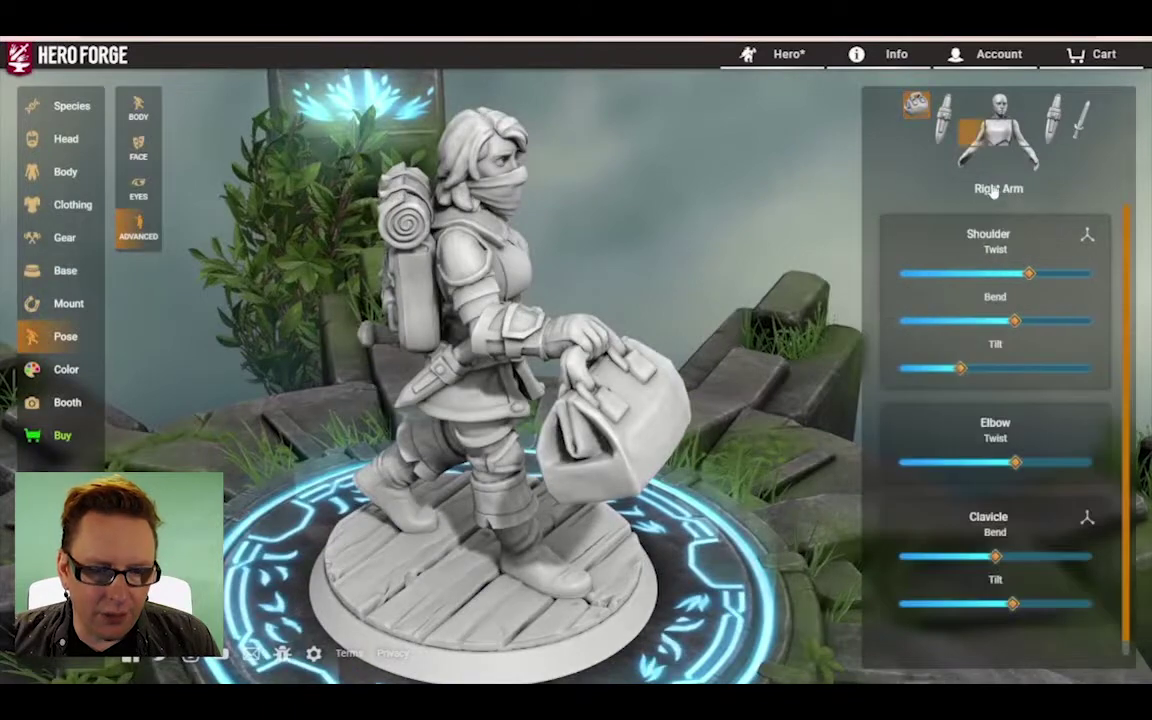
left_click_drag(1015, 466, 1065, 458)
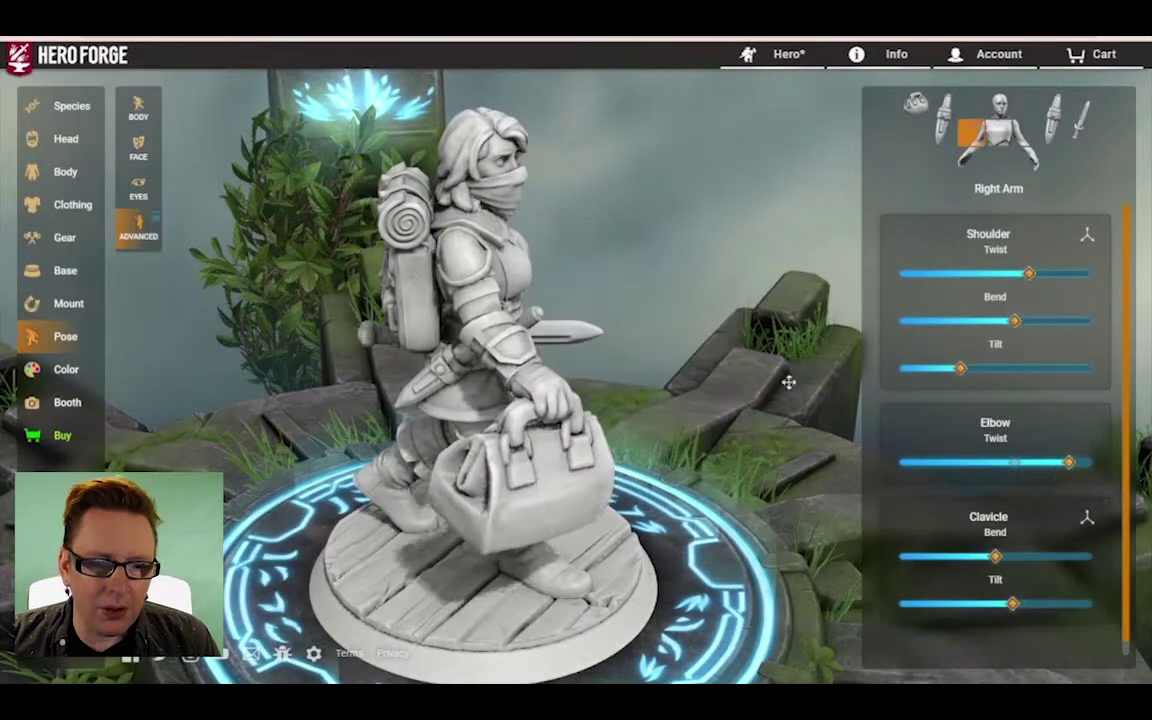
Step: Reduce the right shoulder's bend and tilt so the arm carrying the bag drops back along the body
left_click_drag(789, 382, 575, 364)
left_click_drag(1003, 282, 914, 327)
left_click_drag(668, 358, 600, 356)
left_click_drag(960, 368, 903, 370)
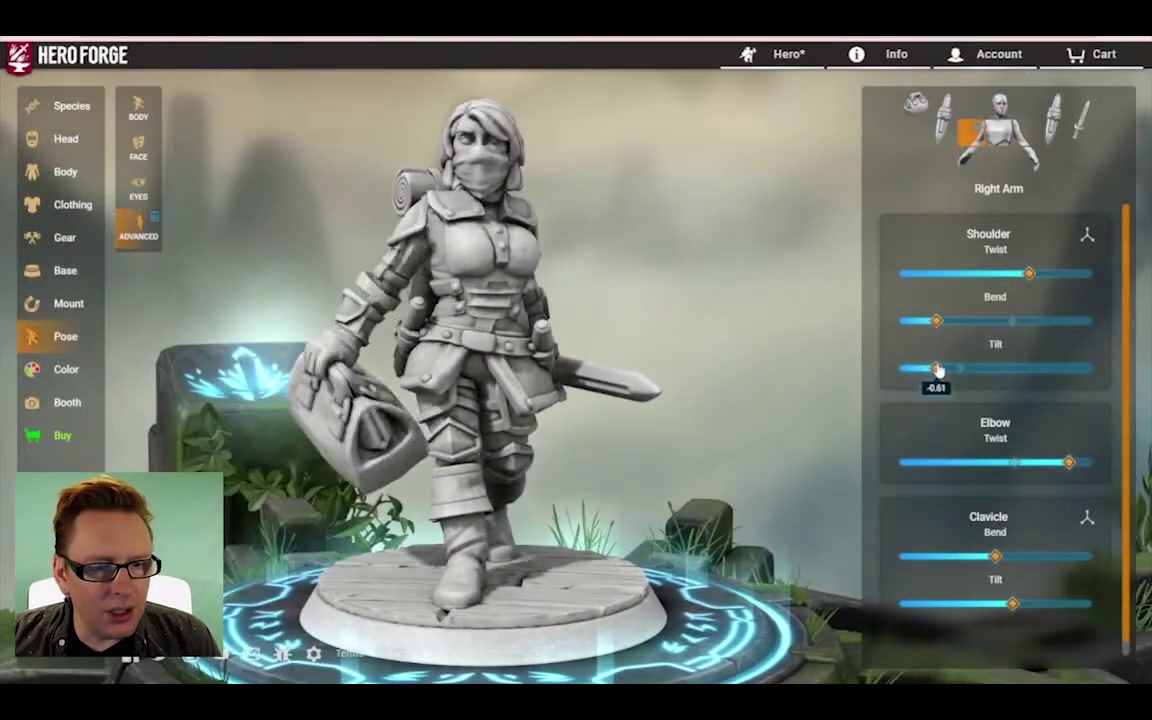
left_click_drag(700, 373, 910, 373)
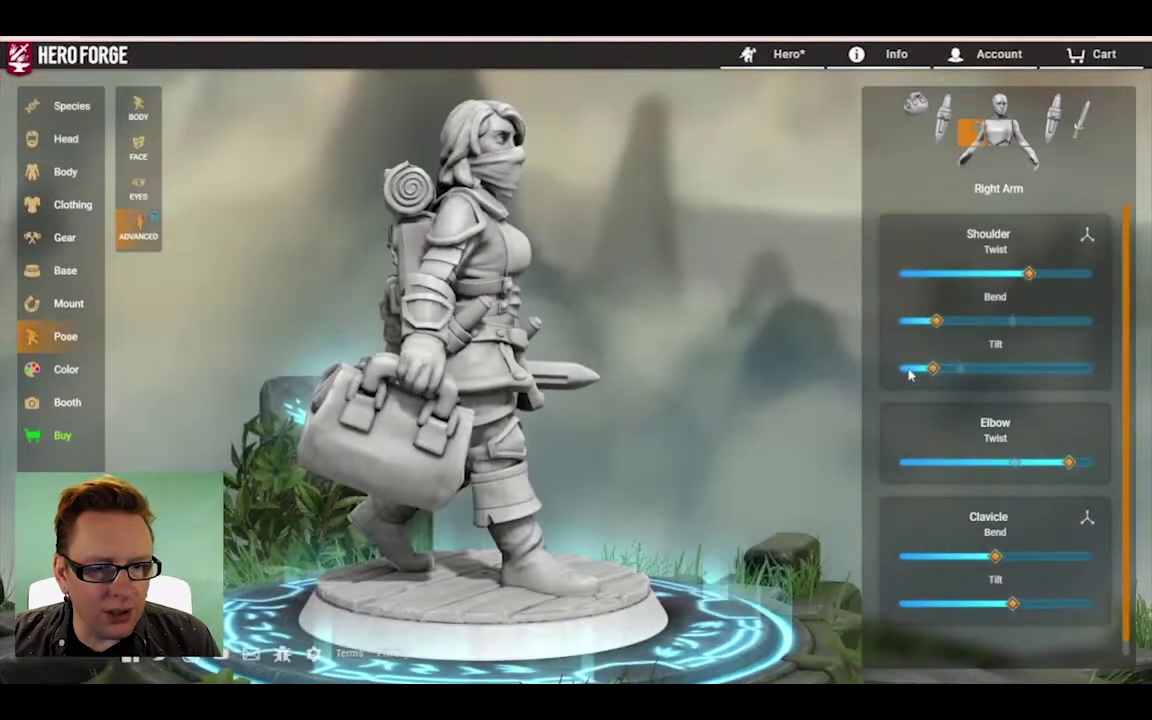
Step: Adjust the right wrist's twist and bend and set the right shoulder's tilt to about -0.76 so the bag hangs naturally
left_click(916, 108)
left_click_drag(800, 325, 610, 335)
left_click(967, 159)
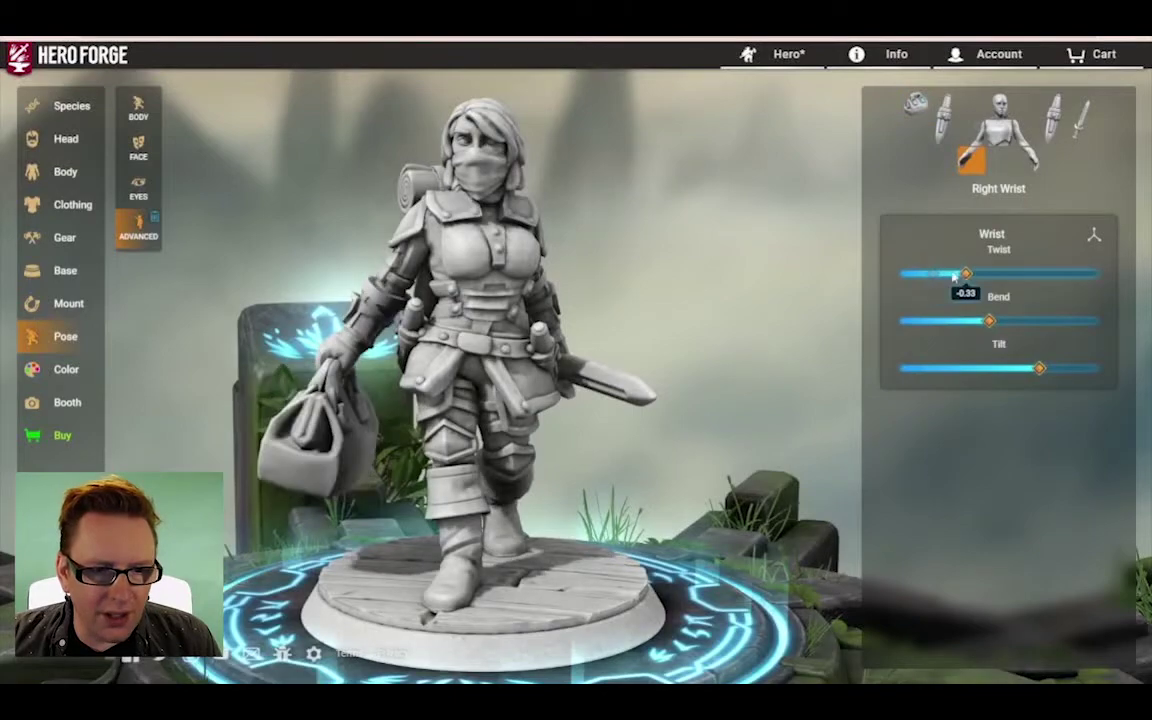
left_click(979, 139)
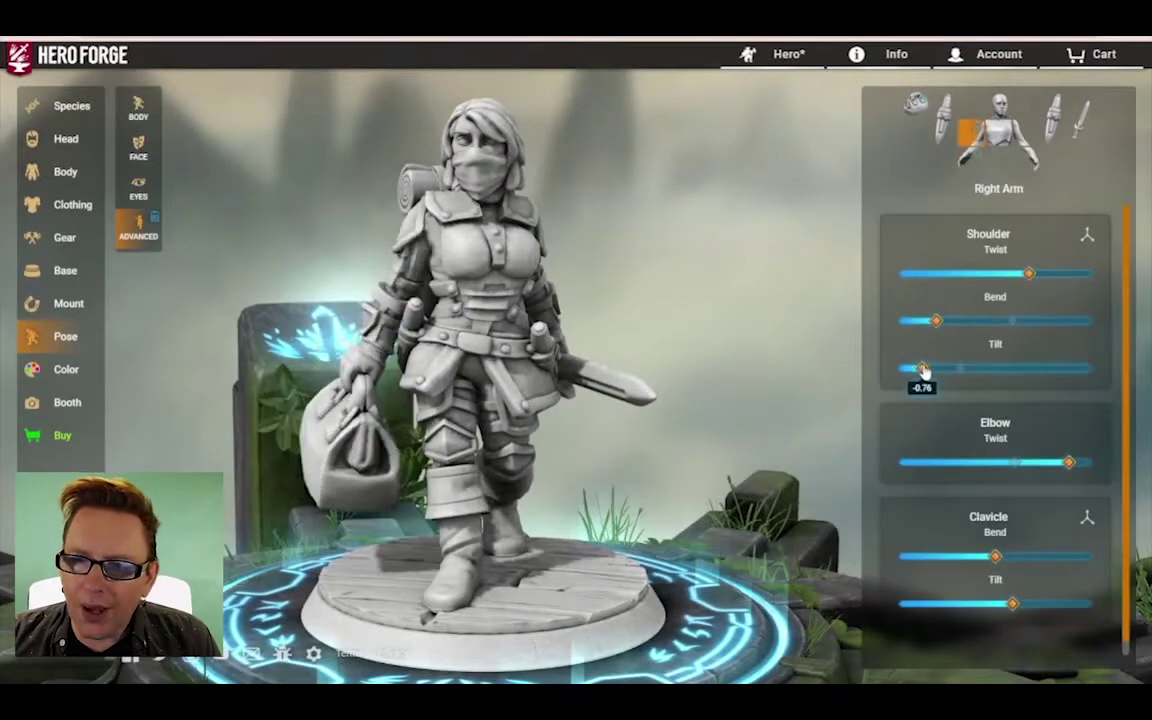
left_click_drag(830, 345, 740, 355)
left_click(967, 159)
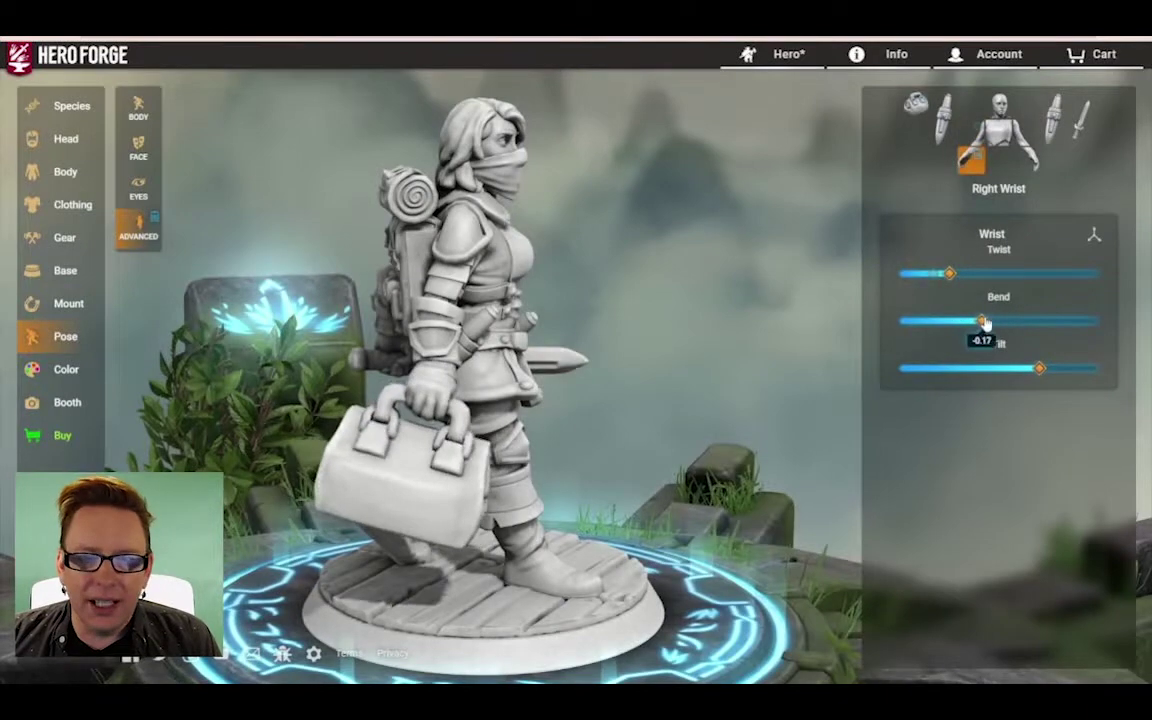
left_click_drag(1005, 316, 1008, 317)
Step: Set the left shoulder's tilt to about -0.38 and increase its bend to raise the short sword in front of the figure
left_click_drag(775, 325, 680, 322)
left_click(1027, 132)
left_click(959, 367)
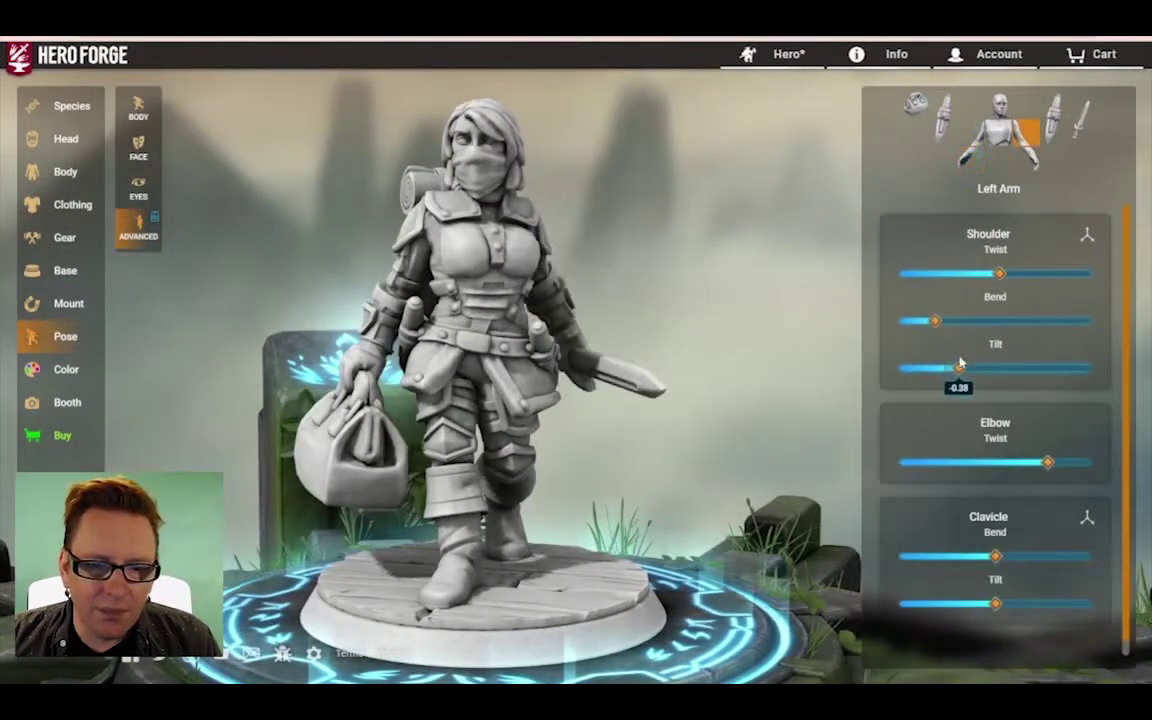
left_click_drag(966, 324, 1015, 322)
left_click_drag(690, 330, 604, 397)
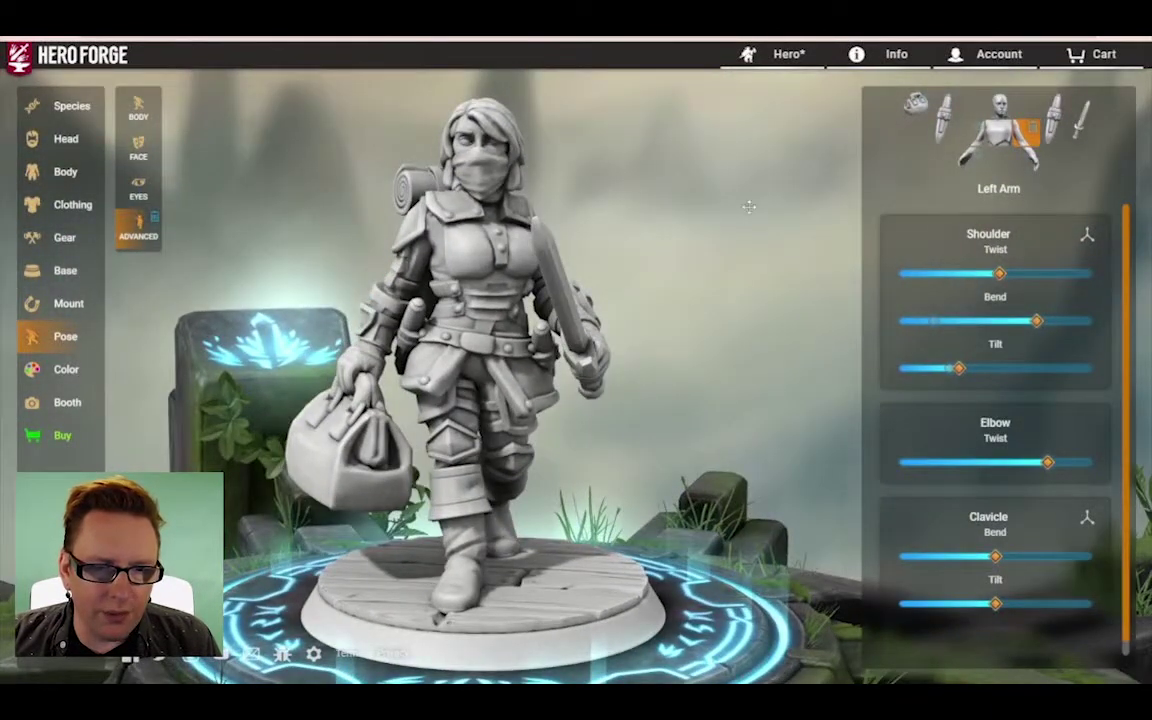
Step: Lower the sheathed daggers on both sides of the figure and fine-tune their rotation so they sit along the belt
left_click(943, 120)
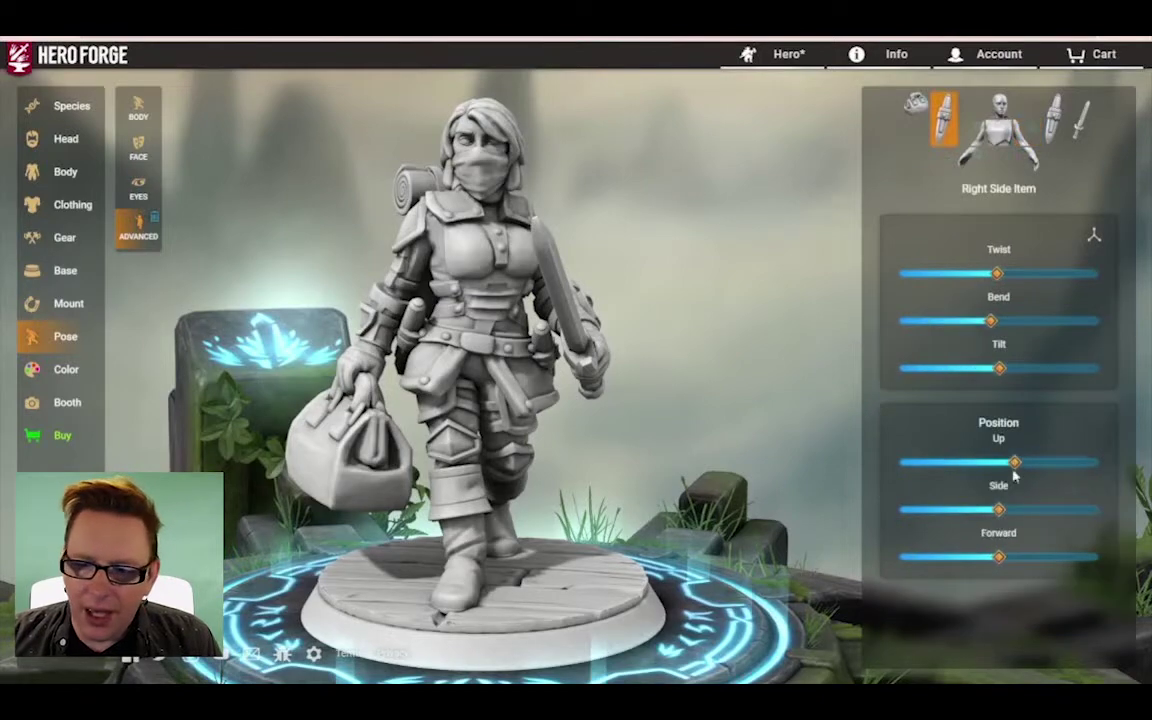
left_click_drag(653, 401, 843, 347)
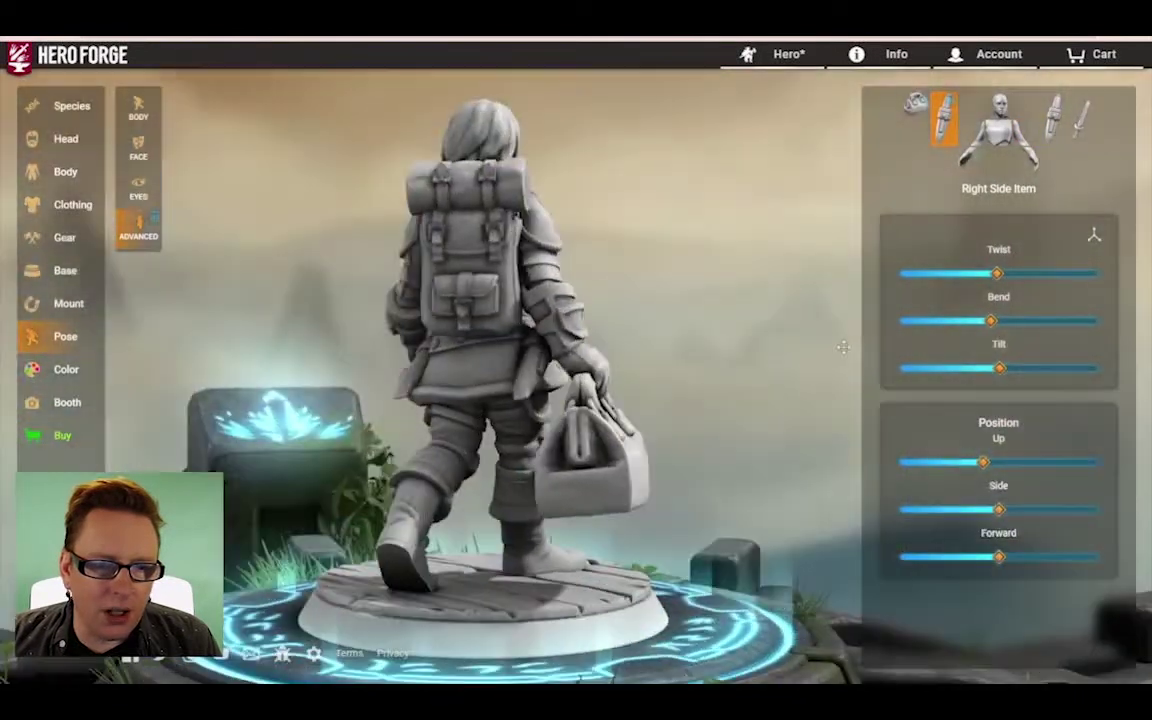
left_click_drag(966, 281, 974, 281)
left_click_drag(668, 318, 487, 331)
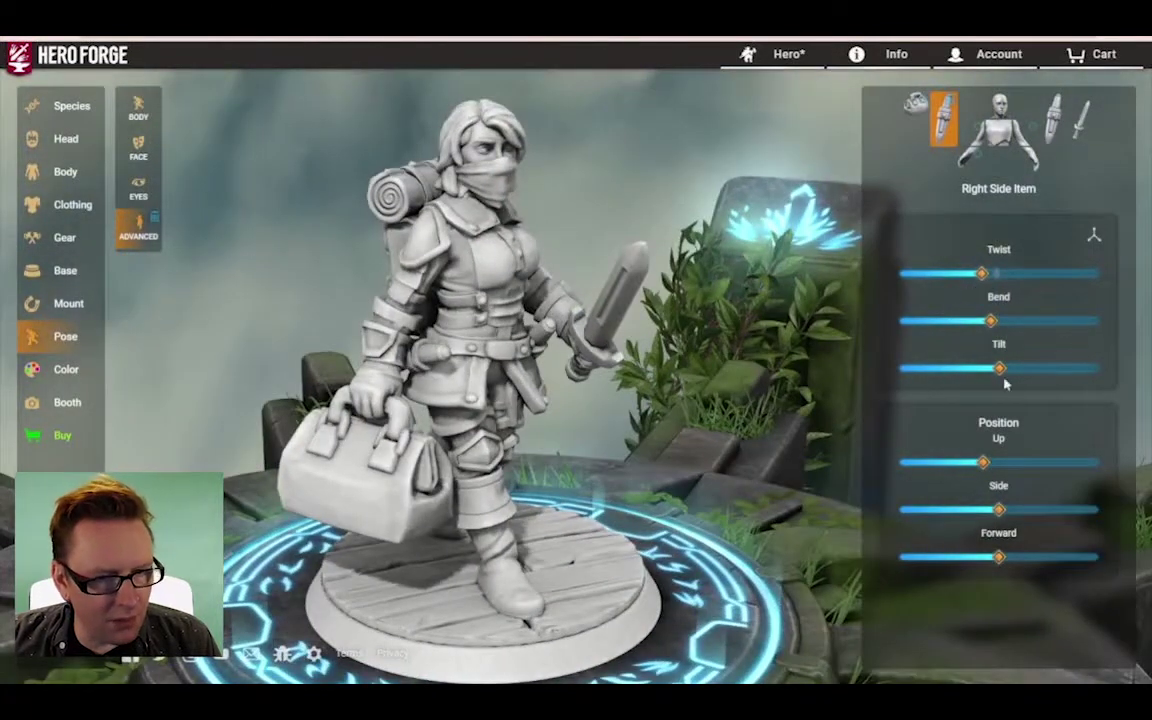
left_click_drag(670, 370, 604, 354)
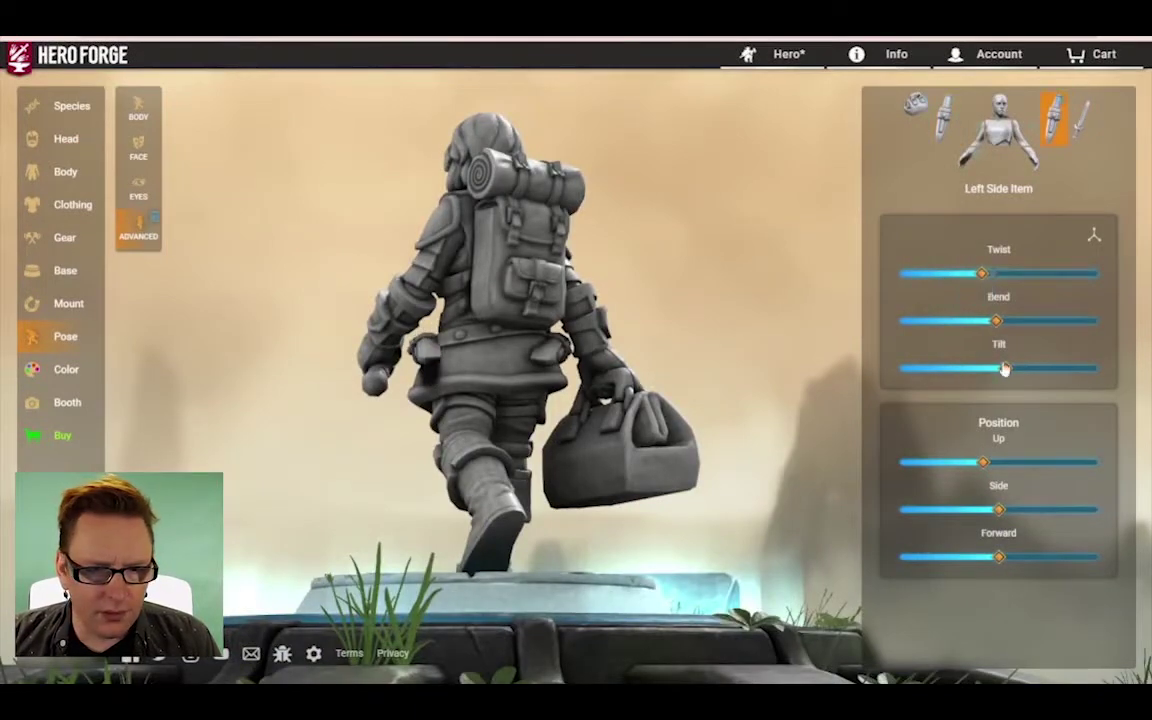
left_click_drag(240, 352, 658, 409)
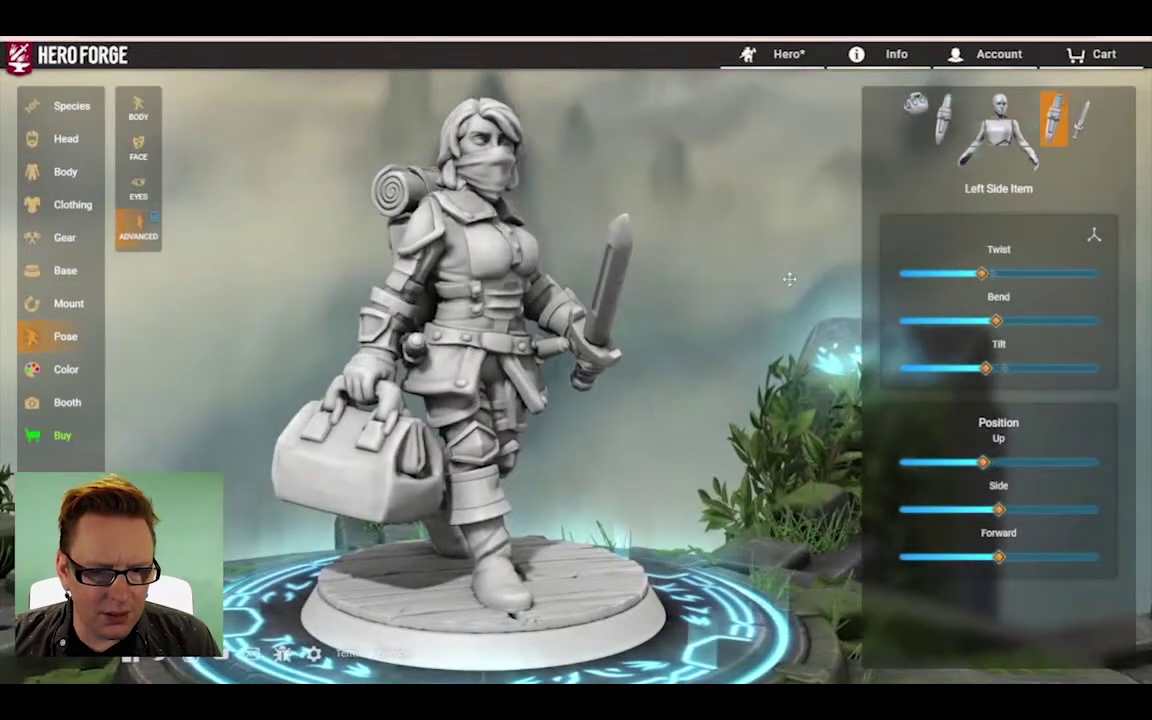
Step: Reduce the left elbow's twist so the forearm lifts and the short sword is held higher
left_click(1022, 145)
left_click_drag(1048, 464, 1016, 463)
left_click_drag(840, 320, 631, 292)
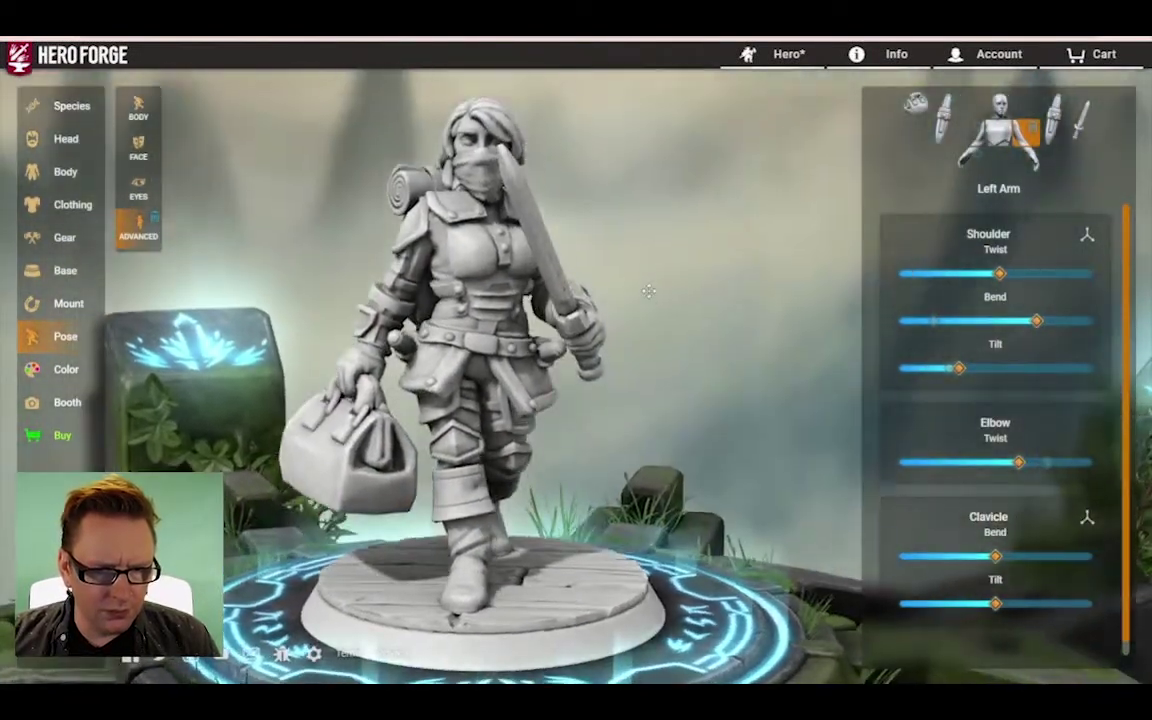
Step: Fine-tune the twist of the left handheld sword and increase the left elbow's twist slightly to lower the blade
left_click_drag(656, 141, 602, 147)
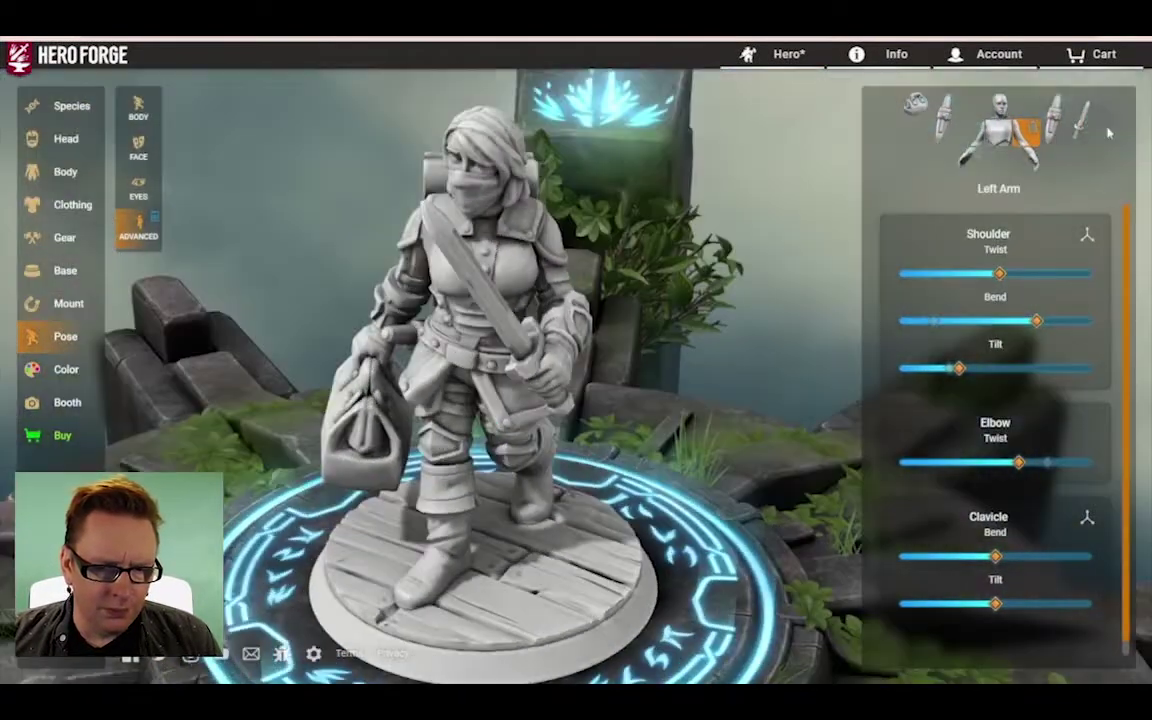
left_click(1084, 124)
mouse_move(999, 274)
left_mouse_down()
mouse_move(1016, 278)
mouse_move(998, 274)
left_mouse_up()
left_click_drag(820, 310, 665, 344)
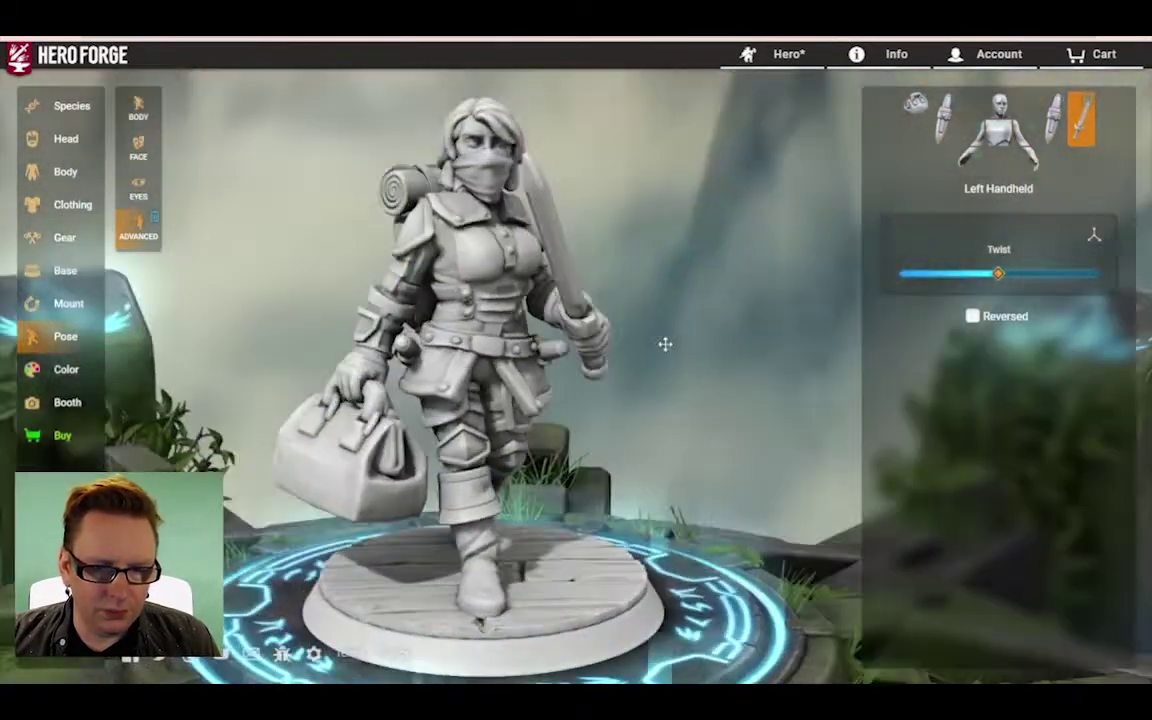
left_click(1028, 141)
left_click_drag(1021, 464, 1036, 466)
left_click_drag(655, 375, 172, 409)
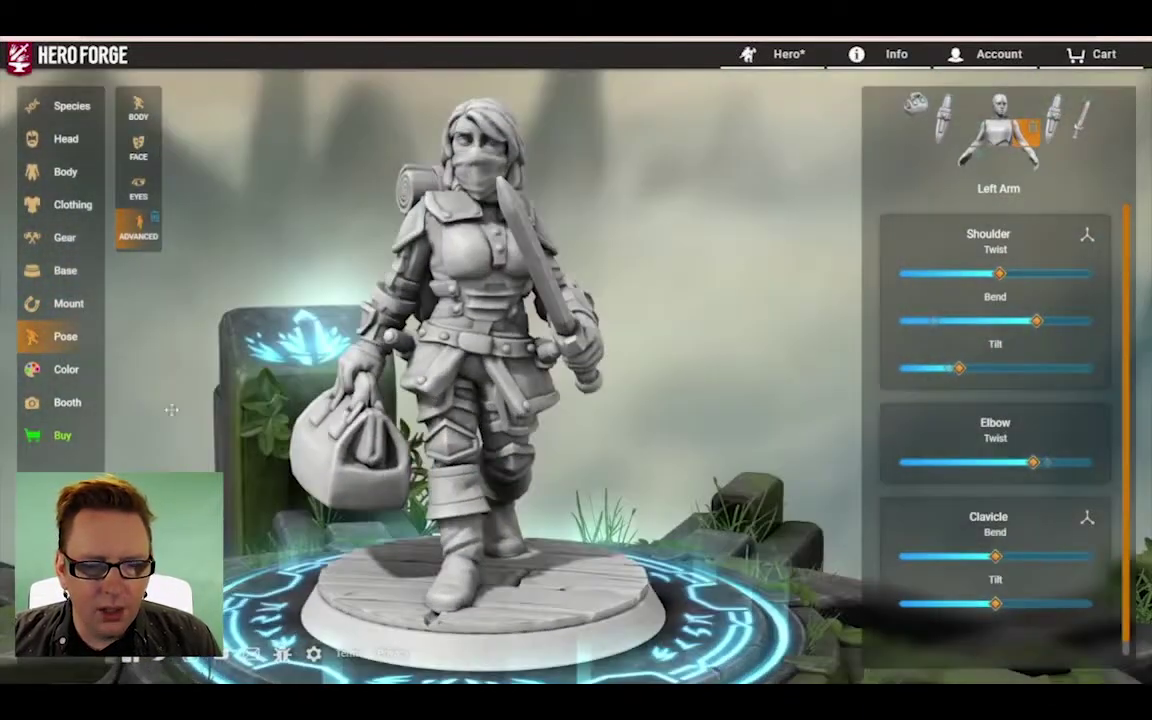
Step: Paint the figure's skin in a brown Common tone and the hair in a golden blonde Natural colour
left_click(64, 369)
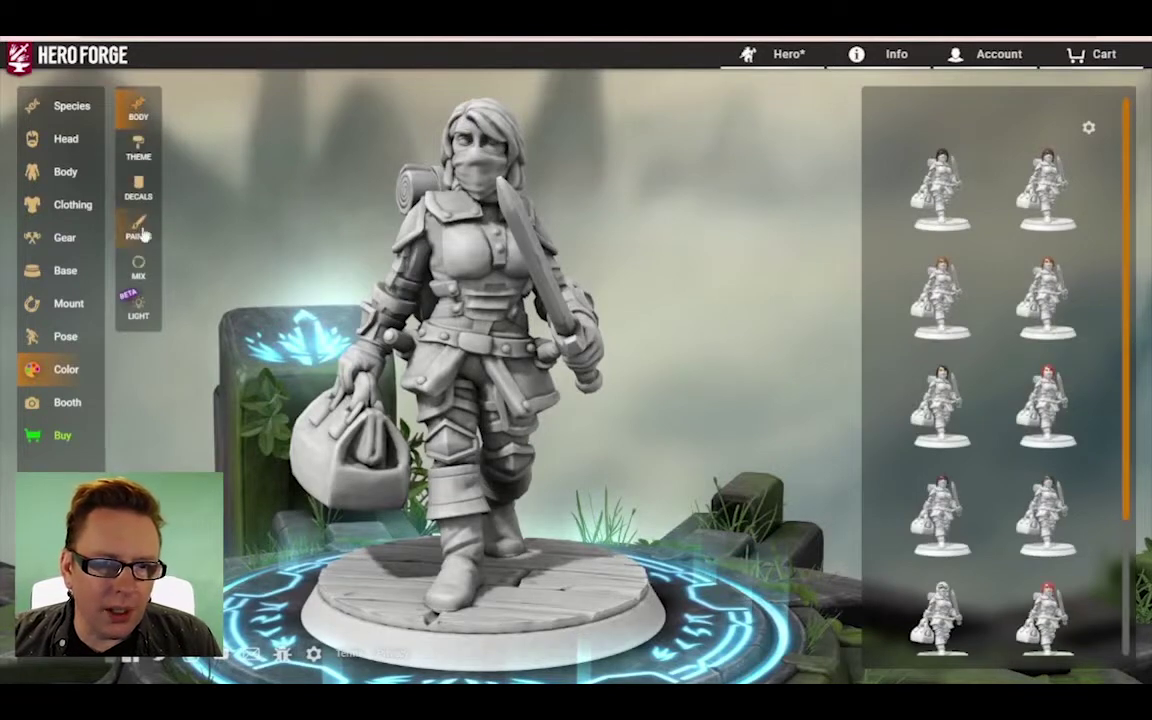
left_click(140, 230)
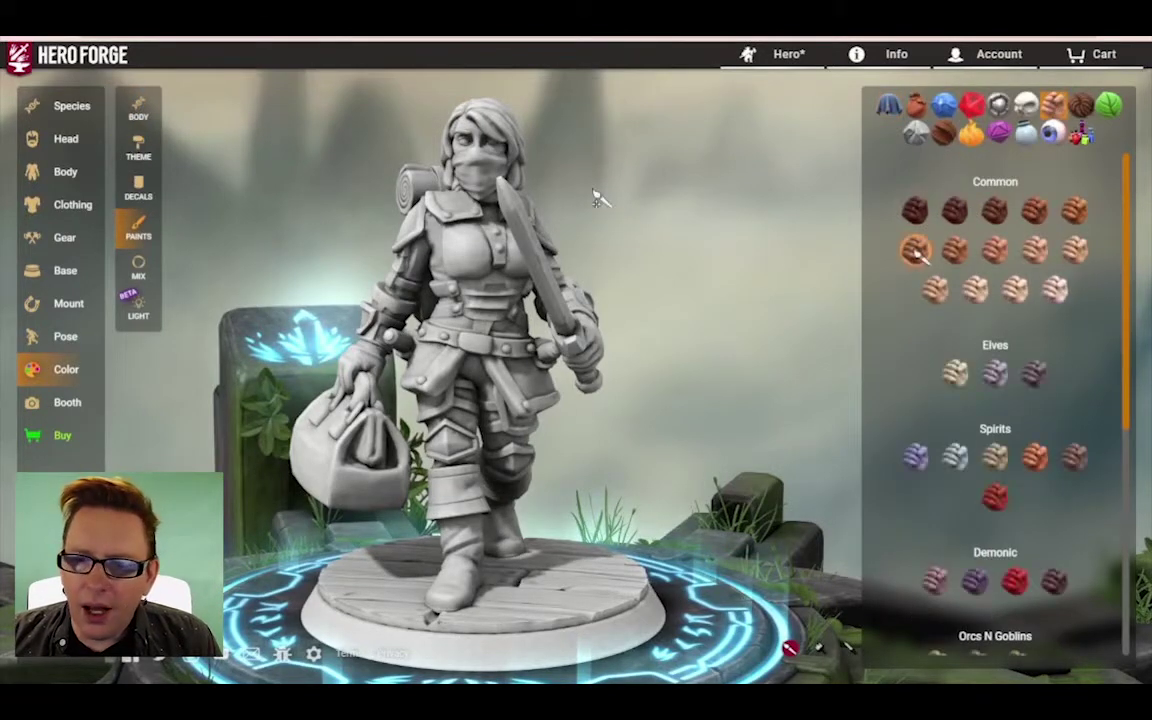
left_click(1075, 210)
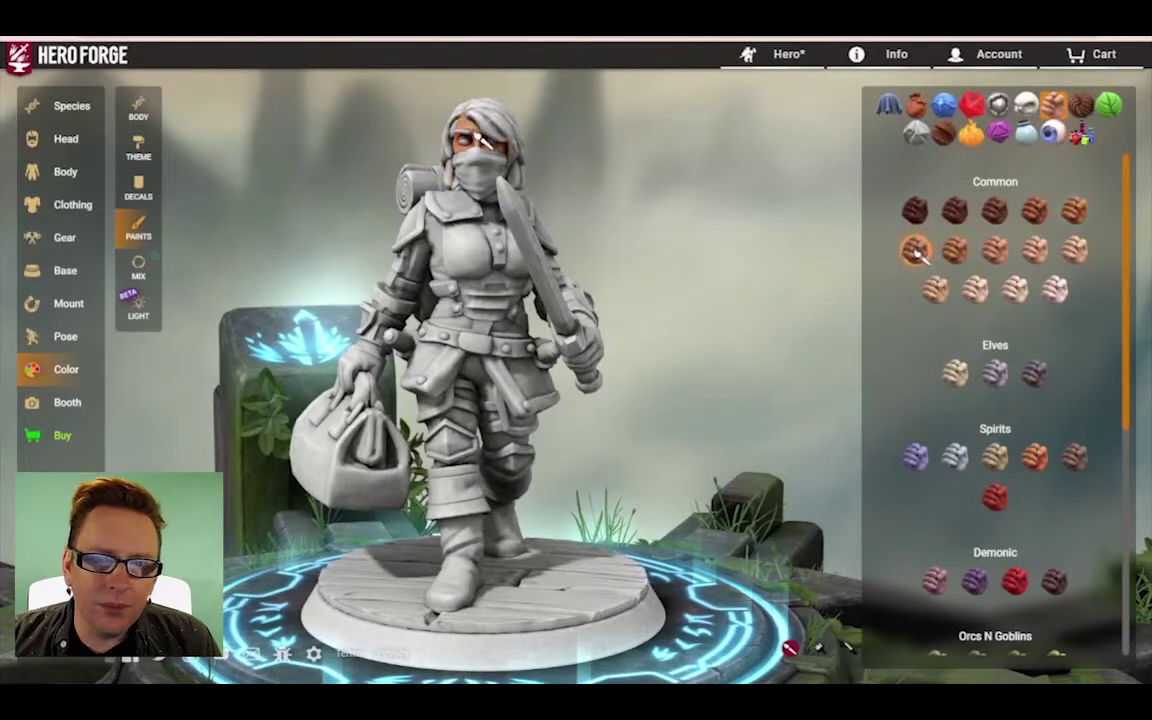
left_click(1080, 104)
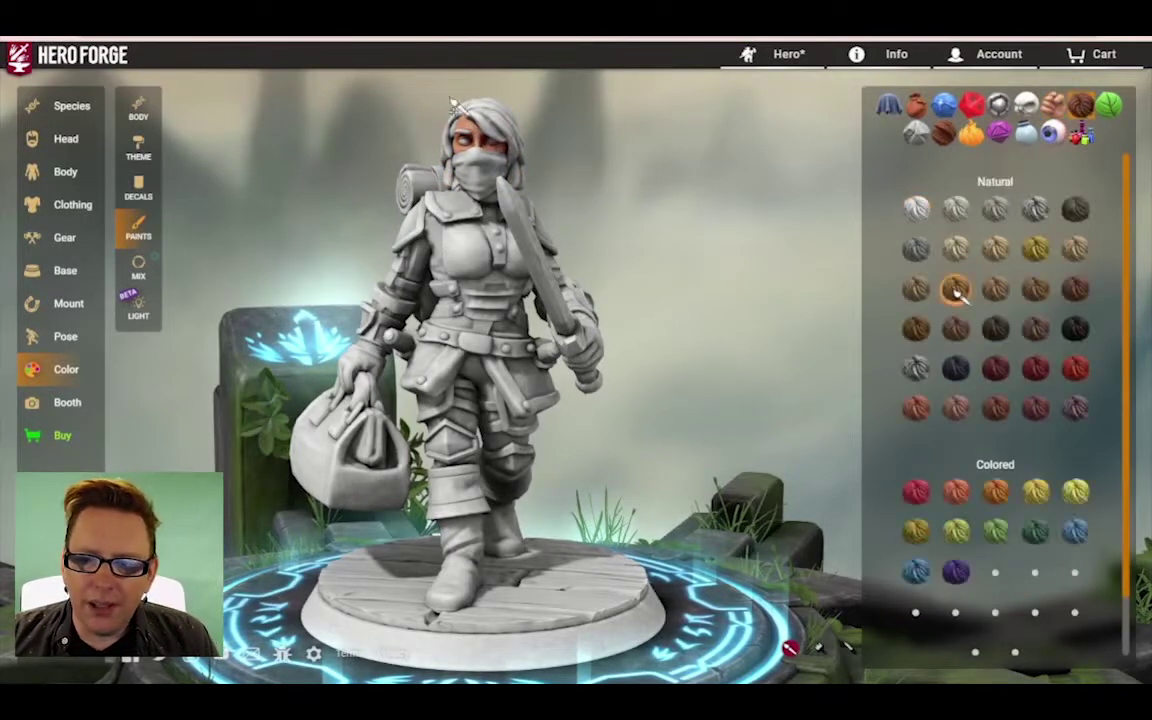
left_click(955, 290)
left_click_drag(468, 138, 786, 168)
Step: Paint the eyes with the first Common blue eye colour
left_click(1053, 132)
left_click(915, 211)
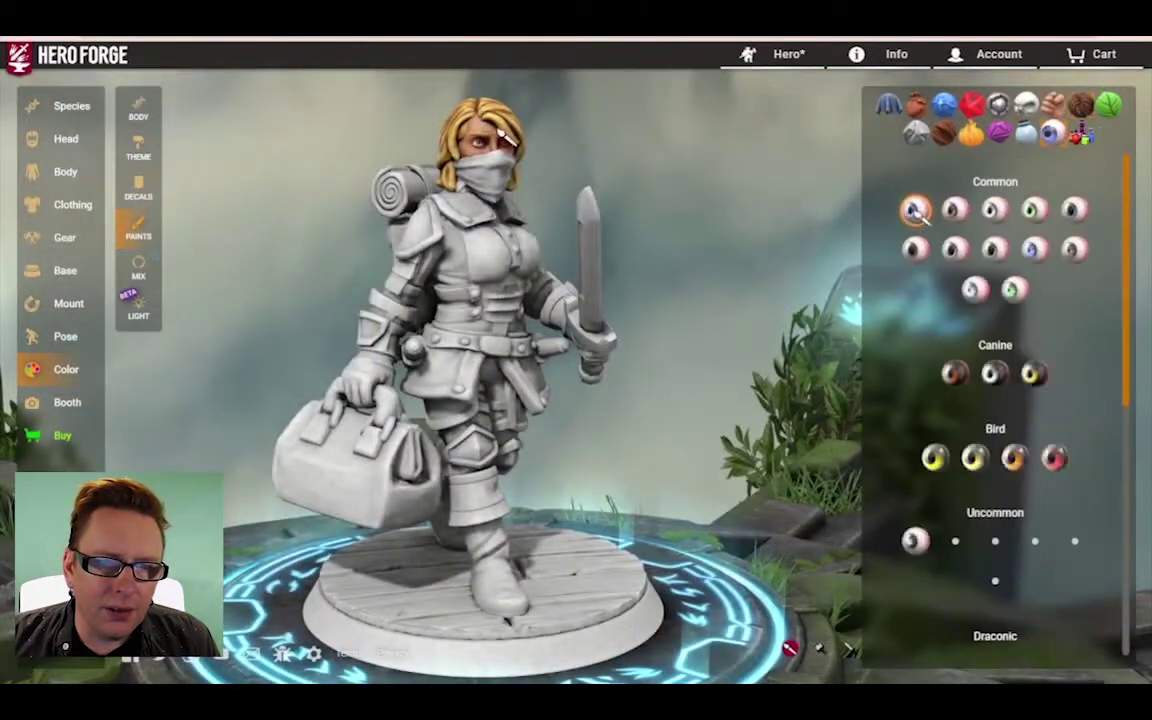
mouse_move(660, 138)
left_mouse_down()
mouse_move(578, 132)
mouse_move(561, 154)
mouse_move(656, 118)
mouse_move(314, 118)
mouse_move(603, 170)
left_mouse_up()
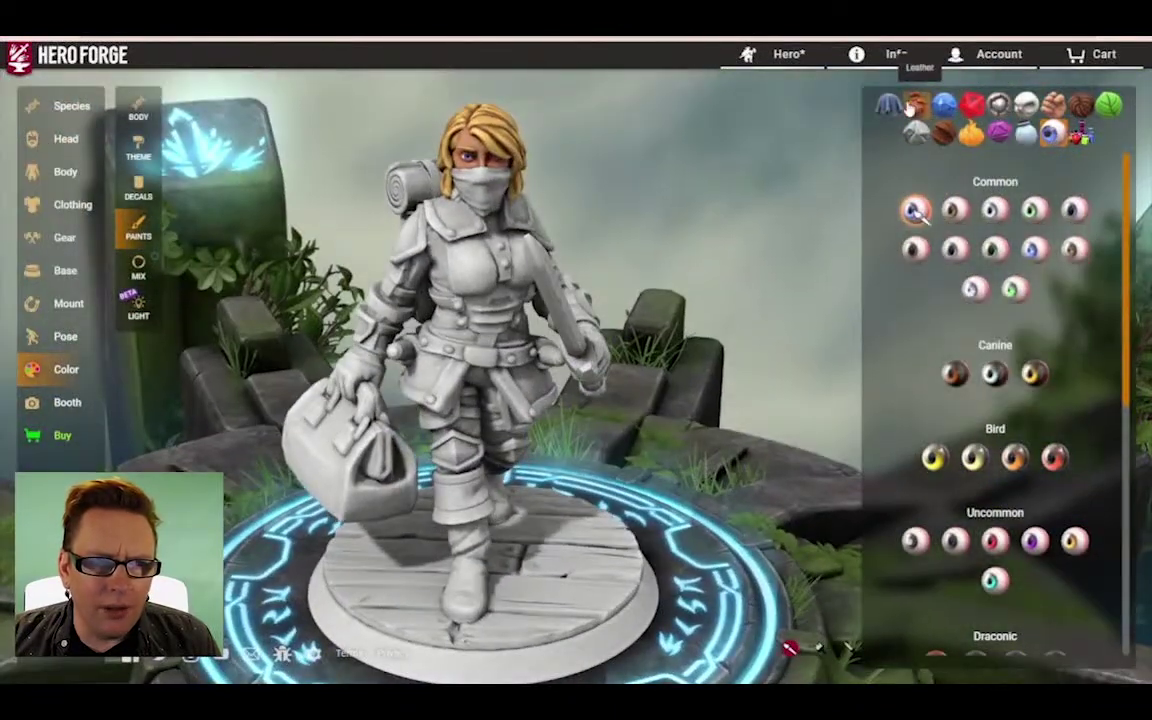
Step: Paint the undersuit, gloves, skirt panels, trousers, knee and shin sections and boots in black dyed leather
left_click(915, 105)
left_click(1059, 454)
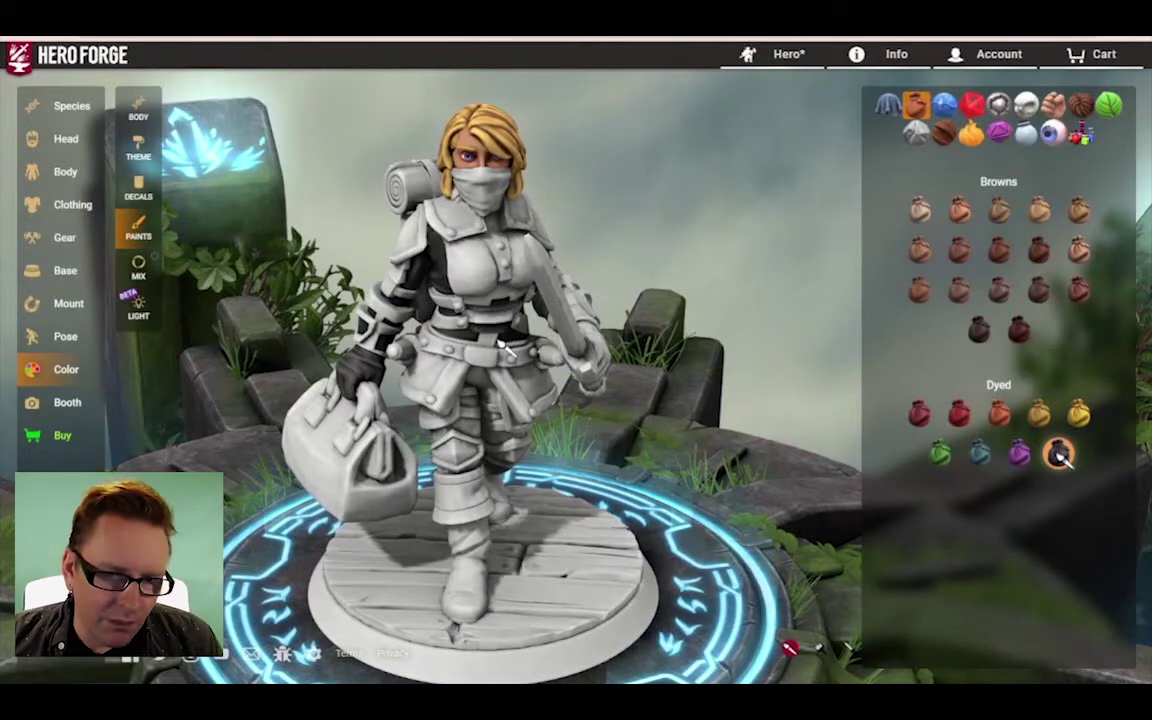
left_click(448, 376)
left_click(448, 402)
left_click(466, 428)
left_click(468, 490)
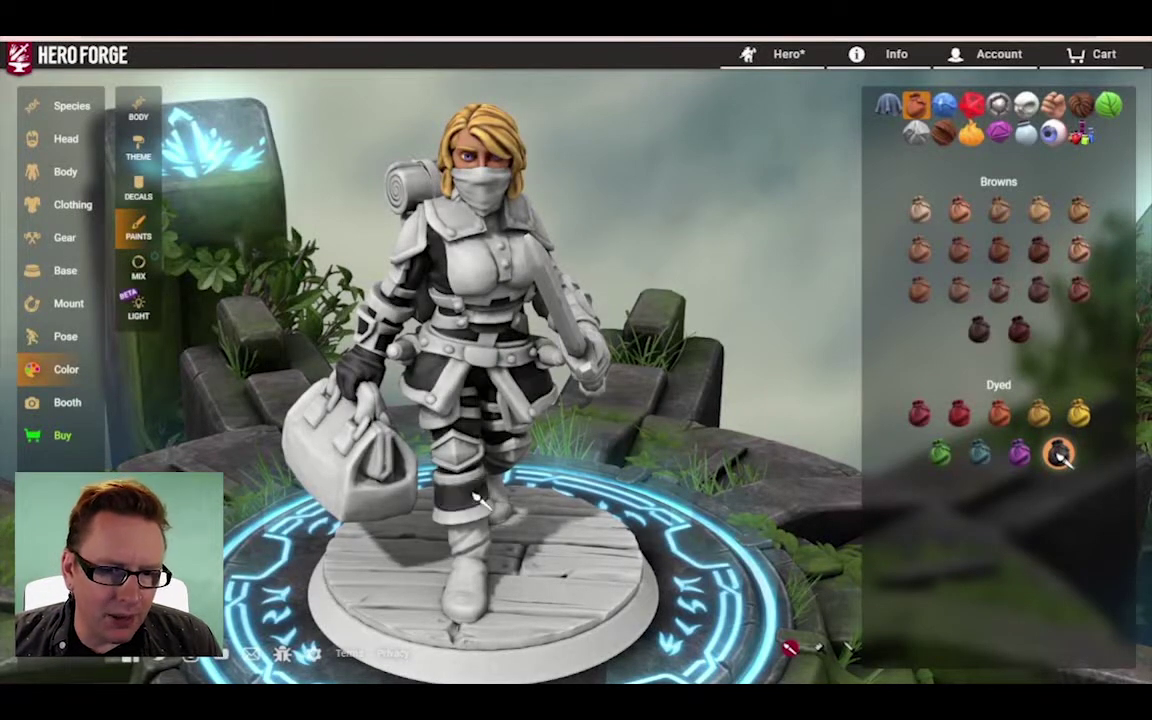
left_click(474, 540)
left_click(553, 532)
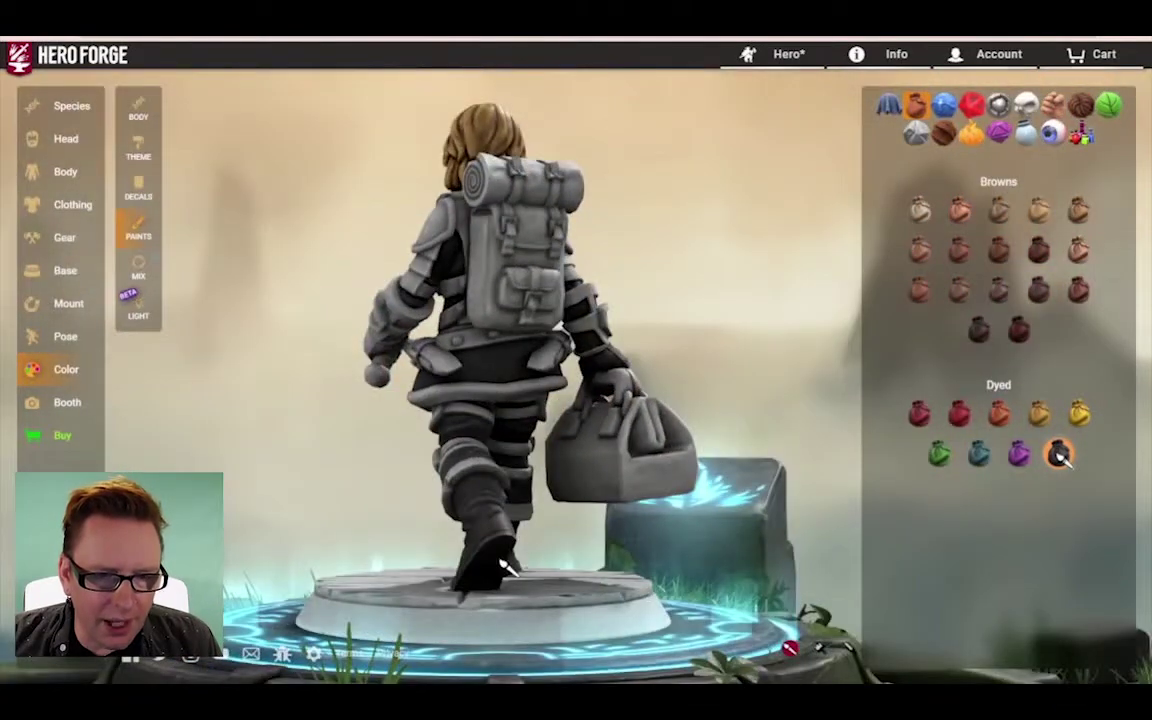
Step: Paint the carried bag's body and the jacket's shoulder and collar panels in black dyed leather
left_click_drag(700, 570, 600, 573)
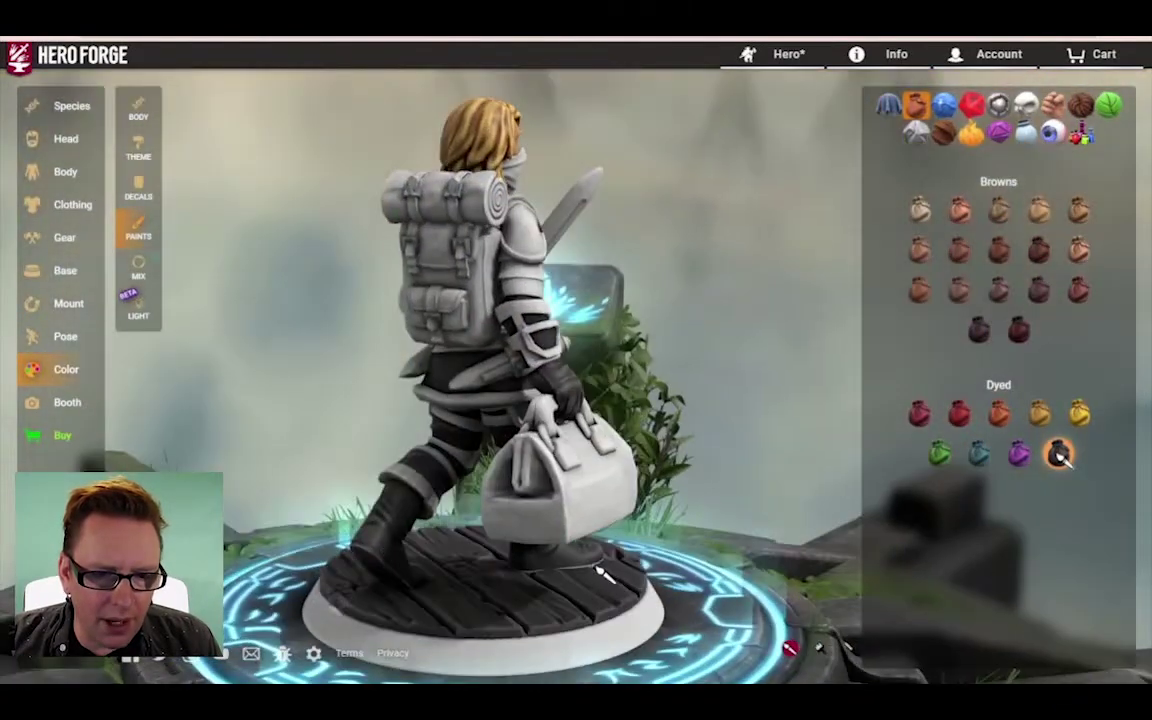
left_click(515, 463)
left_click_drag(588, 243, 467, 230)
left_click(458, 230)
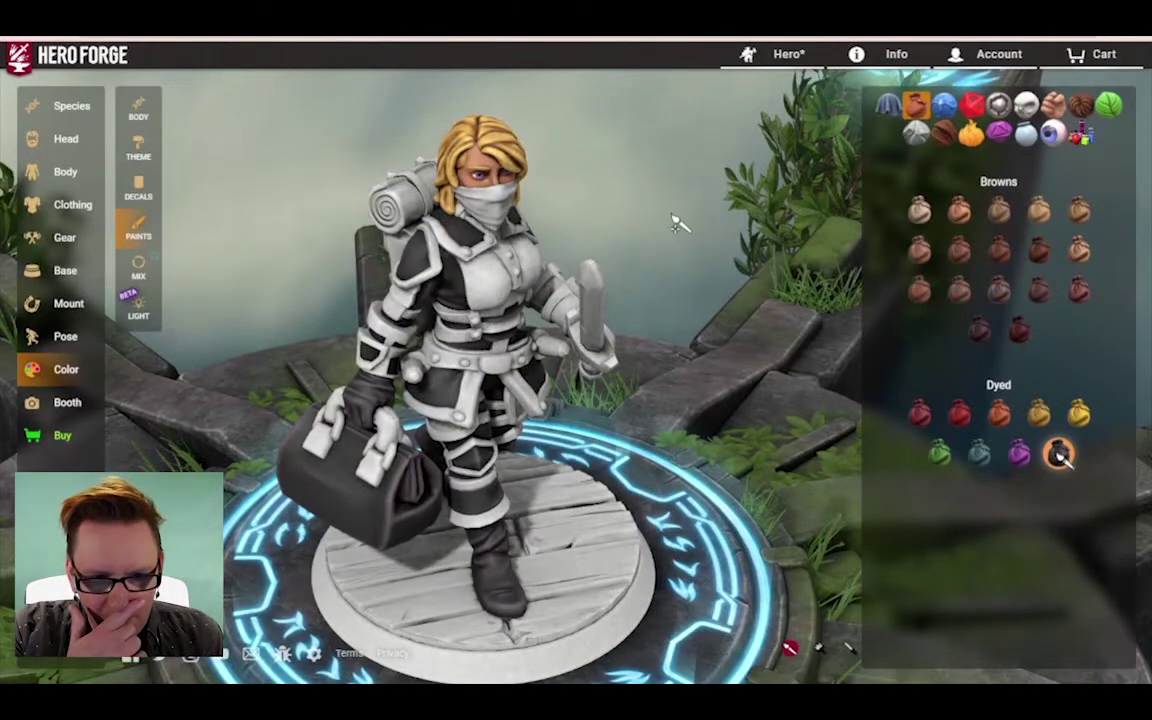
Step: Paint the backpack straps, the left glove and the remaining plain leather parts on the back black
left_click_drag(676, 224, 565, 335)
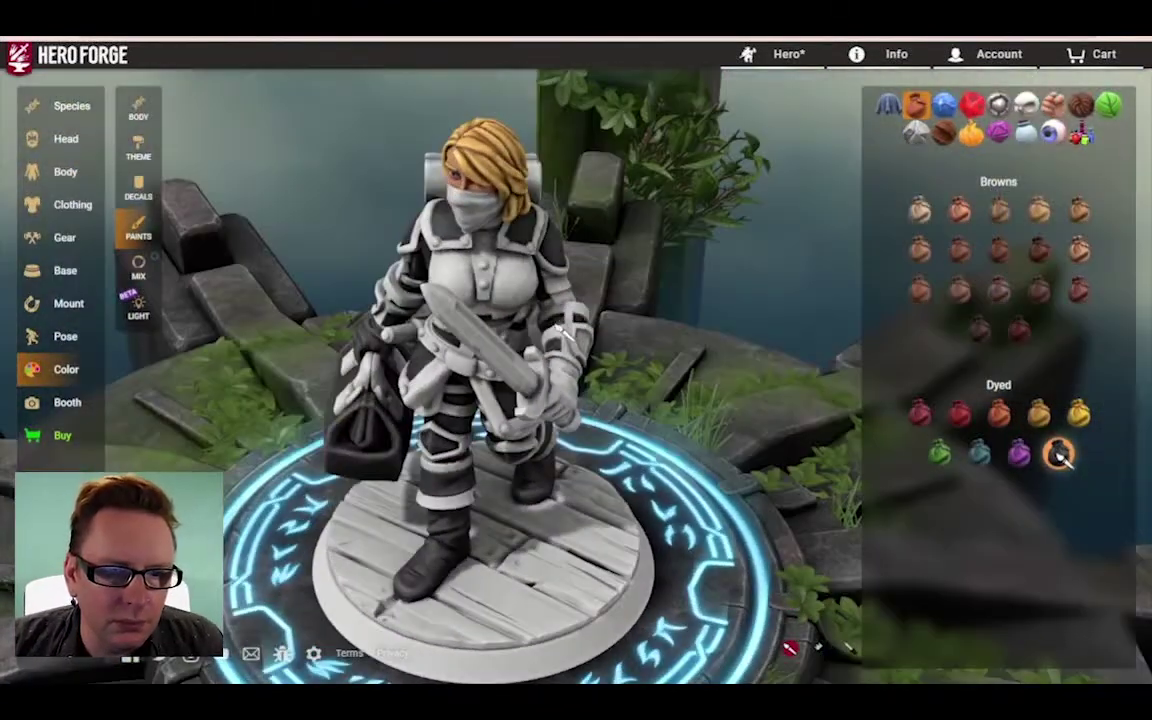
left_click_drag(632, 300, 468, 410)
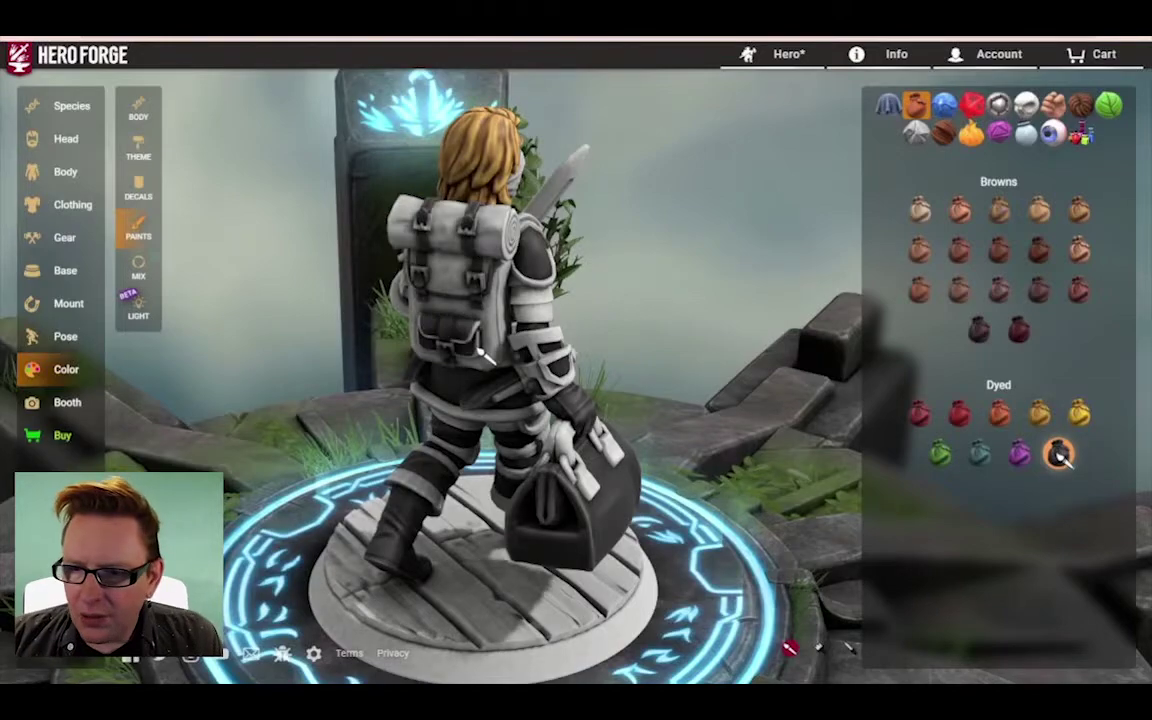
left_click_drag(378, 322, 473, 293)
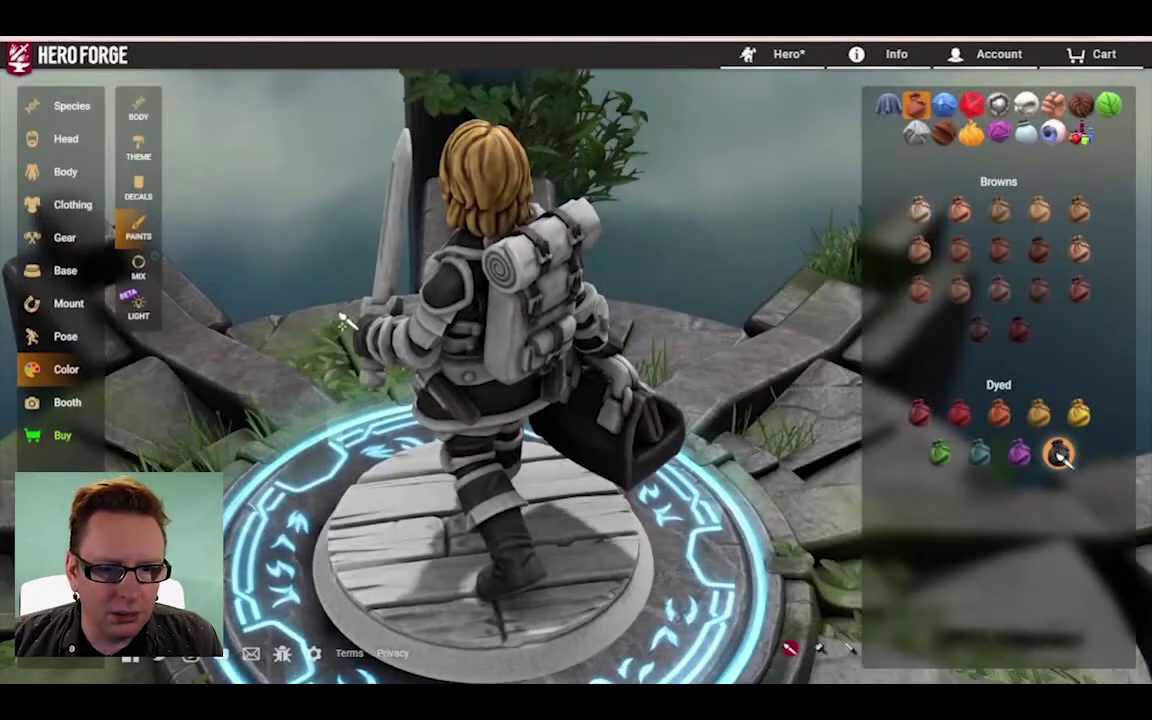
left_click_drag(313, 290, 682, 219)
Step: Paint the chest piece, skirt and shoulder trim, right arm guards and bag handles in purple dyed leather
left_click(1018, 455)
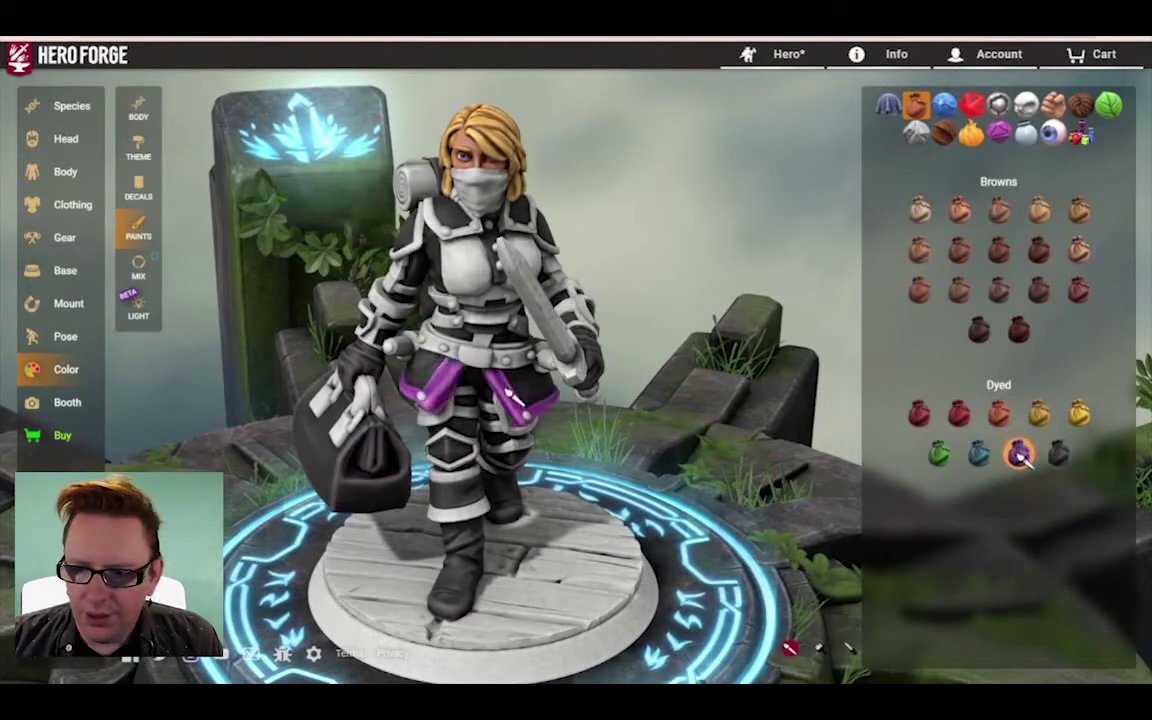
left_click(487, 284)
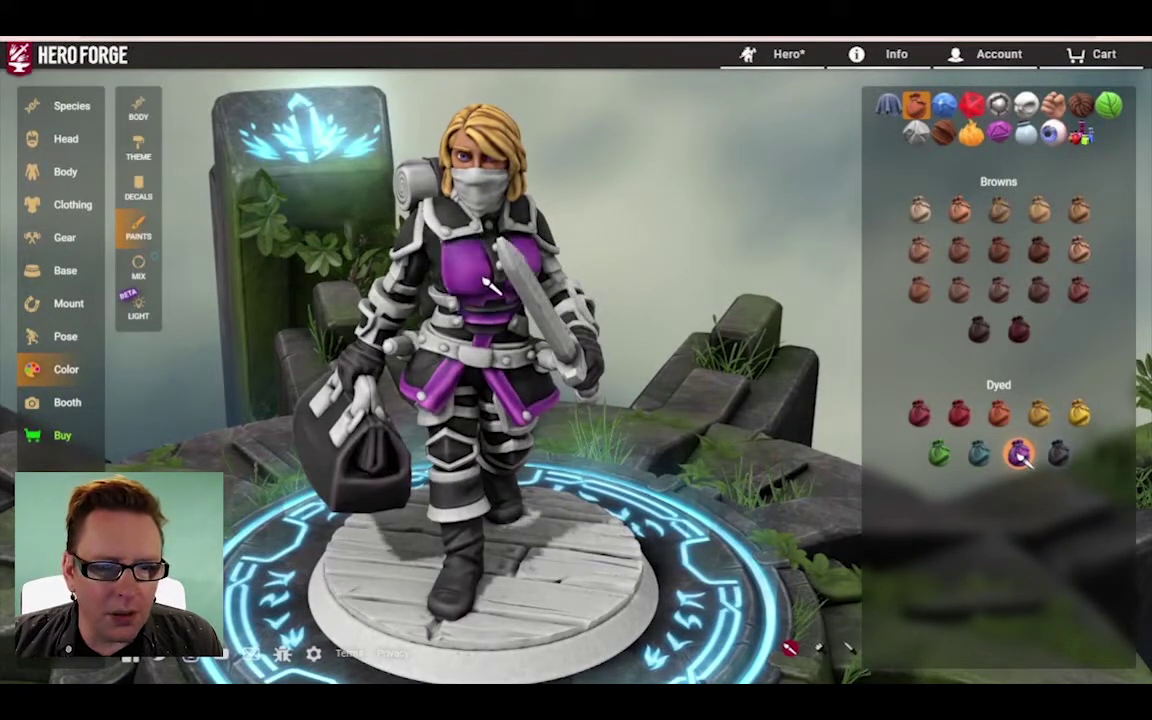
left_click(458, 230)
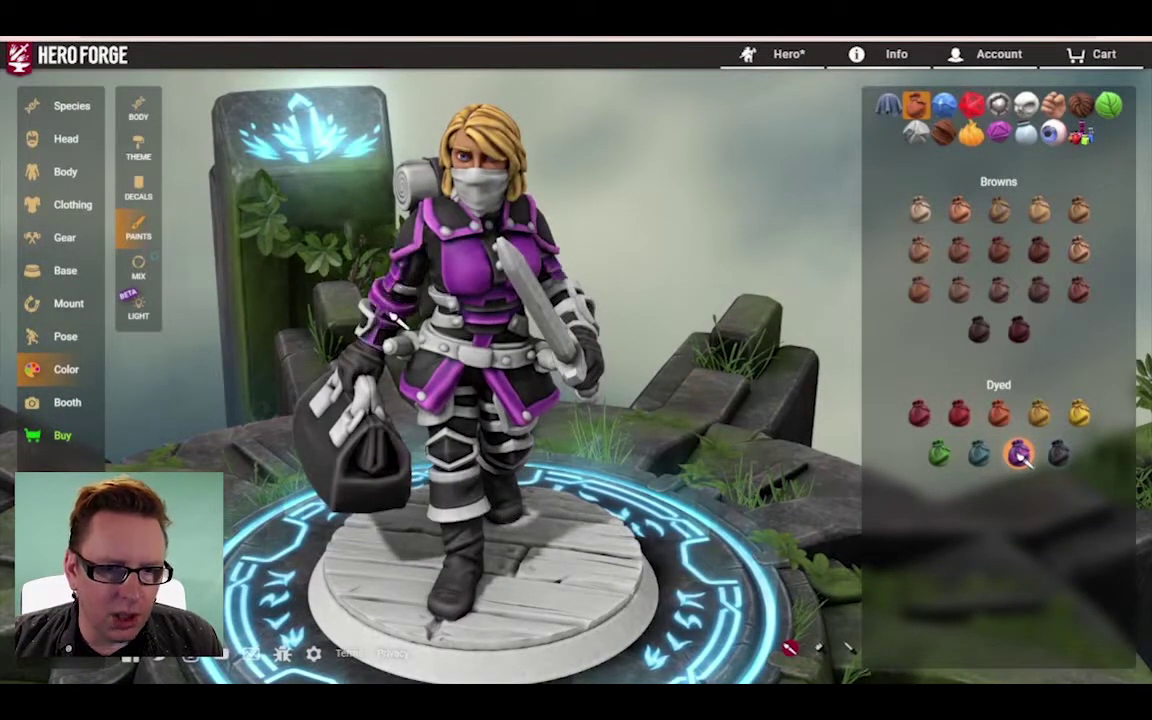
left_click(350, 430)
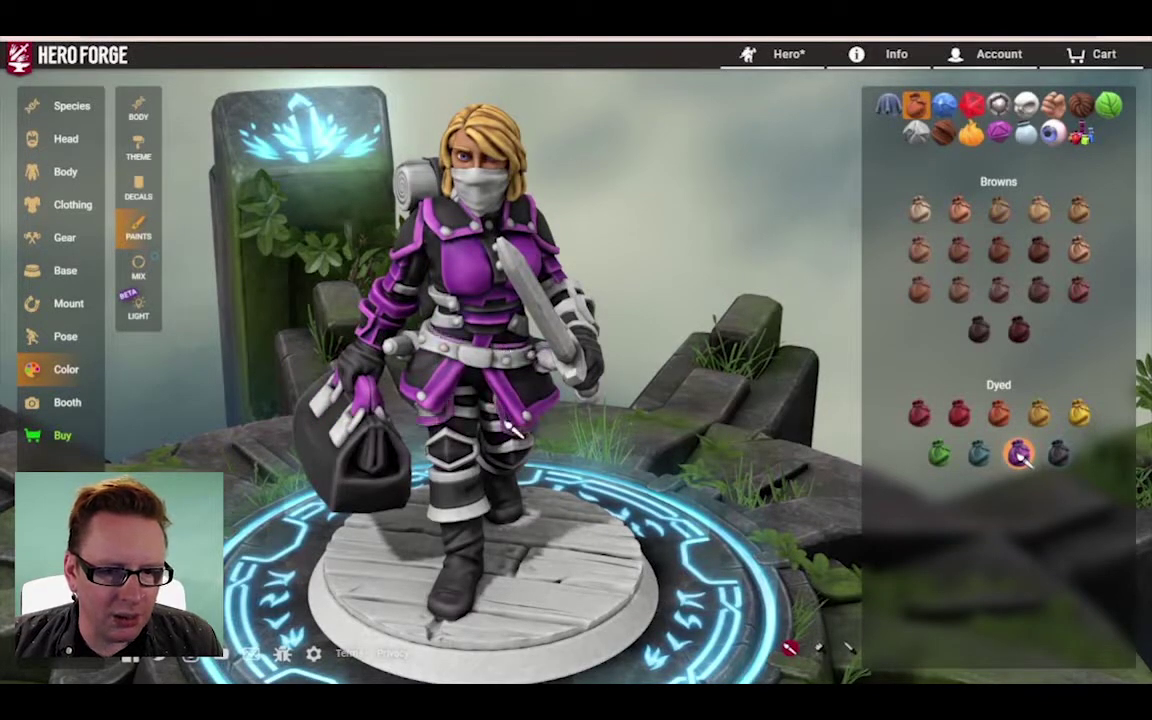
left_click_drag(503, 468, 483, 425)
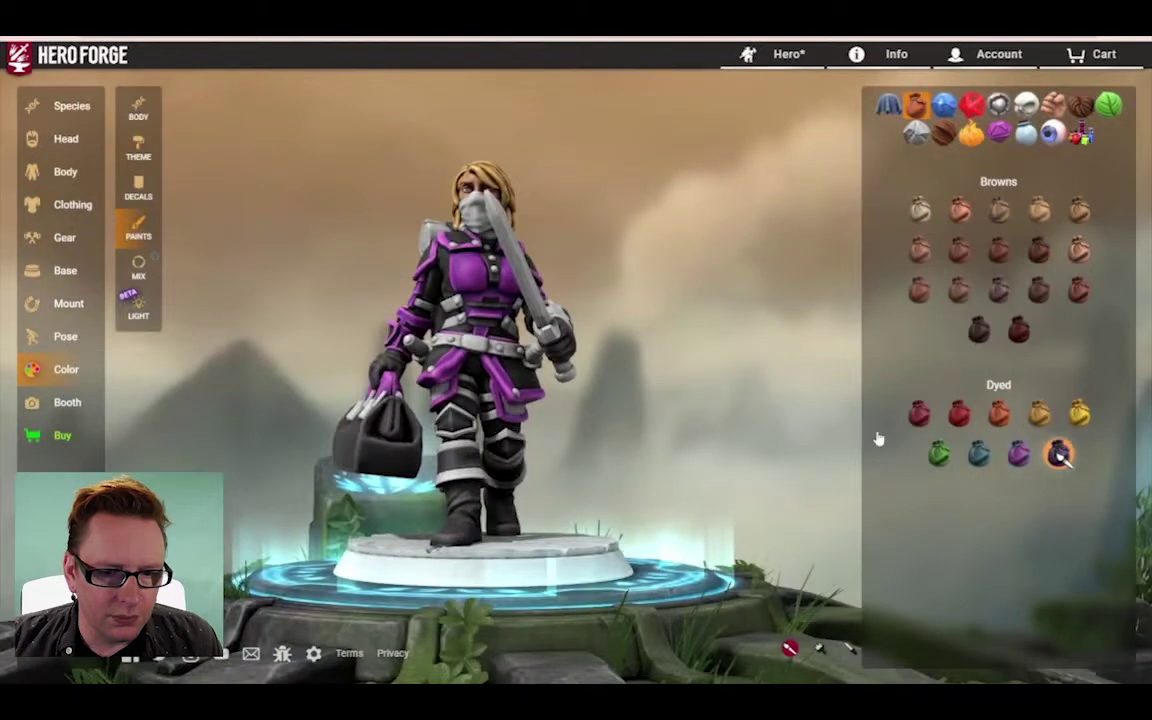
Step: Paint the leg guards, cuff trim, waist straps, left arm guards and backpack body in purple dyed leather
left_click(1019, 455)
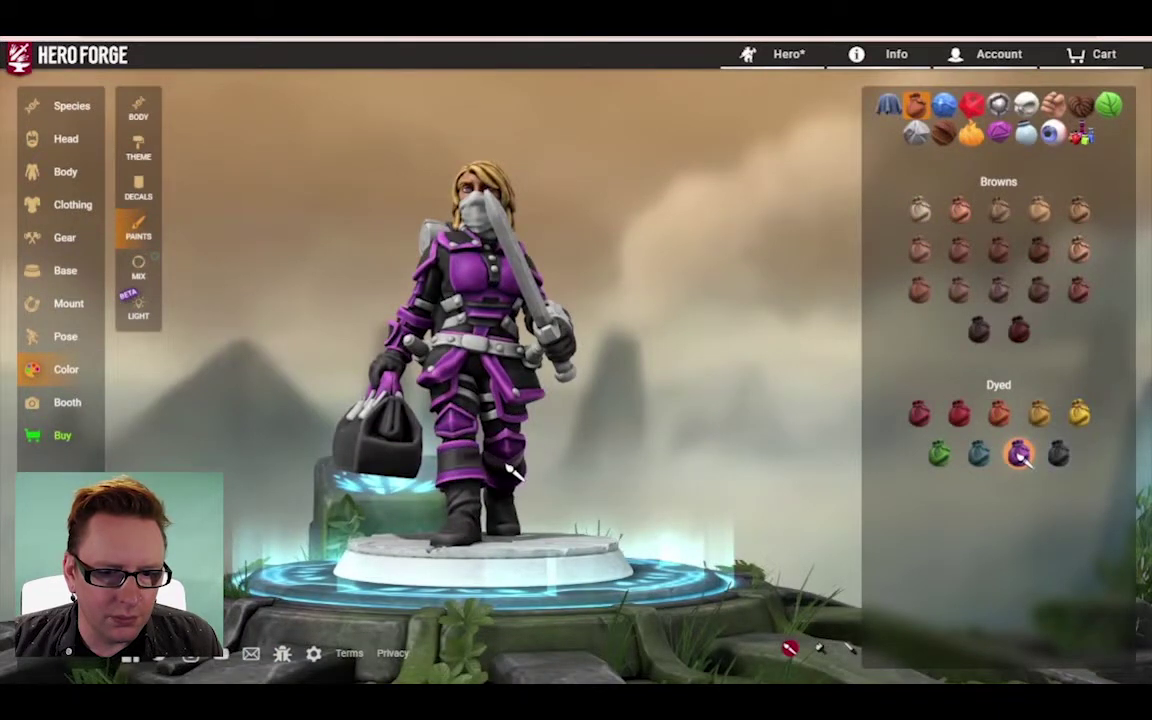
left_click_drag(511, 471, 481, 465)
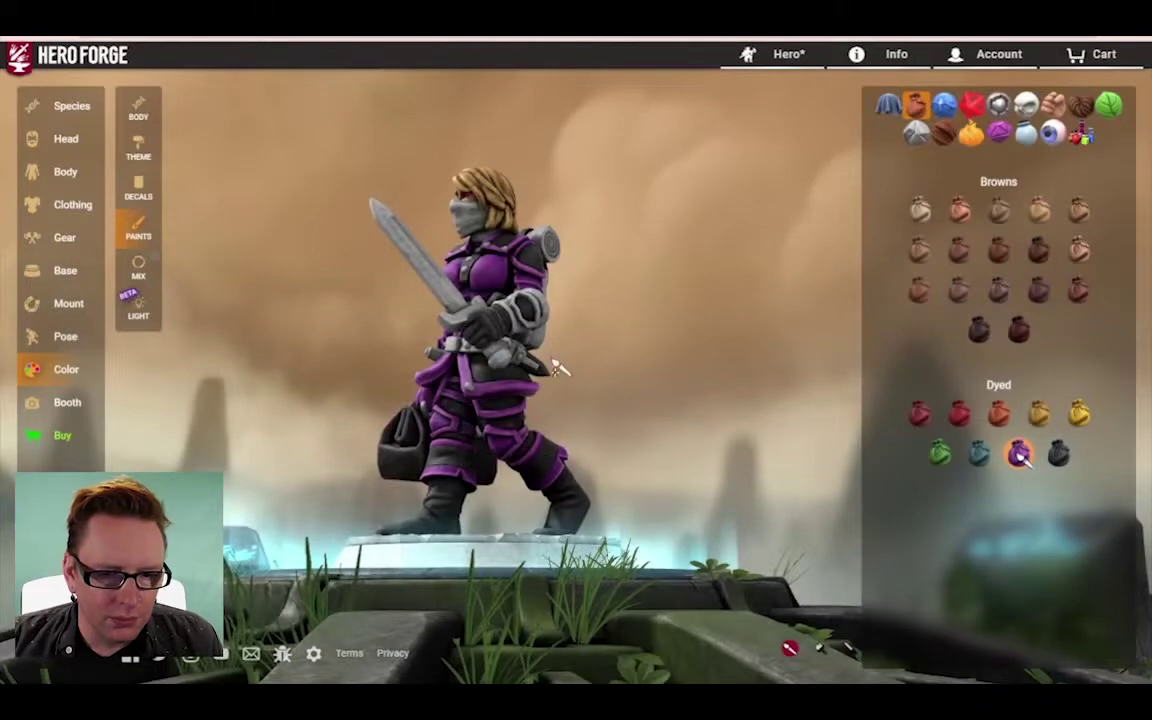
left_click_drag(557, 370, 530, 410)
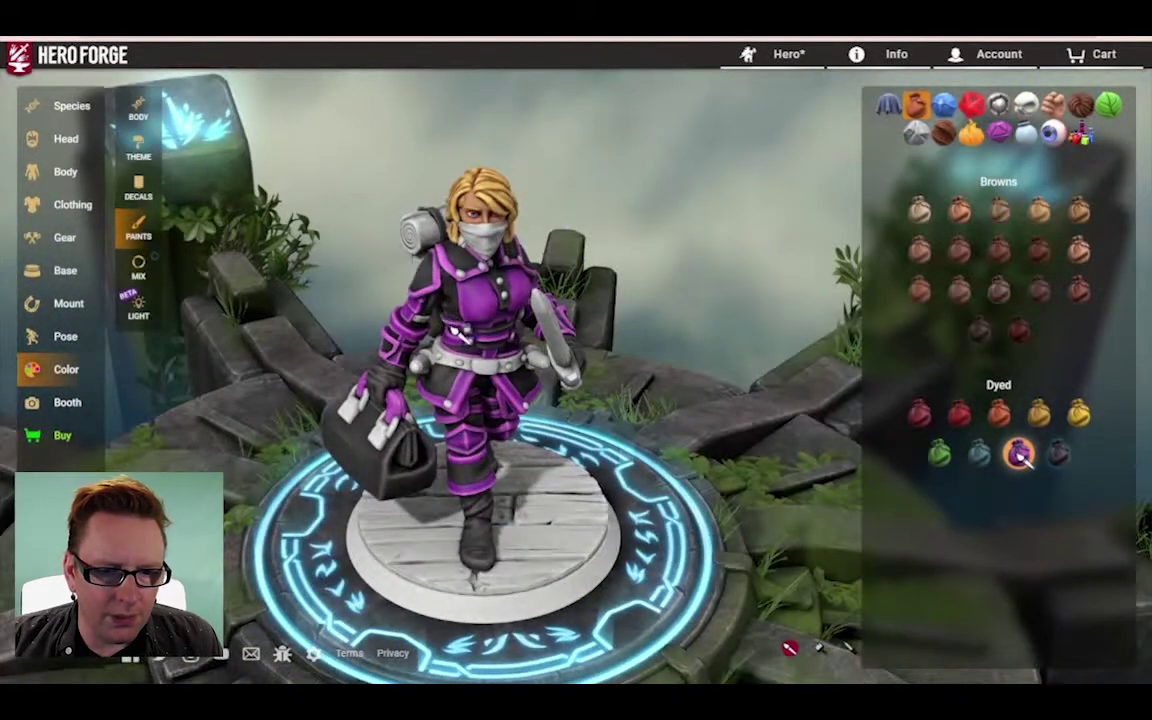
left_click_drag(452, 329, 797, 343)
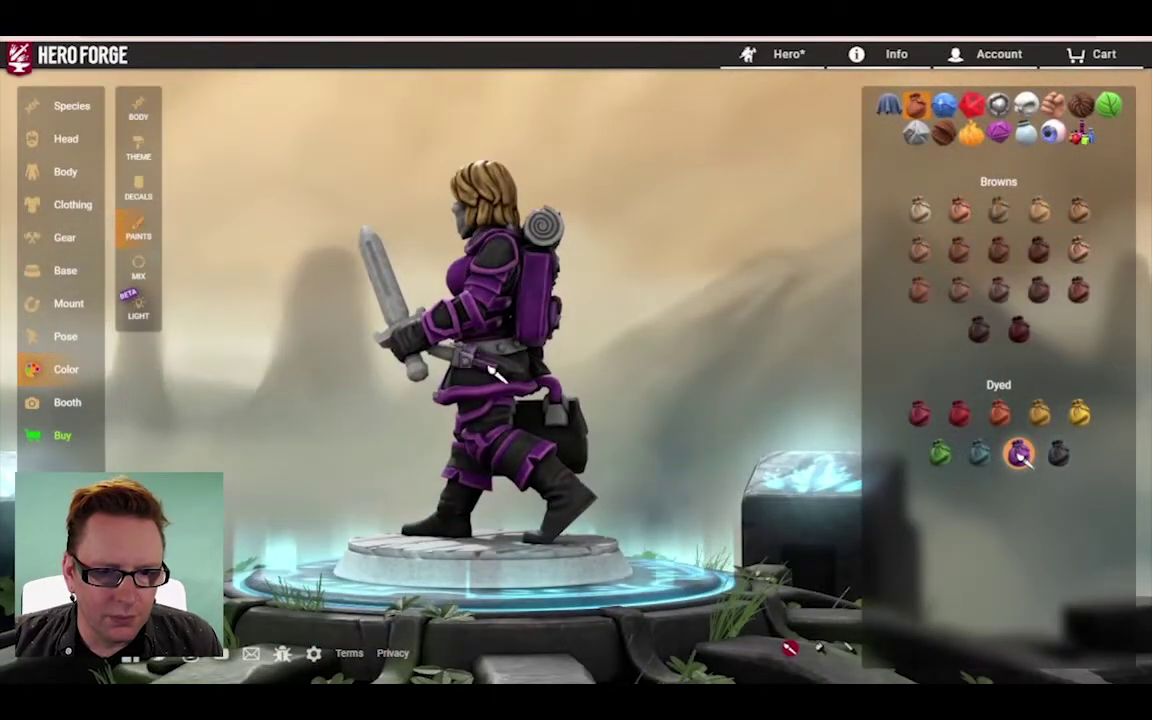
Step: Paint the belt and the bag's handle straps in very dark brown leather and the sword's grip in purple
left_click_drag(470, 355, 780, 385)
left_click_drag(483, 399, 725, 408)
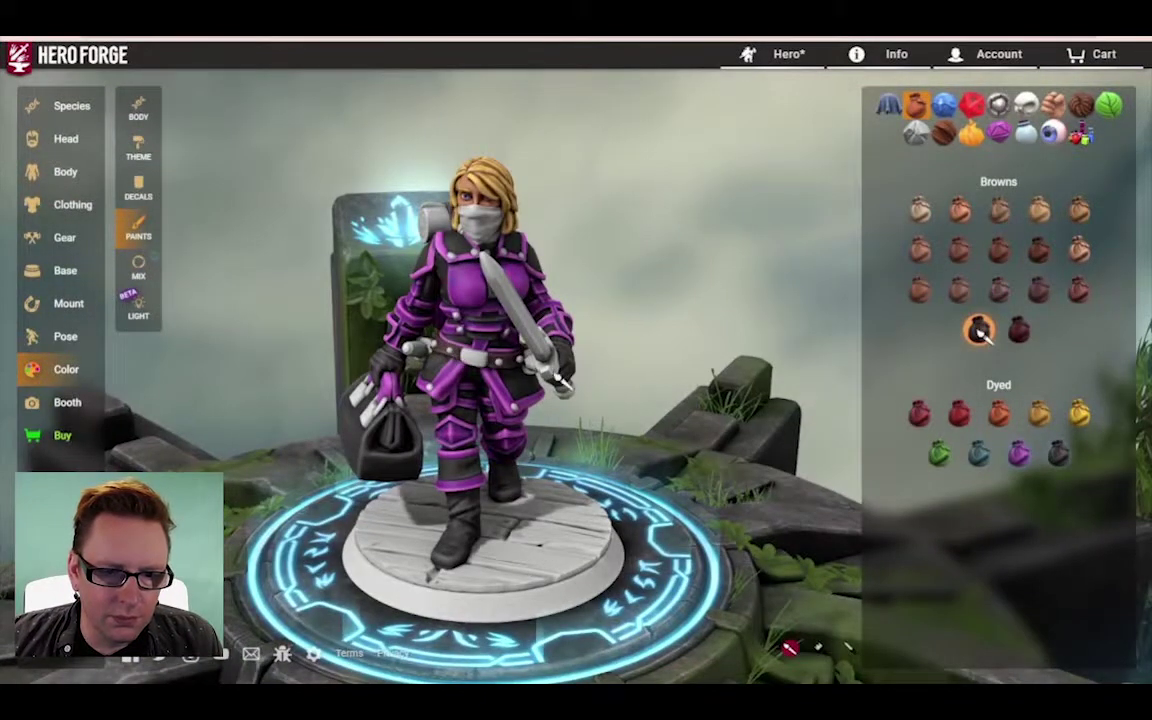
left_click(1058, 455)
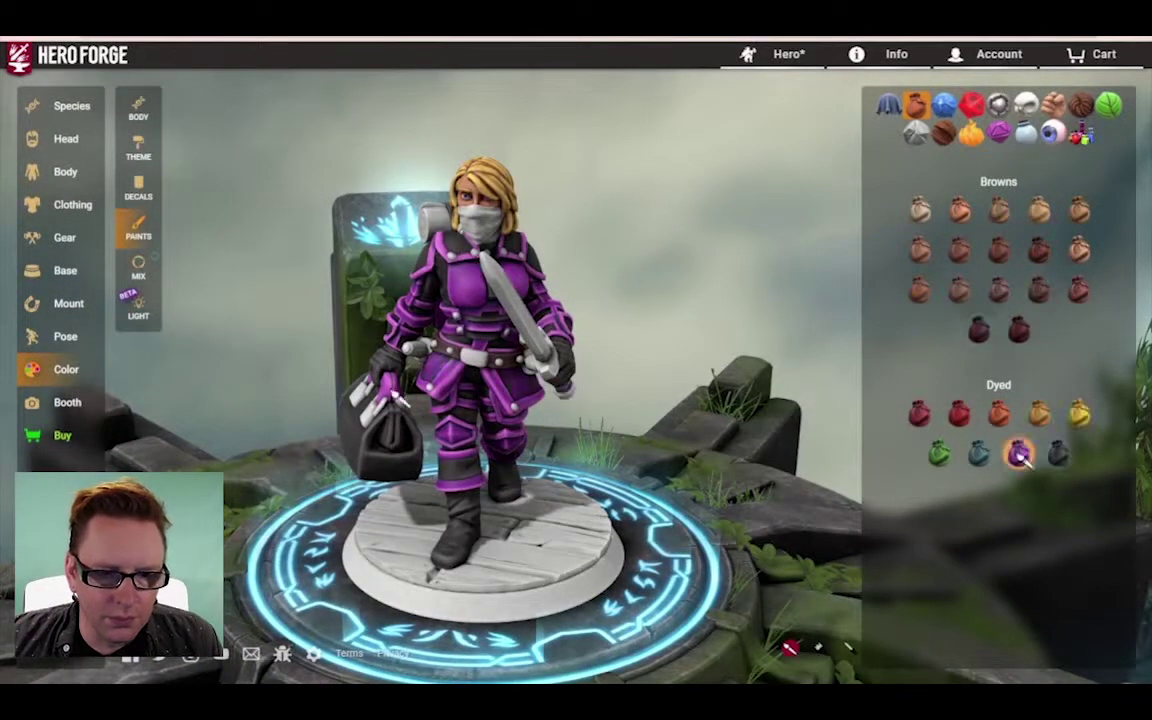
left_click_drag(425, 358, 720, 443)
left_click_drag(640, 400, 1000, 100)
left_click(979, 331)
Step: Paint the belt buckle and the armor's studs in a dark grey Weathered metal
left_click(998, 104)
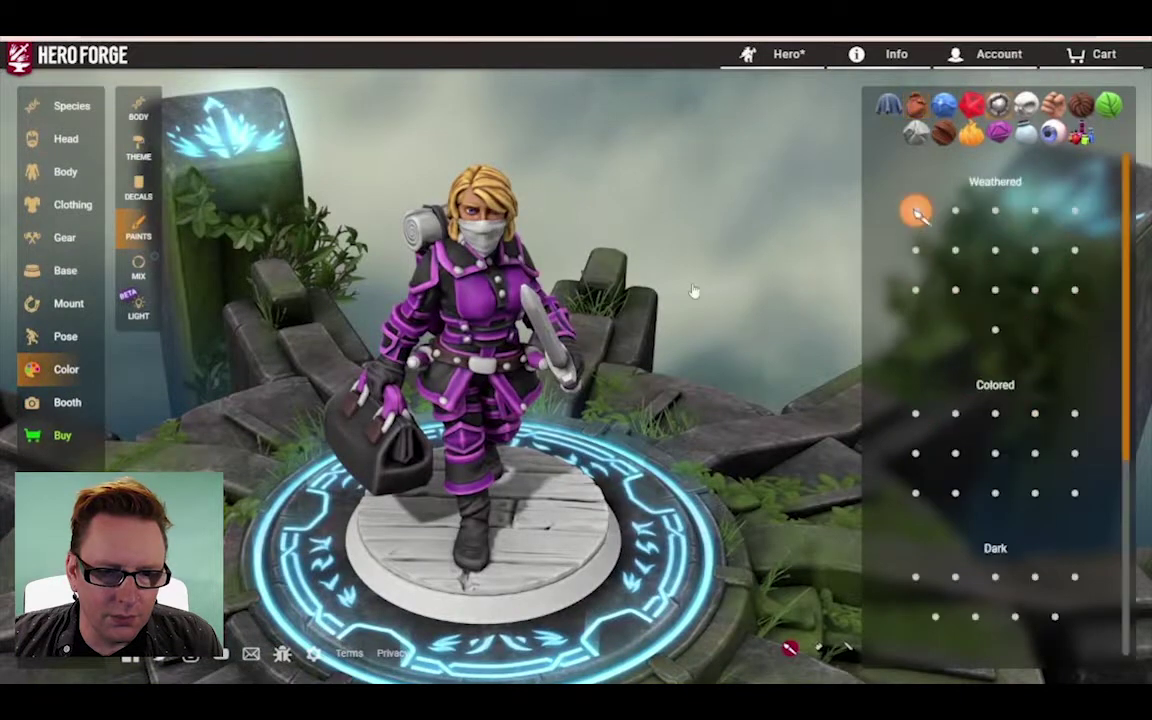
left_click(1037, 251)
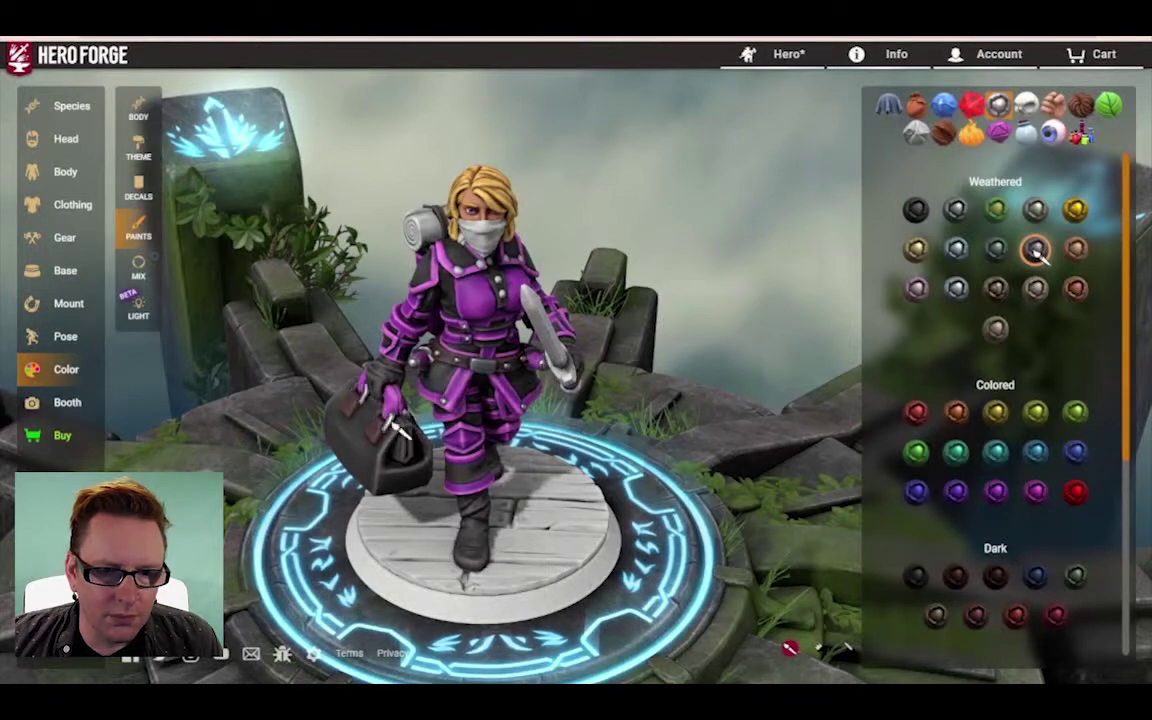
left_click_drag(675, 229, 522, 412)
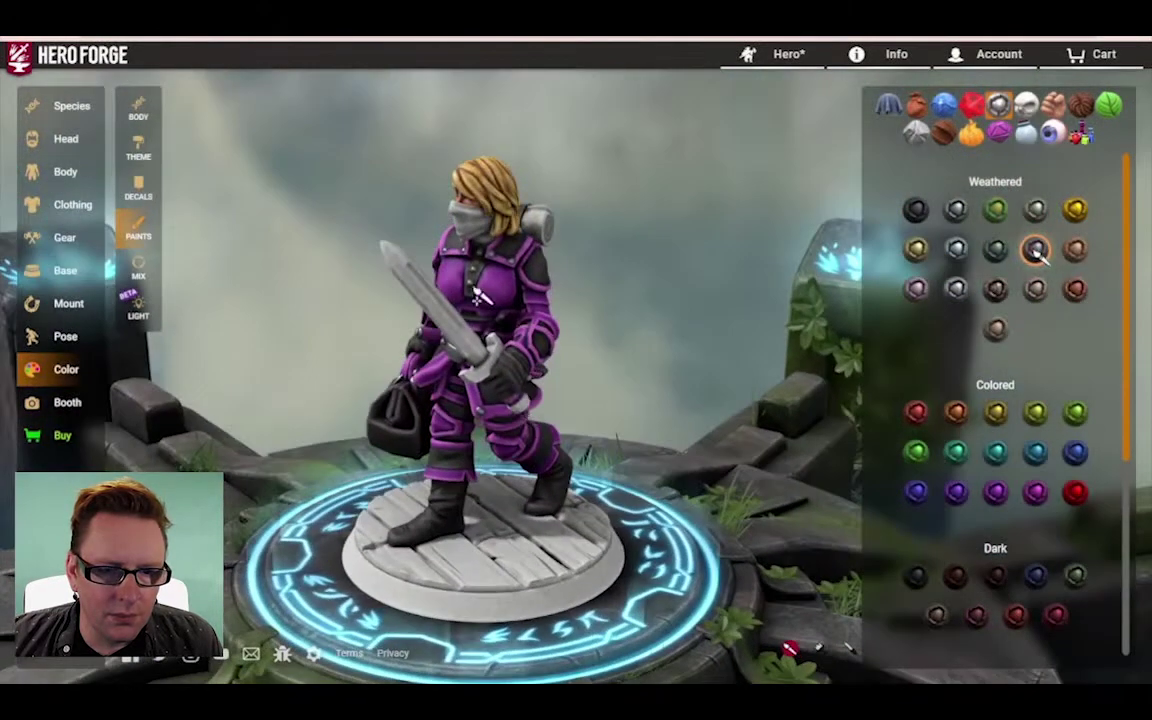
Step: Paint the short sword's guard in a dark metal and its blade in a Weathered steel
left_click(936, 616)
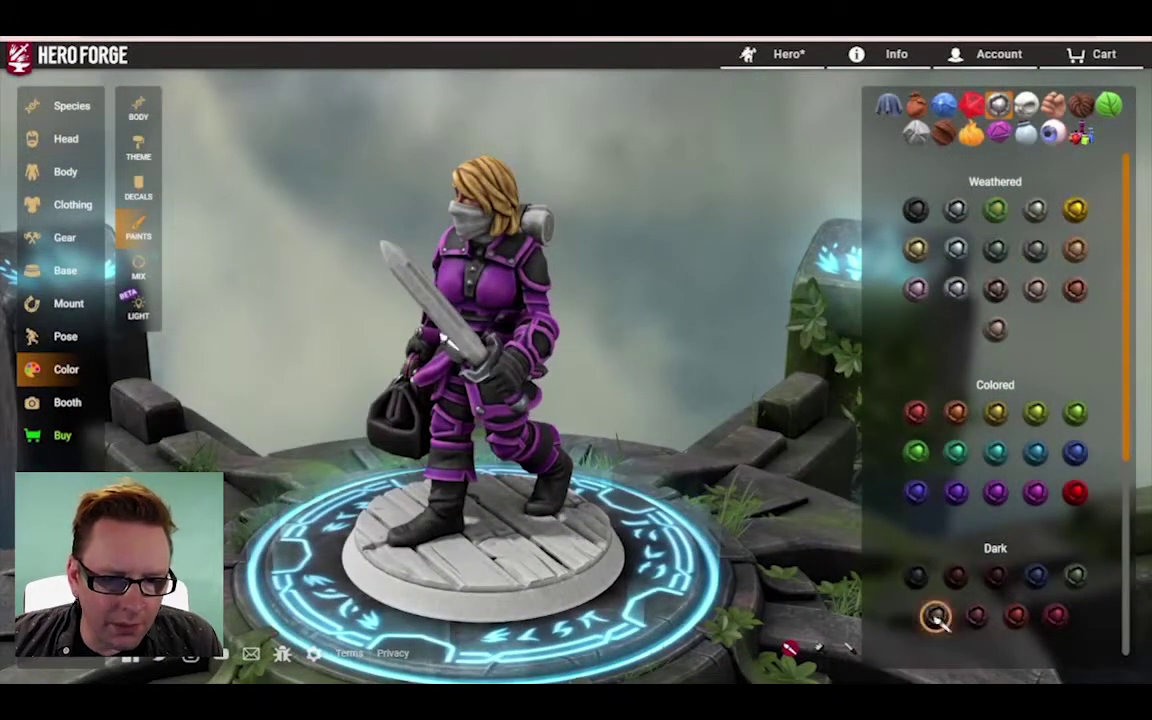
left_click(409, 302)
mouse_move(561, 420)
left_mouse_down()
mouse_move(568, 456)
mouse_move(573, 415)
mouse_move(656, 411)
left_mouse_up()
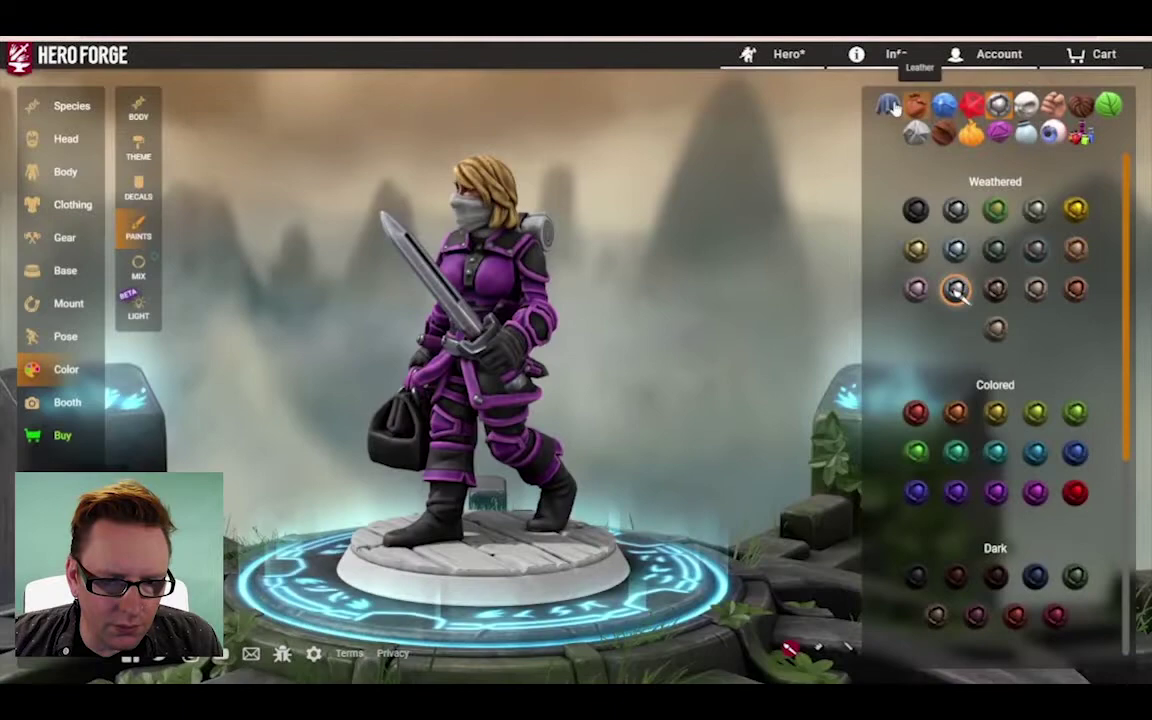
Step: Paint the face mask in a near-black cloth colour from the Darks group
left_click(889, 105)
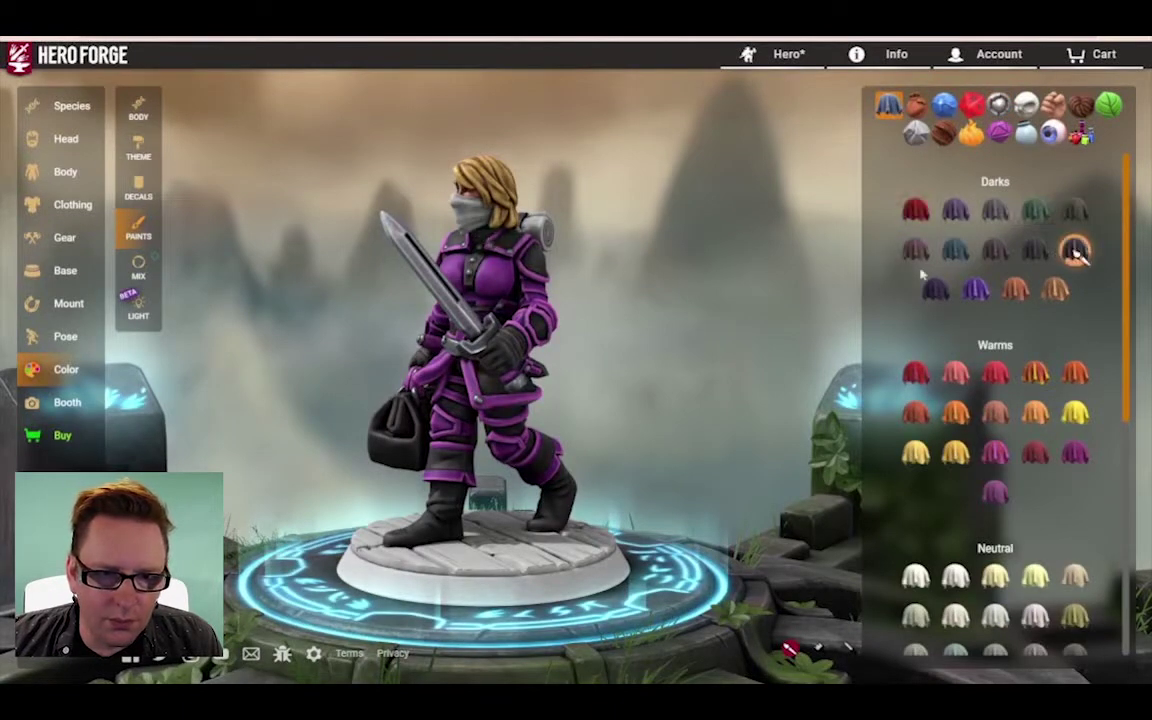
left_click(1074, 210)
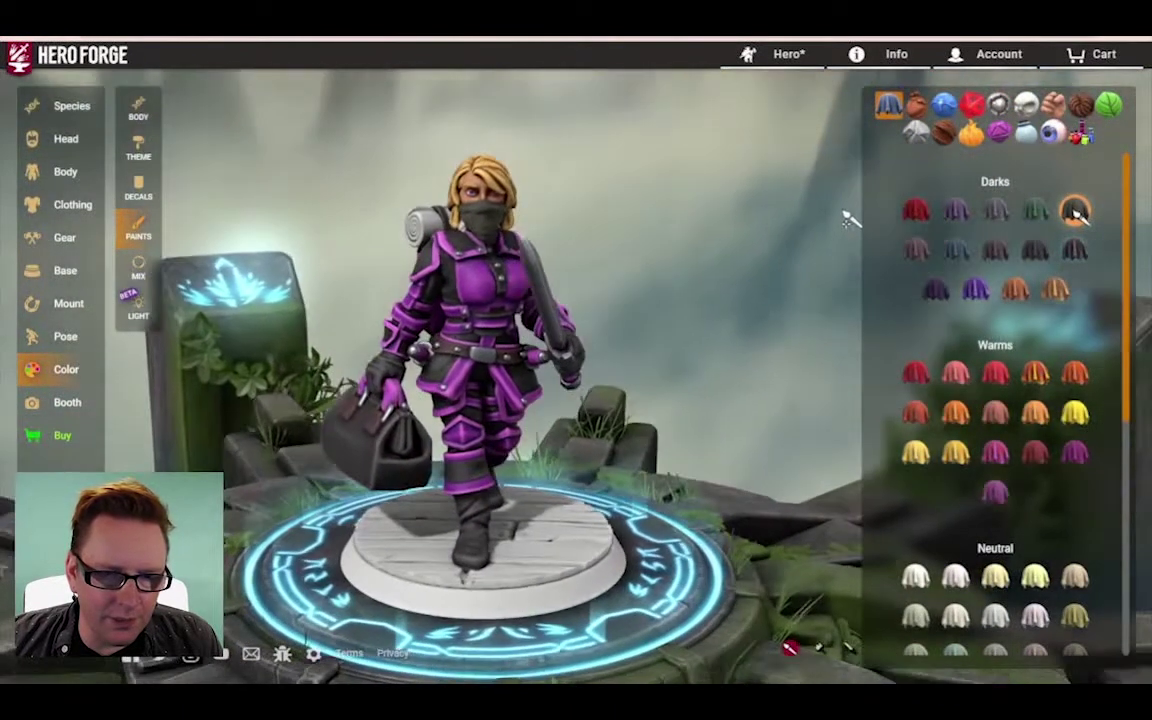
Step: Paint the base's wooden planks in a pale Natural wood and the base's rim in a black Volcanic stone
left_click_drag(640, 172, 797, 314)
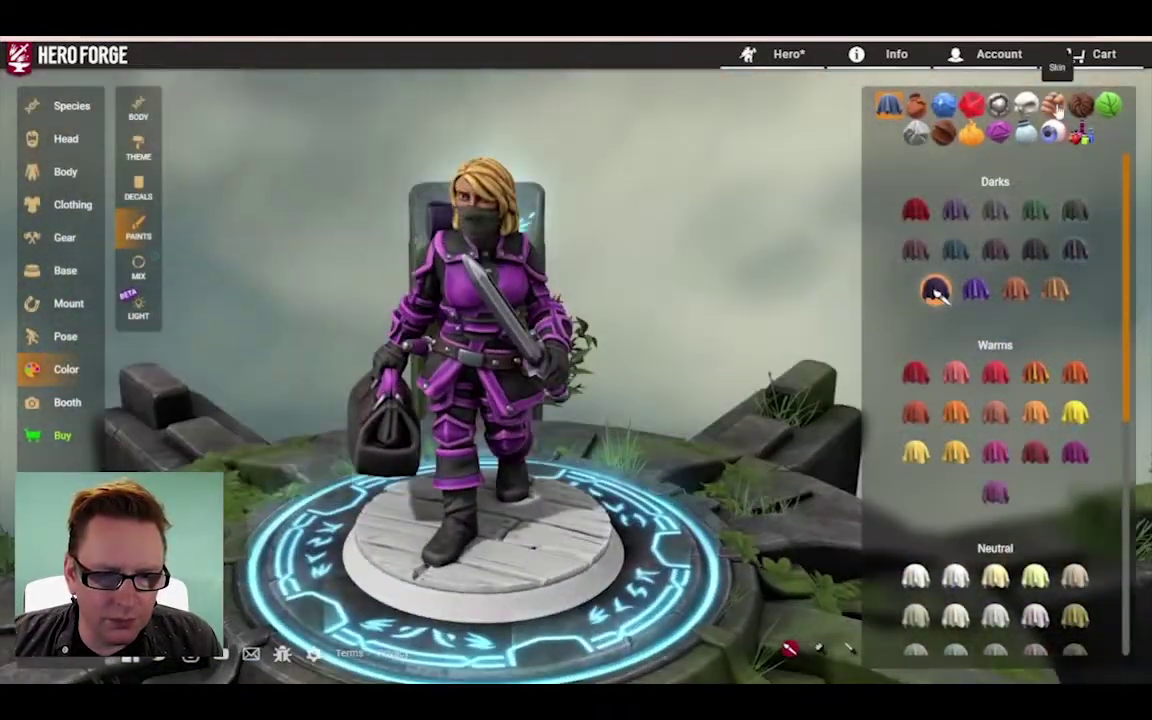
left_click(942, 133)
left_click(590, 543)
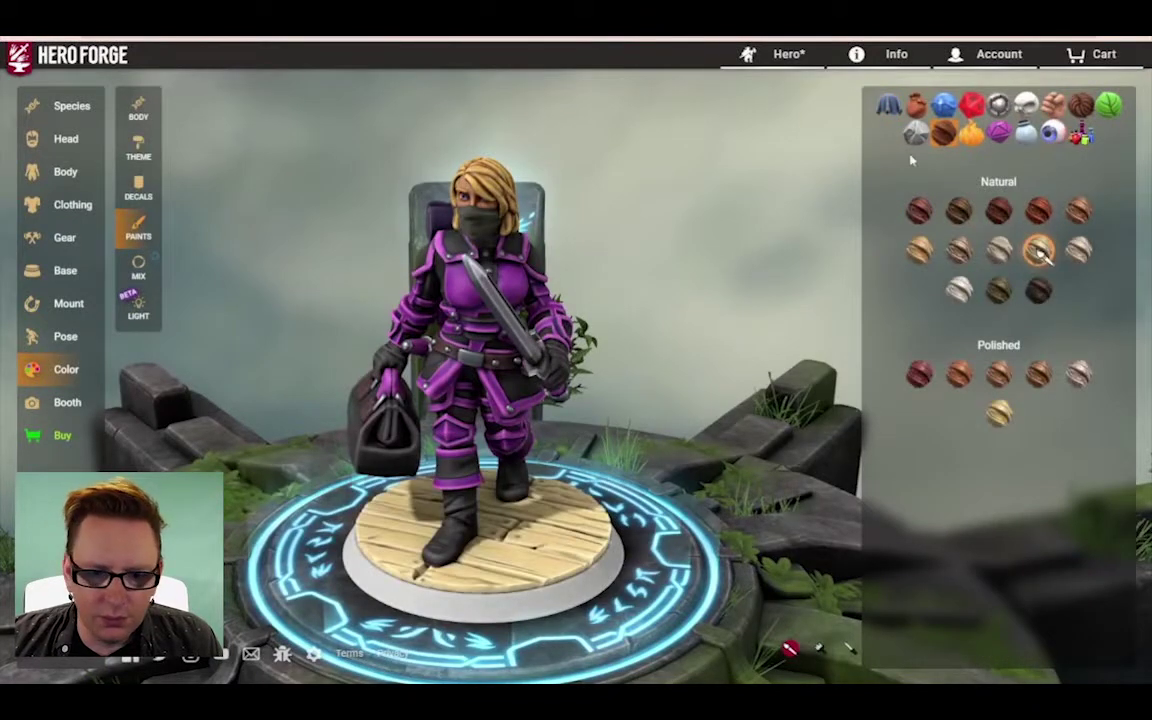
left_click(958, 390)
left_click(573, 583)
left_click_drag(460, 465, 585, 429)
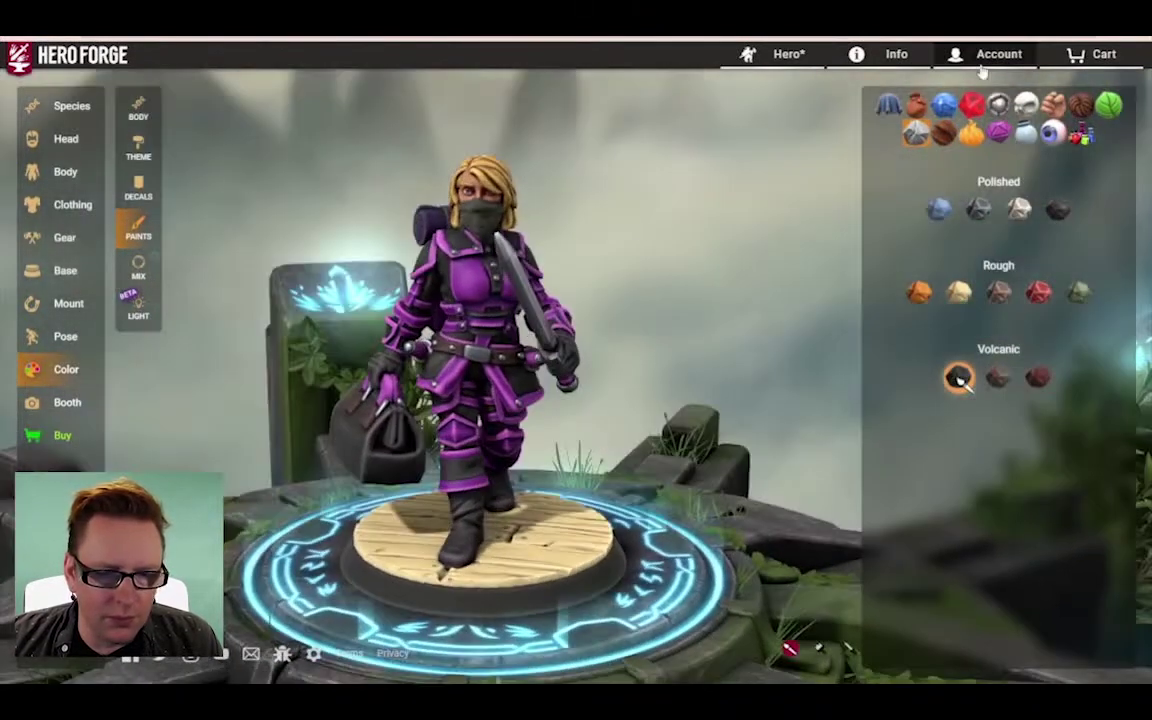
mouse_move(515, 315)
left_mouse_down()
mouse_move(714, 271)
mouse_move(480, 400)
left_mouse_up()
Step: Remix the purple leather paint used on the armor plates and trims into a desaturated dark grey
left_click(138, 266)
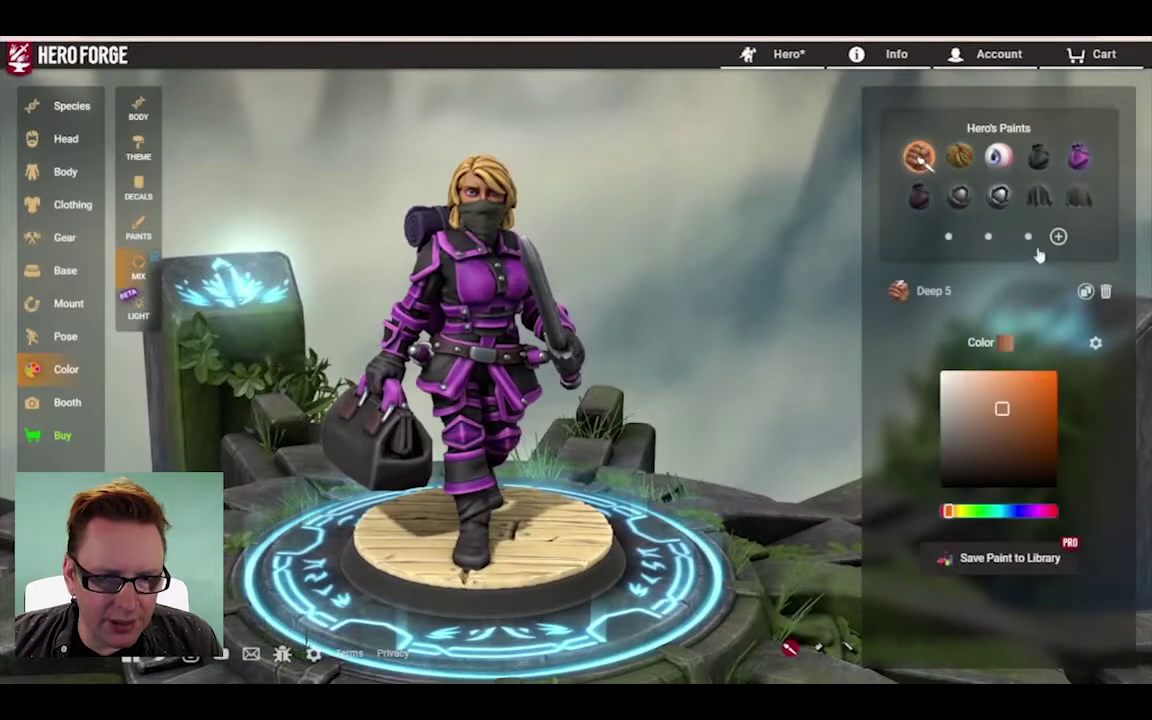
left_click(1079, 157)
left_click(947, 458)
mouse_move(834, 410)
left_mouse_down()
mouse_move(509, 335)
mouse_move(376, 344)
mouse_move(687, 319)
mouse_move(660, 306)
left_mouse_up()
left_click_drag(949, 458, 949, 447)
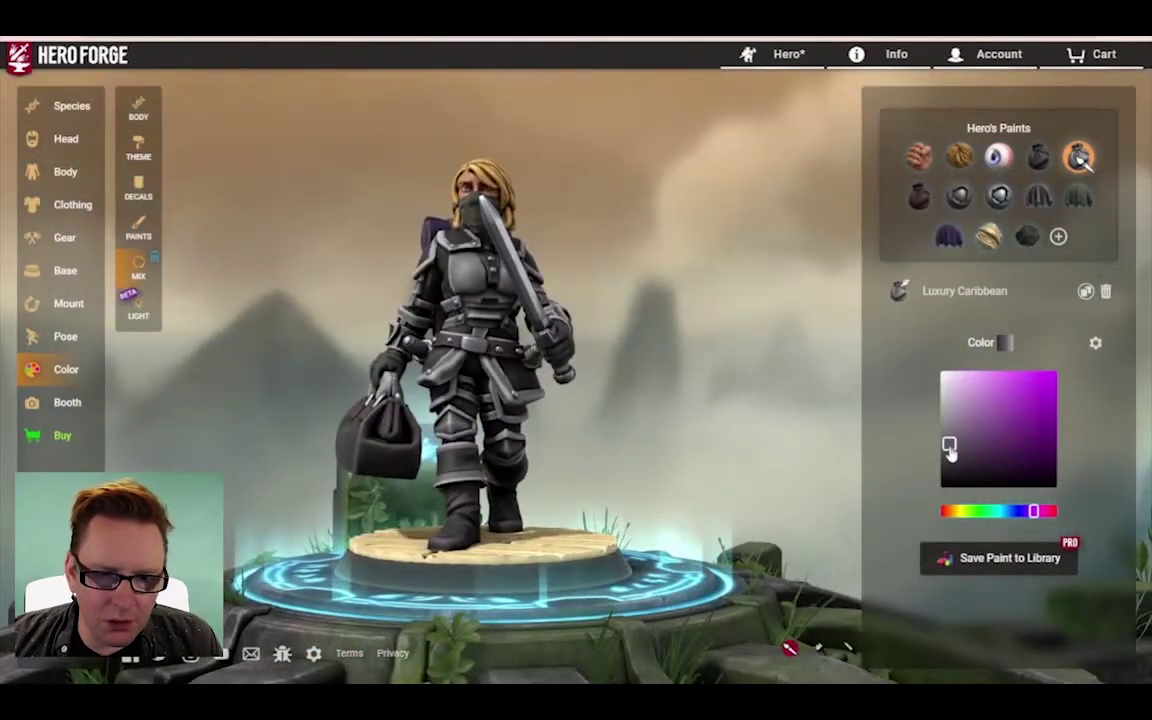
mouse_move(645, 370)
left_mouse_down()
mouse_move(679, 458)
mouse_move(535, 427)
mouse_move(687, 419)
mouse_move(360, 365)
mouse_move(1024, 380)
left_mouse_up()
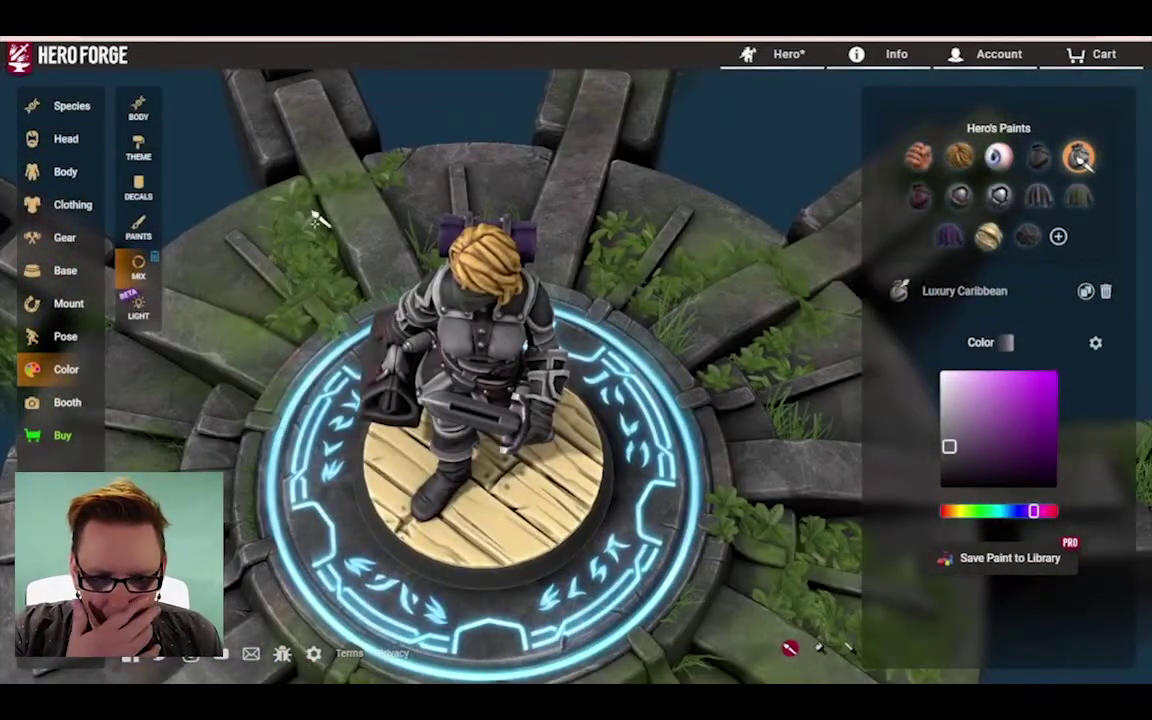
left_click_drag(316, 220, 606, 165)
Step: Rename the miniature, entering the character's full name
left_click(785, 55)
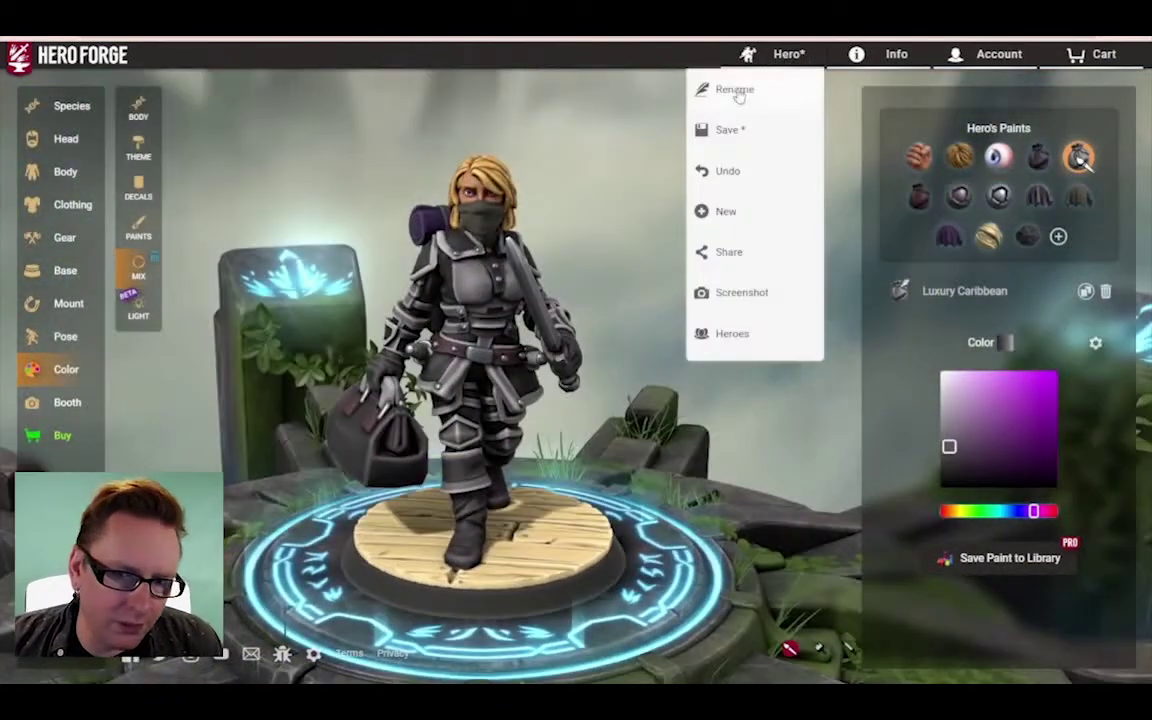
left_click(740, 90)
type("Annora Cooper")
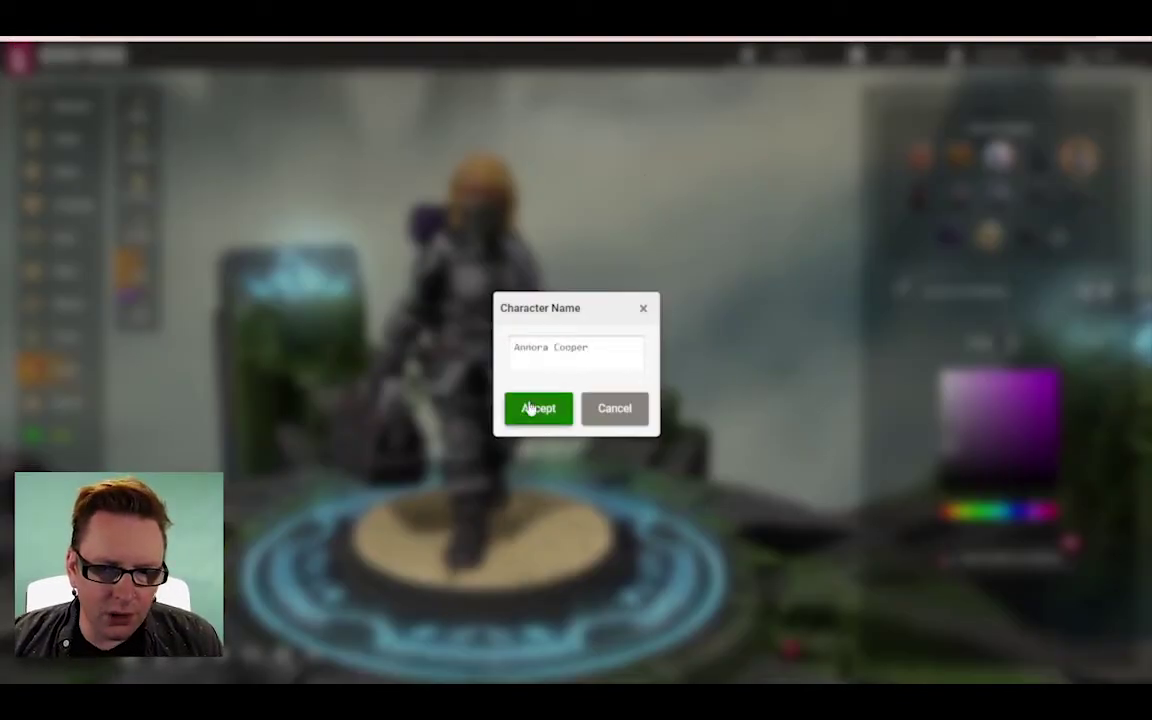
left_click(536, 408)
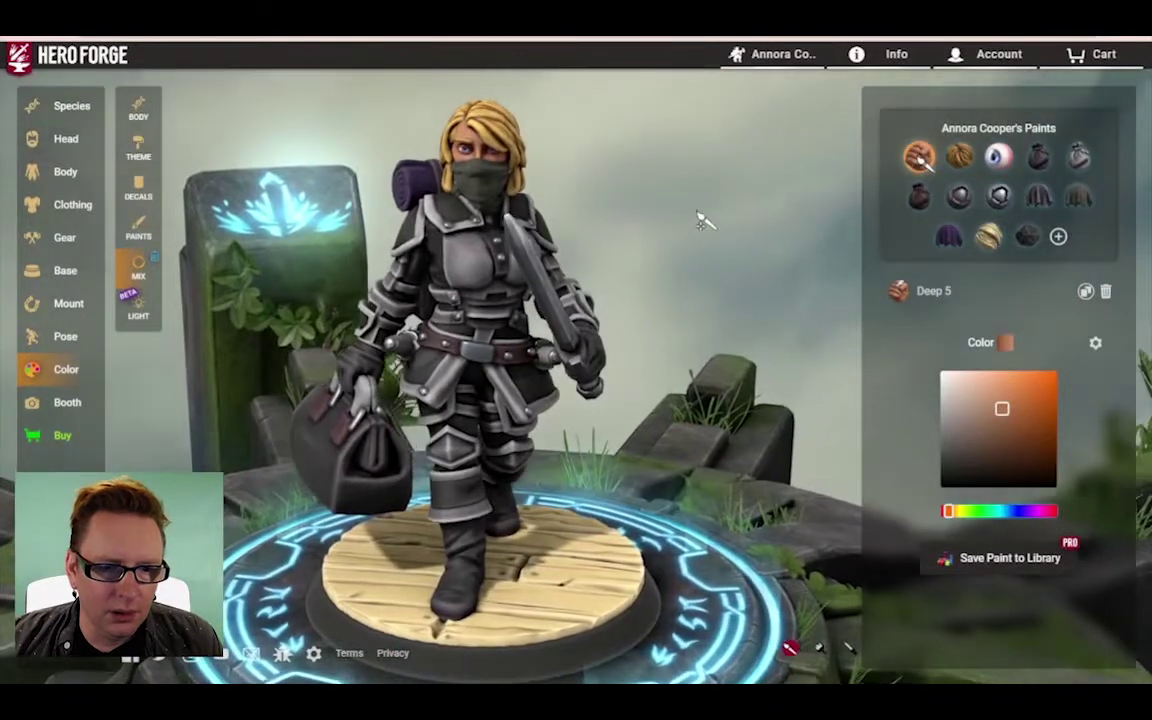
Step: Take a screenshot of the miniature with its name included and download the image
left_click(755, 58)
left_click(745, 334)
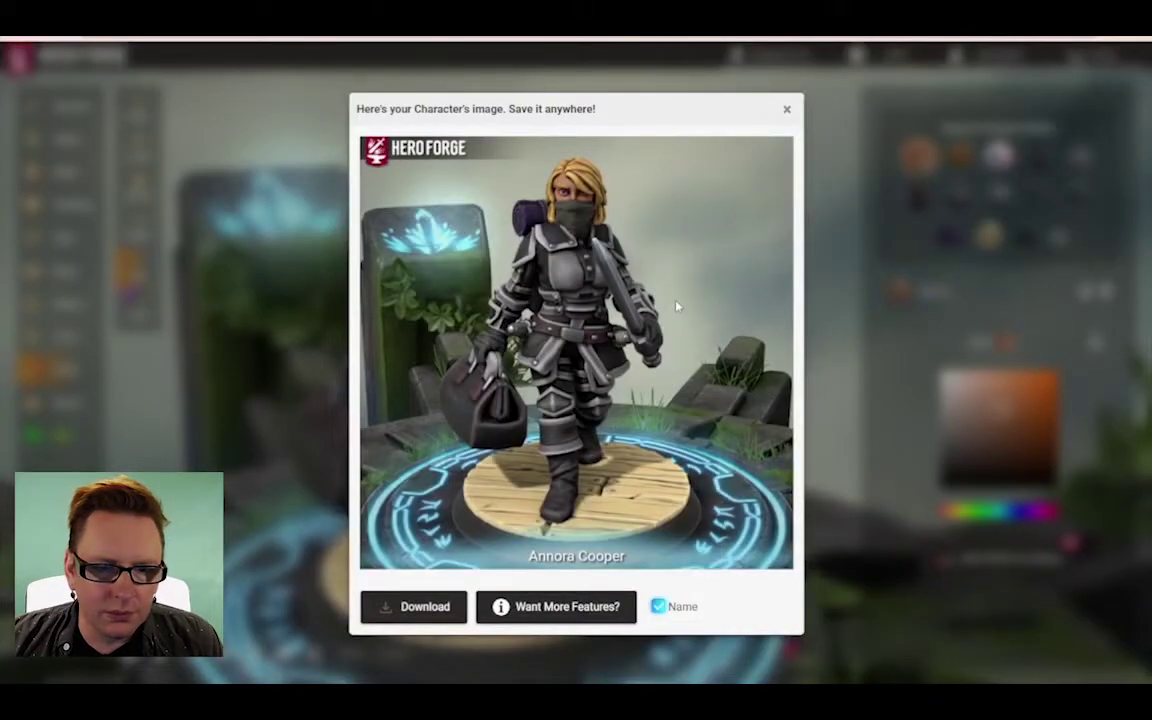
left_click(425, 607)
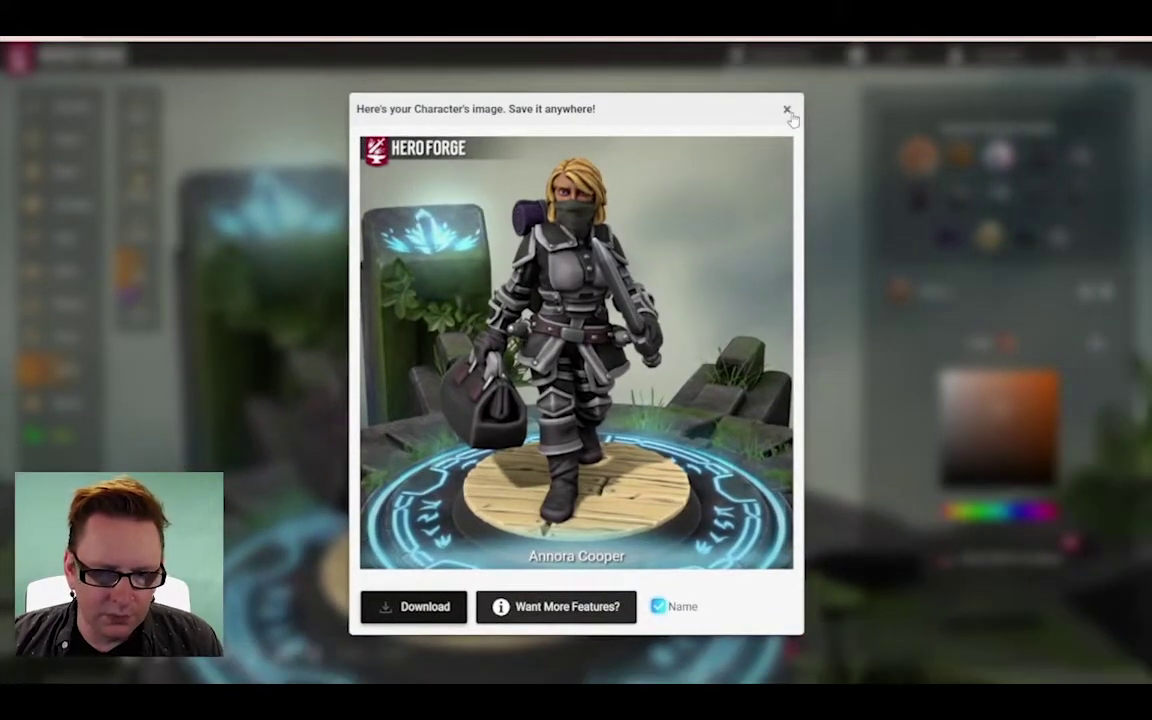
left_click(787, 110)
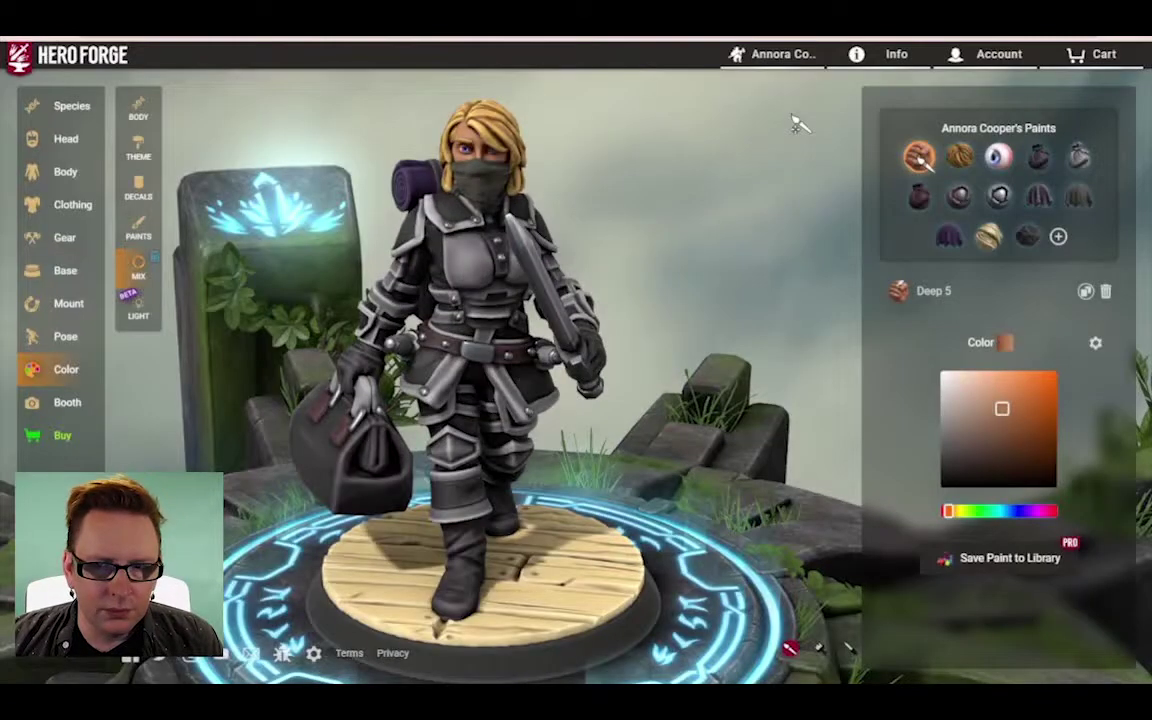
Step: Add an eyeliner decal to the face on Layer A and recolour its paint black
left_click_drag(691, 274, 551, 236)
scroll(683, 268, "up", 3)
scroll(548, 234, "up", 3)
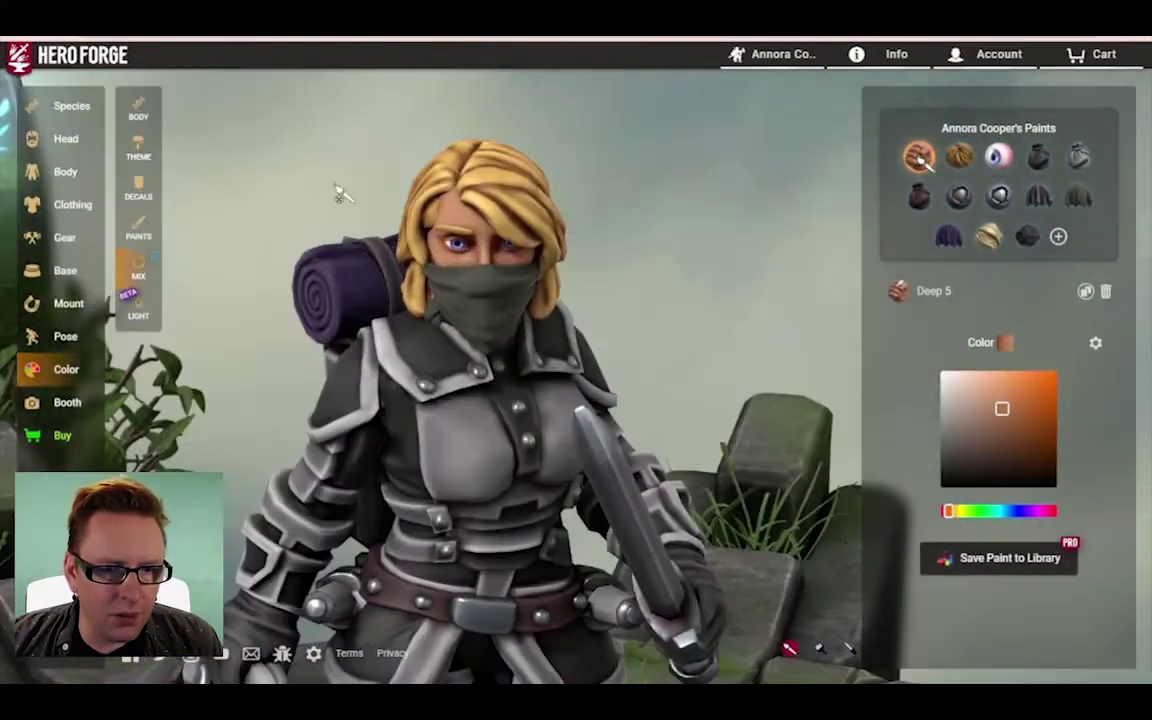
left_click(137, 187)
left_click(835, 172)
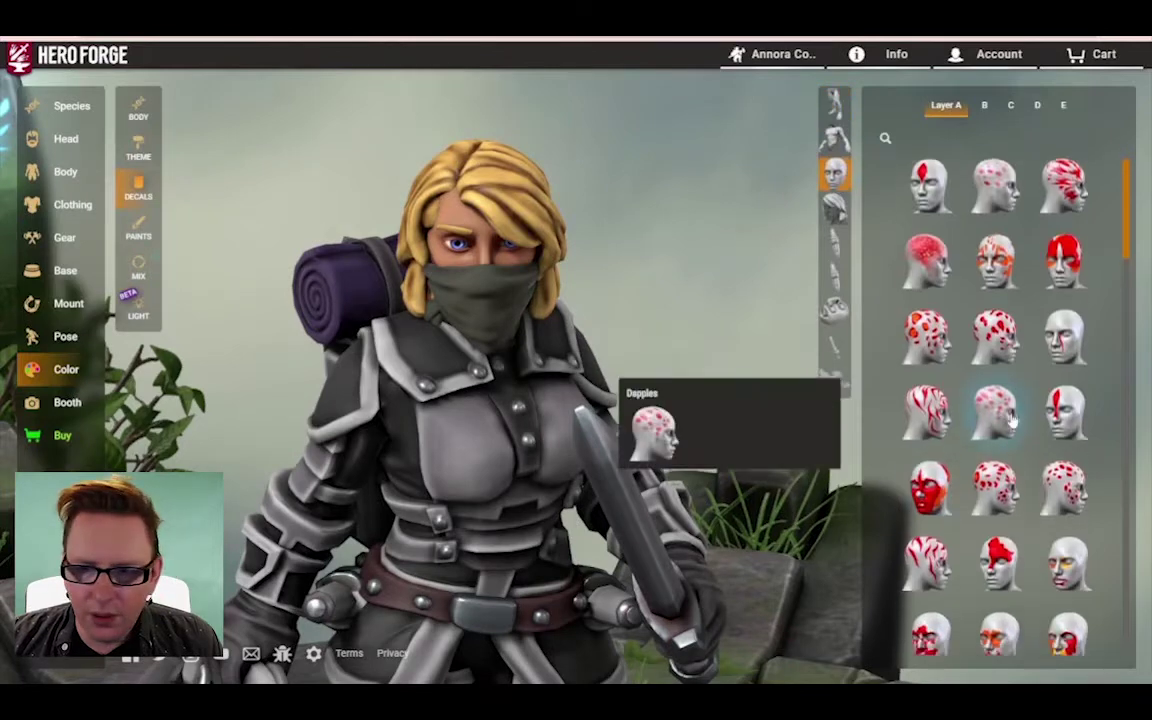
scroll(1013, 418, "down", 10)
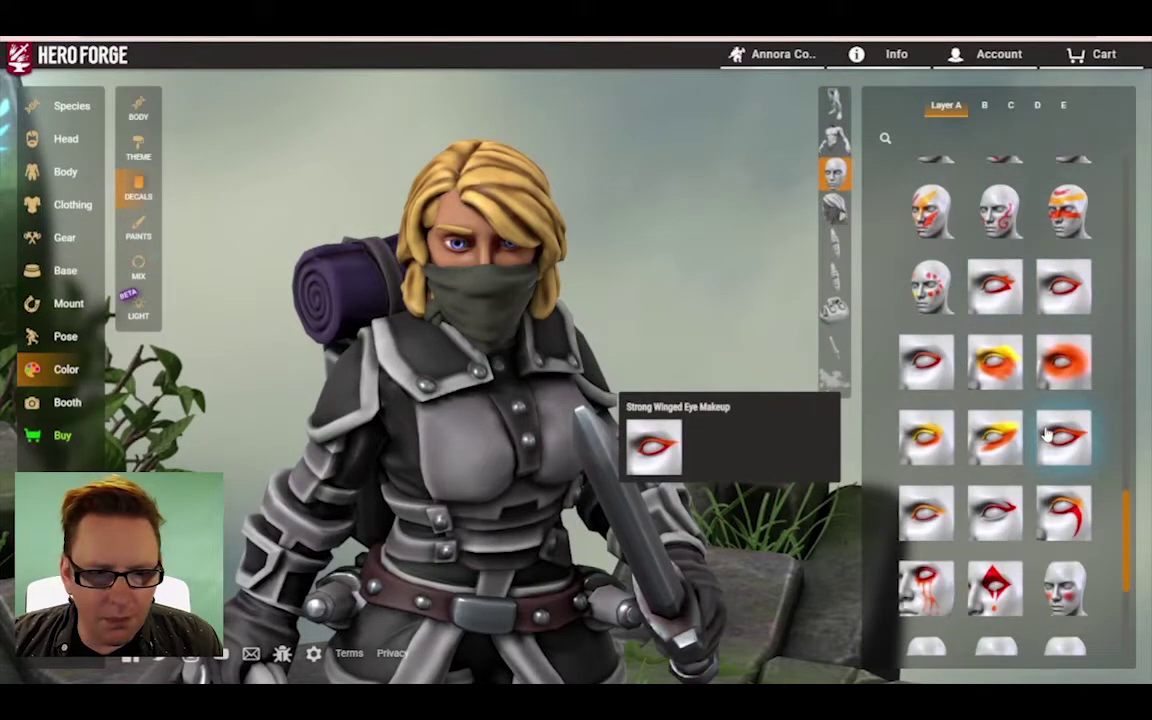
left_click(1060, 289)
left_click(139, 266)
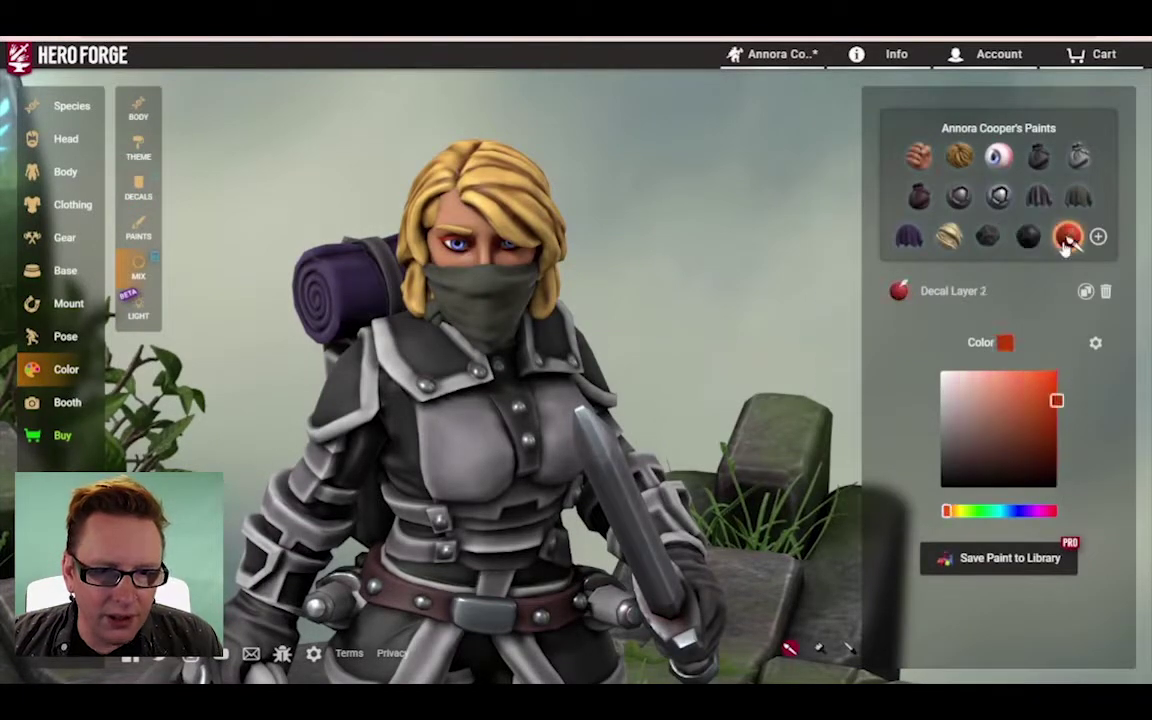
mouse_move(755, 339)
left_mouse_down()
mouse_move(718, 279)
mouse_move(735, 318)
mouse_move(745, 316)
left_mouse_up()
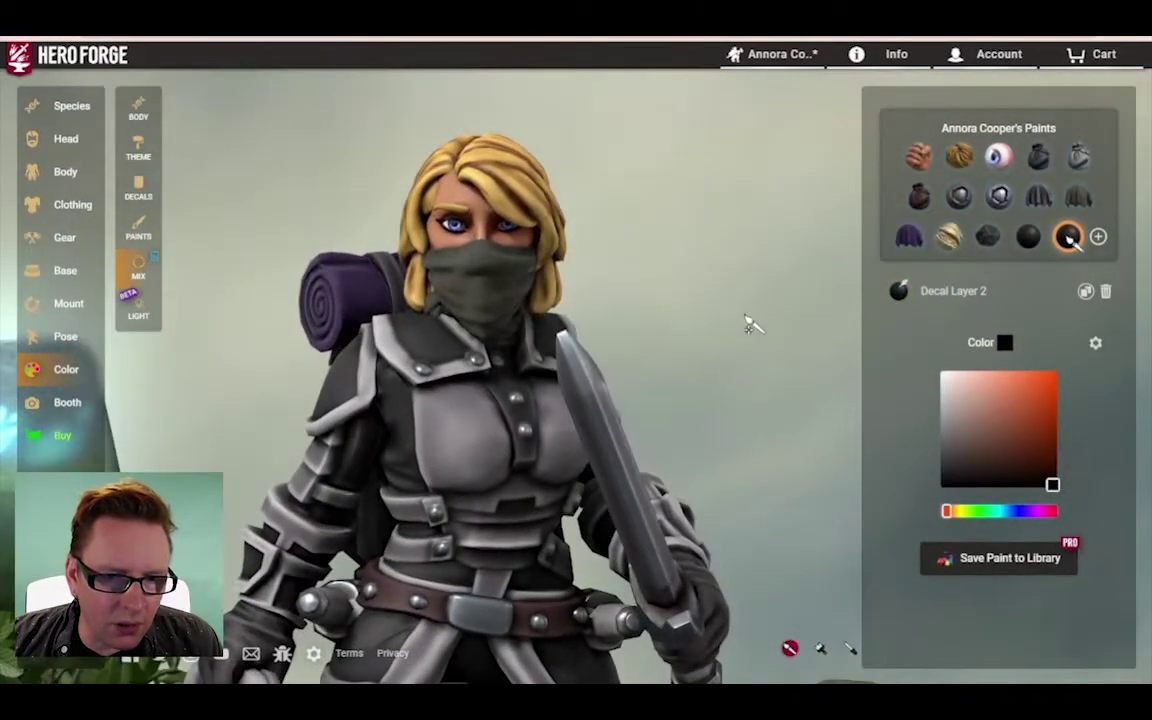
Step: Replace the eyeliner on the face's Layer A with a large two-tone eyeshadow decal that surrounds the eyes
left_click(139, 190)
scroll(1041, 445, "down", 10)
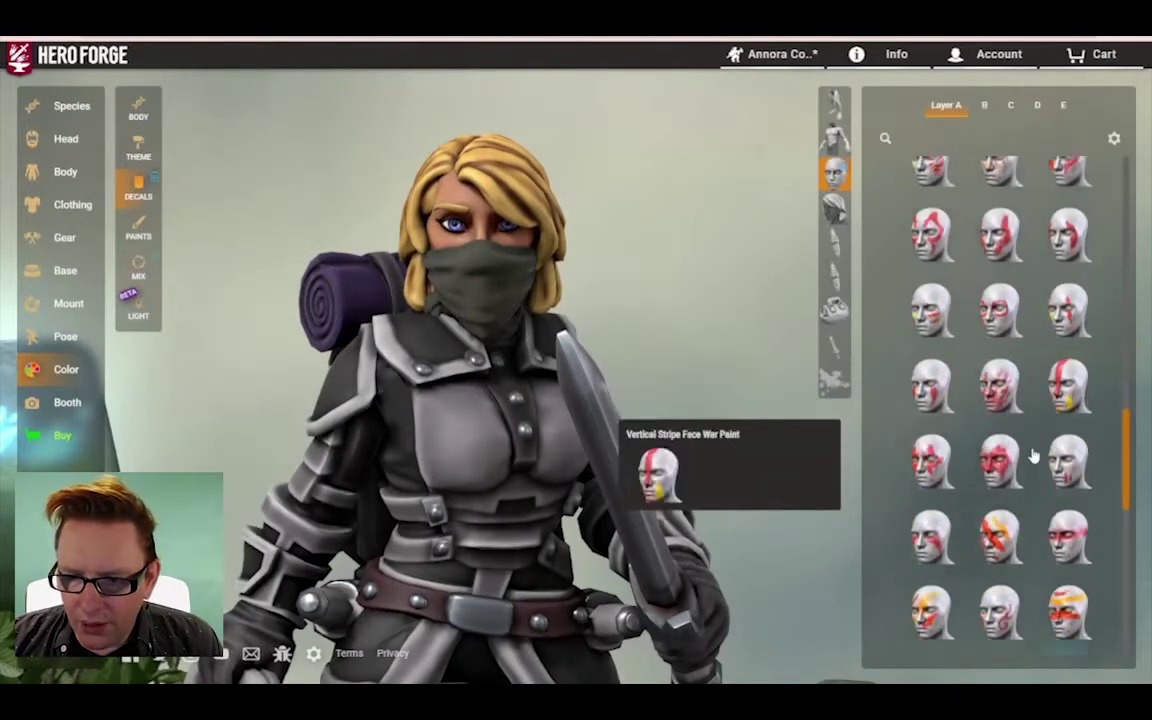
scroll(1034, 456, "up", 10)
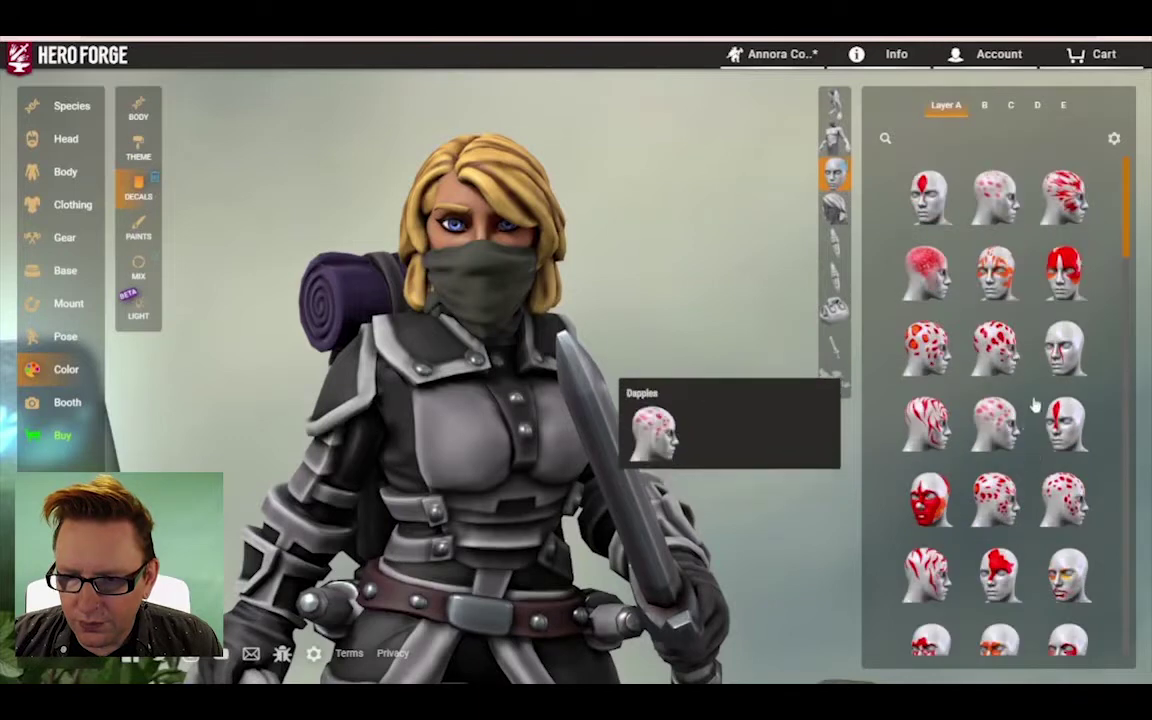
scroll(1010, 440, "down", 8)
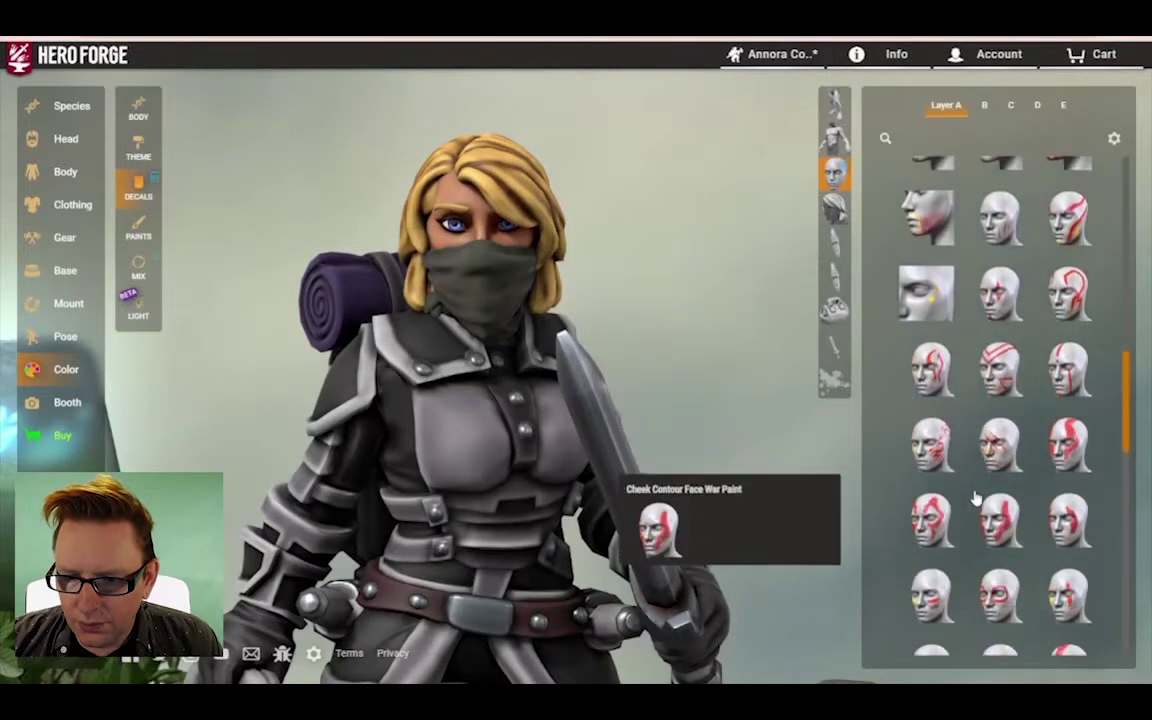
scroll(975, 497, "down", 8)
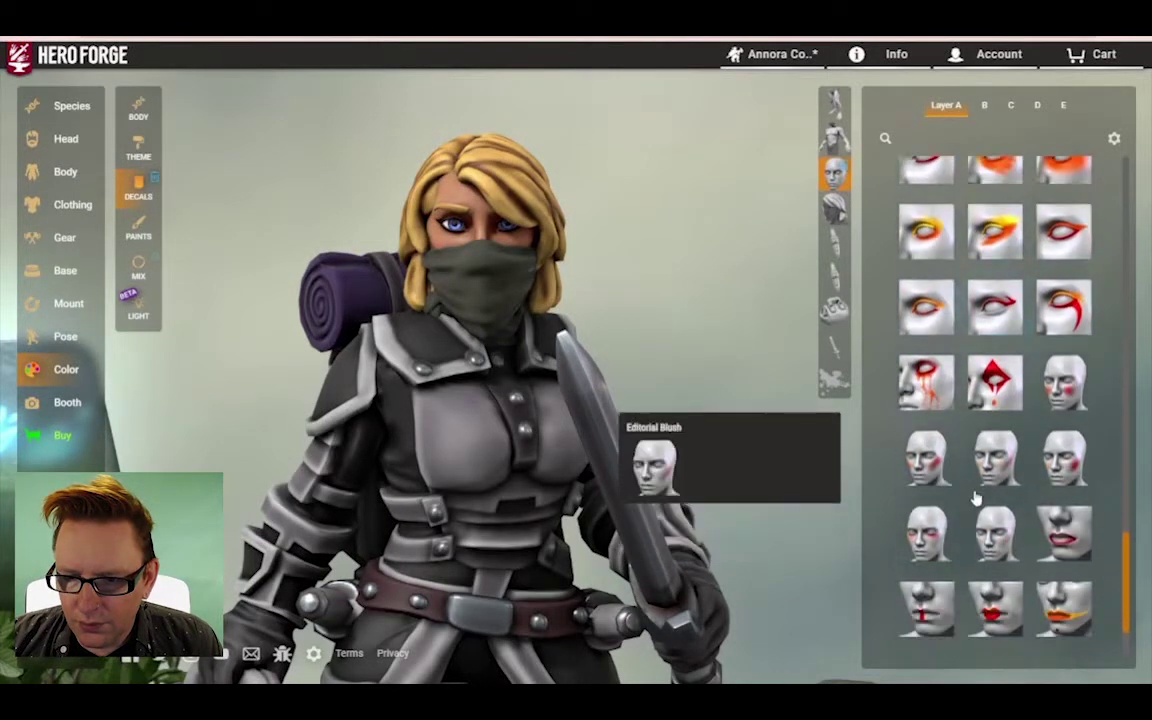
scroll(990, 450, "up", 2)
scroll(1003, 406, "down", 3)
scroll(1020, 370, "up", 2)
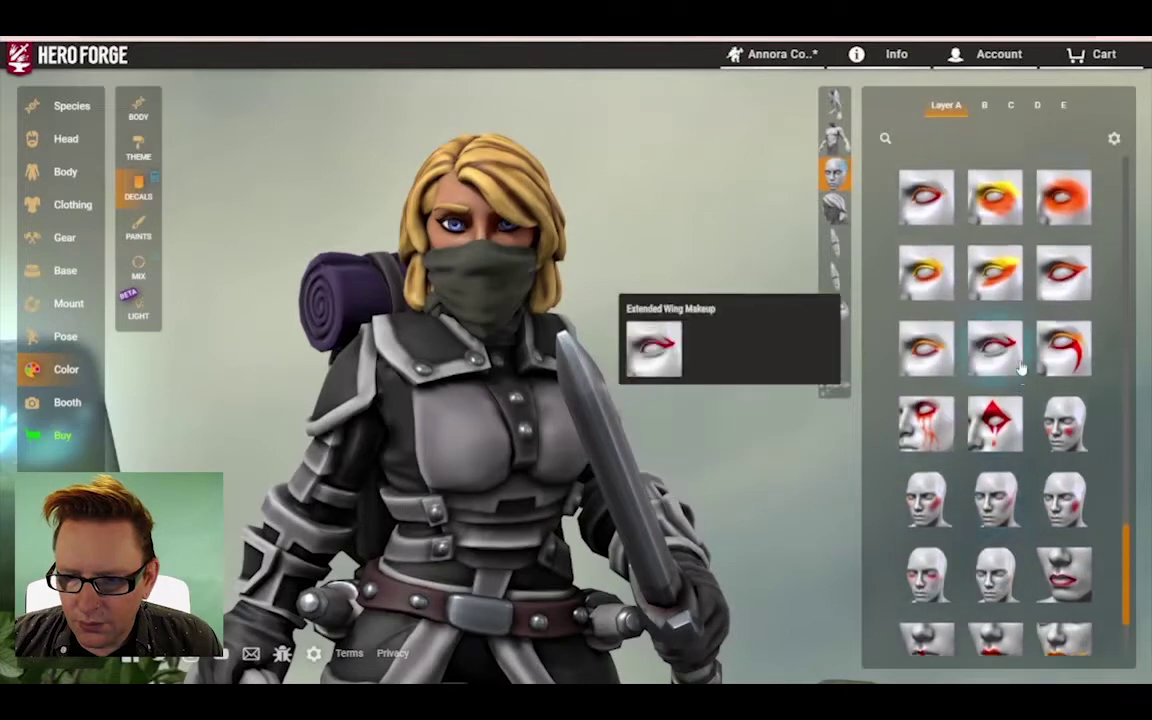
scroll(1020, 370, "up", 2)
left_click(1063, 325)
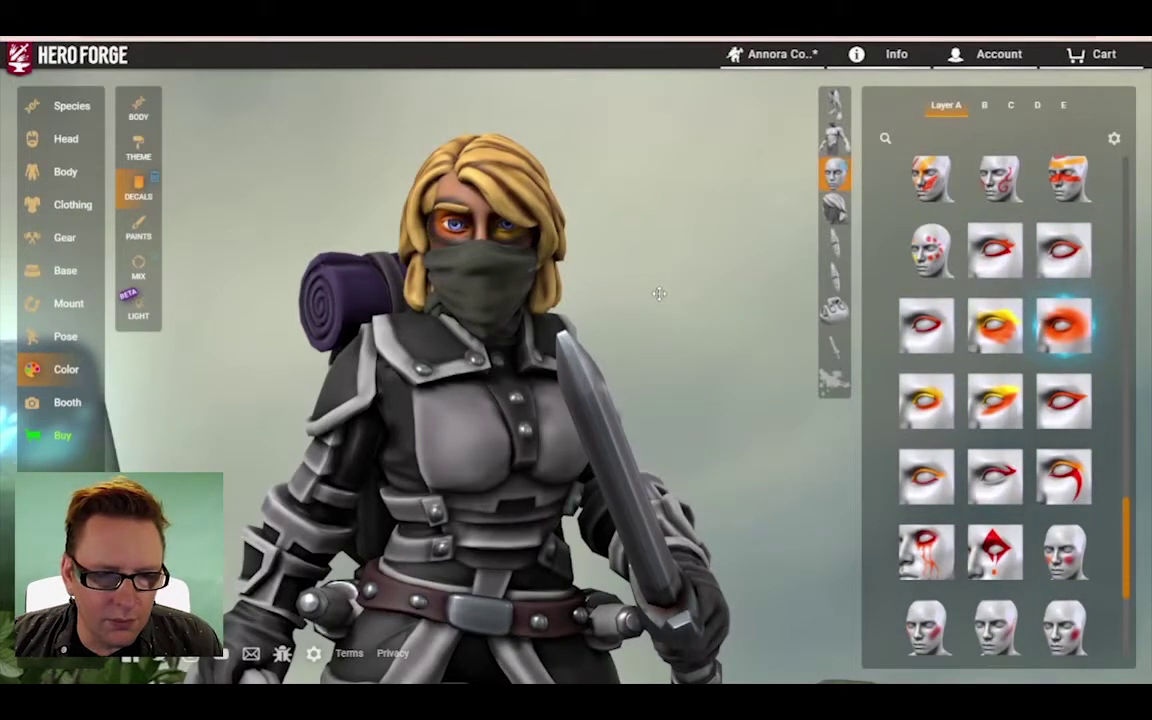
left_click(995, 325)
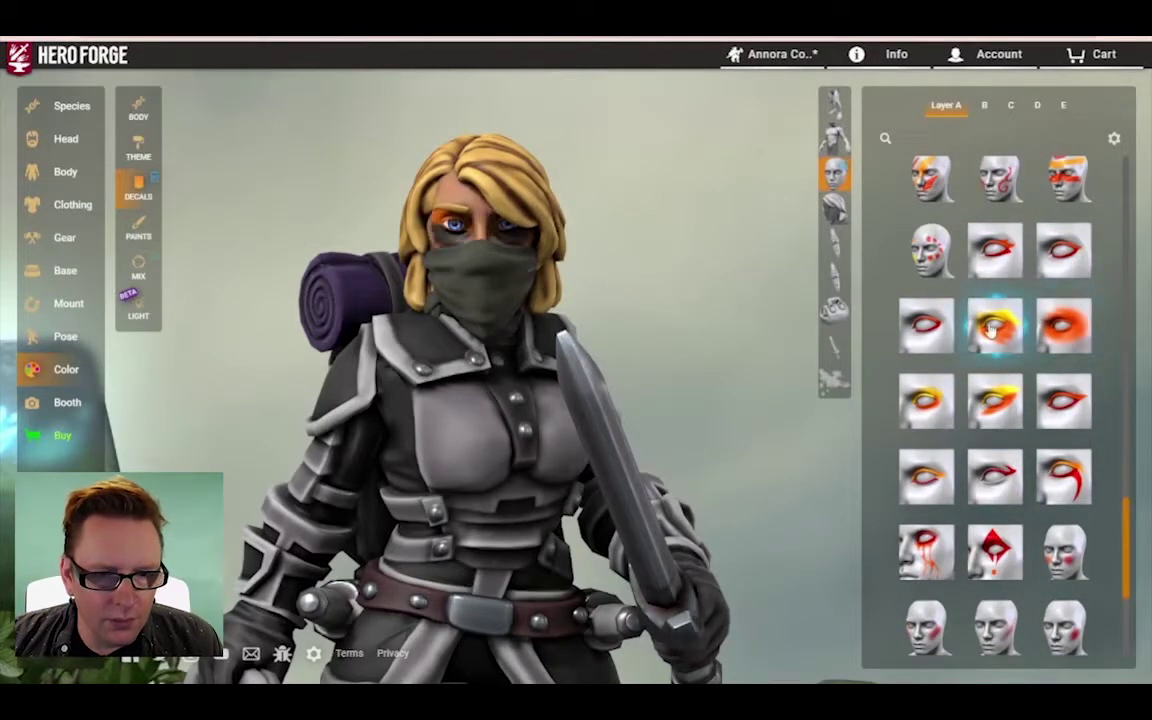
Step: Change the eyeshadow's orange and yellow paints, Decal Layer 3 and Decal Layer 4, to black
left_click(141, 271)
left_click(966, 277)
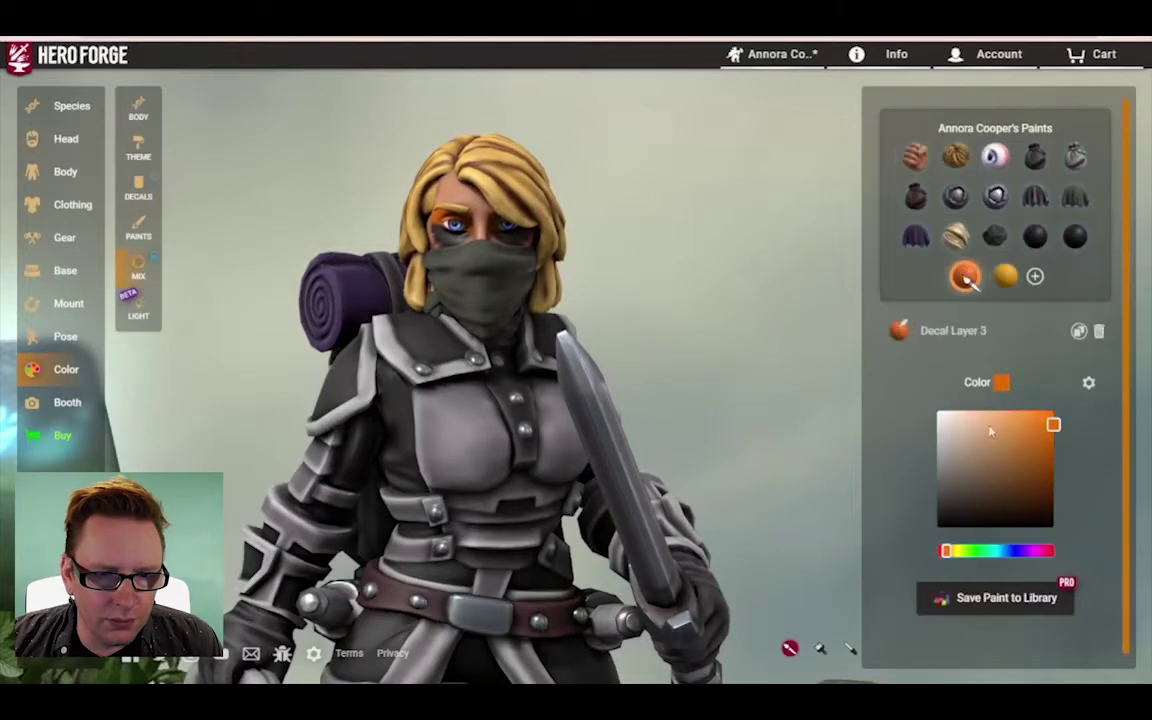
left_click(1005, 278)
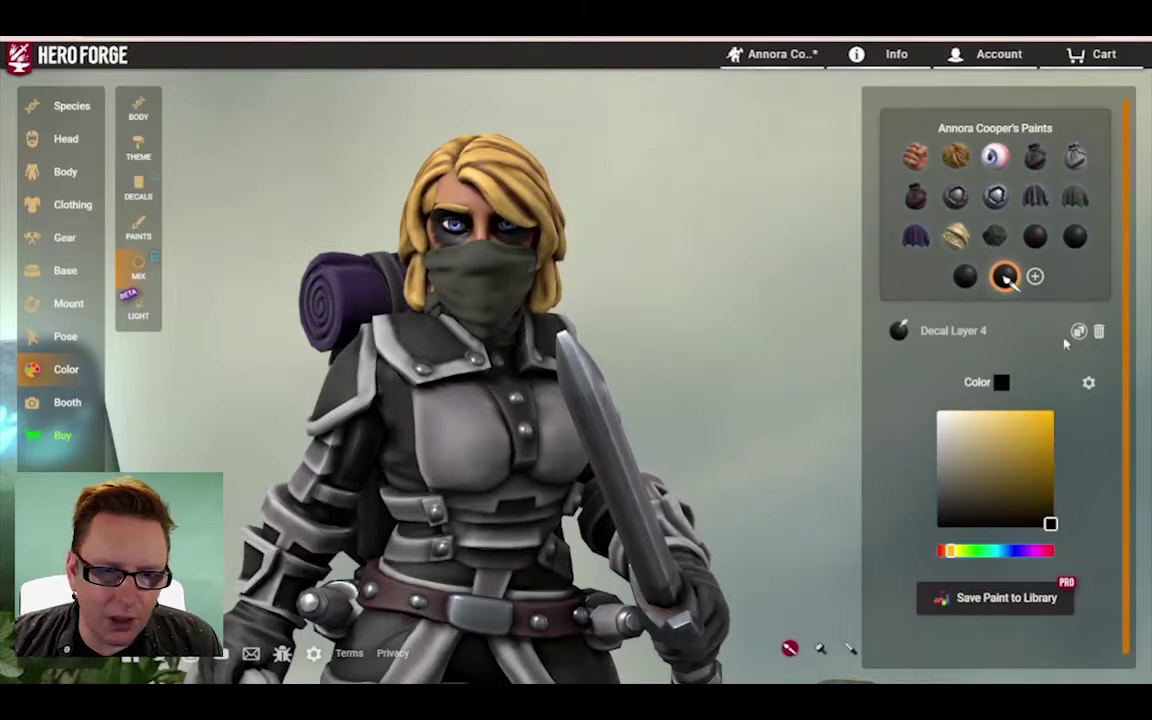
Step: Try two eyeliner decals on the face, and replace them with a horizontal war paint band across the eyes
left_click(138, 185)
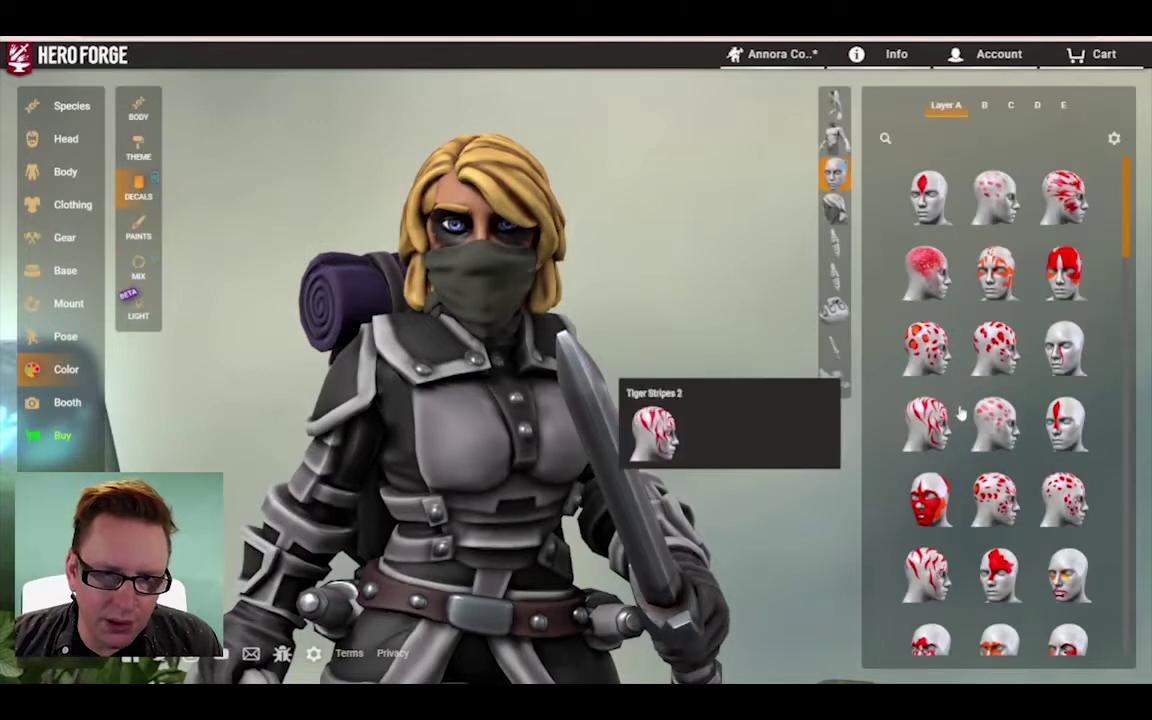
scroll(960, 505, "down", 5)
scroll(960, 504, "down", 1)
left_click(1064, 358)
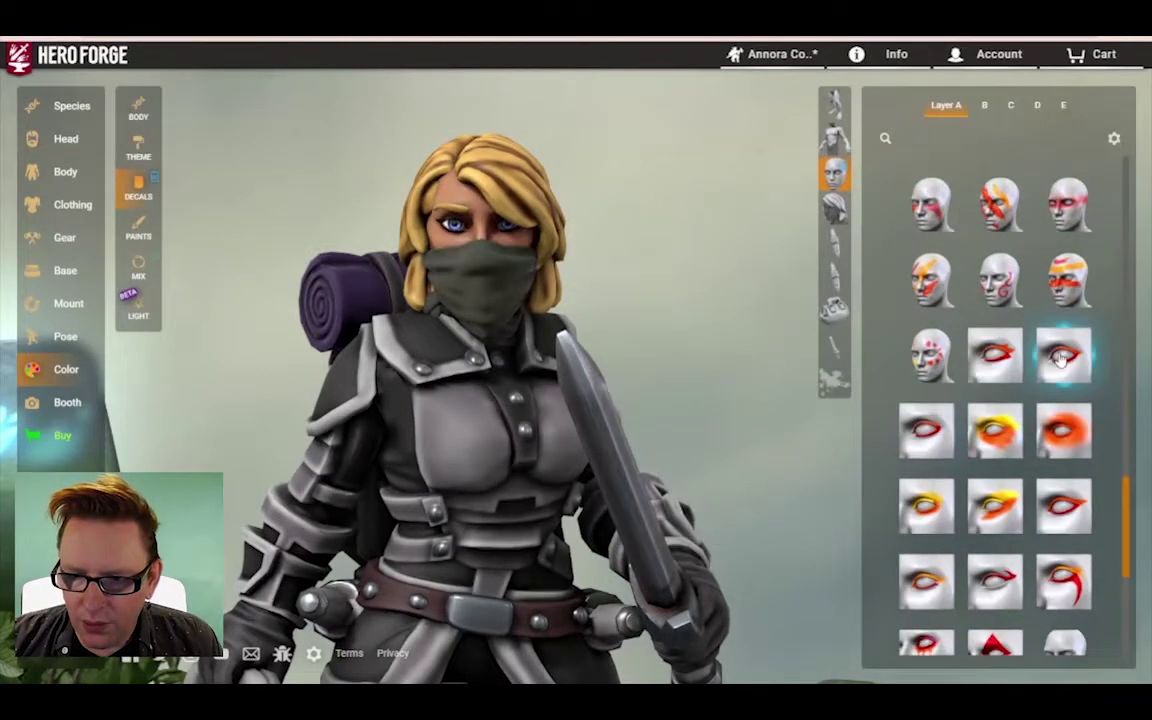
left_click(928, 432)
scroll(983, 383, "down", 5)
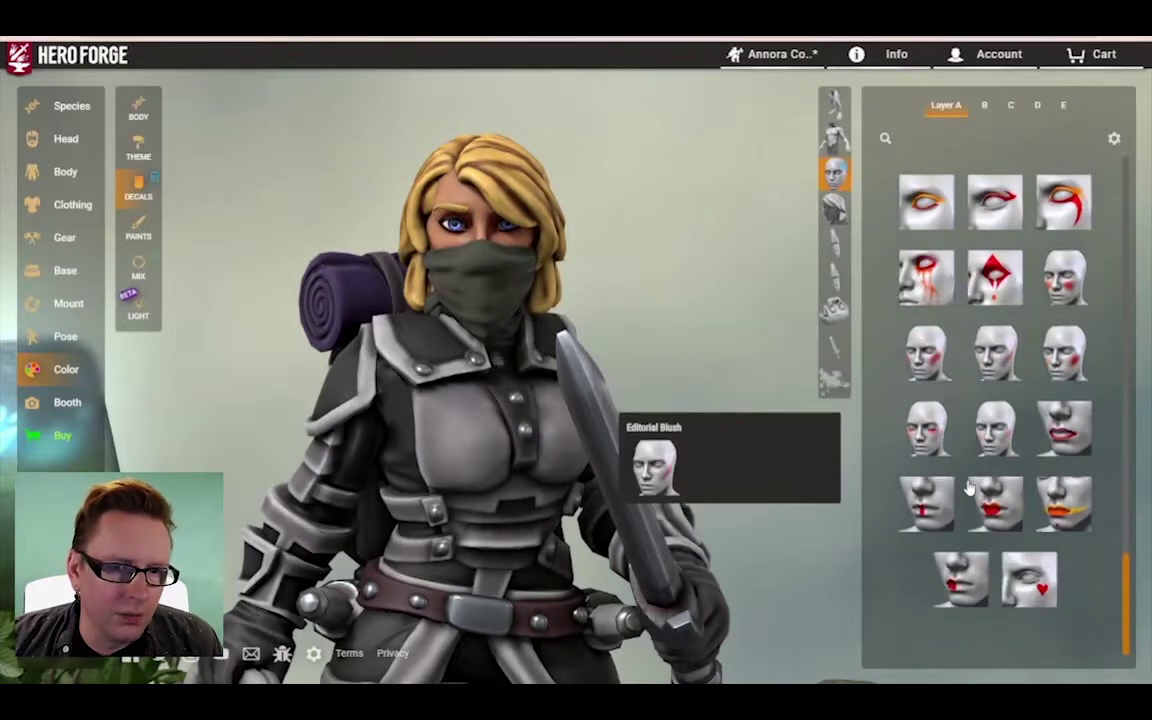
scroll(1040, 330, "up", 7)
left_click(1060, 310)
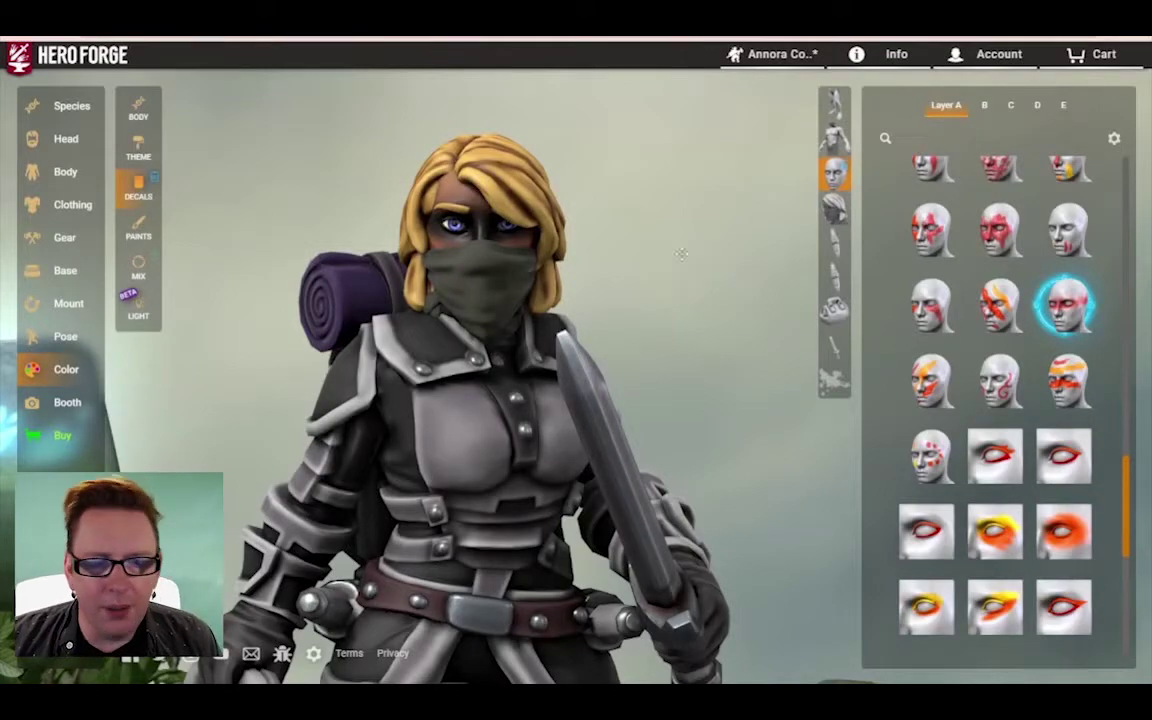
Step: Compare the face from farther away and remove the horizontal war paint band from the eyes
left_click_drag(681, 254, 567, 197)
scroll(612, 198, "down", 5)
left_click_drag(612, 198, 640, 210)
left_click(1067, 305)
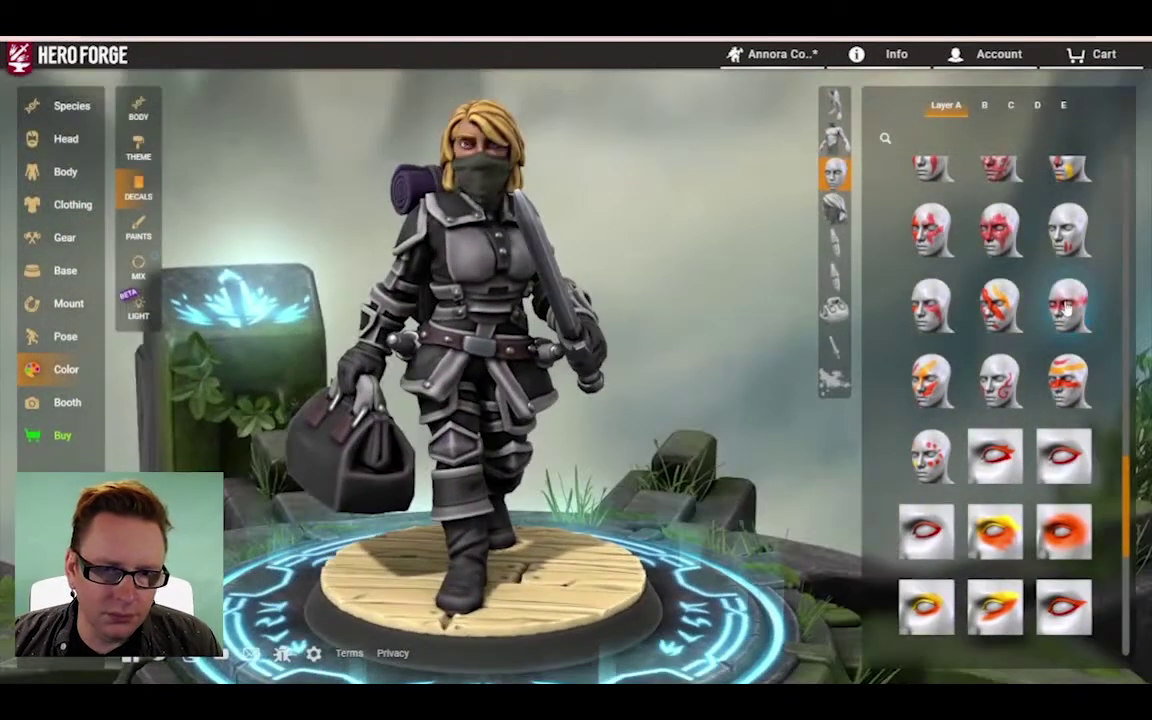
Step: Browse the face decals and apply the first-tried eyeliner decal around the eyes on Layer A
scroll(514, 183, "up", 3)
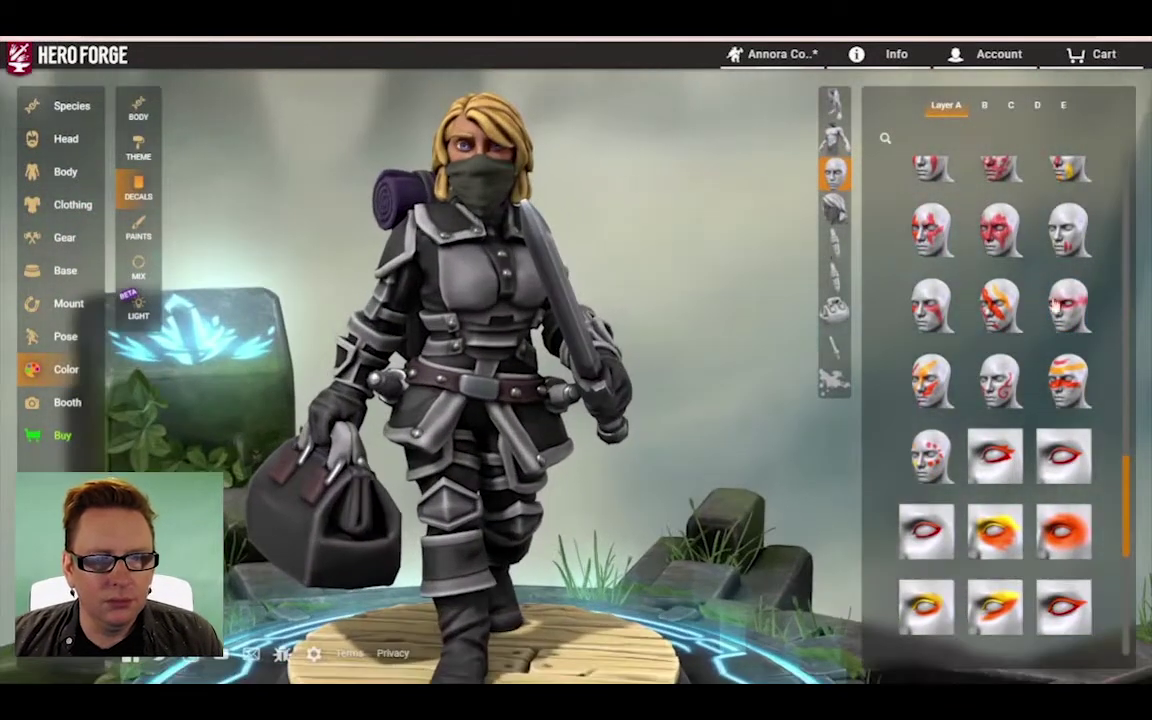
scroll(1000, 260, "up", 5)
scroll(1045, 290, "up", 4)
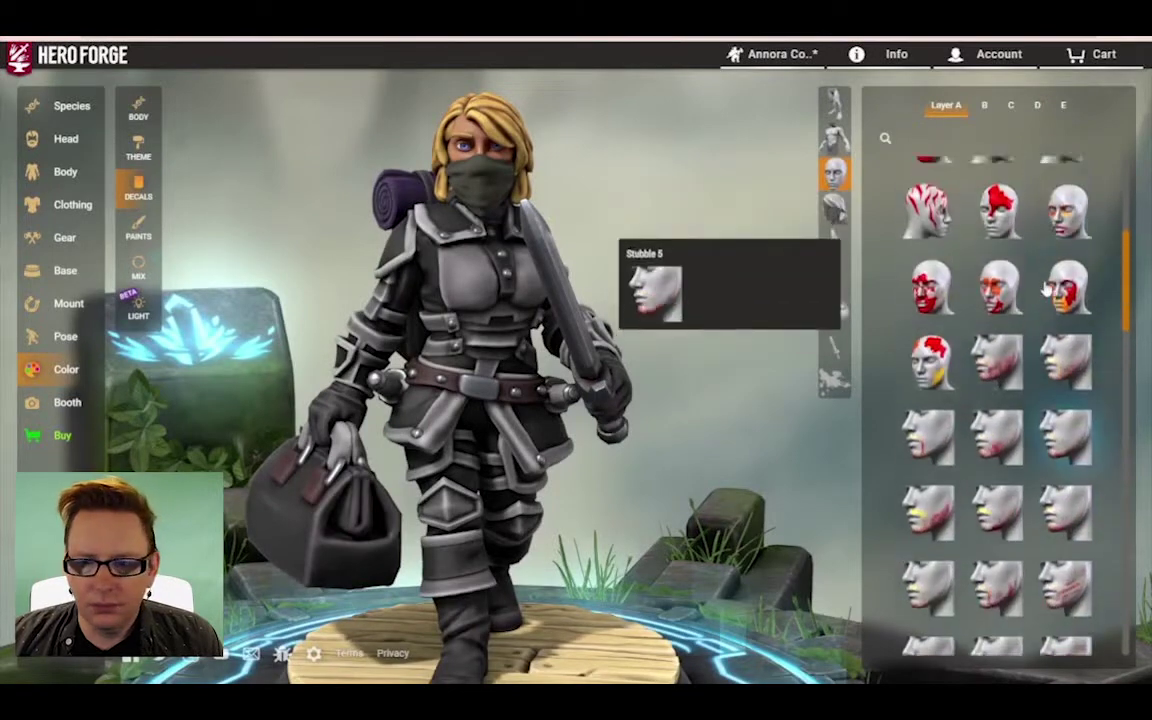
scroll(1035, 305, "down", 8)
scroll(1040, 316, "down", 1)
left_click(1062, 318)
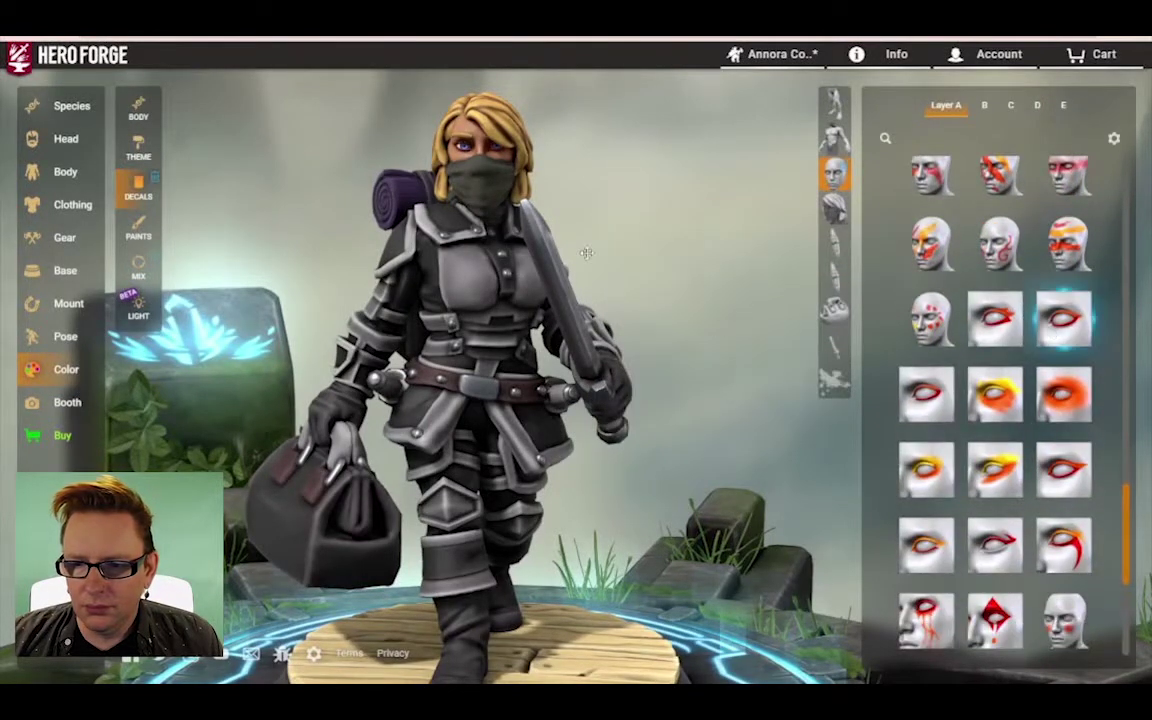
scroll(586, 252, "up", 5)
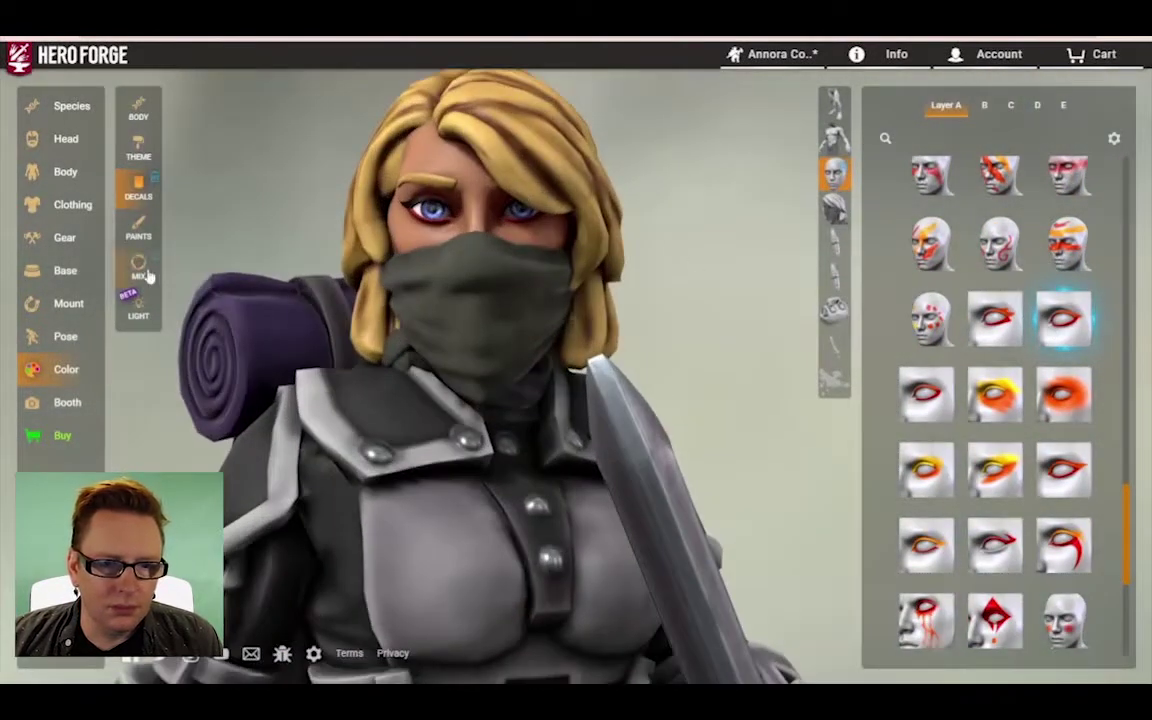
Step: Change the Decal Layer 1 paint from its dark tone to light grey and check the whole figure from the front
left_click(147, 276)
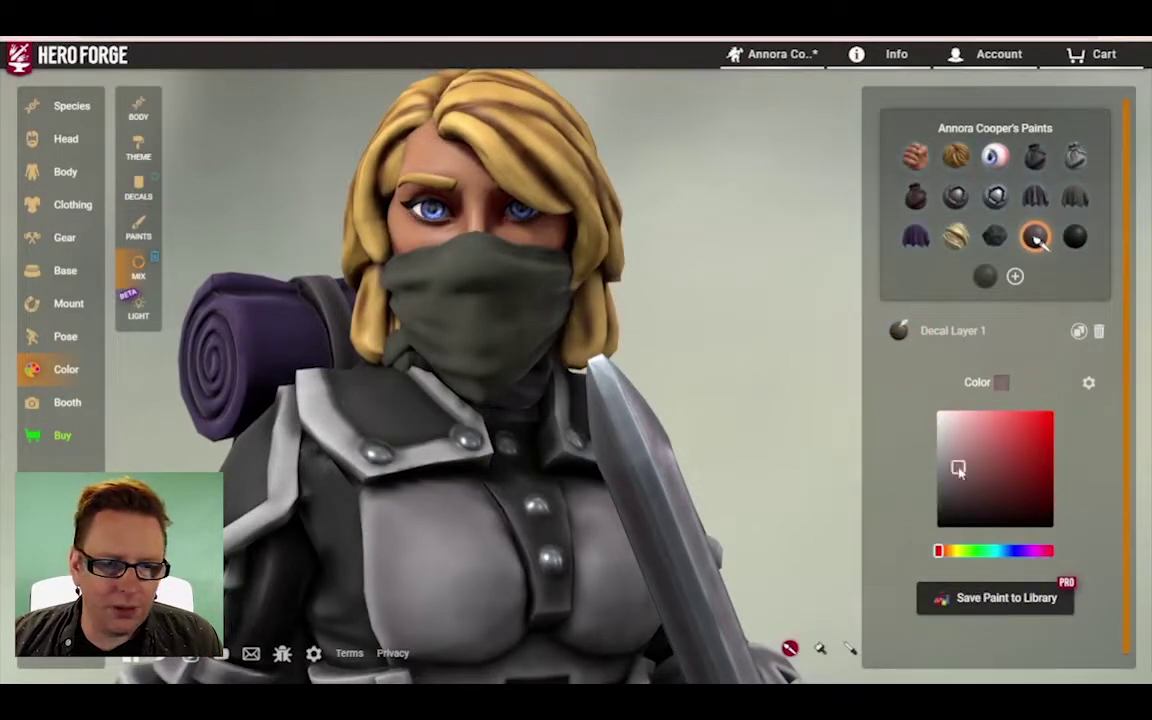
scroll(700, 400, "down", 5)
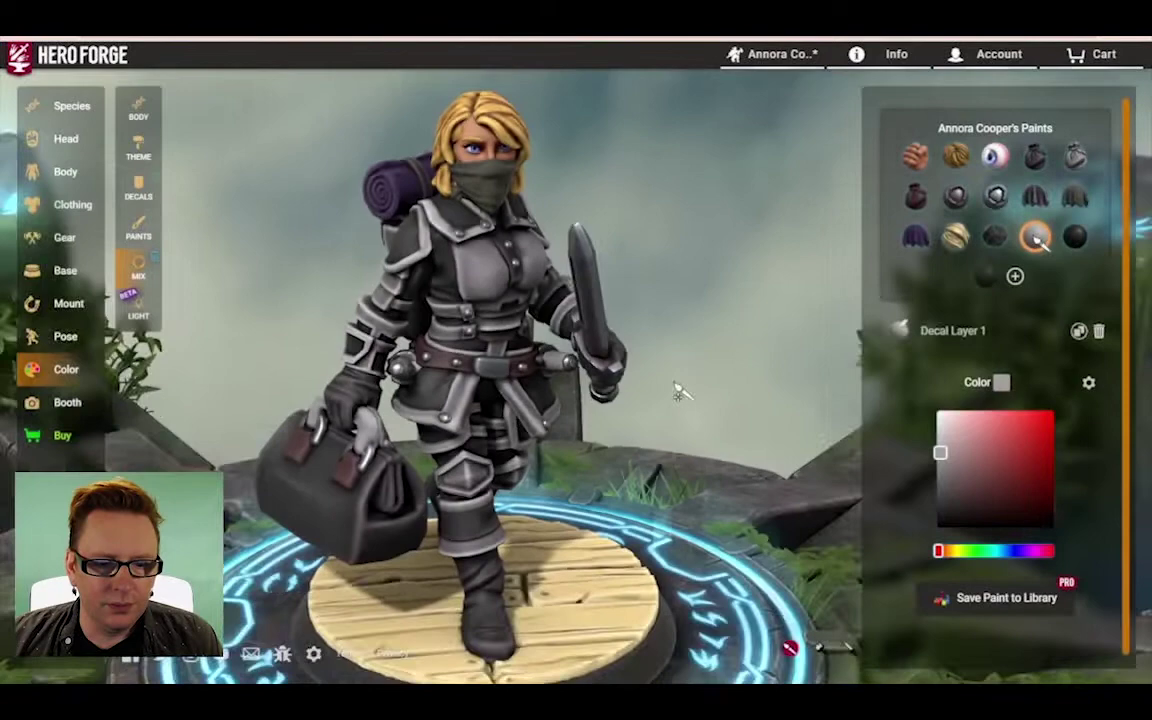
left_click_drag(678, 393, 605, 382)
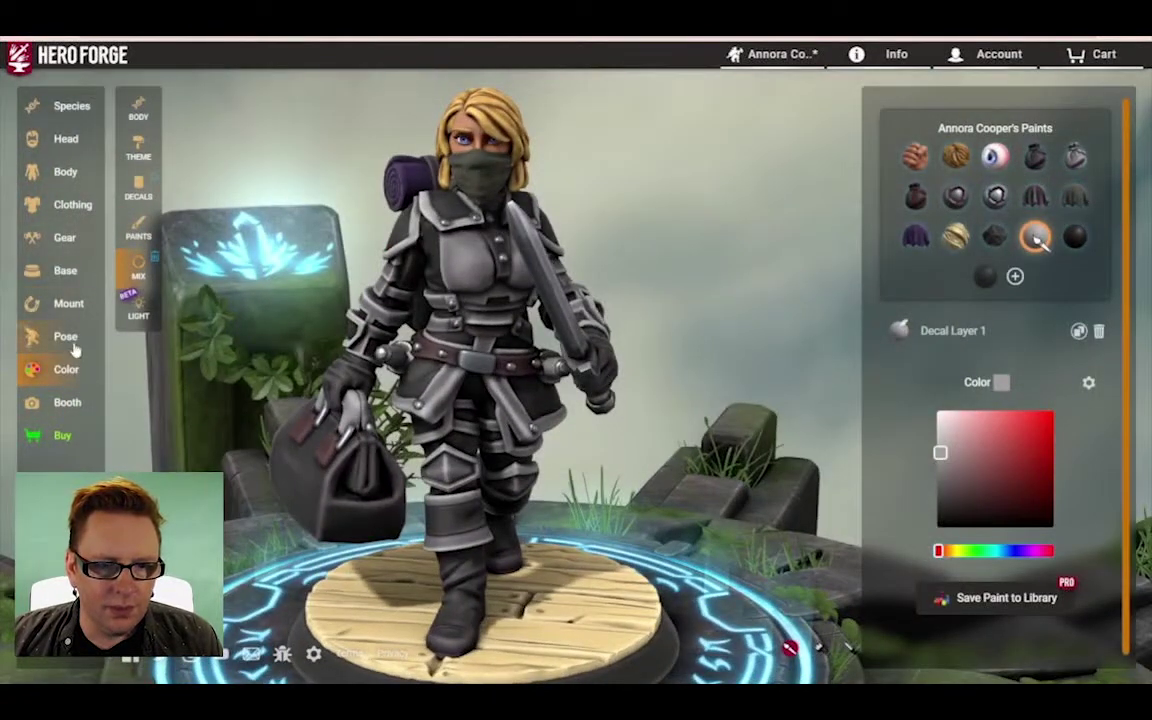
Step: Browse the face, torso and leg decals and try a splatter decal on the held bag
left_click(138, 188)
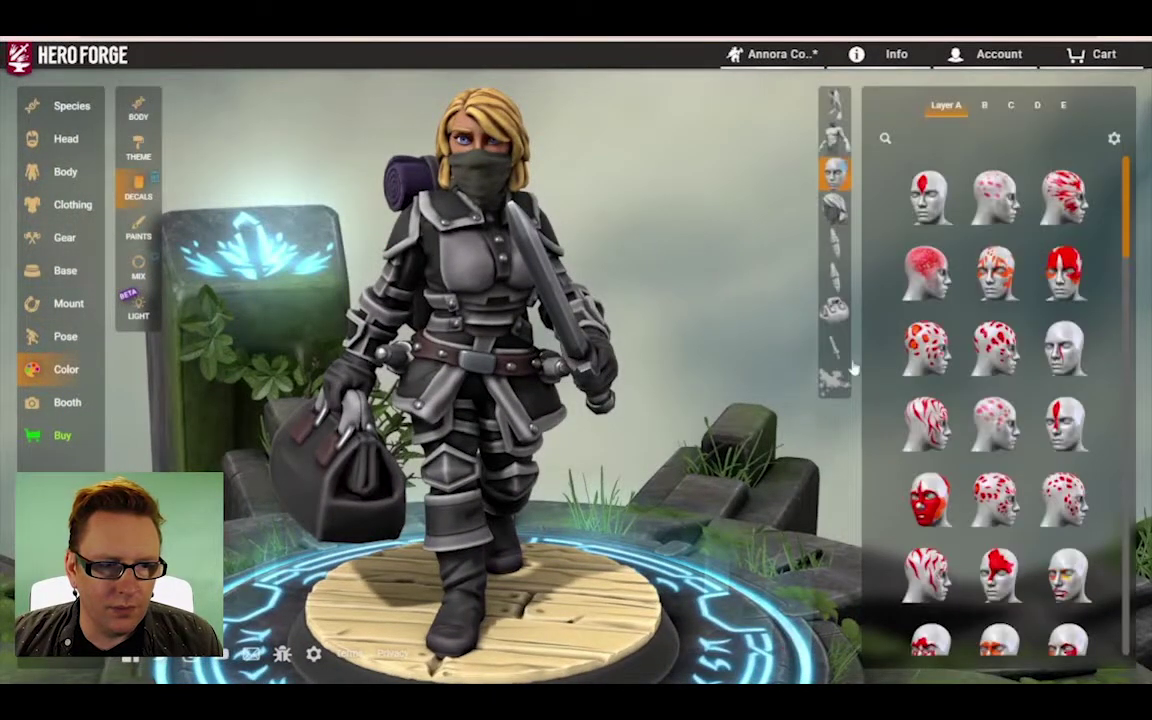
left_click(835, 207)
left_click(837, 140)
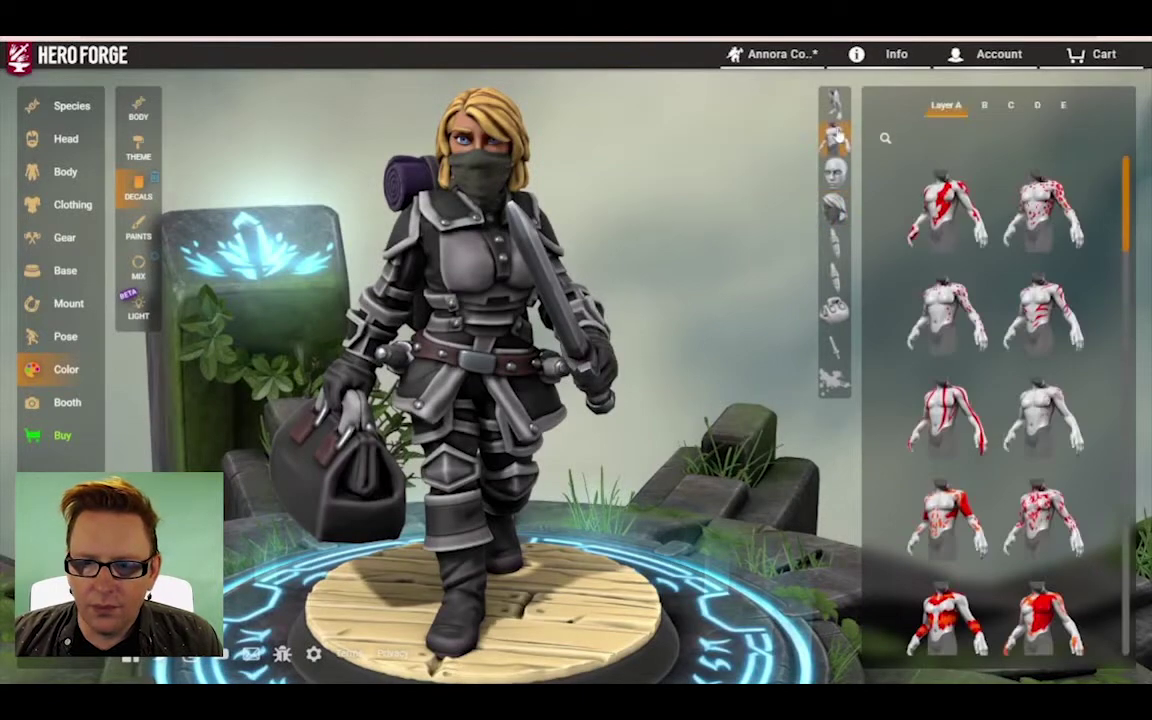
left_click(831, 158)
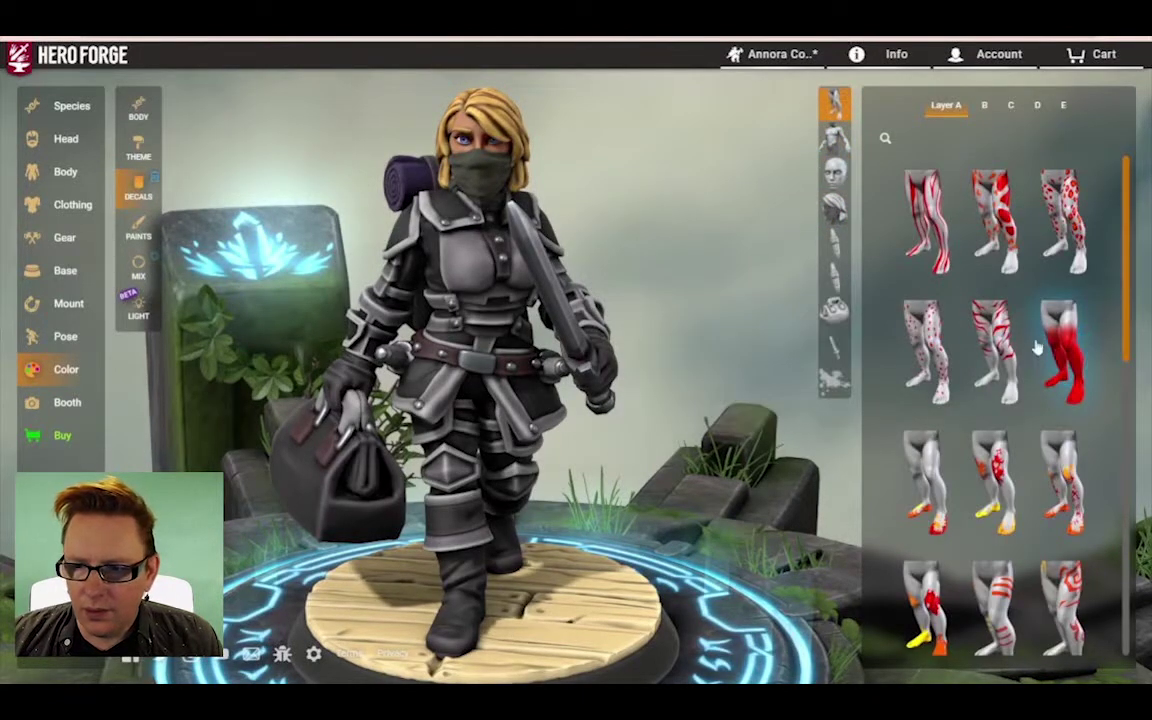
left_click(836, 311)
left_click(993, 270)
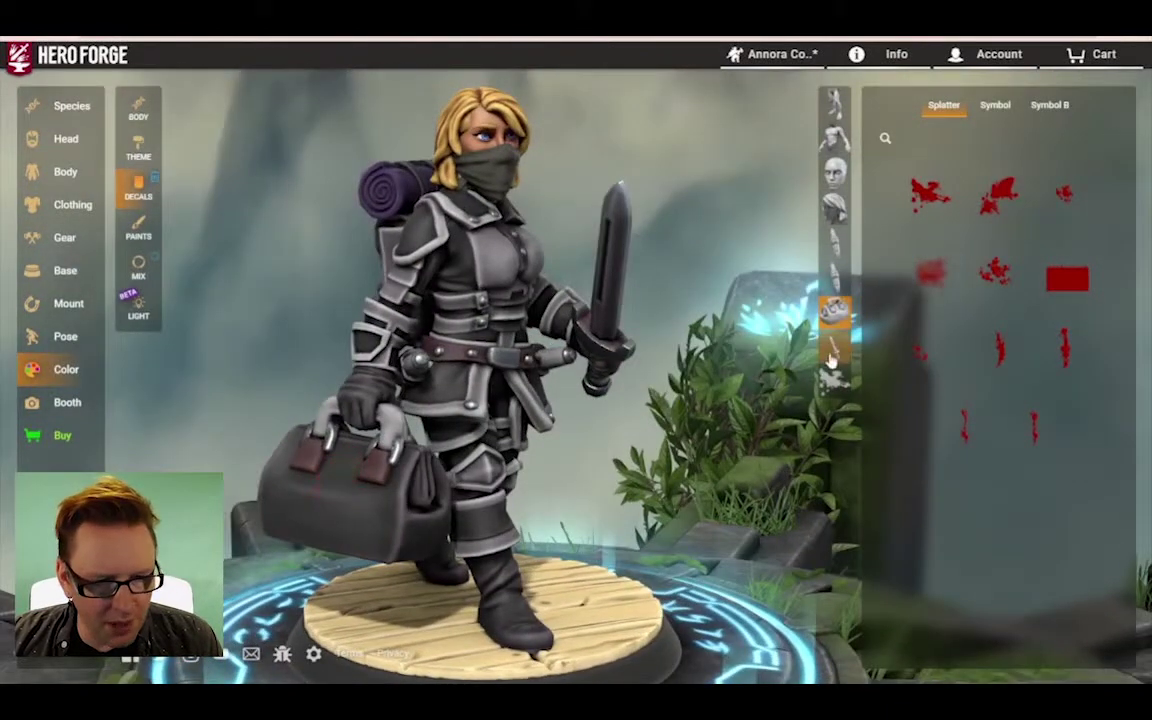
Step: Try red splatter decals on the sword blade, inspect them from the side, and clear them
left_click(831, 355)
left_click(932, 248)
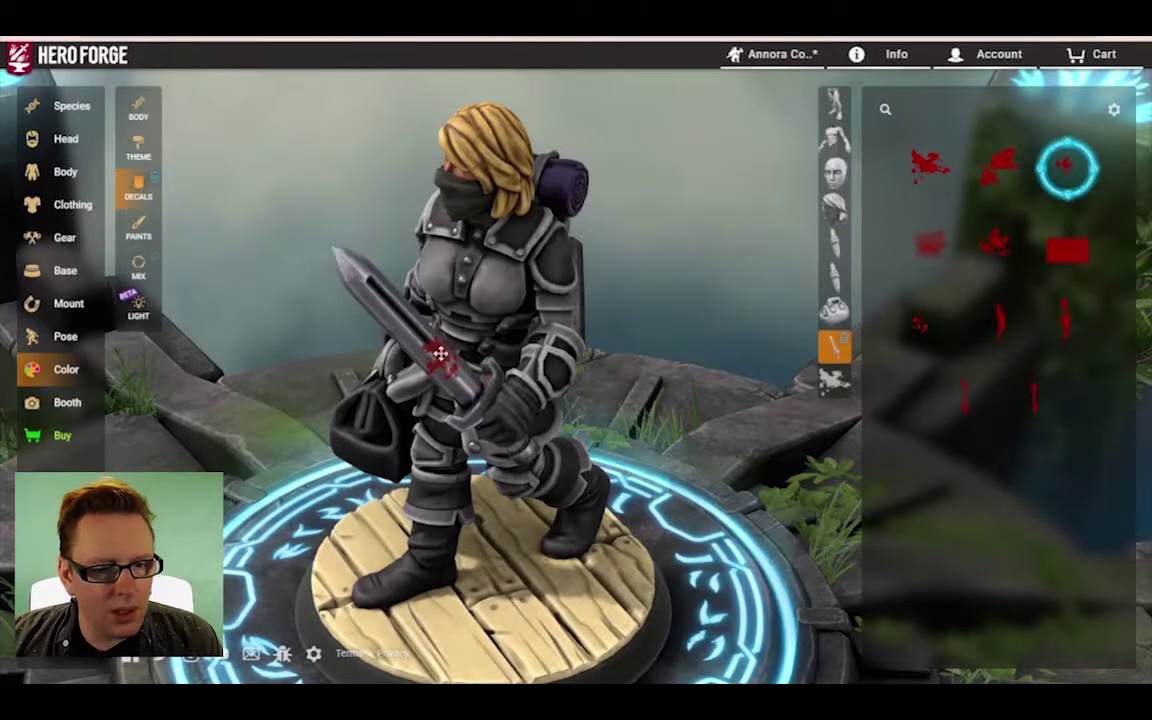
left_click_drag(440, 353, 516, 368)
left_click_drag(625, 391, 753, 297)
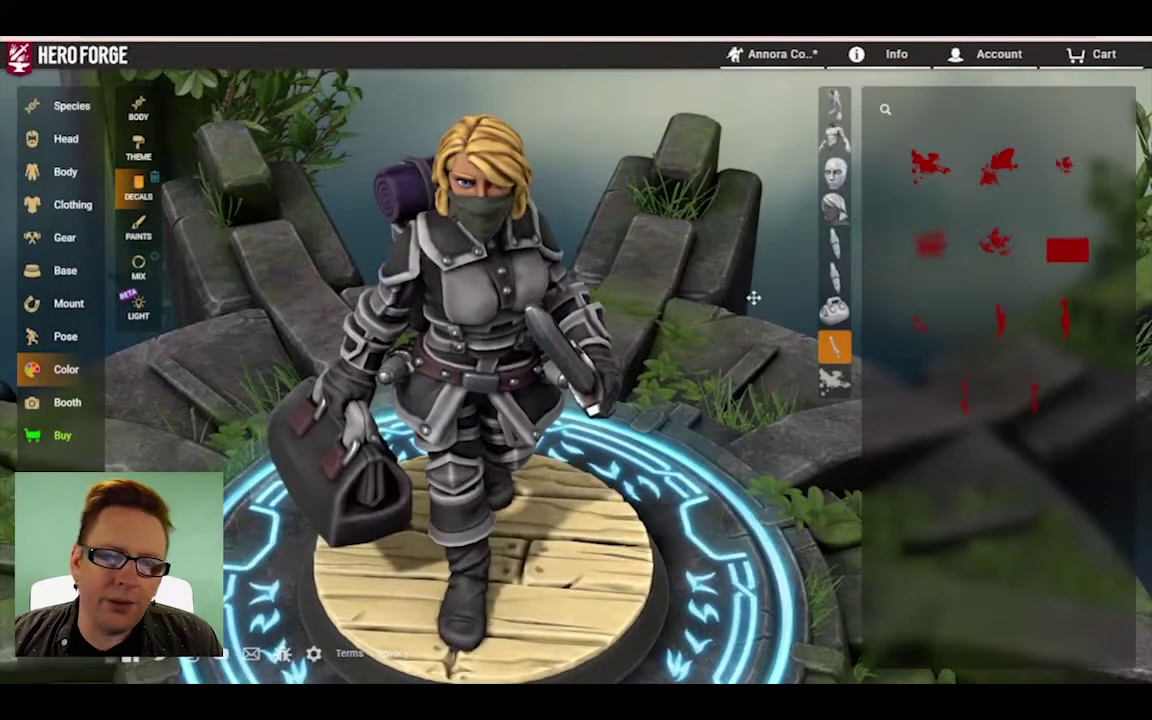
Step: Try several blood splatter decals across the whole figure, including Splatter Gradient, and clear them
left_click(1065, 249)
left_click(918, 325)
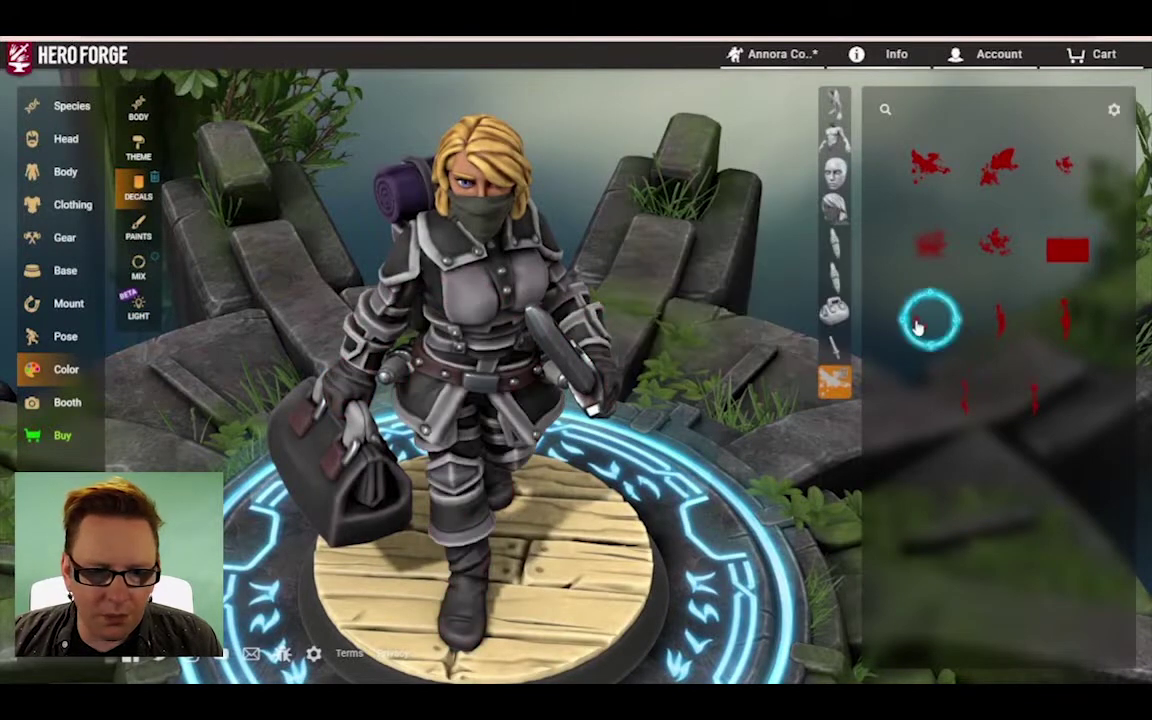
left_click(960, 387)
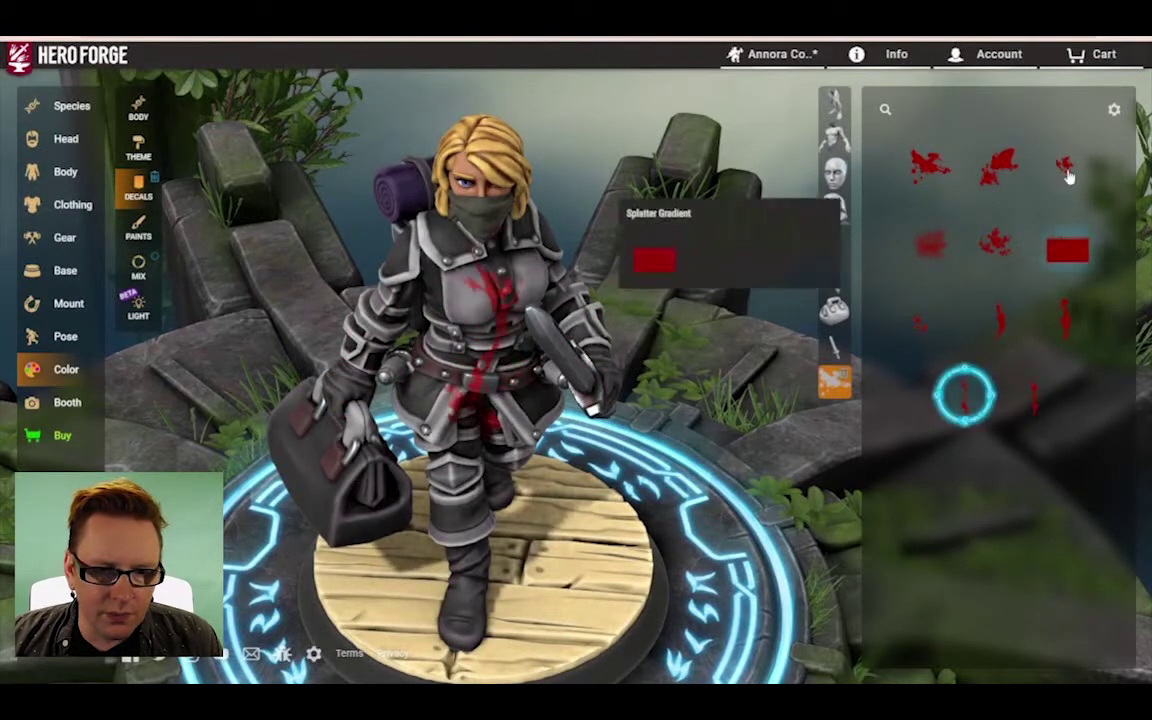
left_click(1068, 163)
left_click(935, 248)
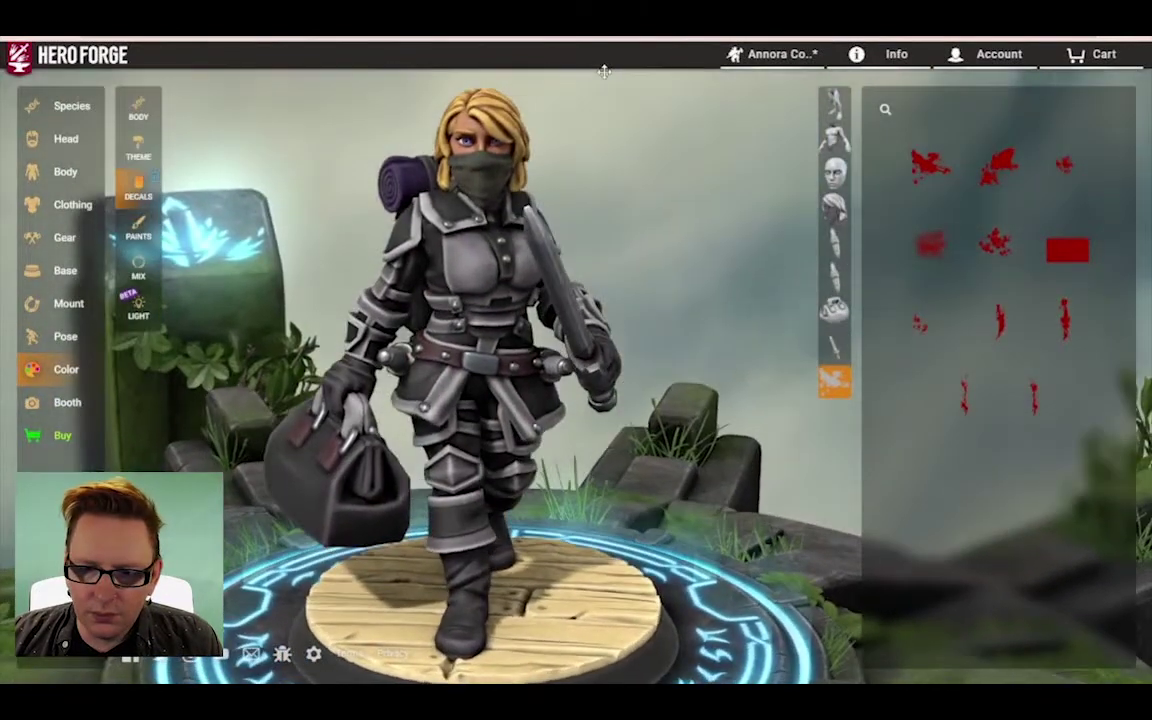
Step: Export the finished character as an image with its name included, and dismiss the image preview
left_click(775, 54)
left_click(741, 333)
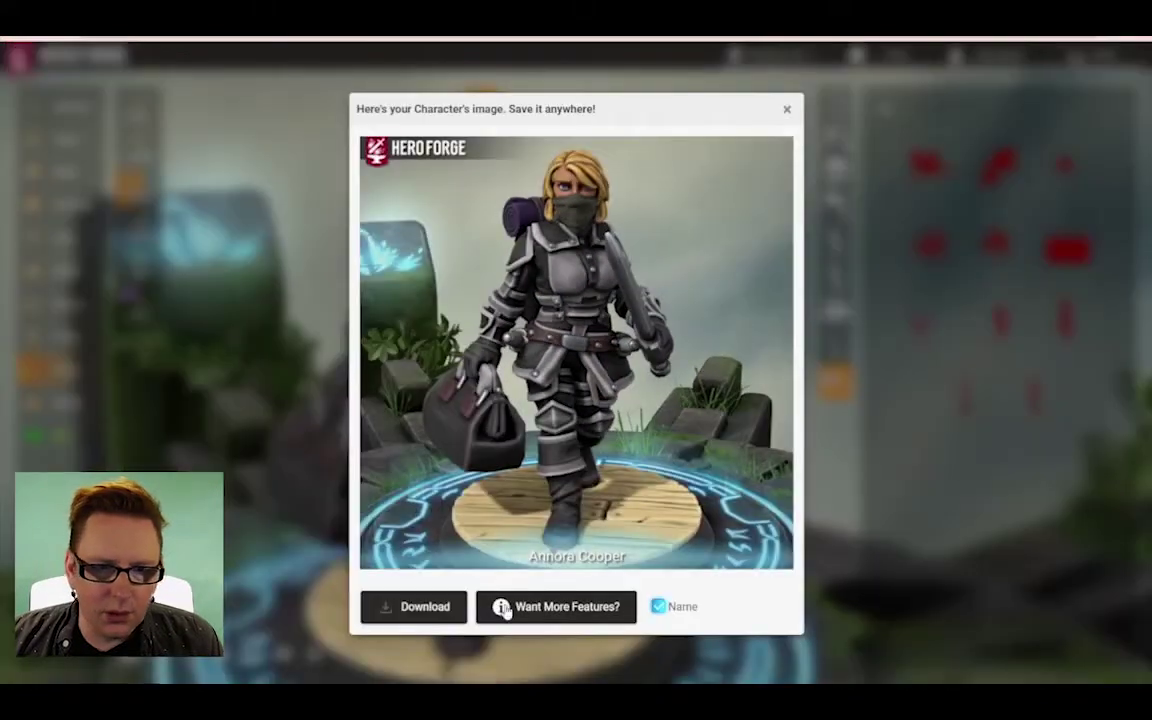
left_click(407, 611)
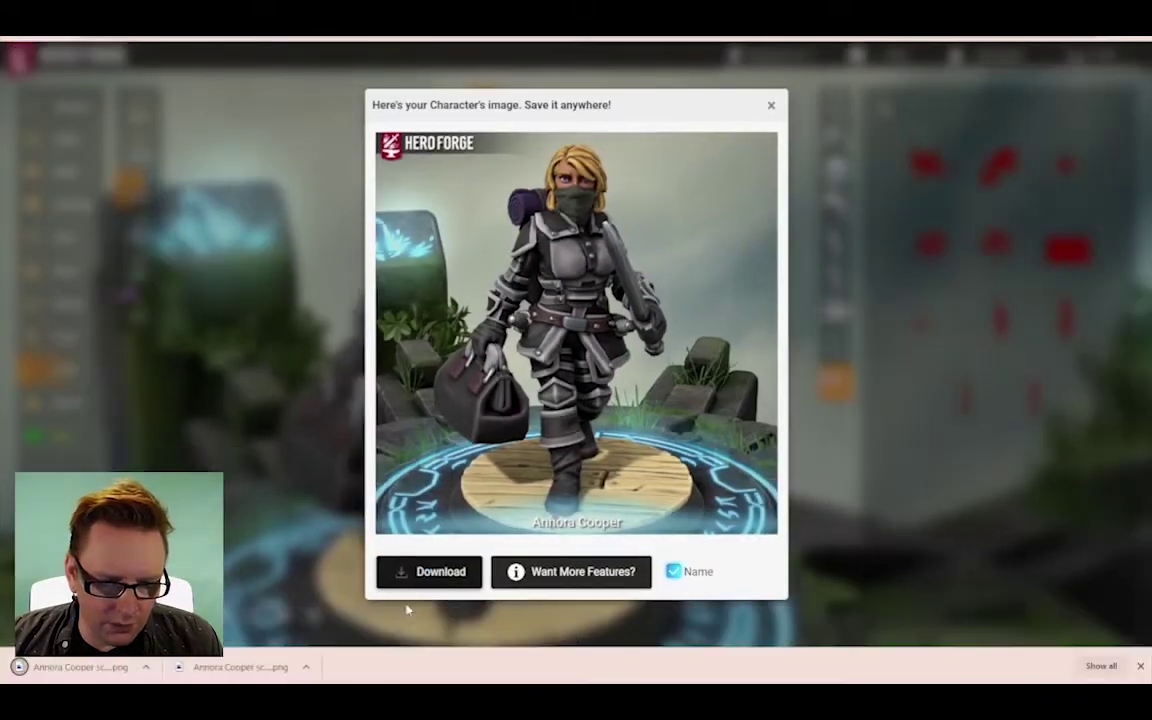
left_click(1140, 666)
left_click(789, 110)
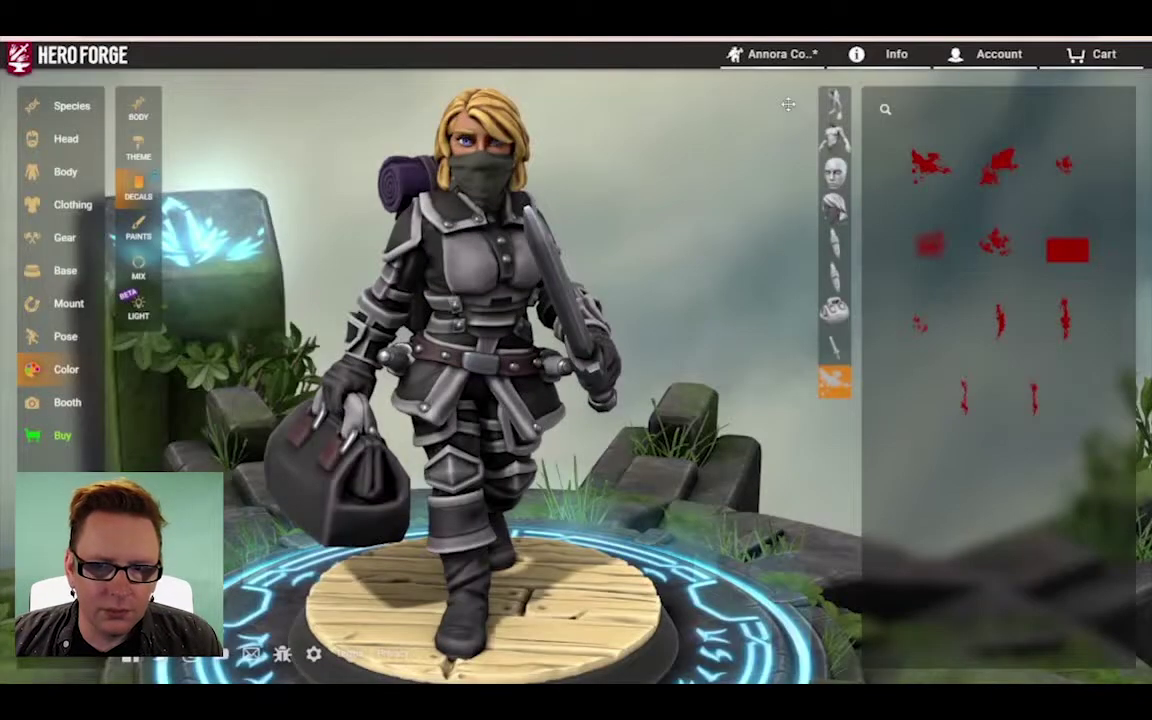
Step: Start a new character without saving changes to the current one, and choose a short, stocky female species
left_click(808, 58)
left_click(724, 252)
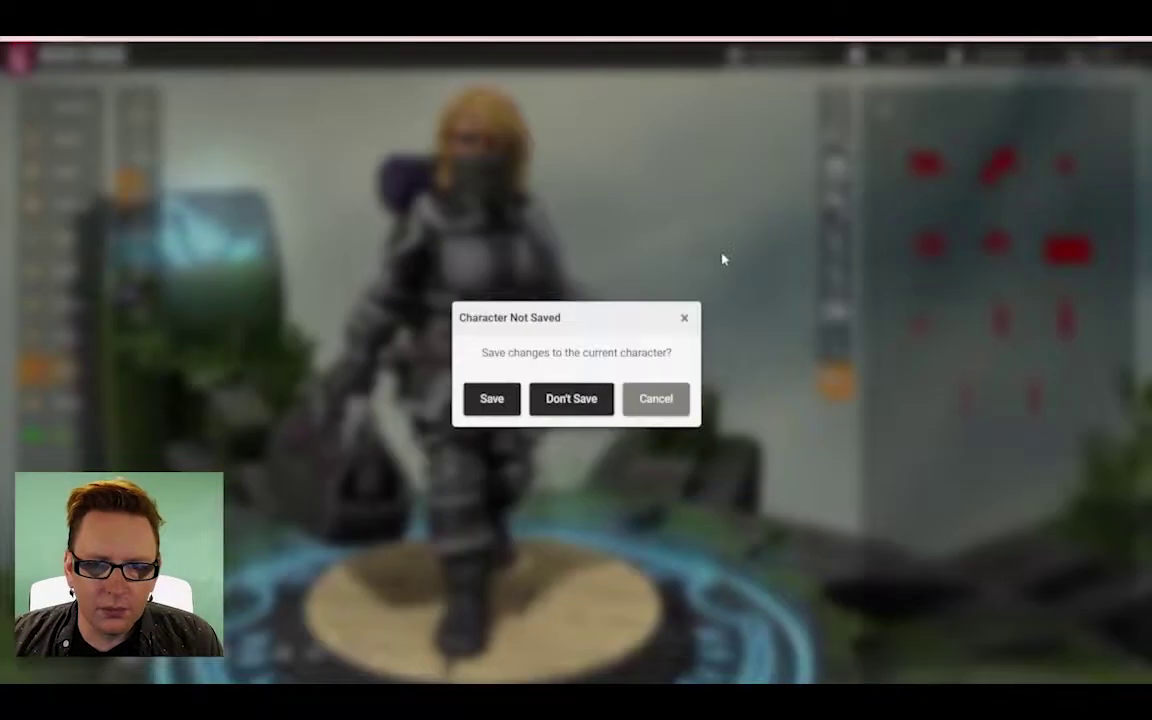
left_click(571, 398)
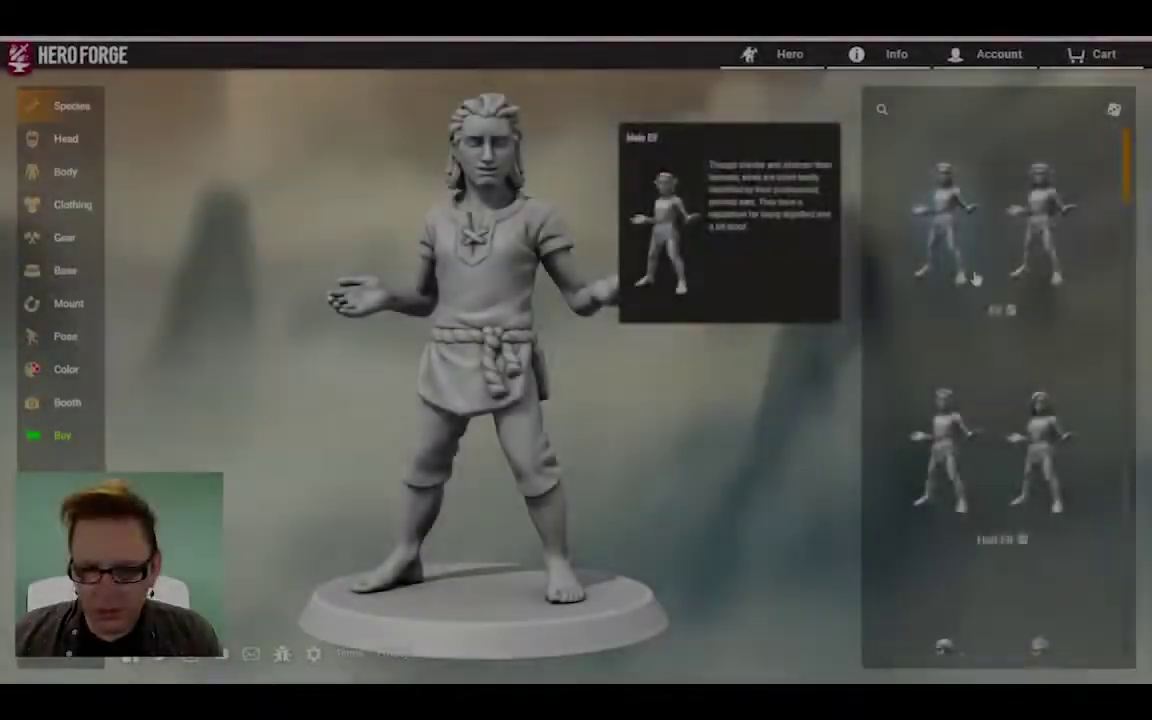
left_click(1036, 206)
Step: Replace the character's large ears with the rounded, human-like pair listed just above Large Elephant Ears
left_click(65, 138)
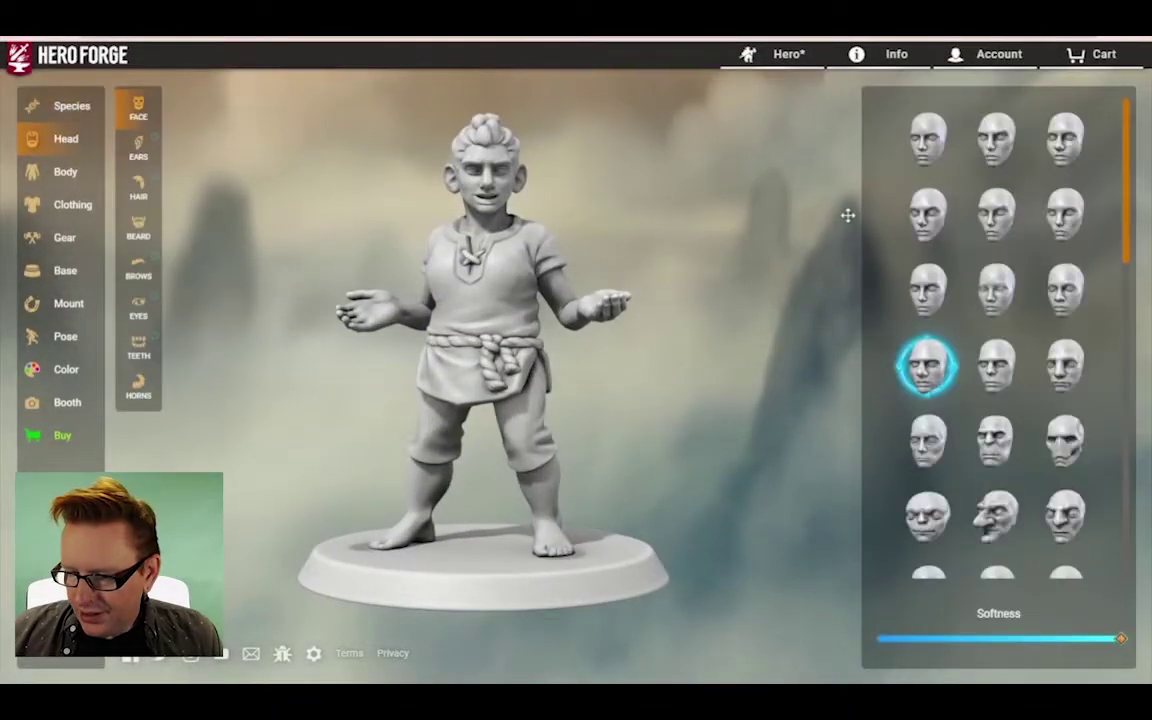
left_click(138, 150)
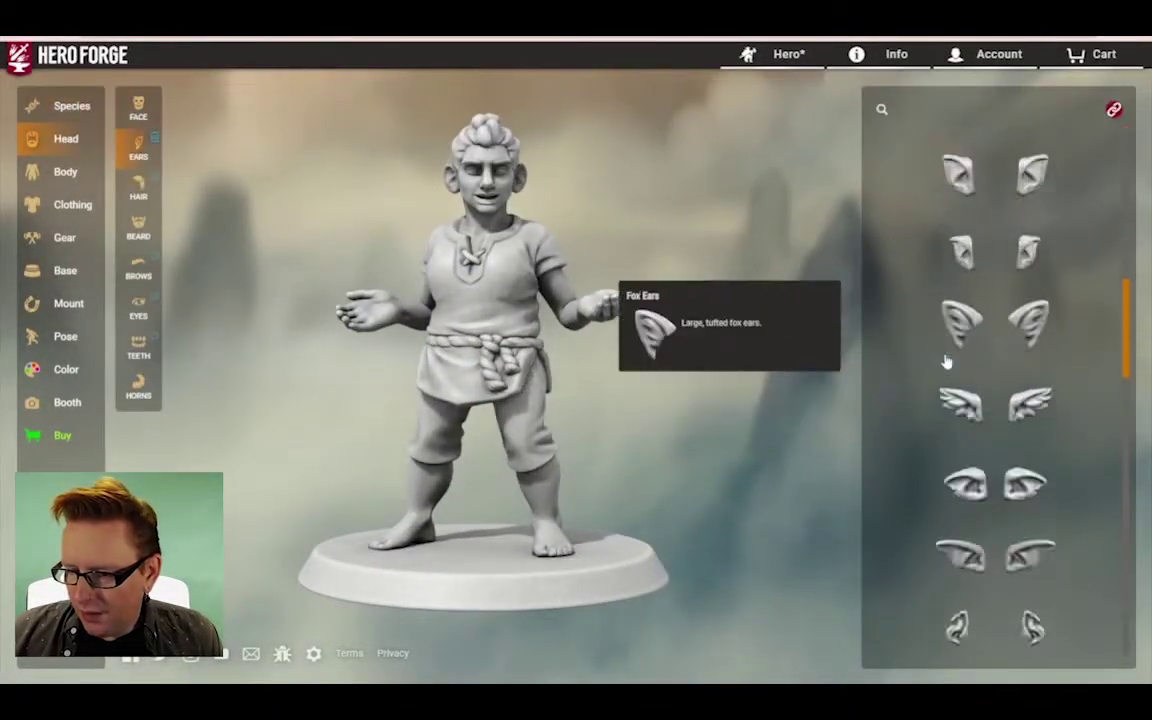
scroll(946, 362, "down", 10)
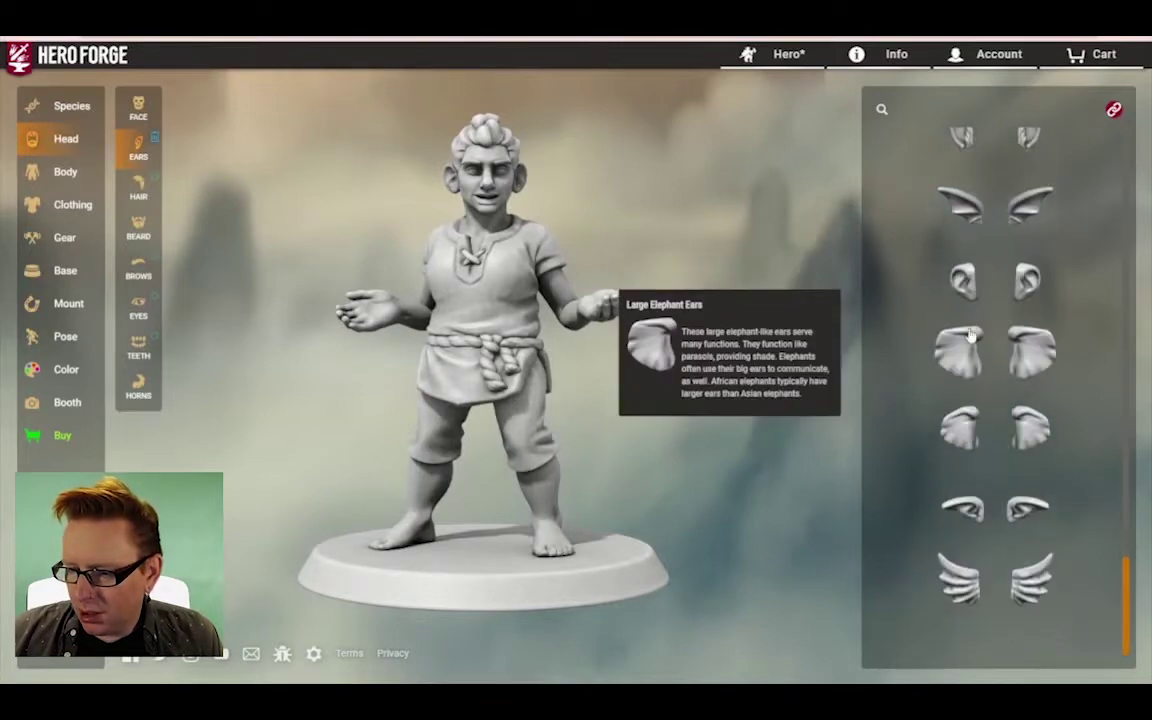
left_click(962, 280)
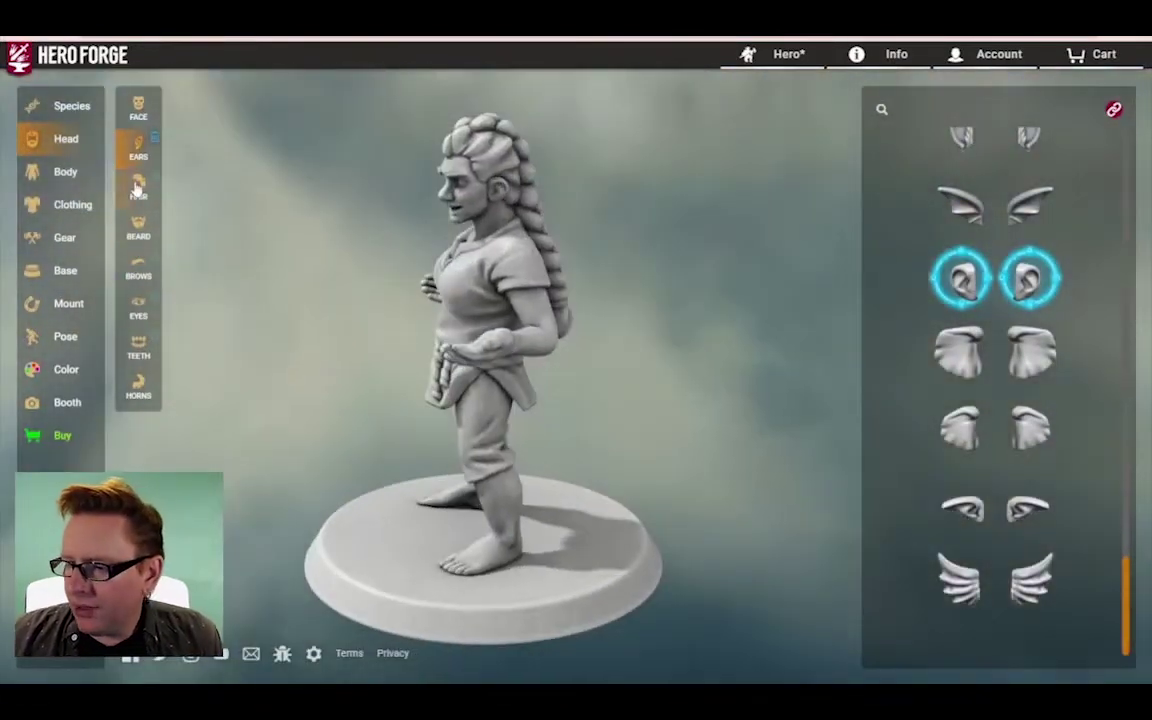
Step: Try the Shoulder Length Wavy hair, and replace it with a long braided hairstyle
left_click(138, 188)
scroll(990, 326, "down", 5)
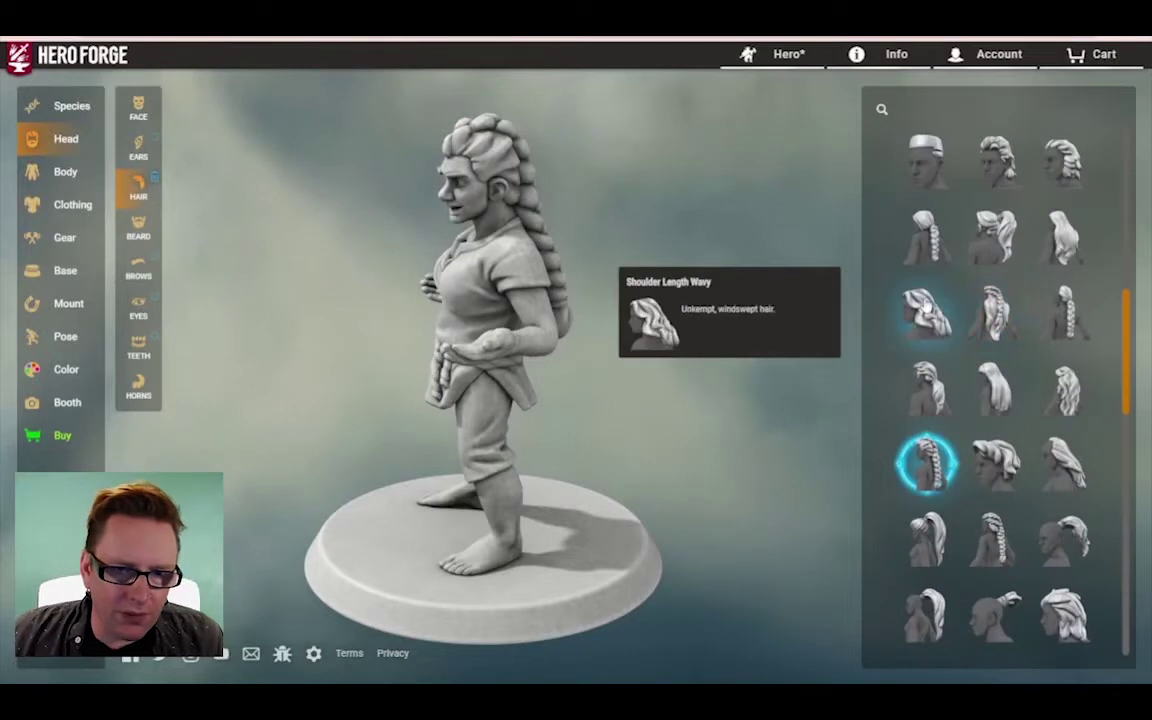
left_click(926, 310)
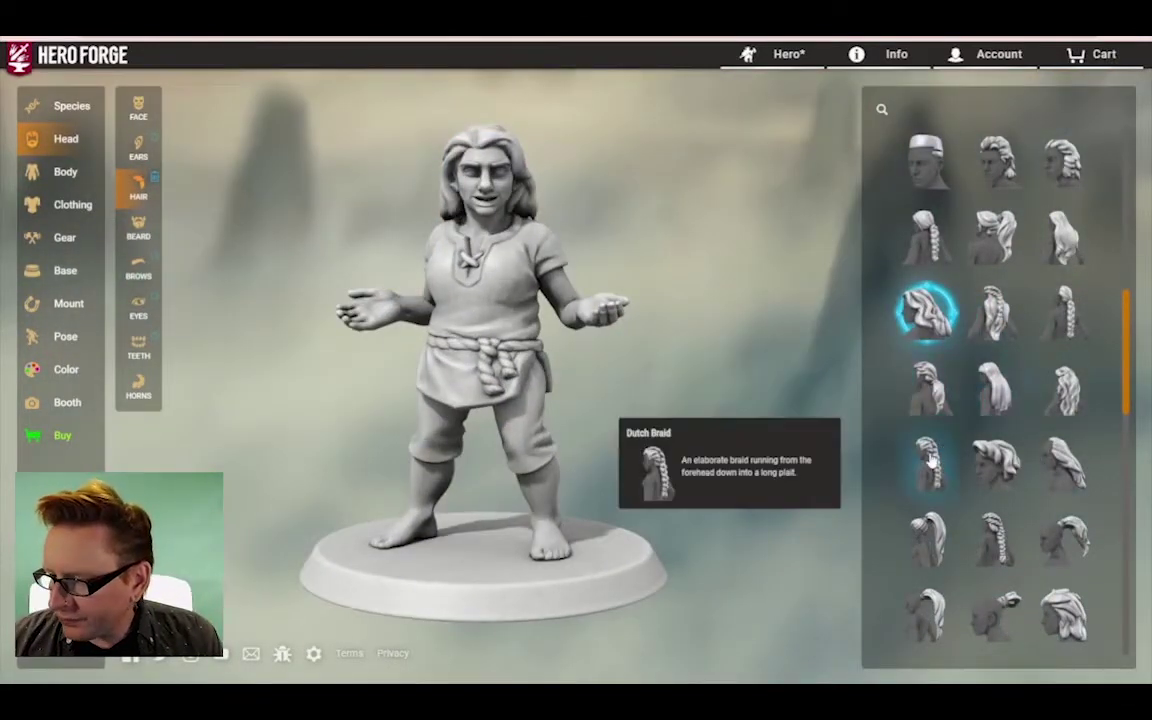
left_click(993, 537)
left_click_drag(430, 264, 225, 210)
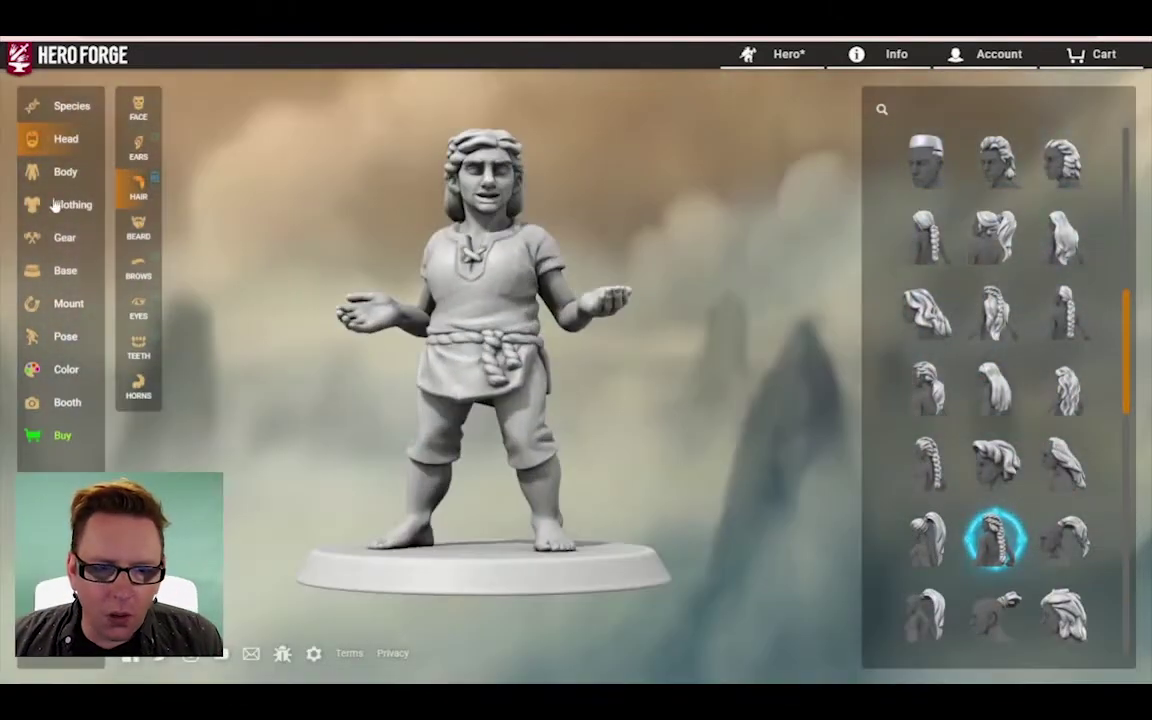
Step: Adjust the upper body measurements slightly and lower the posture a little
left_click(66, 173)
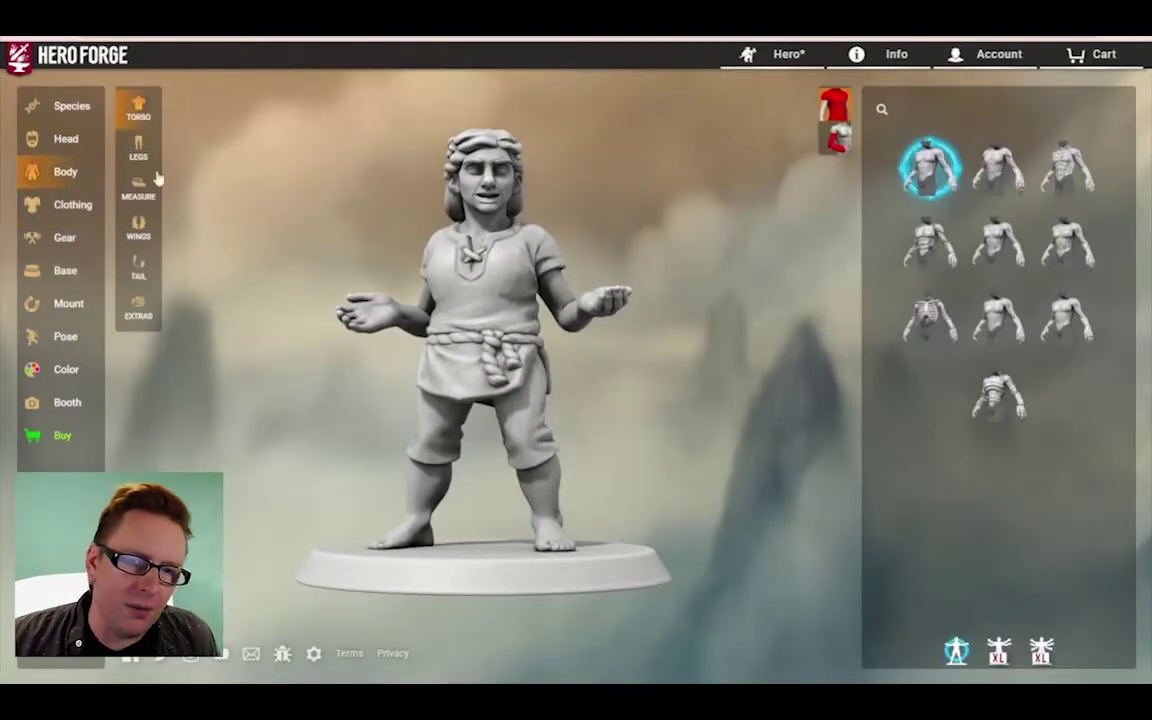
left_click(145, 188)
left_click_drag(910, 158, 923, 157)
scroll(995, 424, "down", 2)
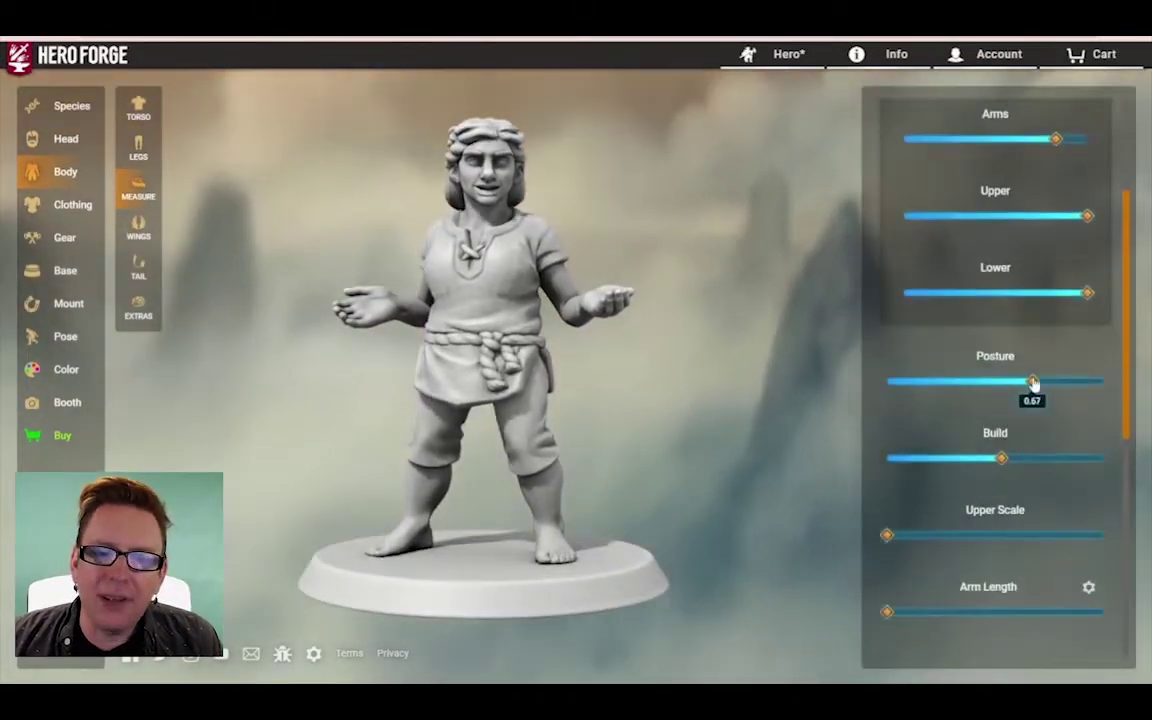
mouse_move(1033, 383)
left_mouse_down()
mouse_move(895, 378)
mouse_move(1028, 381)
left_mouse_up()
Step: Raise Muscularity to near maximum, reduce Waist to about a third, lower Belly slightly, and check the body from several angles
scroll(1003, 470, "down", 3)
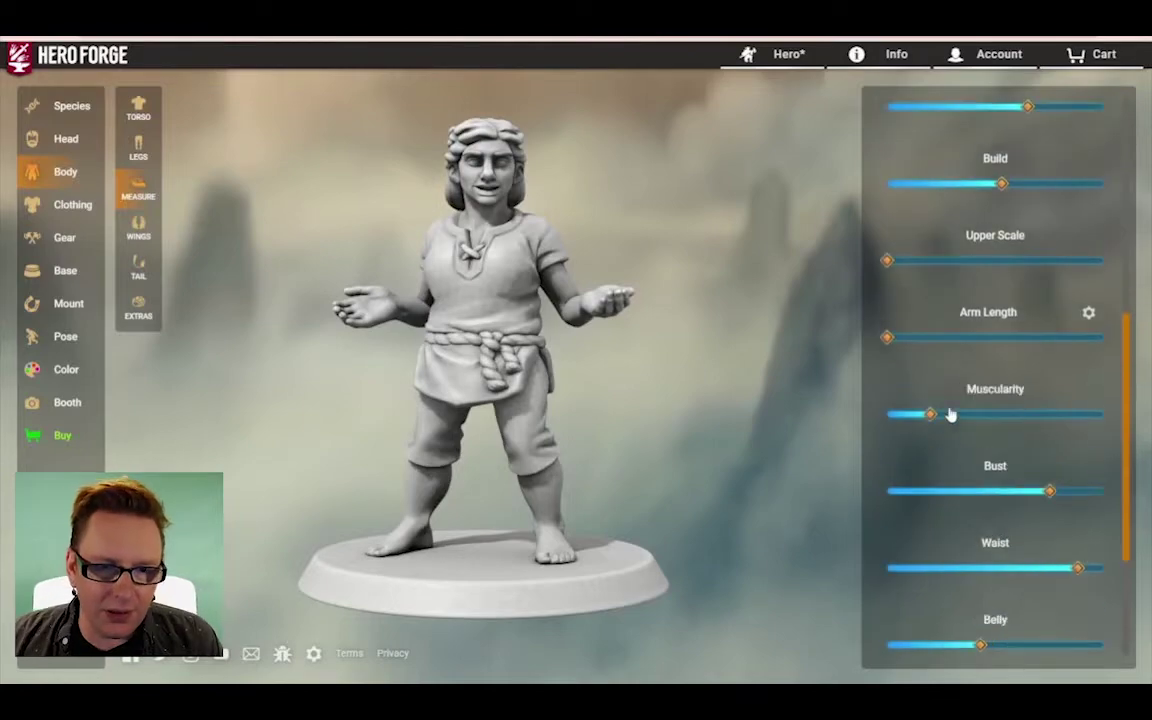
left_click(965, 568)
scroll(925, 531, "down", 1)
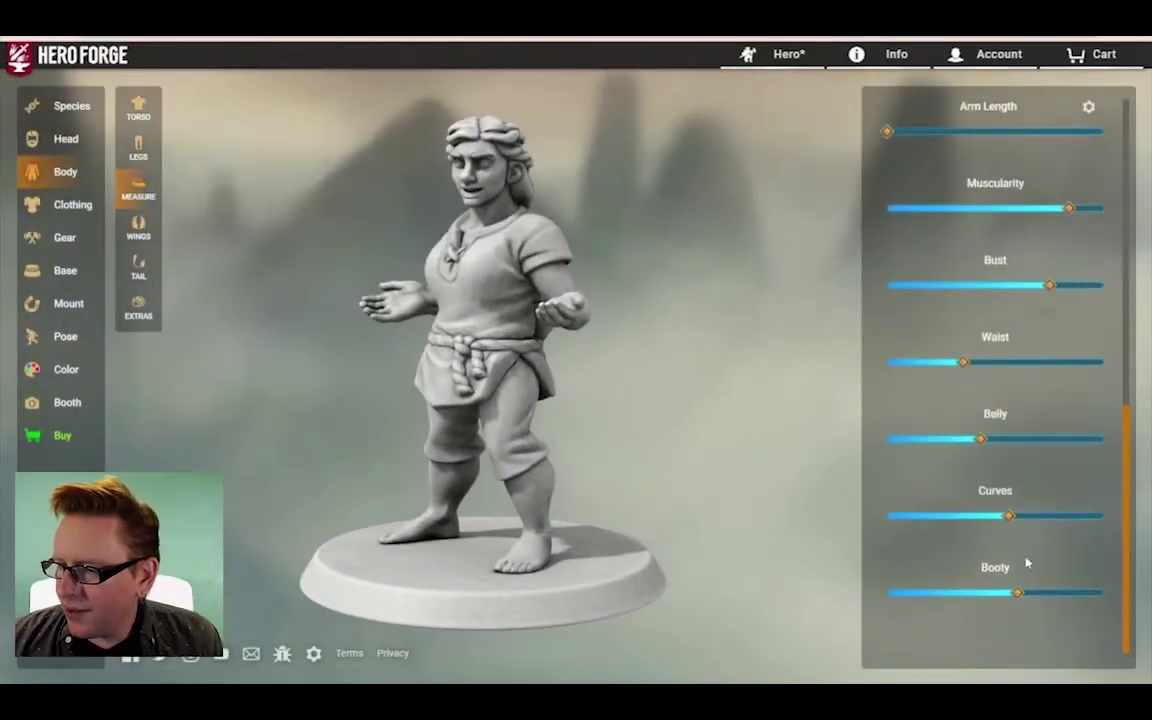
left_click_drag(965, 440, 960, 439)
left_click_drag(655, 310, 579, 272)
left_click_drag(512, 196, 623, 223)
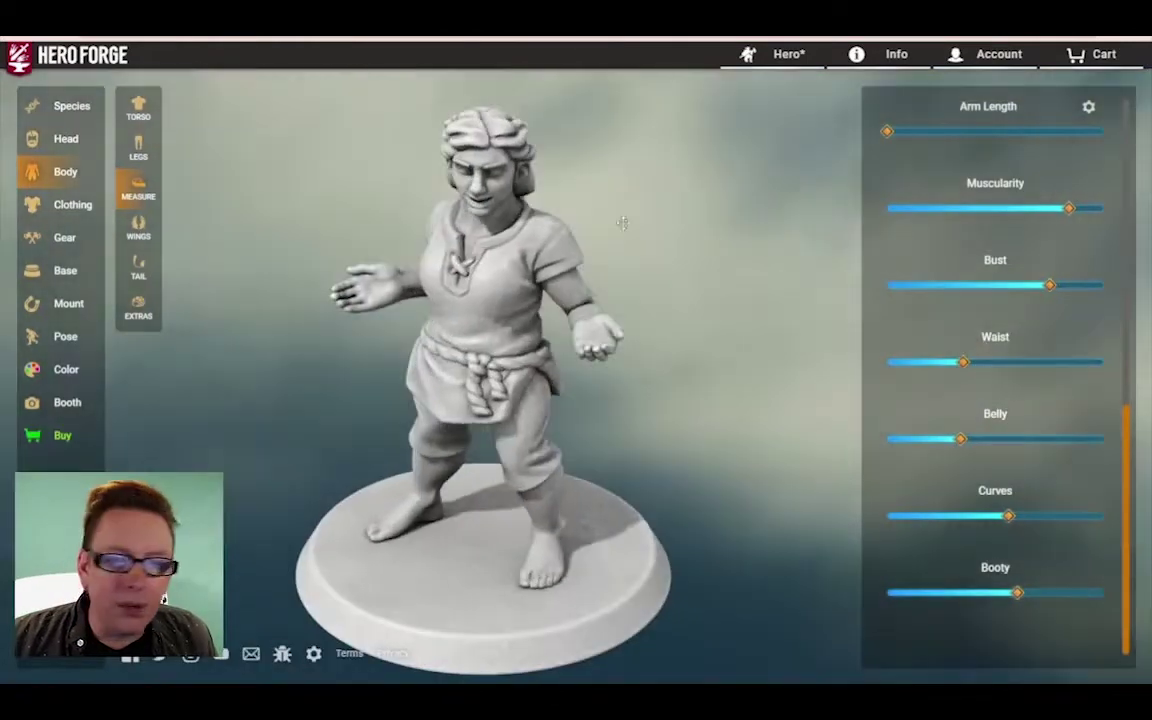
Step: Browse the chest clothing and equip the segmented plate armor with layered shoulder guards
left_click(72, 205)
left_click(140, 190)
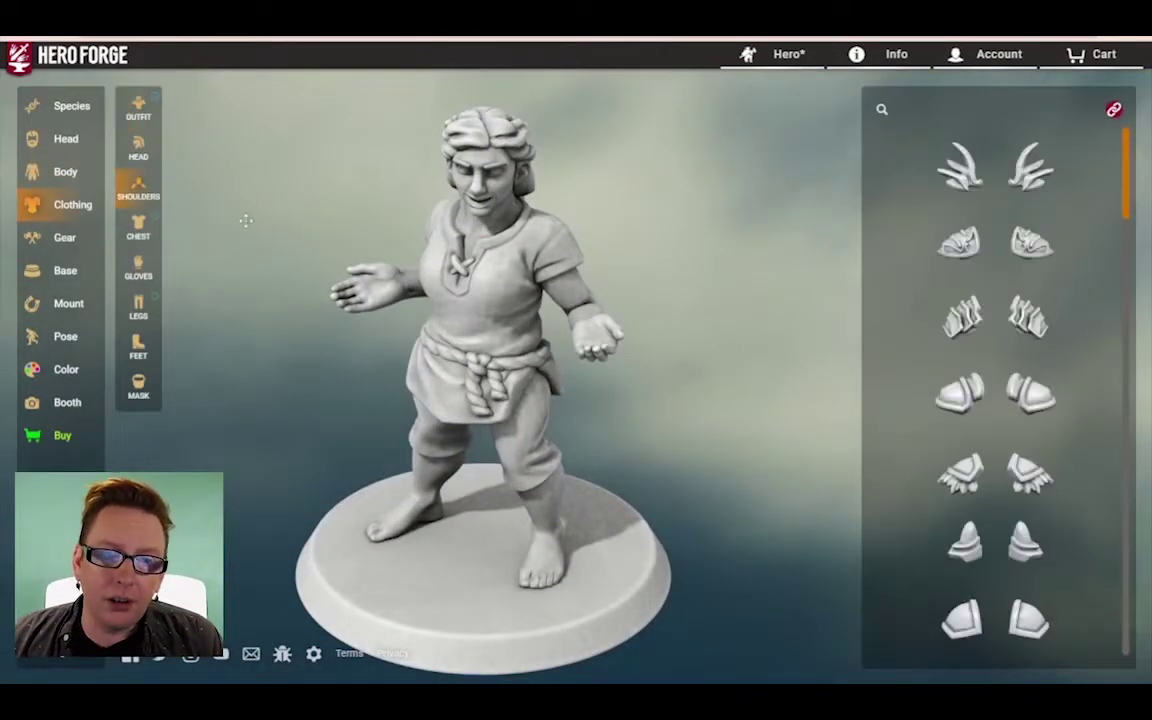
left_click(138, 228)
scroll(966, 329, "down", 10)
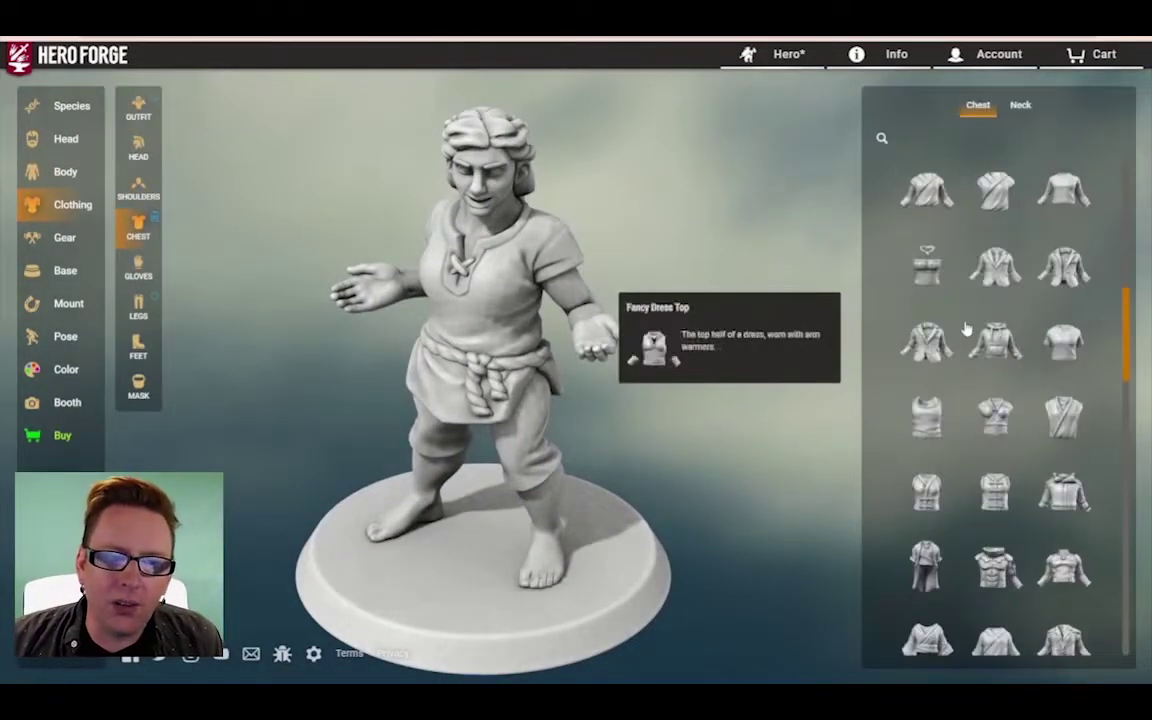
scroll(966, 329, "down", 5)
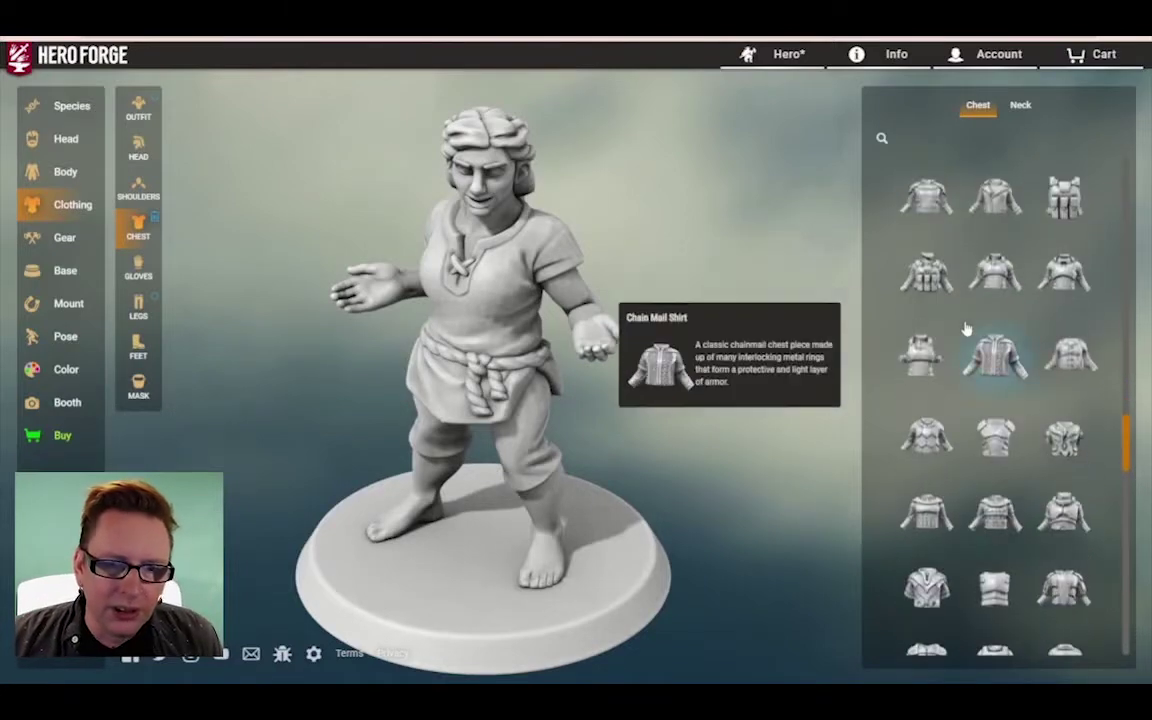
scroll(990, 253, "down", 3)
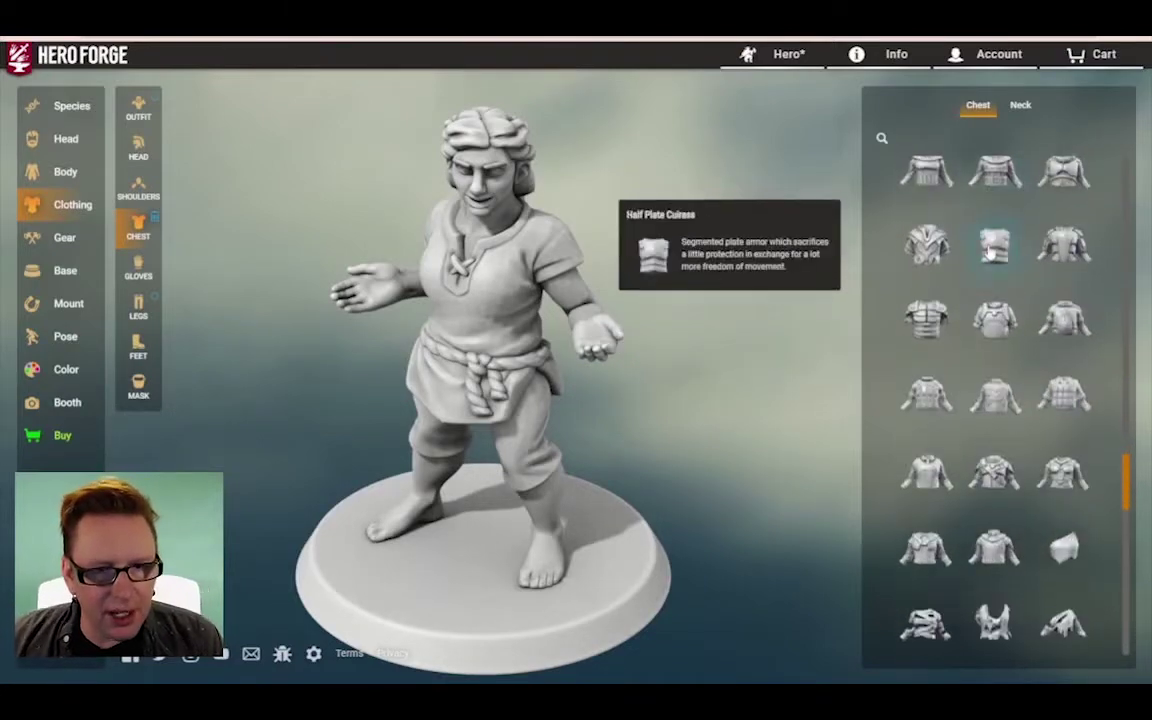
left_click_drag(810, 250, 709, 173)
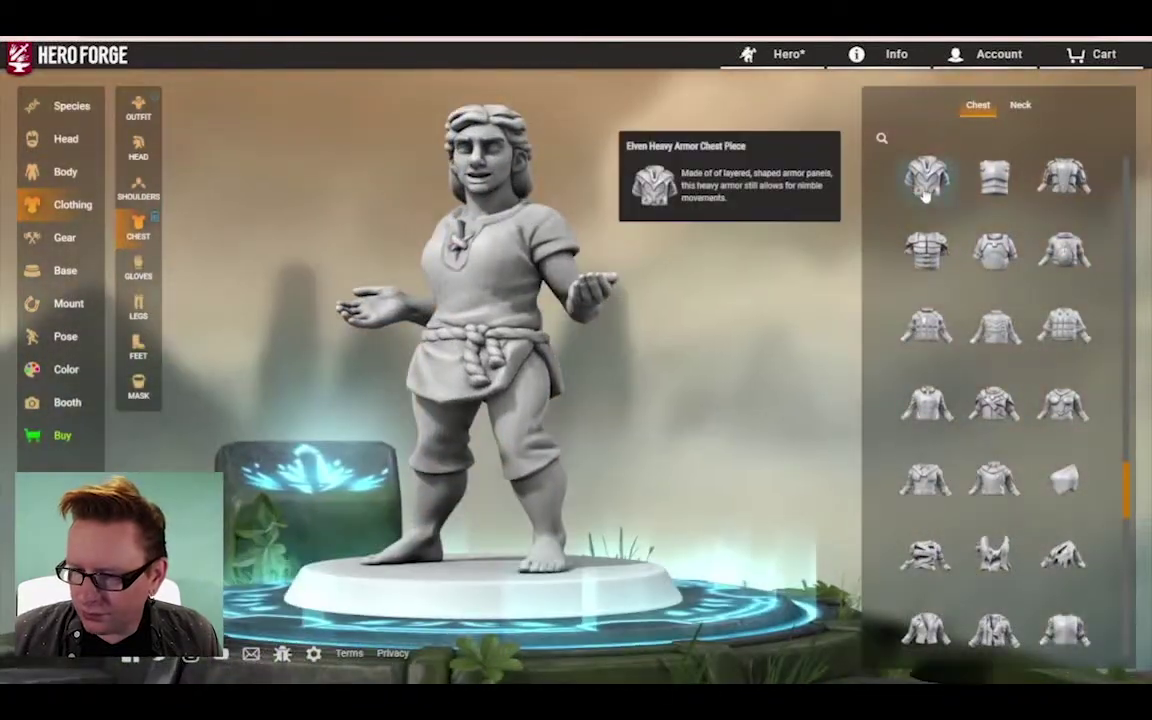
left_click(926, 251)
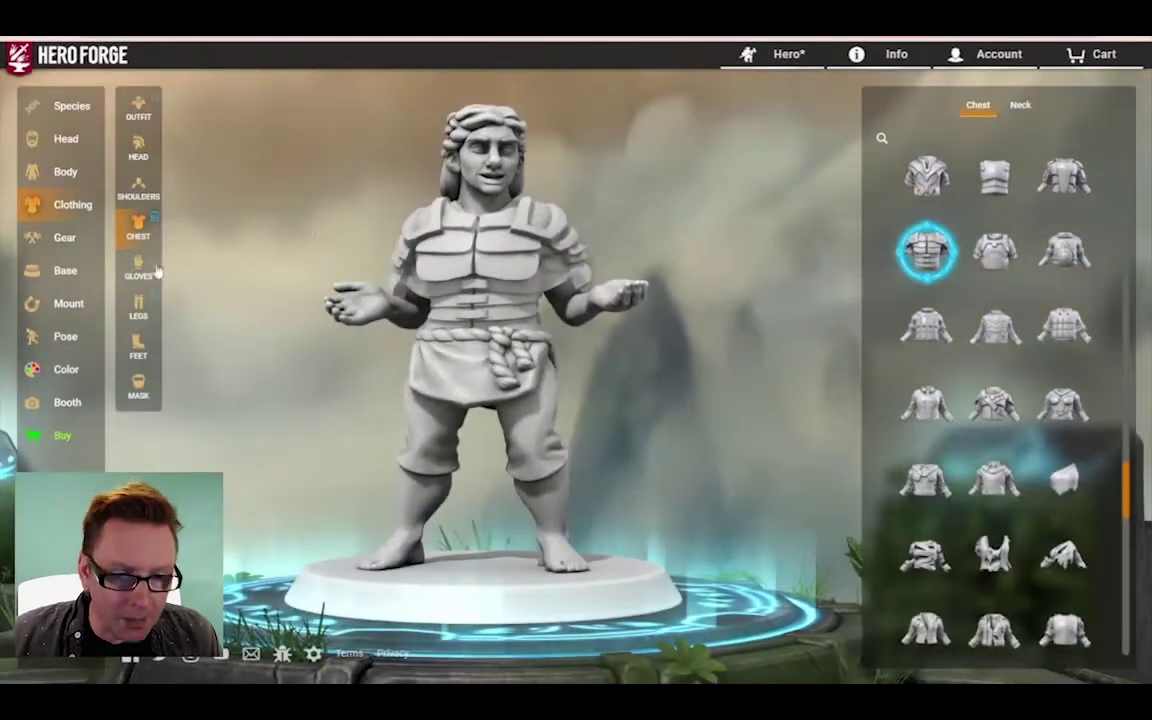
Step: Browse the gloves and equip the matching pair of strapped, plated forearm guards that leave the fingers bare
left_click(138, 268)
scroll(918, 310, "down", 4)
scroll(918, 311, "down", 3)
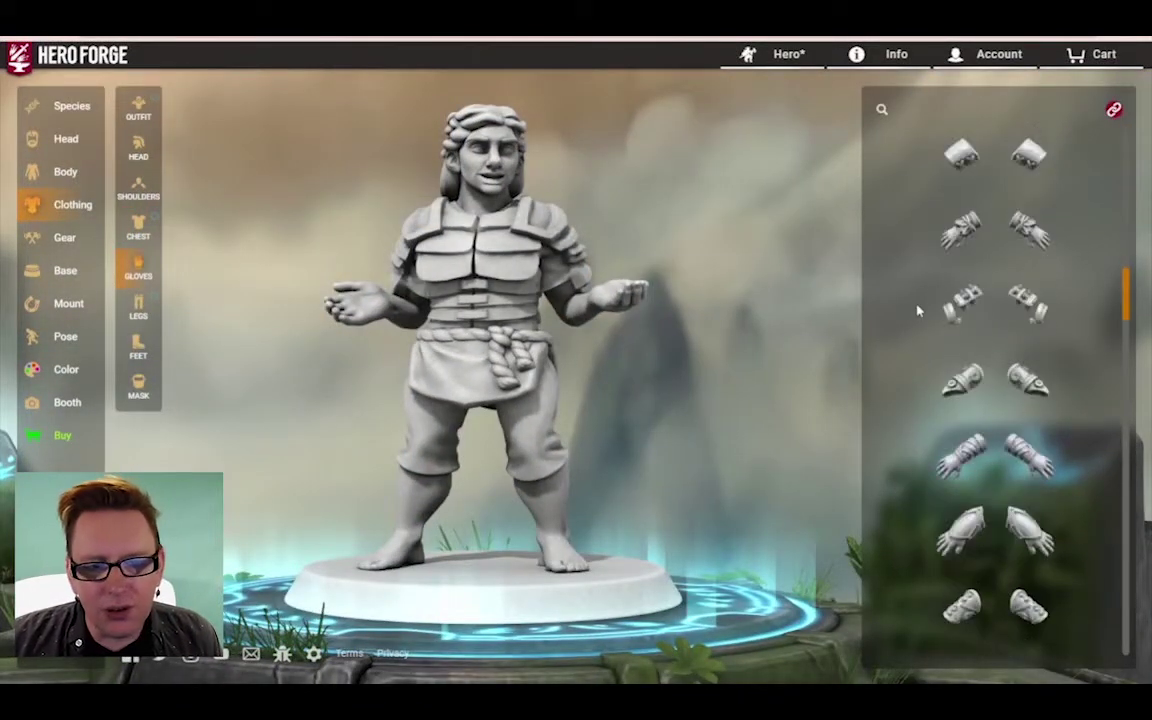
left_click(963, 304)
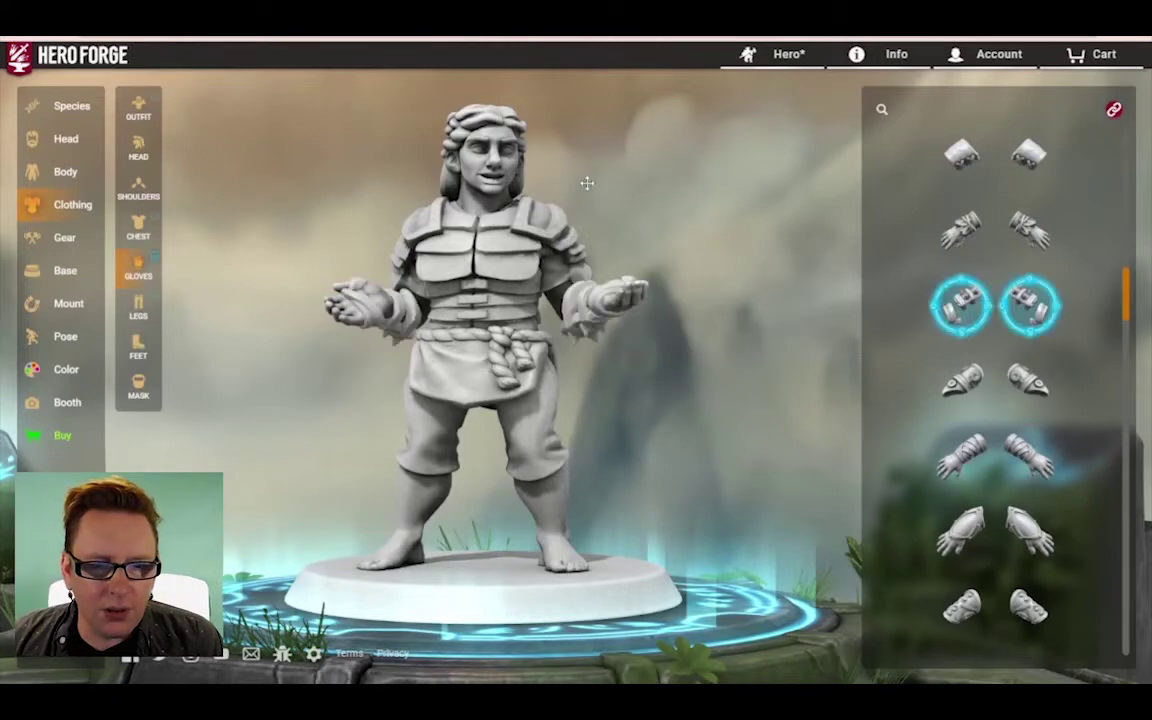
Step: Browse the leg clothing and equip the knee-length armored skirt with studded hanging straps and layered side plates
left_click(138, 308)
scroll(930, 310, "down", 3)
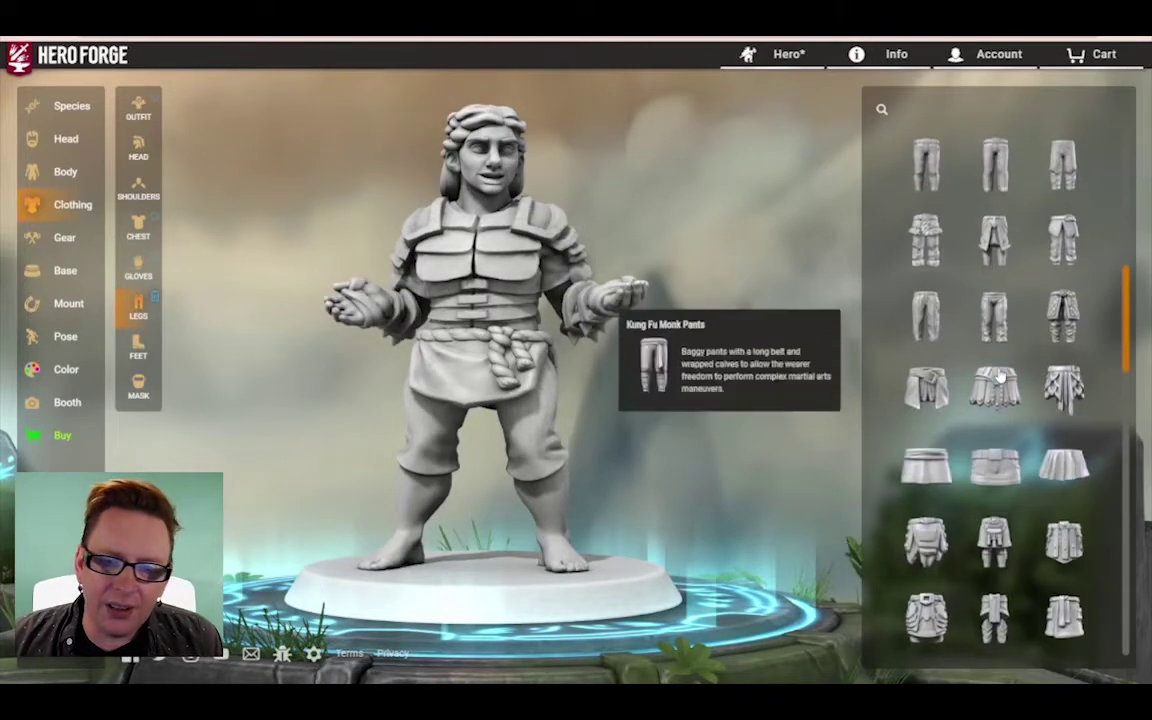
scroll(1047, 330, "down", 3)
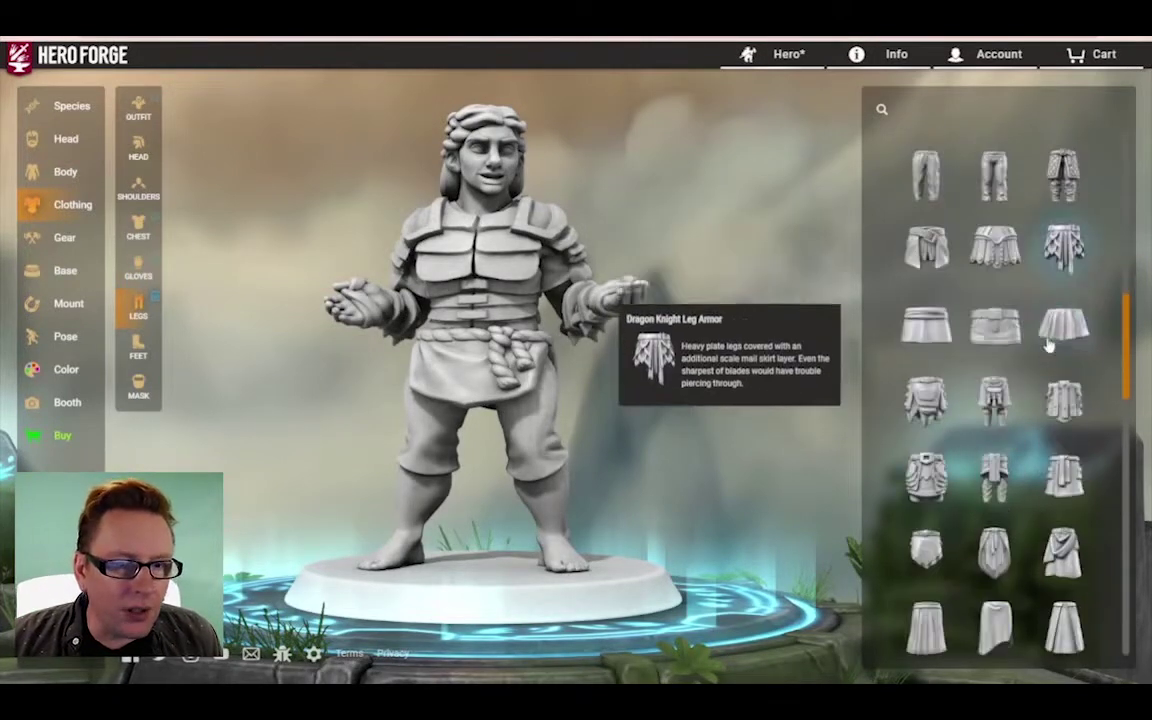
scroll(946, 447, "down", 5)
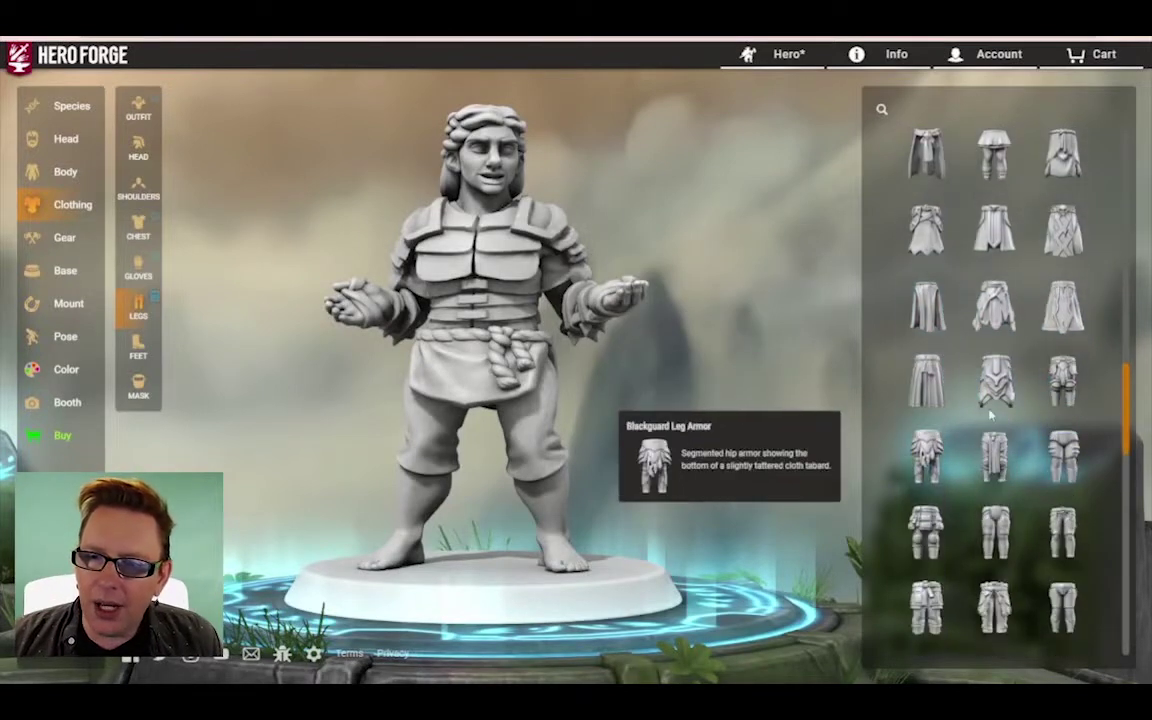
scroll(960, 385, "down", 6)
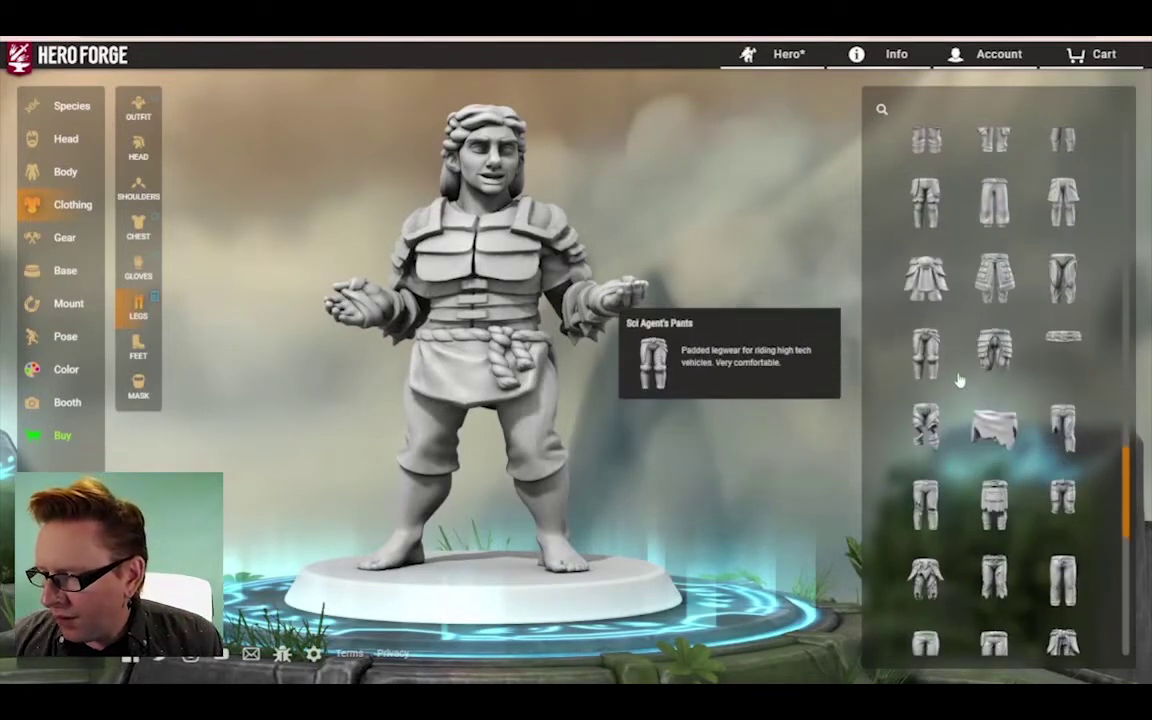
scroll(960, 380, "down", 4)
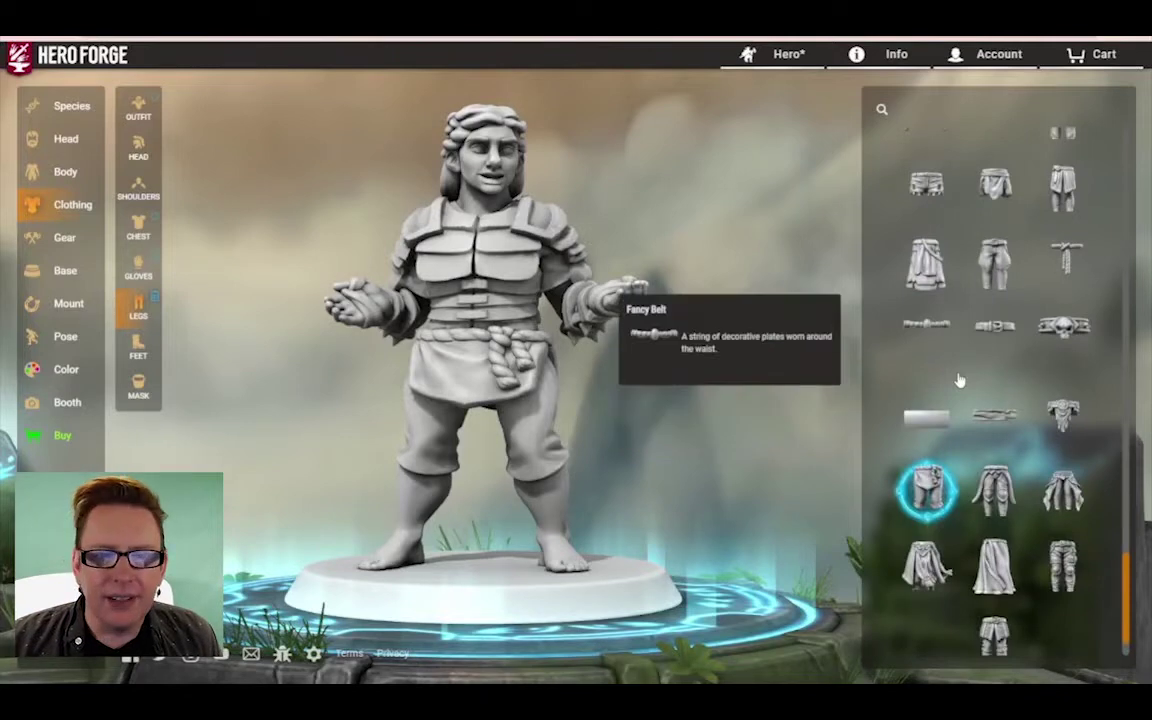
scroll(975, 440, "up", 8)
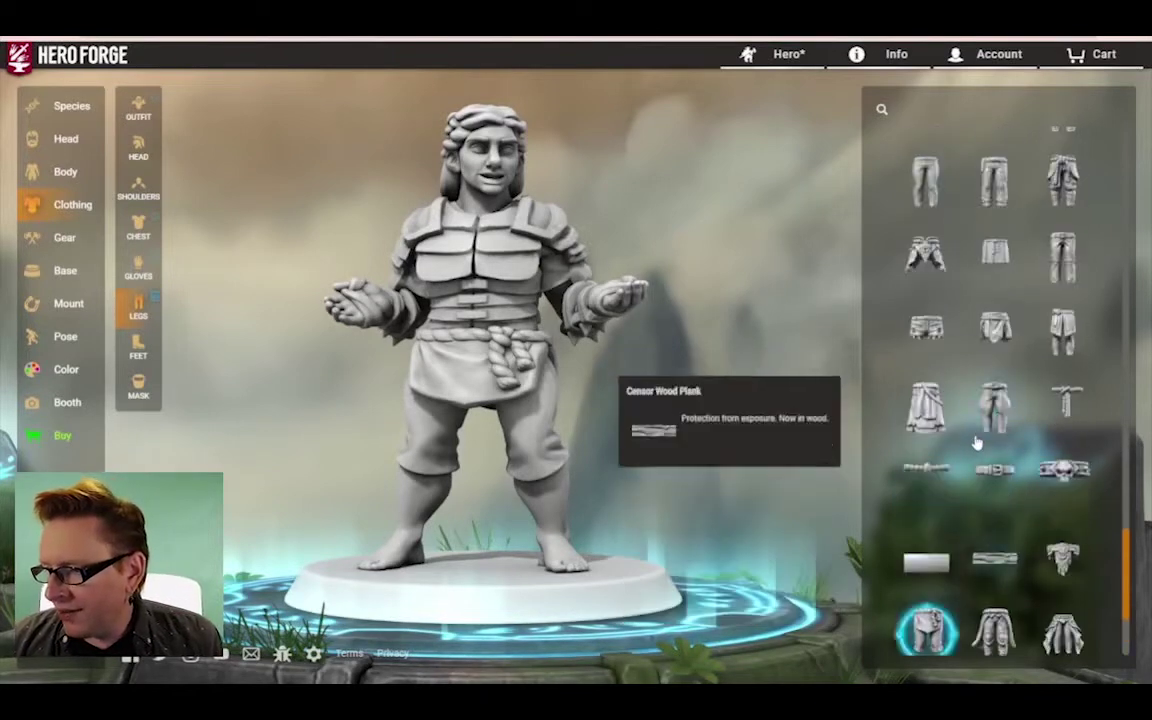
scroll(967, 428, "up", 6)
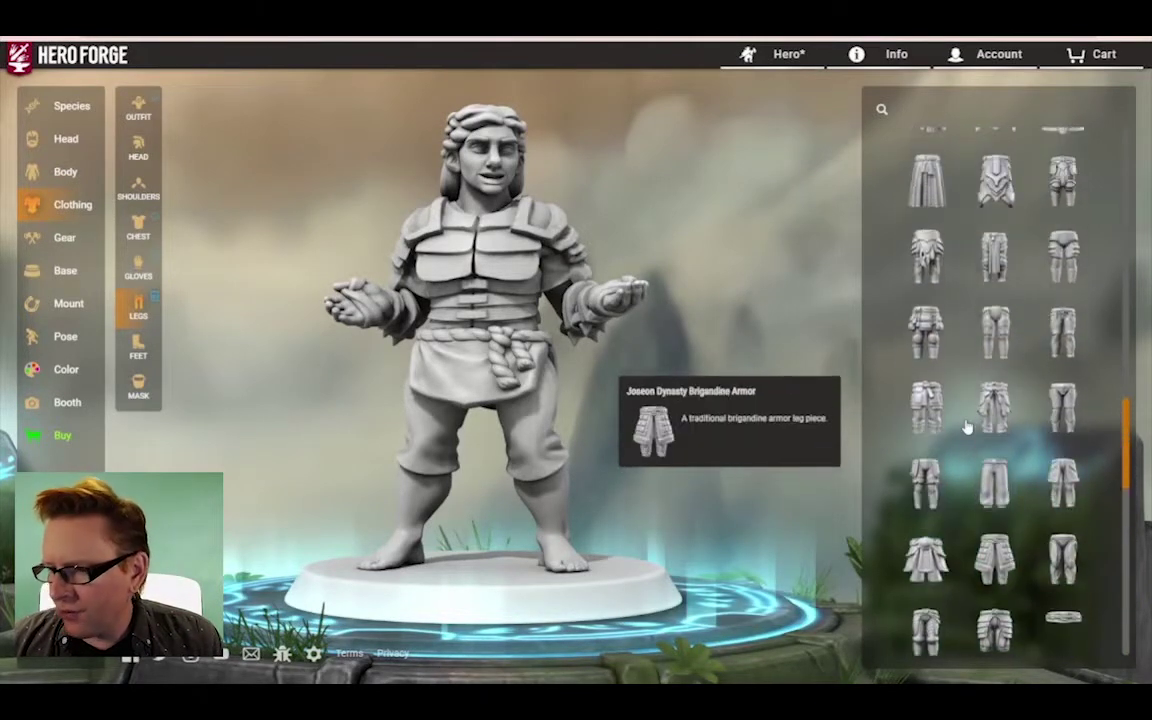
scroll(968, 401, "up", 2)
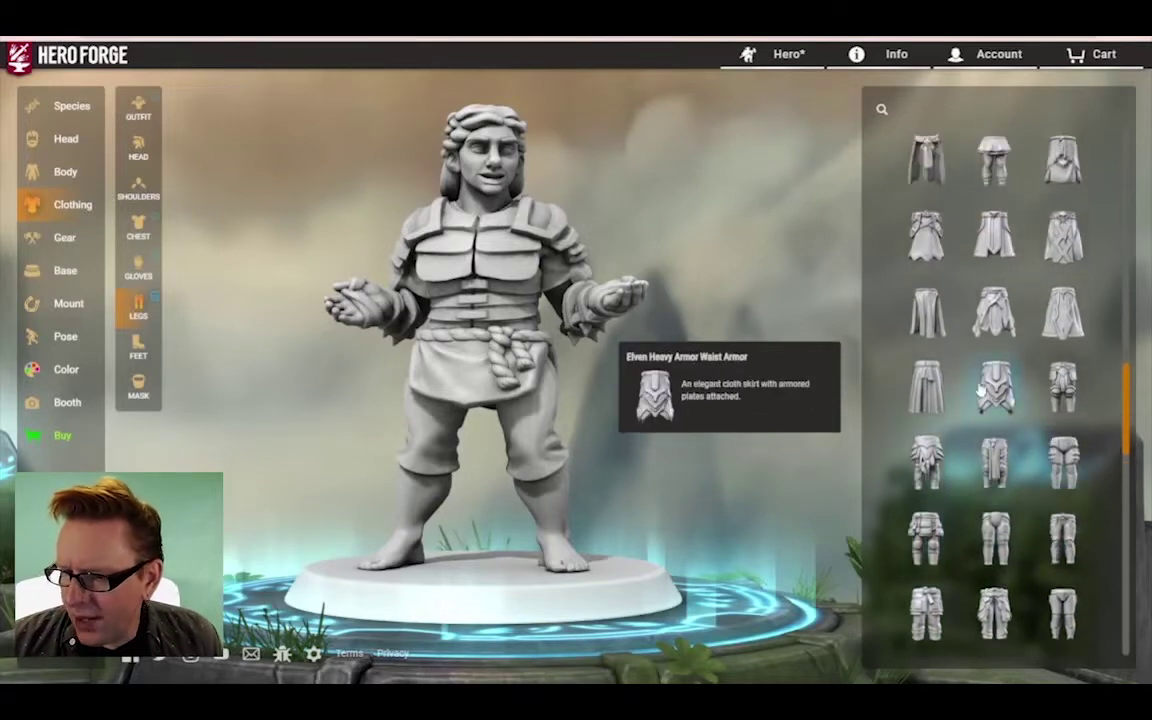
scroll(1022, 371, "up", 2)
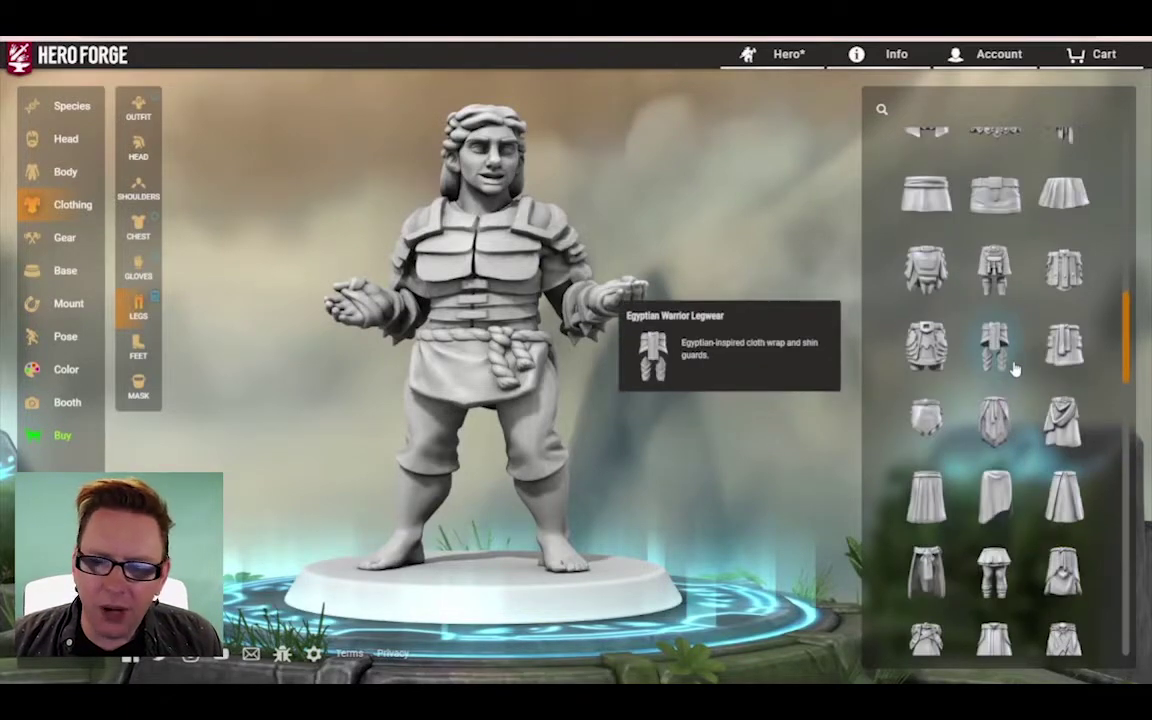
left_click(1064, 270)
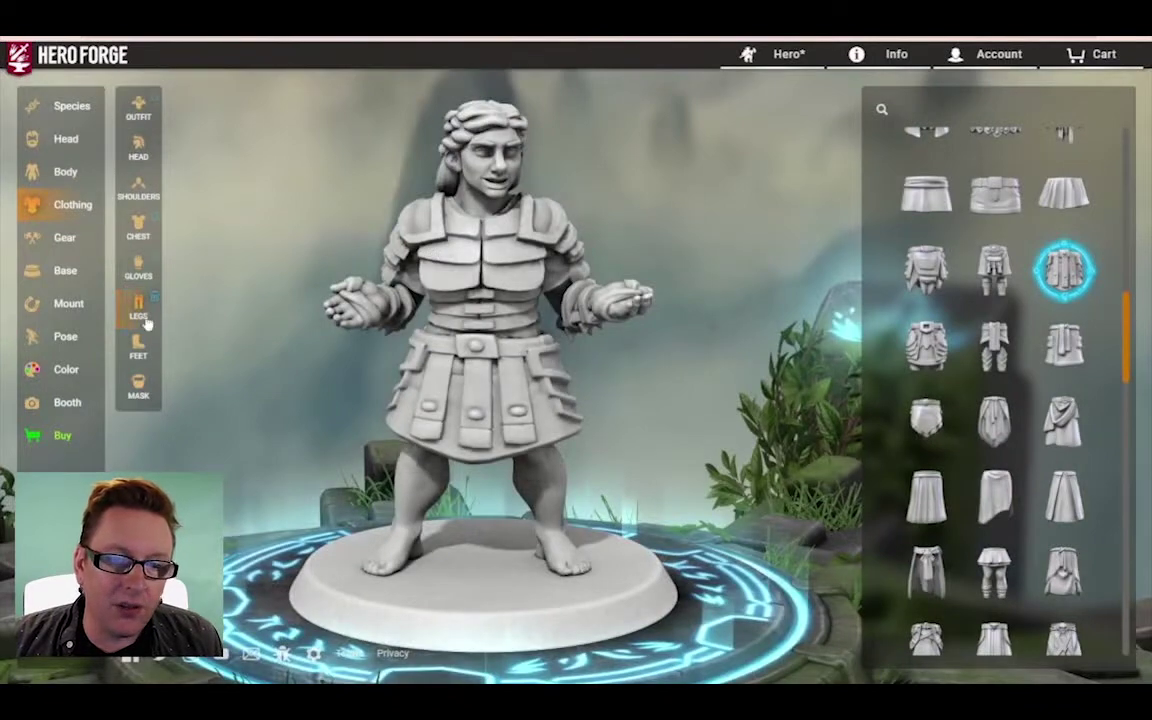
Step: Search the footwear for "Wrap", try the first wrapped boots, and equip the pair with crossed wrappings up the shins
left_click(138, 347)
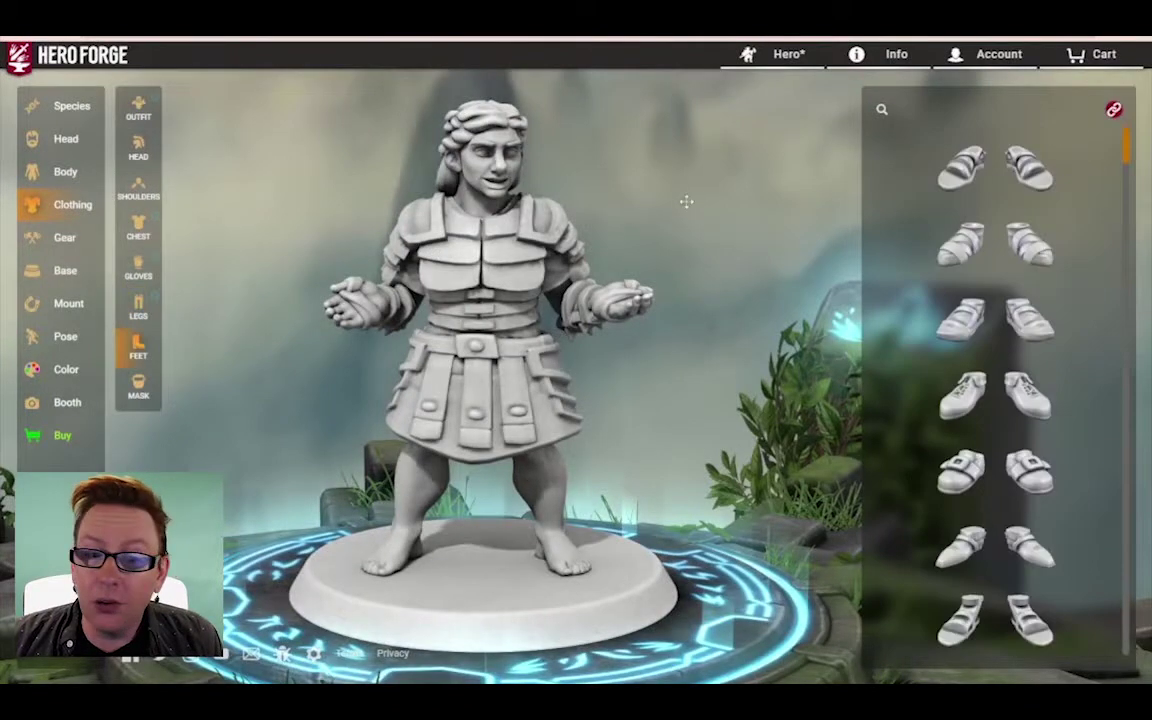
left_click(882, 109)
type("Wrap")
left_click(958, 190)
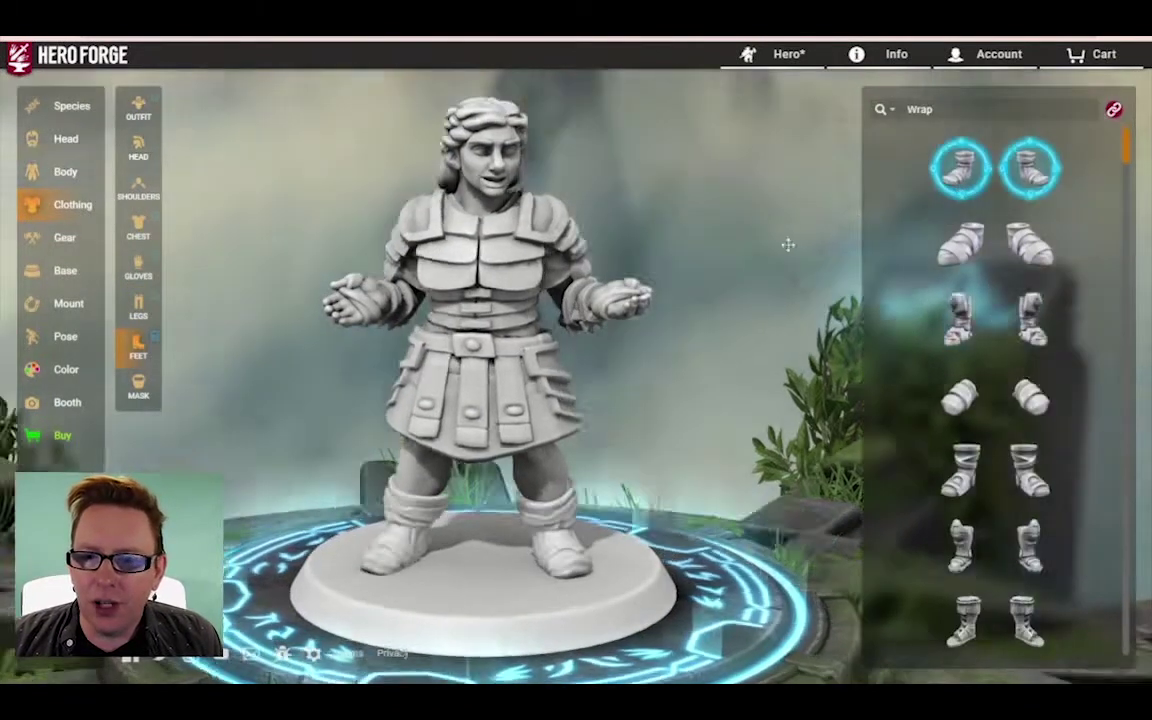
scroll(960, 380, "down", 1)
left_click(962, 392)
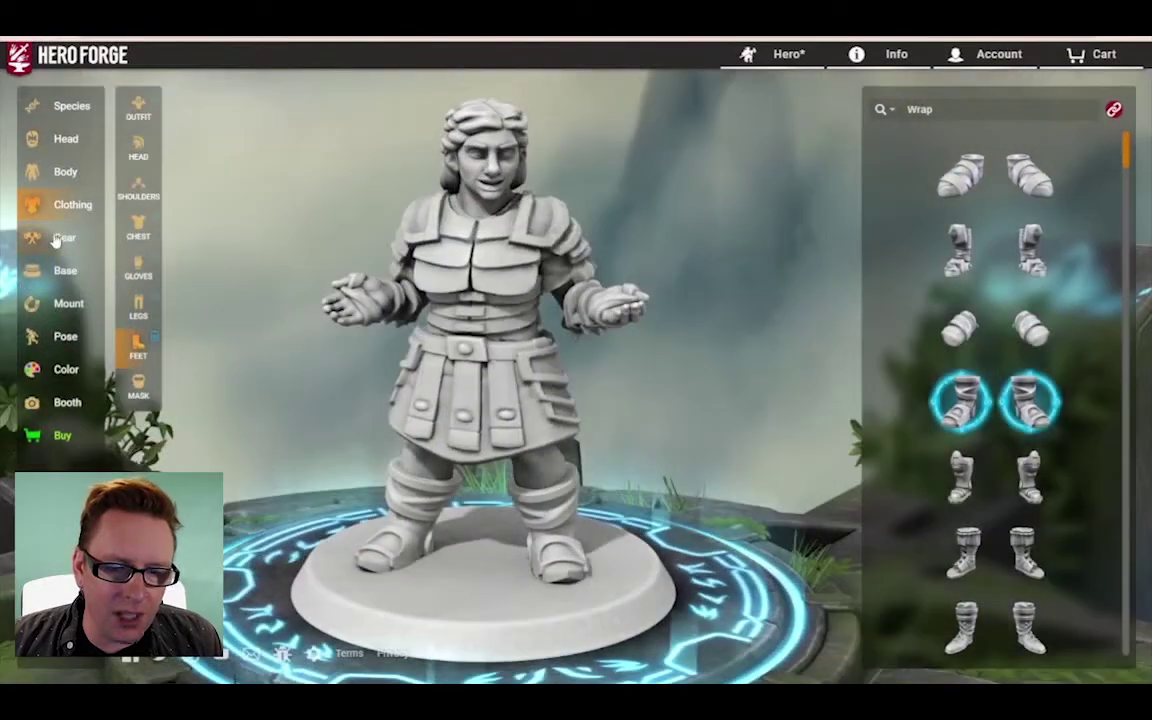
Step: Equip the backpack with a rolled bedroll on the character's back
left_click(58, 238)
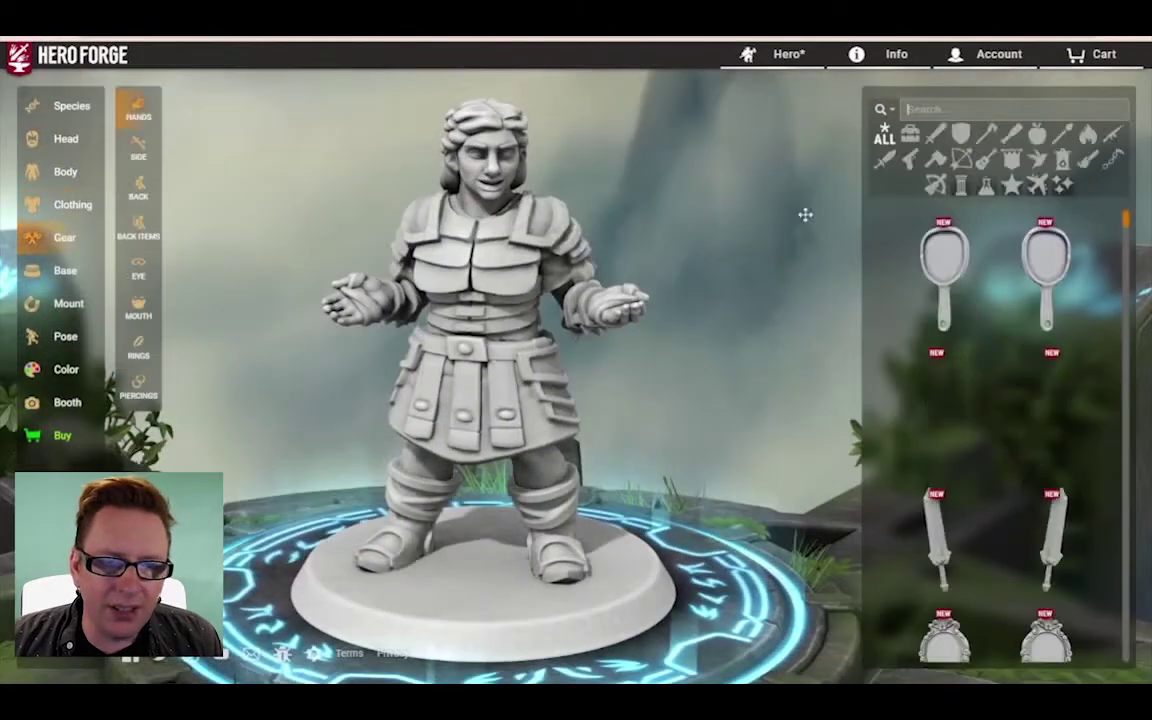
left_click(138, 190)
left_click(993, 393)
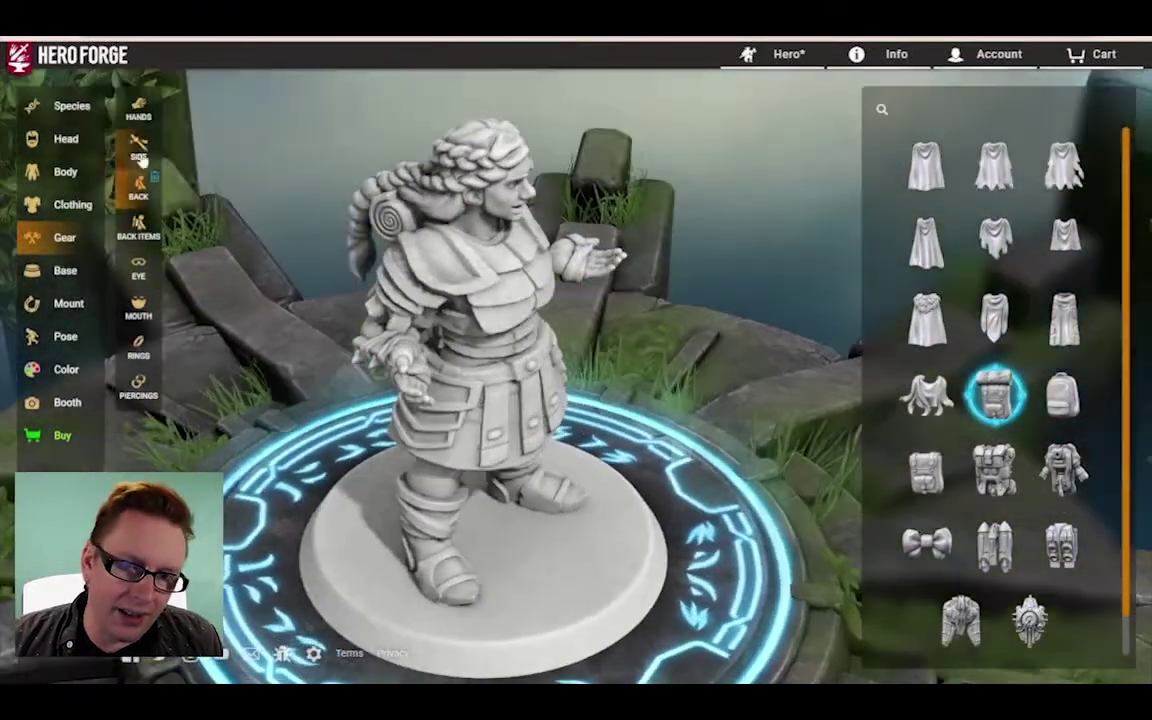
Step: Hang an axe from the character's hip and add the paired ring piercings
left_click(139, 152)
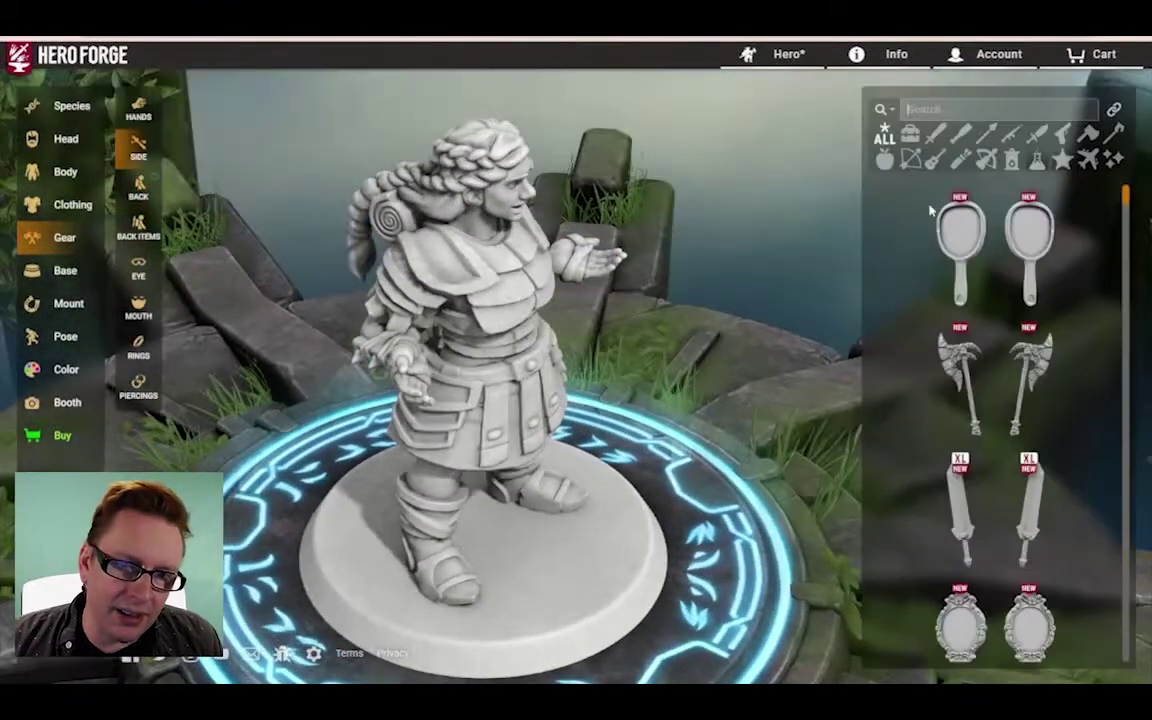
left_click(1088, 133)
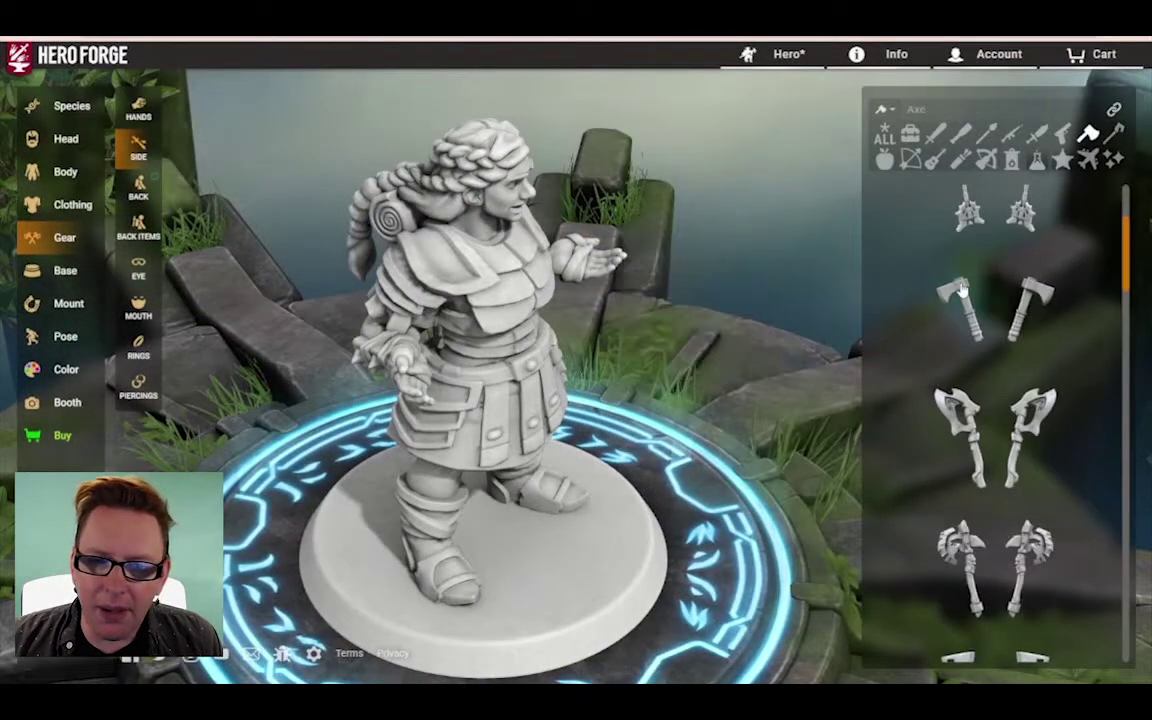
left_click(960, 337)
left_click(139, 388)
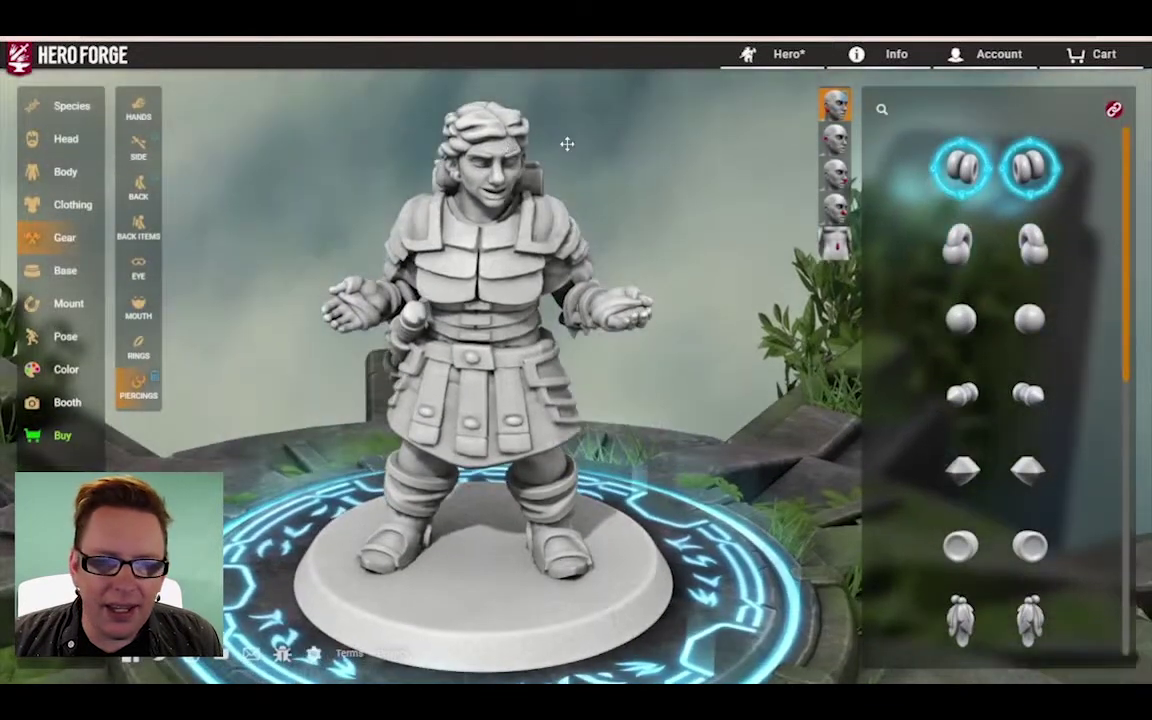
Step: Place the large double-bladed battle axe in the character's right hand
left_click(139, 110)
scroll(955, 337, "down", 3)
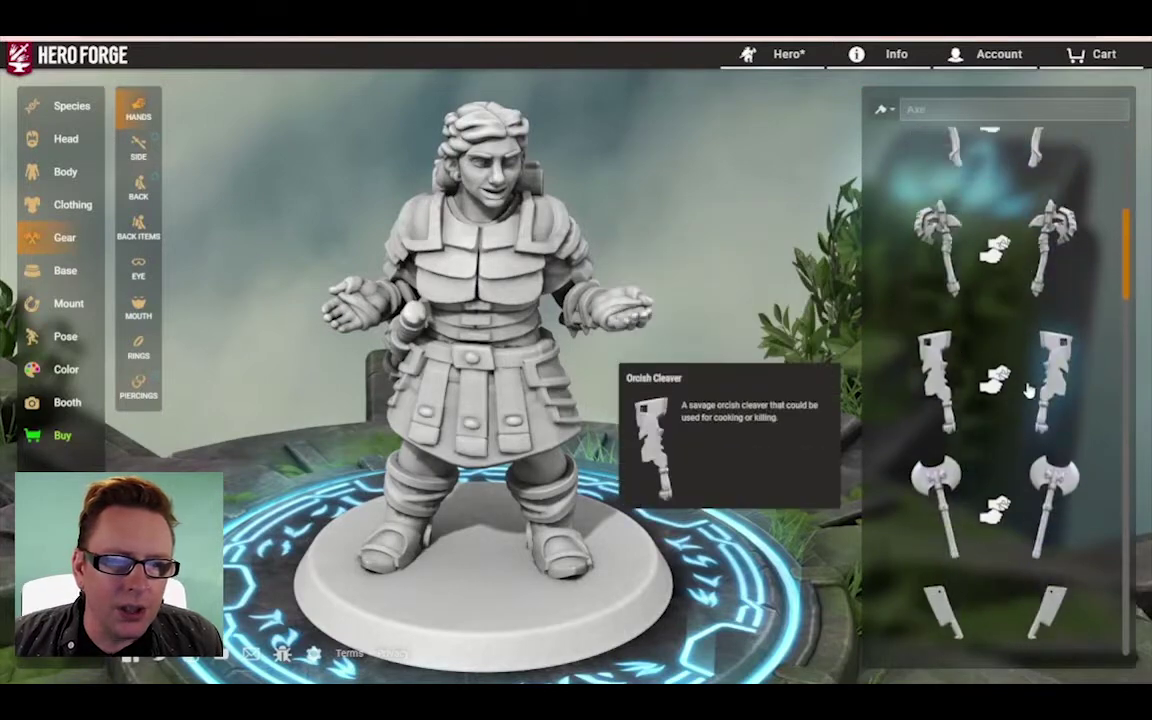
left_click(950, 337)
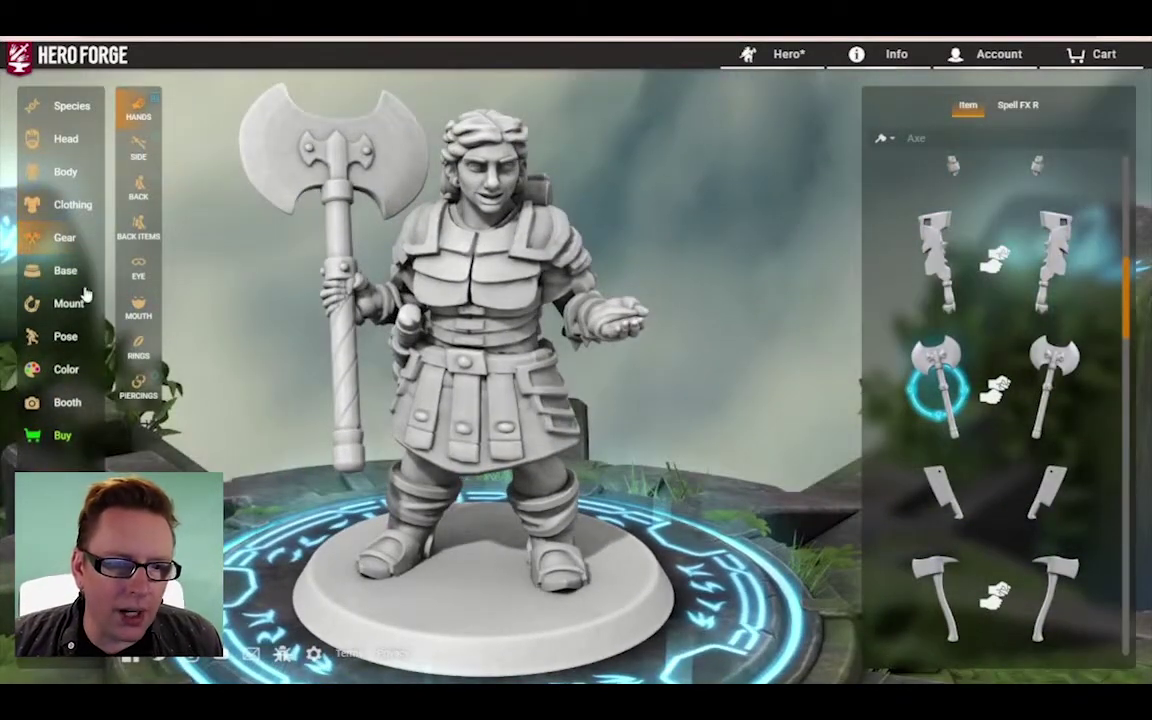
Step: Switch to the round wooden plank base and add the anvil as a base item
left_click(65, 269)
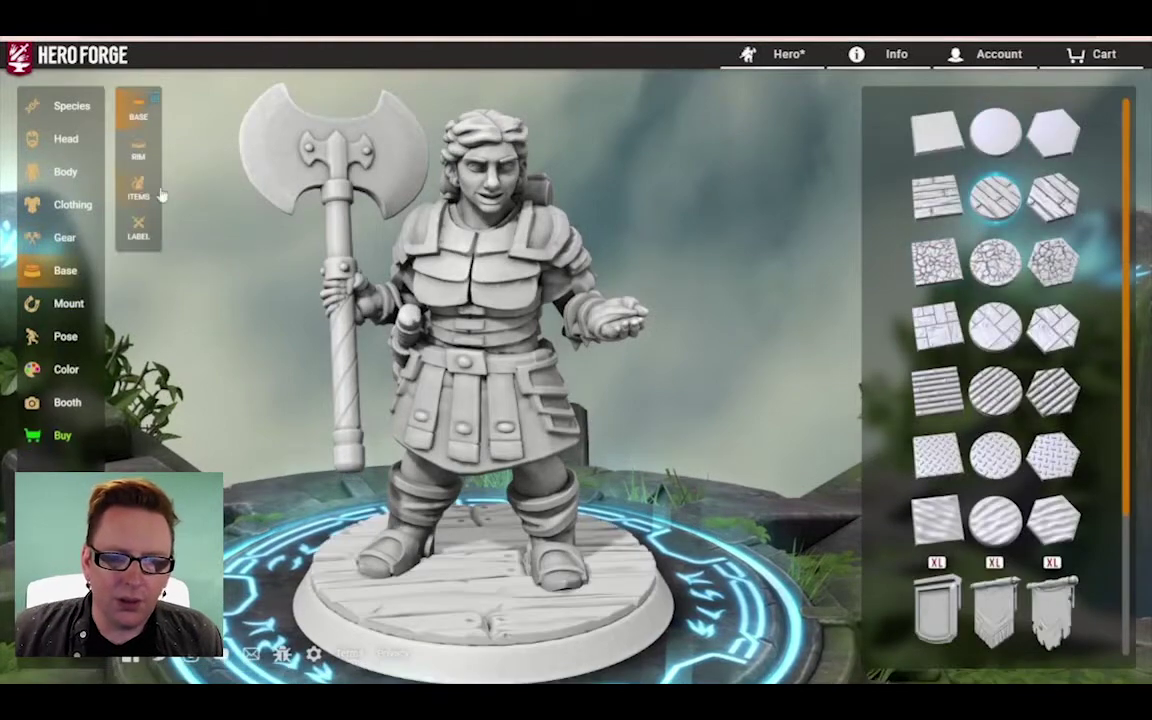
left_click(138, 188)
scroll(1015, 410, "down", 10)
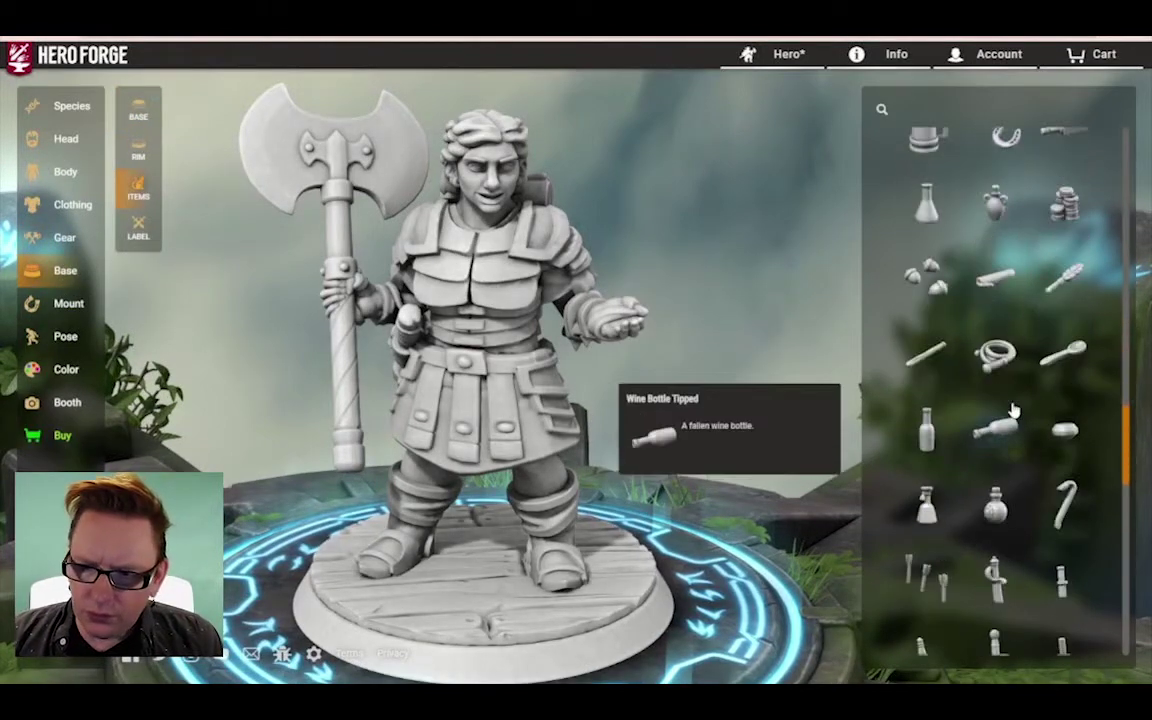
left_click(995, 265)
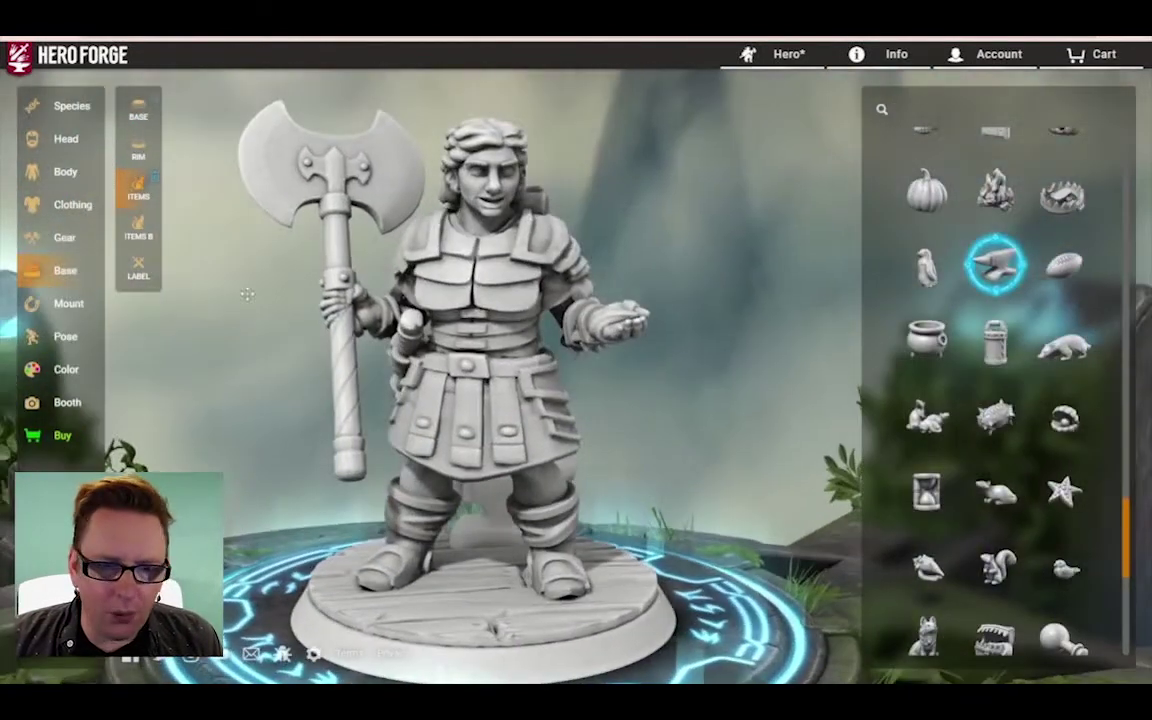
Step: Try the first few preset body poses, ending with the one that holds the left arm outstretched
left_click(63, 337)
left_click(945, 283)
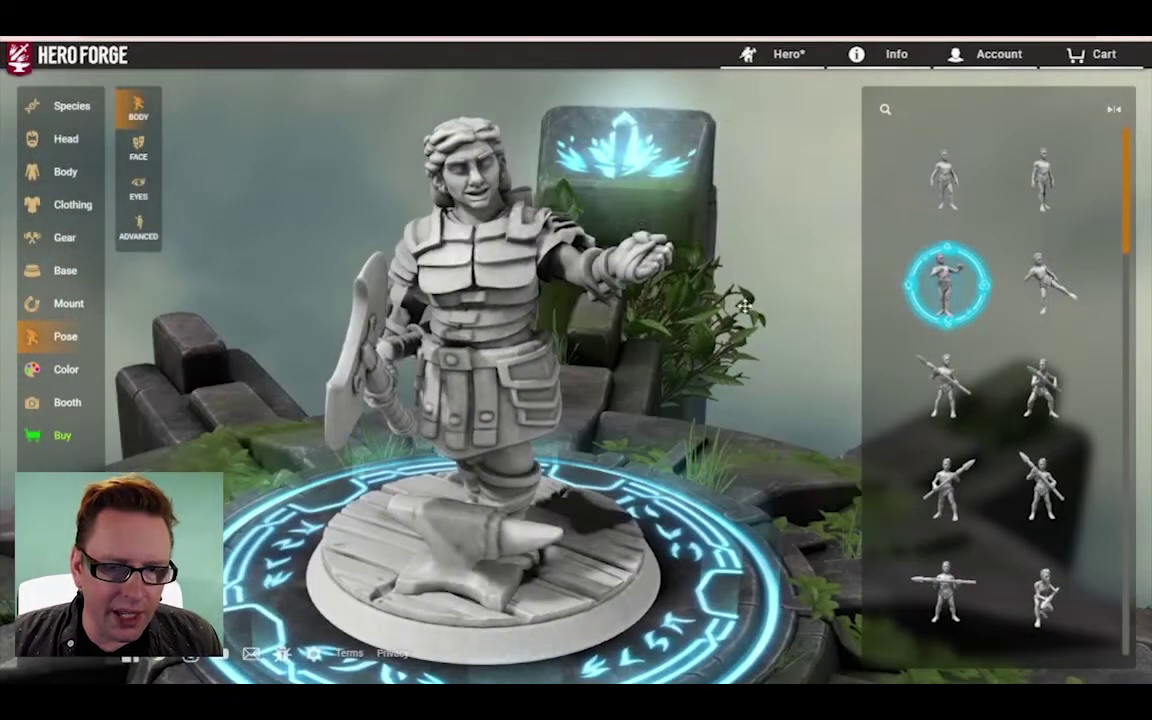
left_click(1042, 190)
left_click(940, 188)
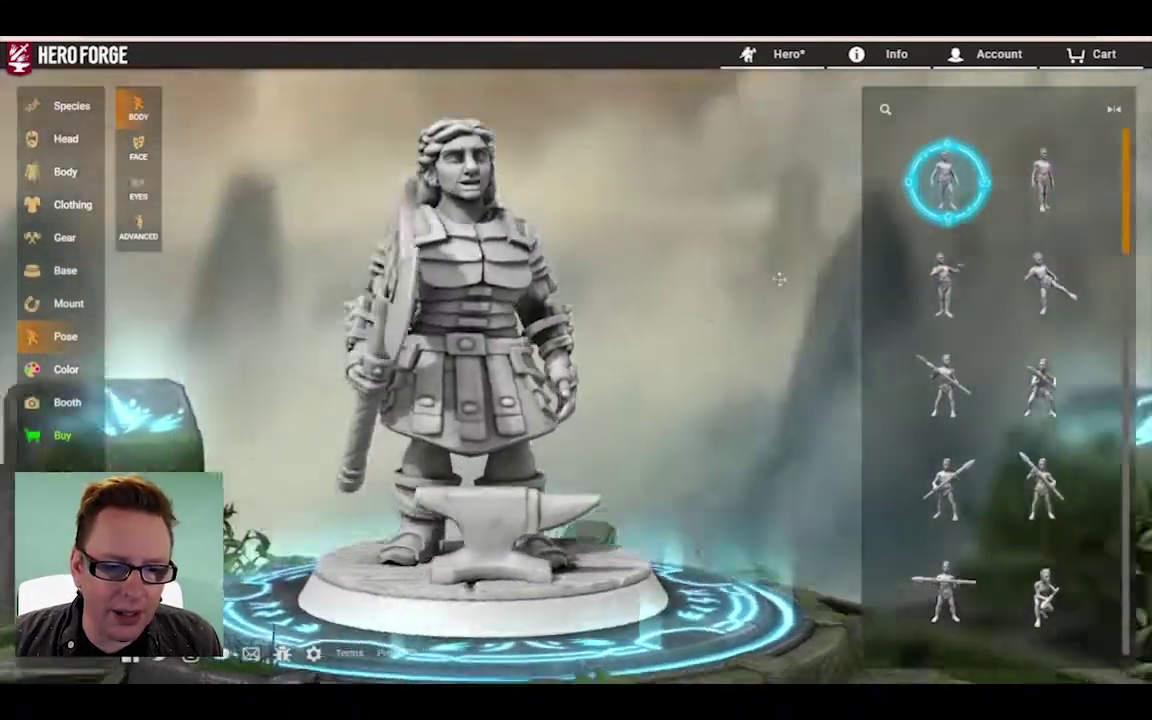
left_click(945, 283)
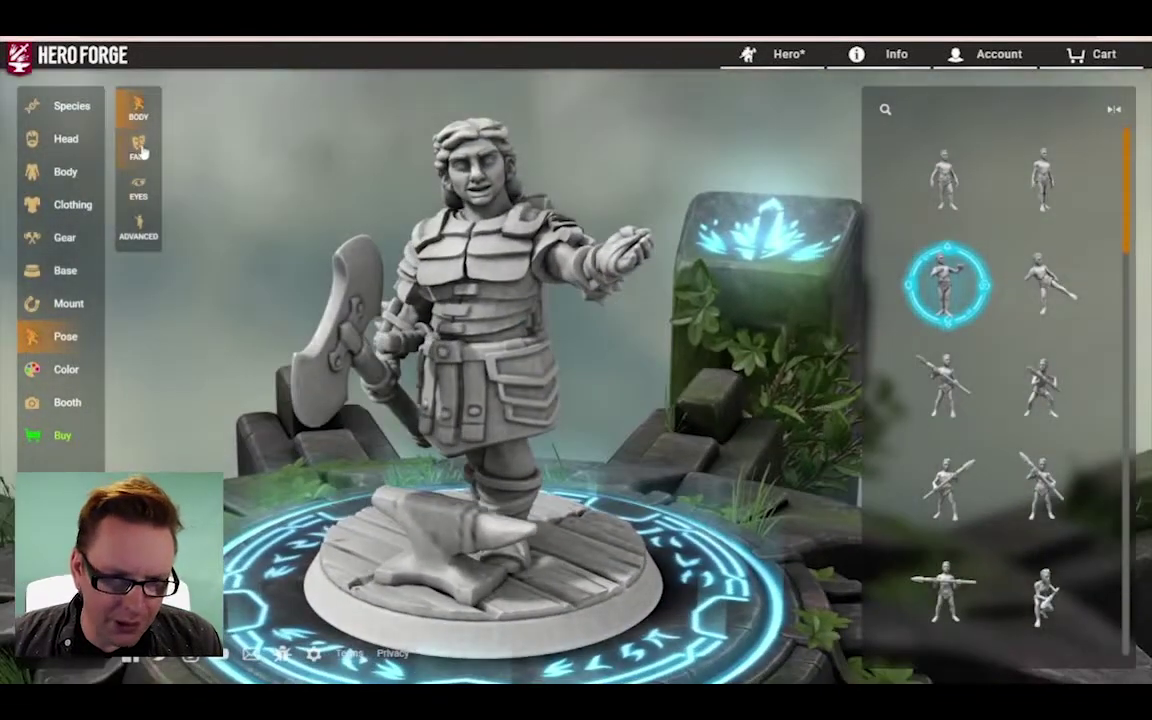
Step: Shape a shouting face with Smile, Snarl and AAAARRRGGGGHH!!! at roughly a quarter each and a slight touch of Cocky
left_click(139, 148)
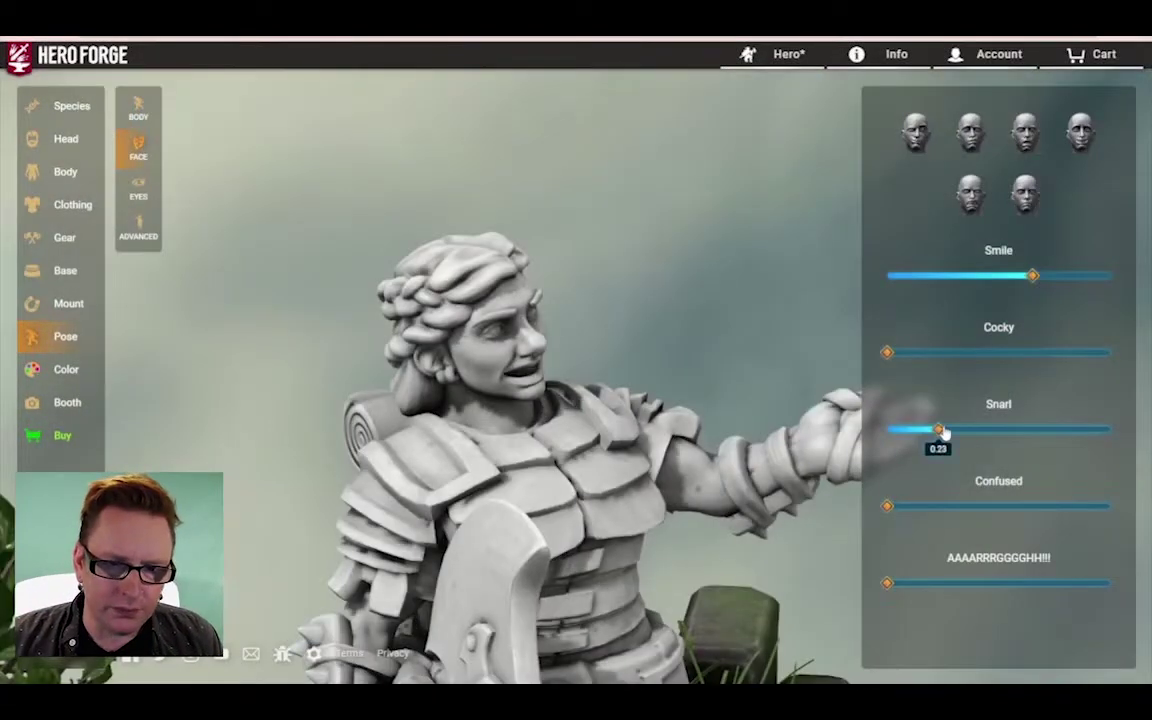
left_click_drag(944, 432, 949, 432)
left_click_drag(715, 345, 608, 332)
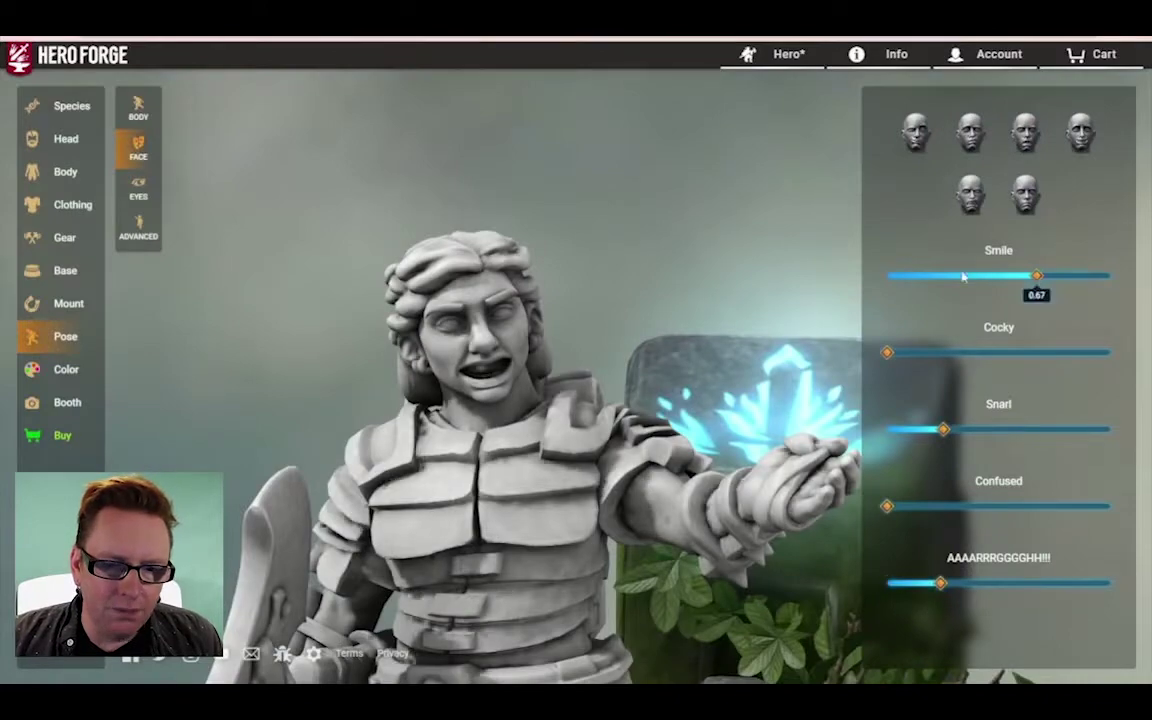
left_click_drag(690, 332, 628, 324)
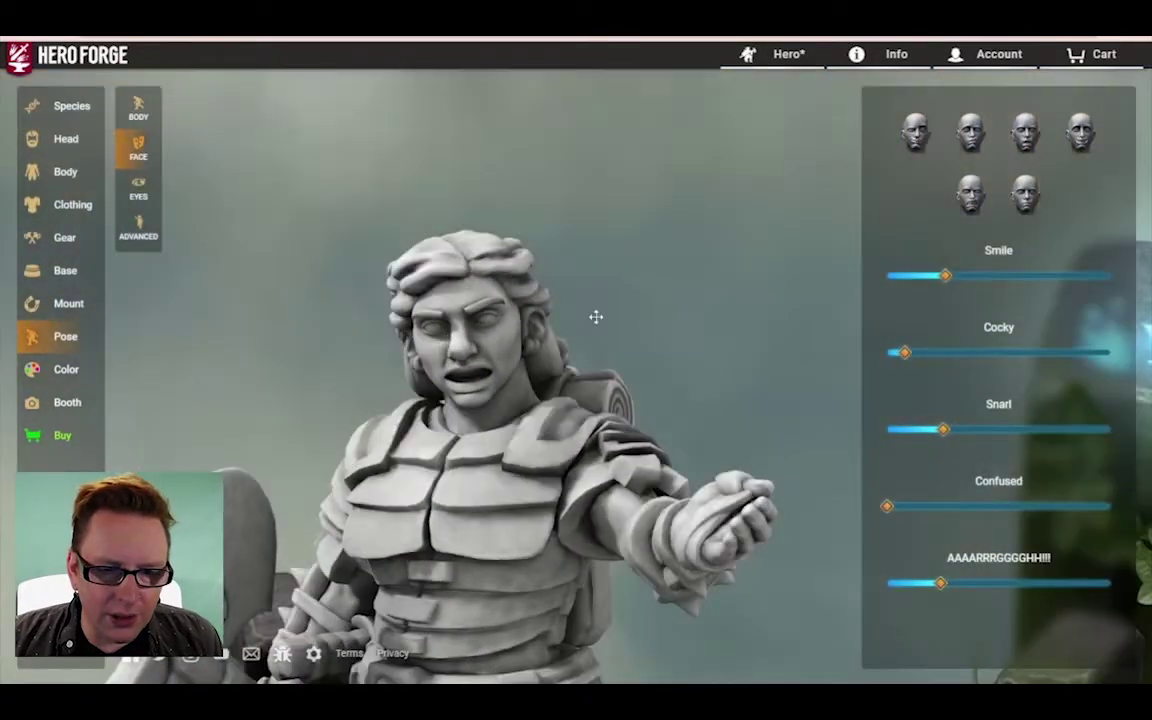
Step: Apply the preset standing body pose that holds the axe upright and bends the left arm at the waist
left_click(131, 241)
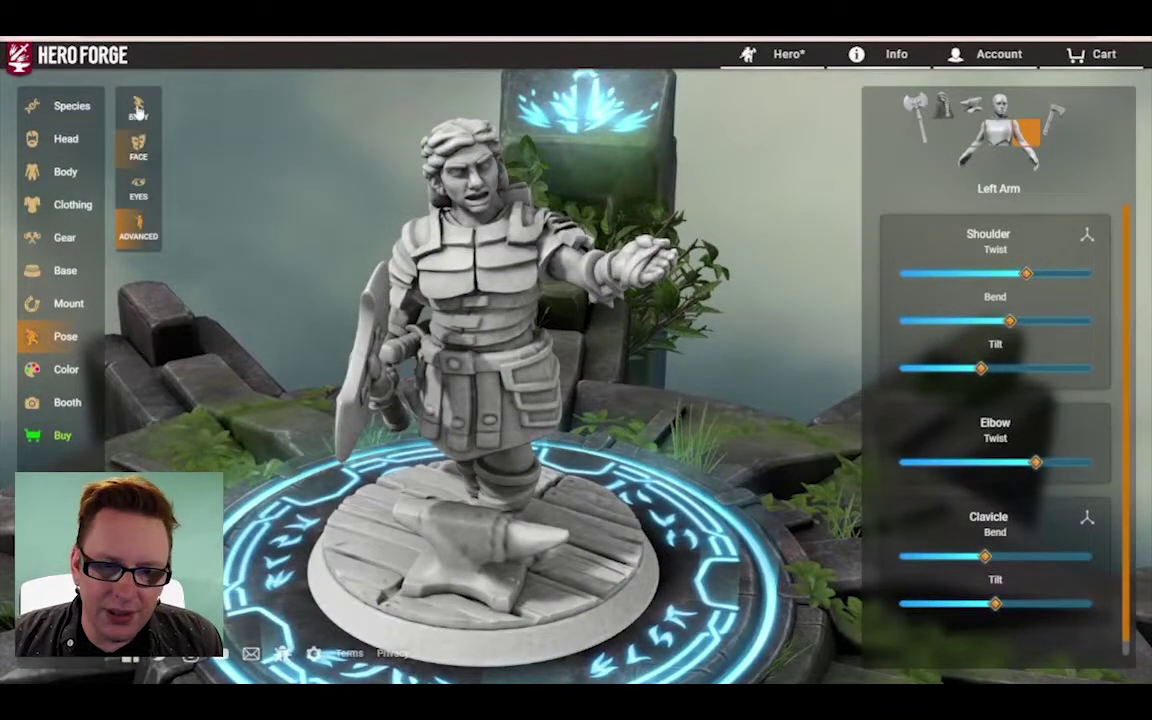
left_click(138, 108)
scroll(910, 386, "down", 4)
left_click(1045, 422)
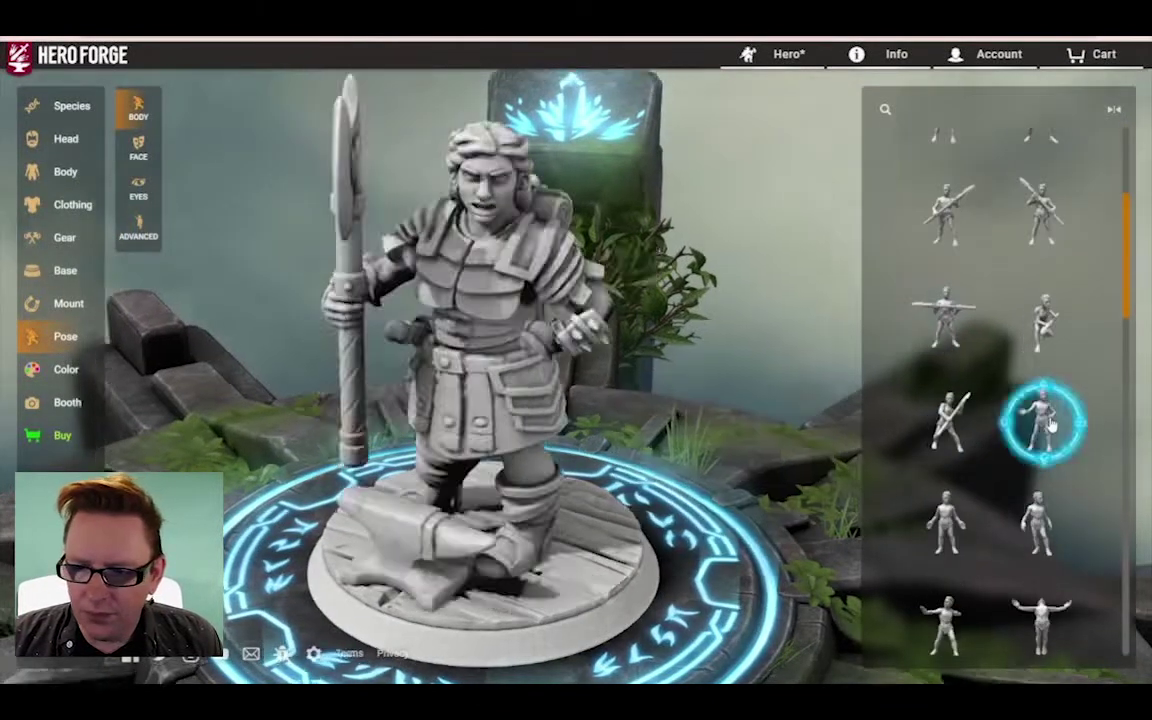
left_click_drag(653, 526, 595, 564)
Step: Move the anvil to maximum Forwards and minimum Sideways, twist it slightly, and set the axe's grip position to -0.11 so it rests on the anvil
left_click(139, 226)
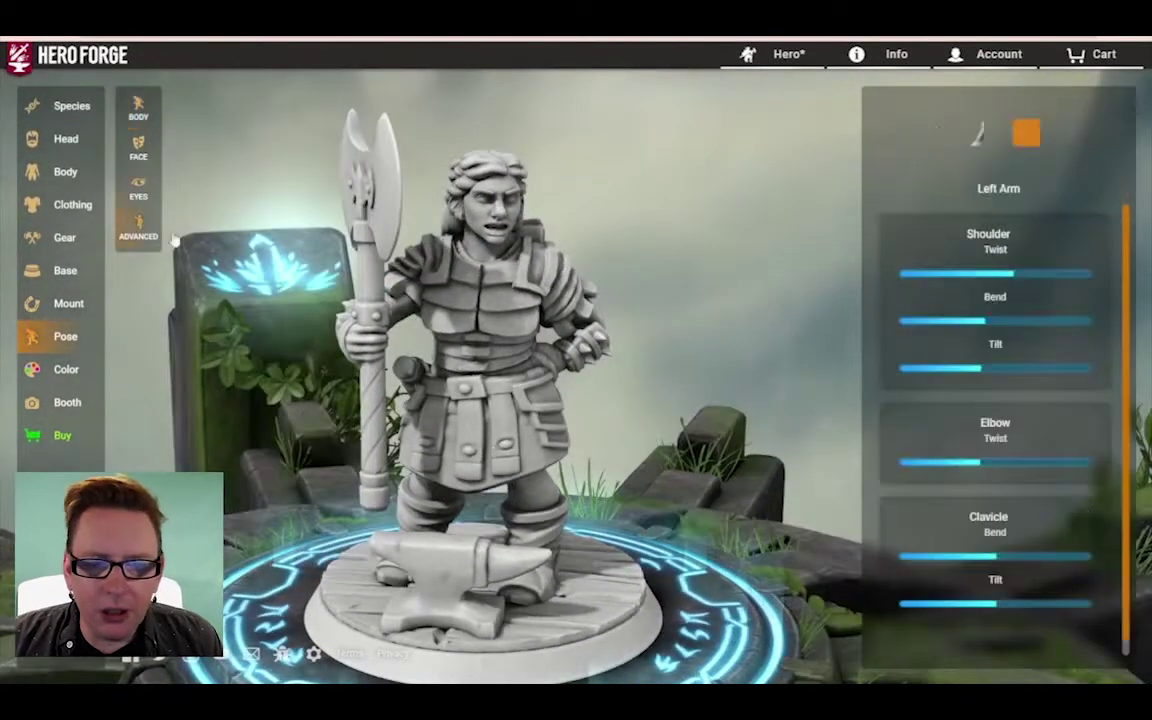
left_click(971, 104)
left_click_drag(995, 387, 945, 390)
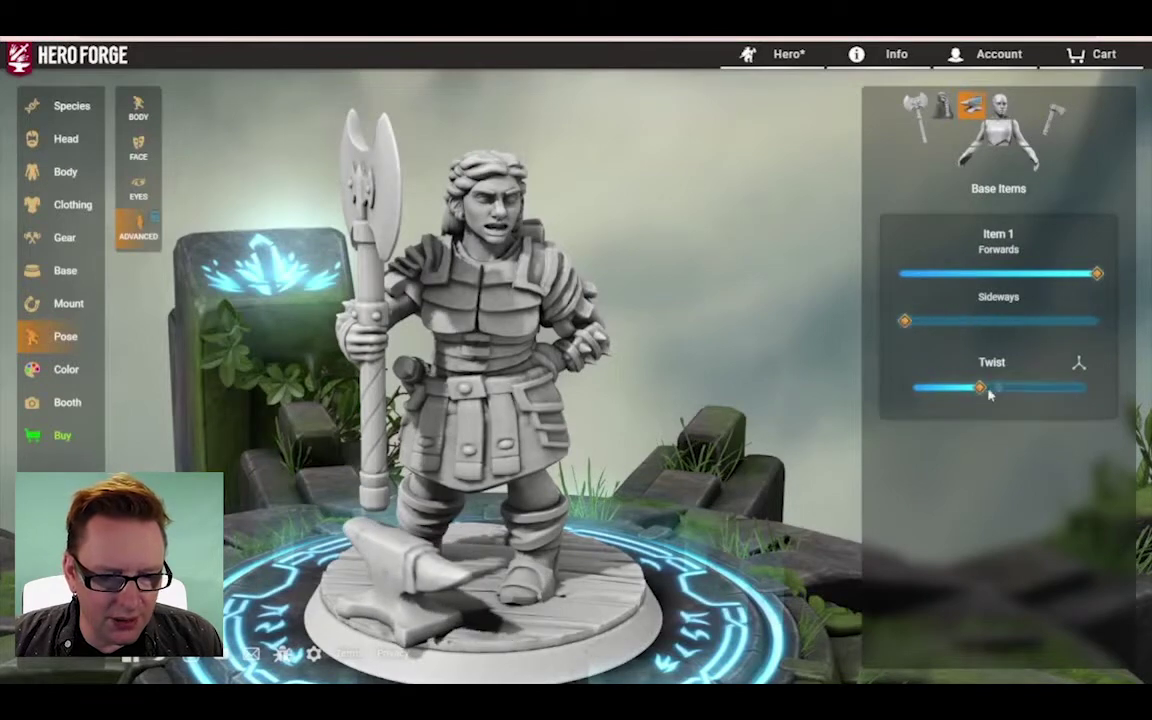
mouse_move(843, 387)
left_mouse_down()
mouse_move(712, 383)
mouse_move(823, 384)
left_mouse_up()
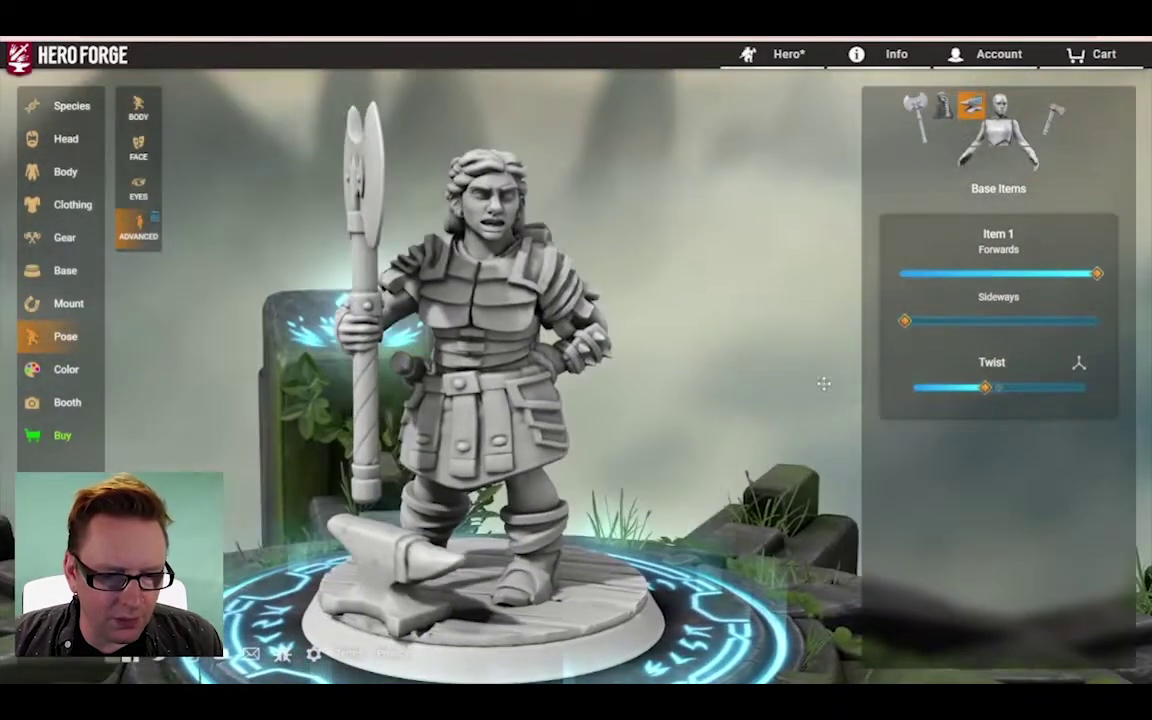
left_click(925, 115)
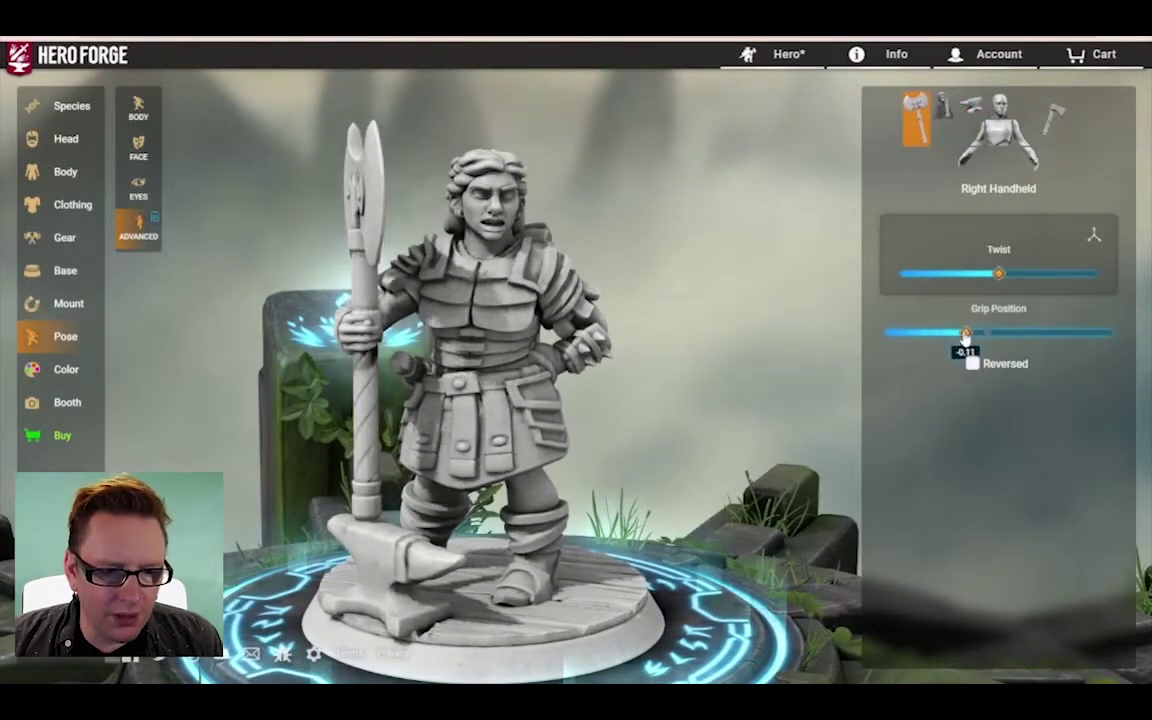
left_click_drag(850, 345, 792, 344)
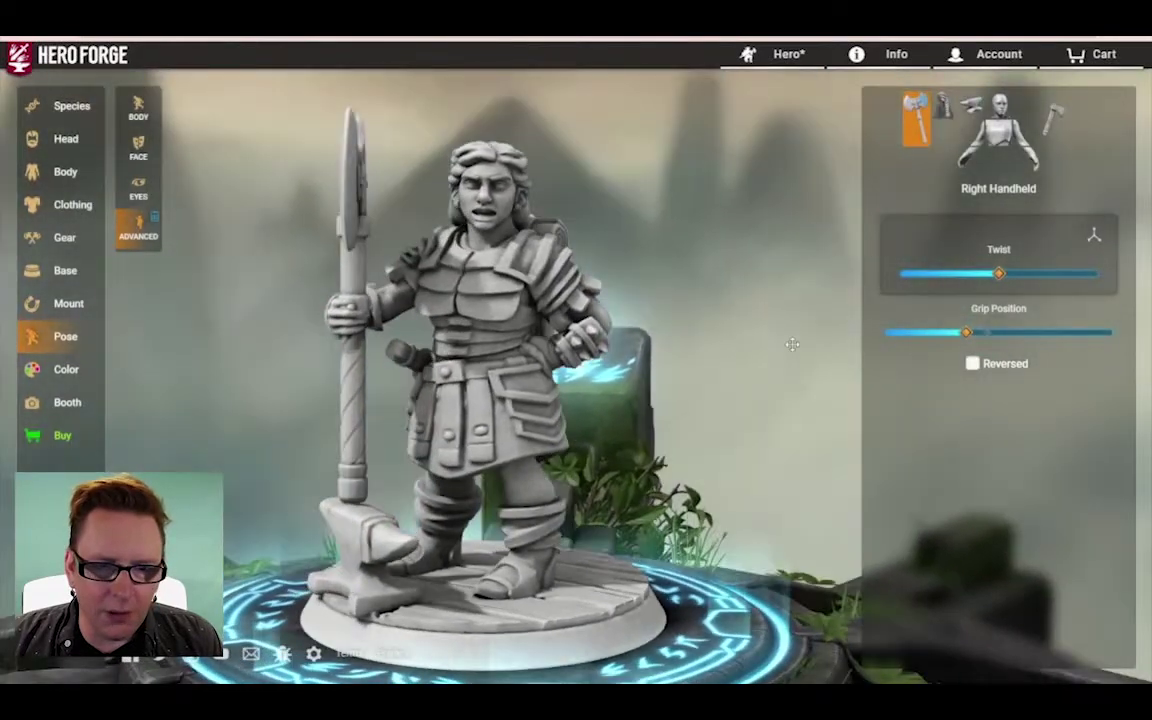
Step: Adjust the left arm's shoulder and elbow to place the hand on the hip, and twist the axe so its blades face forward
left_click(1025, 160)
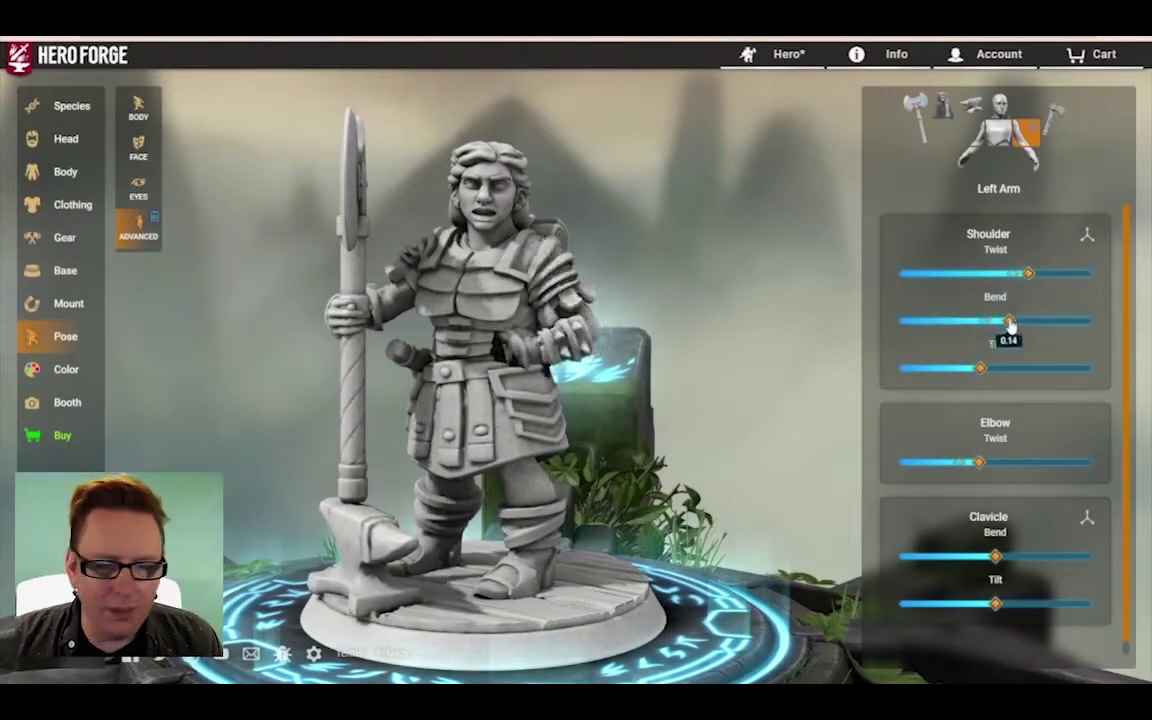
left_click_drag(727, 327, 762, 392)
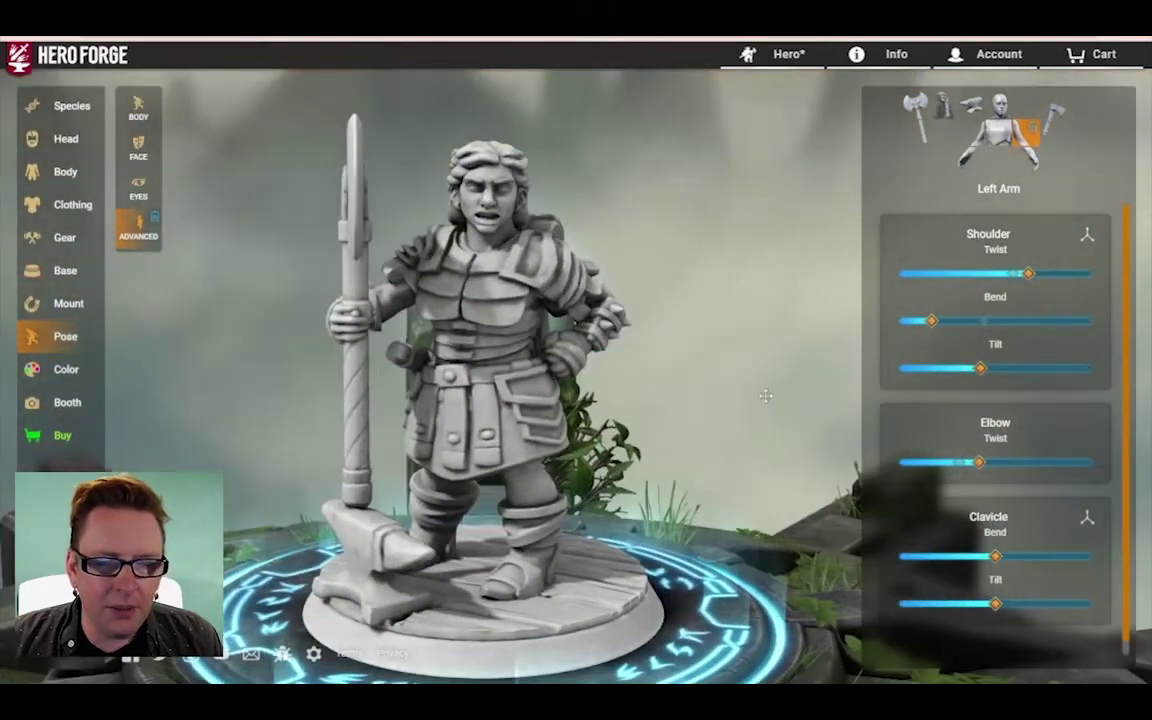
left_click(916, 118)
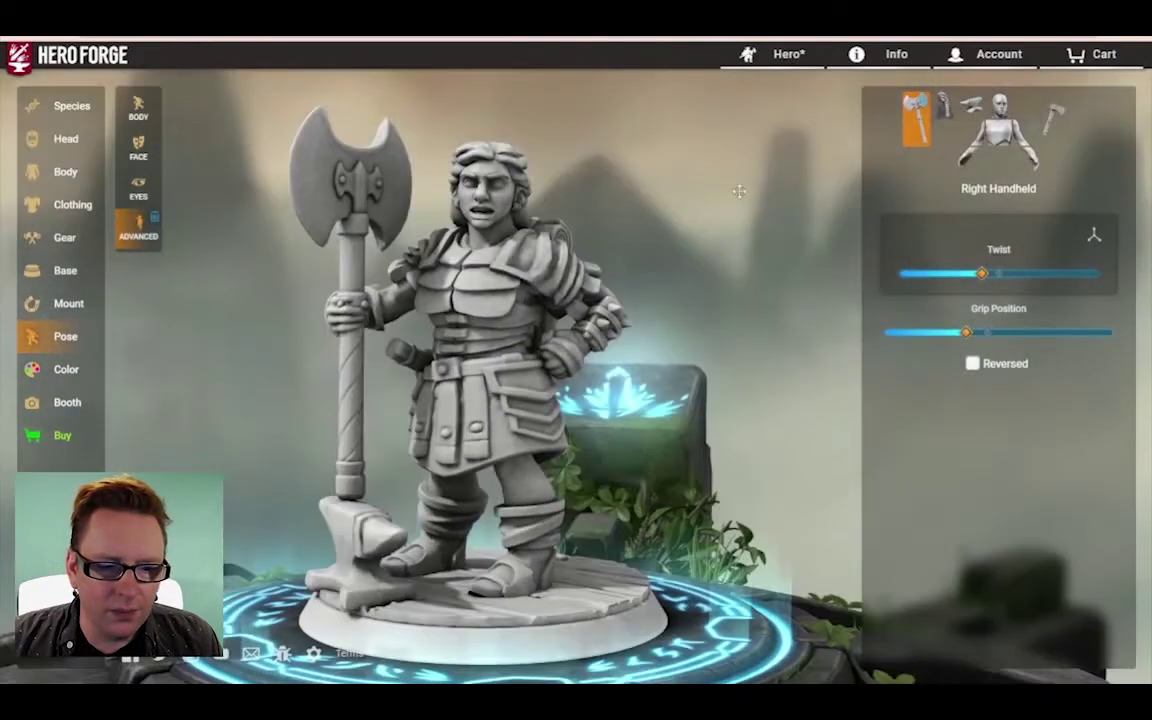
Step: Try raising the Bend of hair sections 1 to 5 to maximum so the braid swings out over the right shoulder
left_click(943, 104)
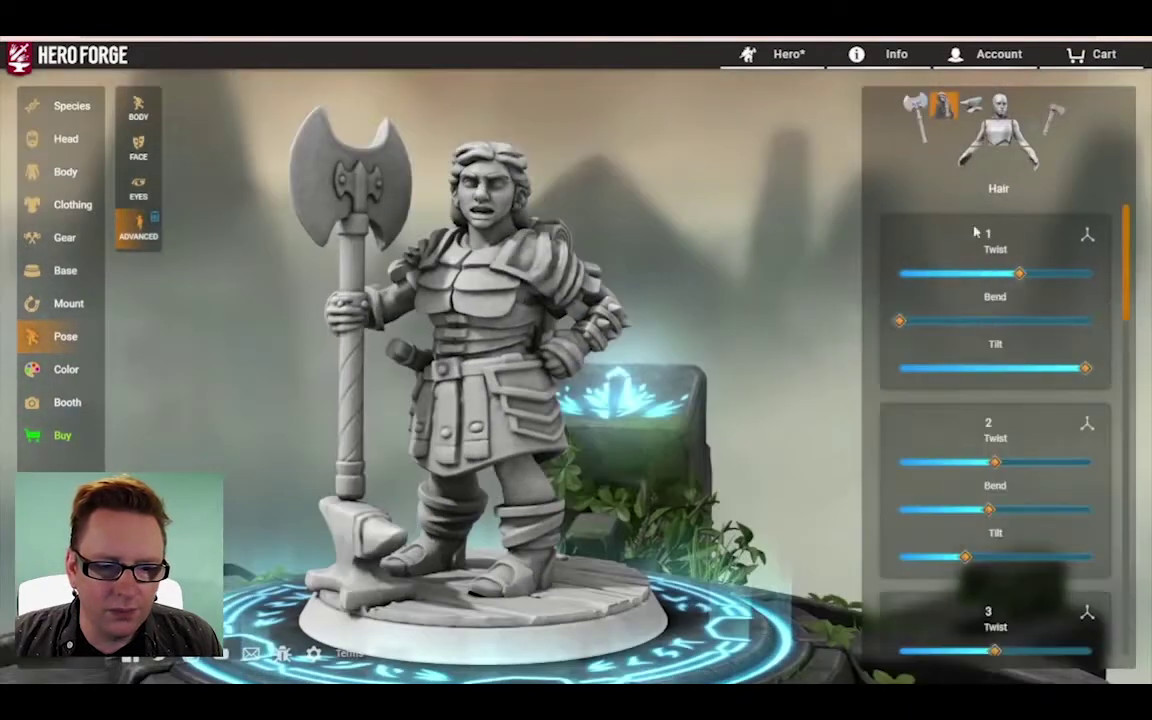
left_click_drag(393, 272, 897, 275)
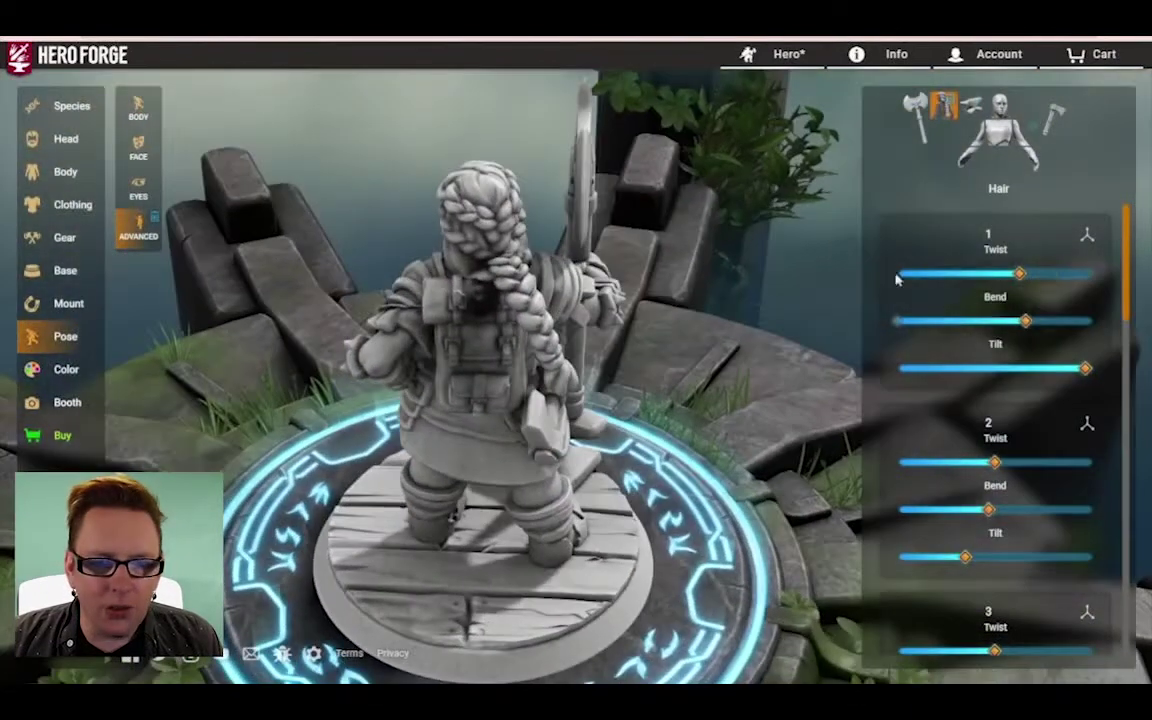
left_click_drag(1025, 320, 1113, 310)
left_click_drag(1005, 510, 1118, 436)
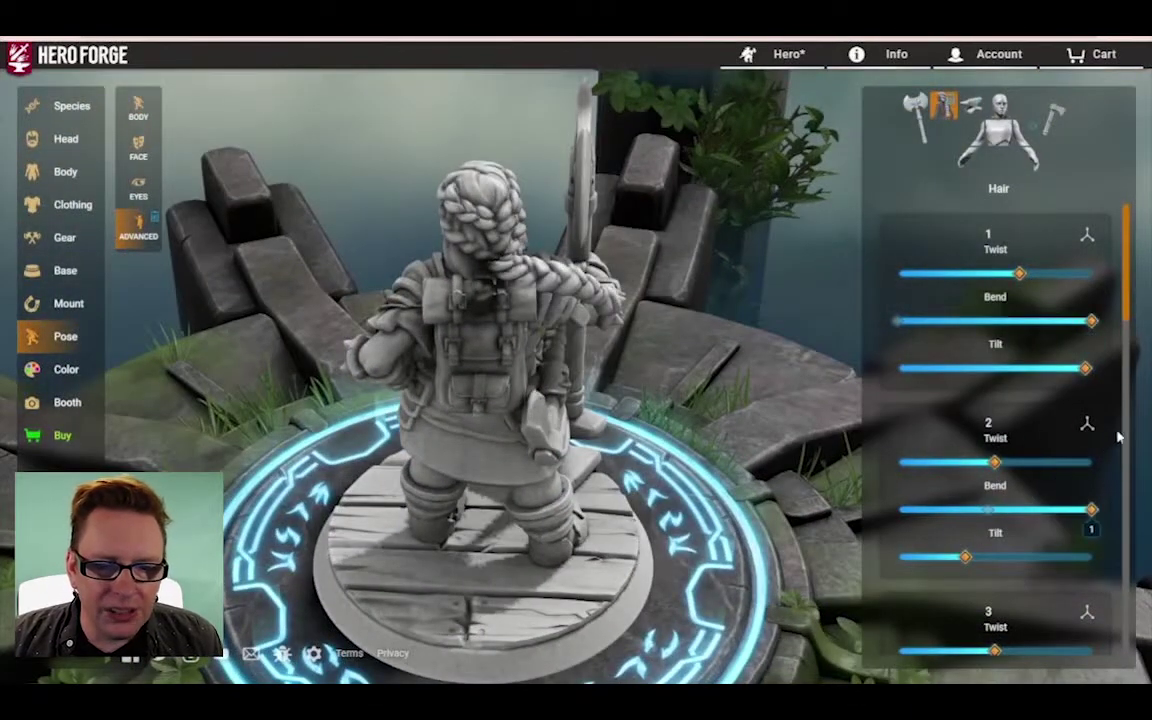
scroll(1026, 468, "down", 6)
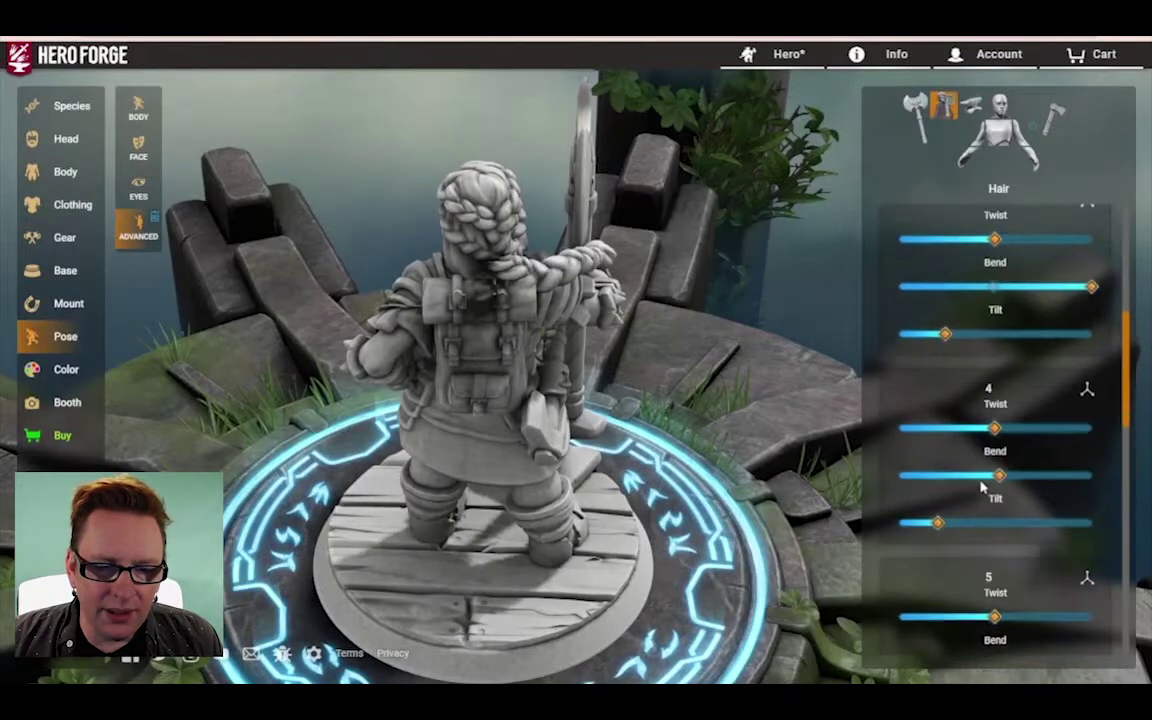
left_click_drag(1035, 457, 1100, 453)
left_click_drag(1000, 269, 1108, 250)
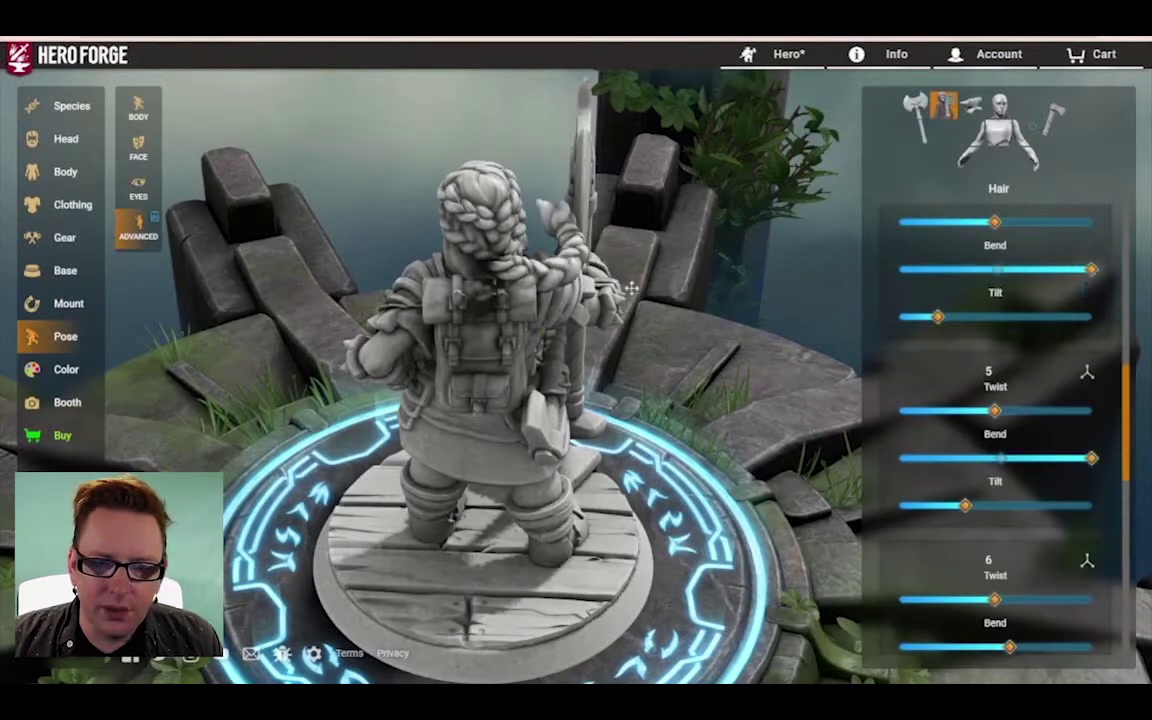
Step: Set the Tilt of hair sections 3 and 4 to -1 to bring the braid around the shoulder
left_click_drag(617, 290, 426, 329)
left_click_drag(937, 317, 972, 318)
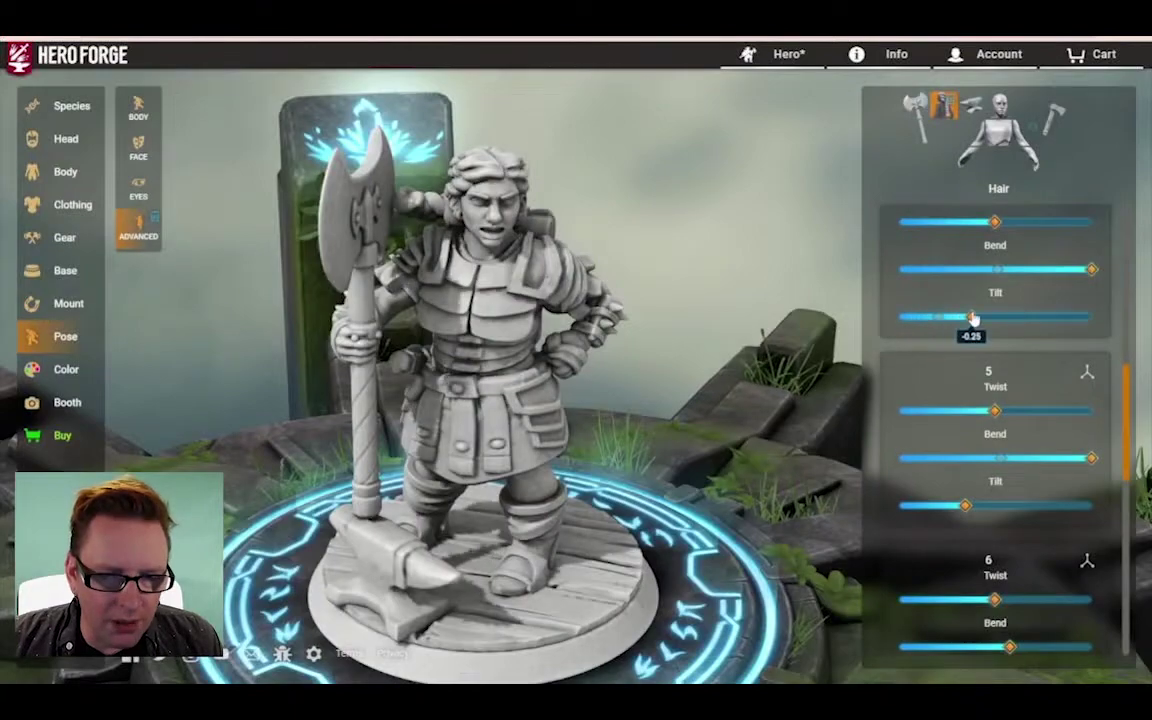
scroll(944, 334, "up", 2)
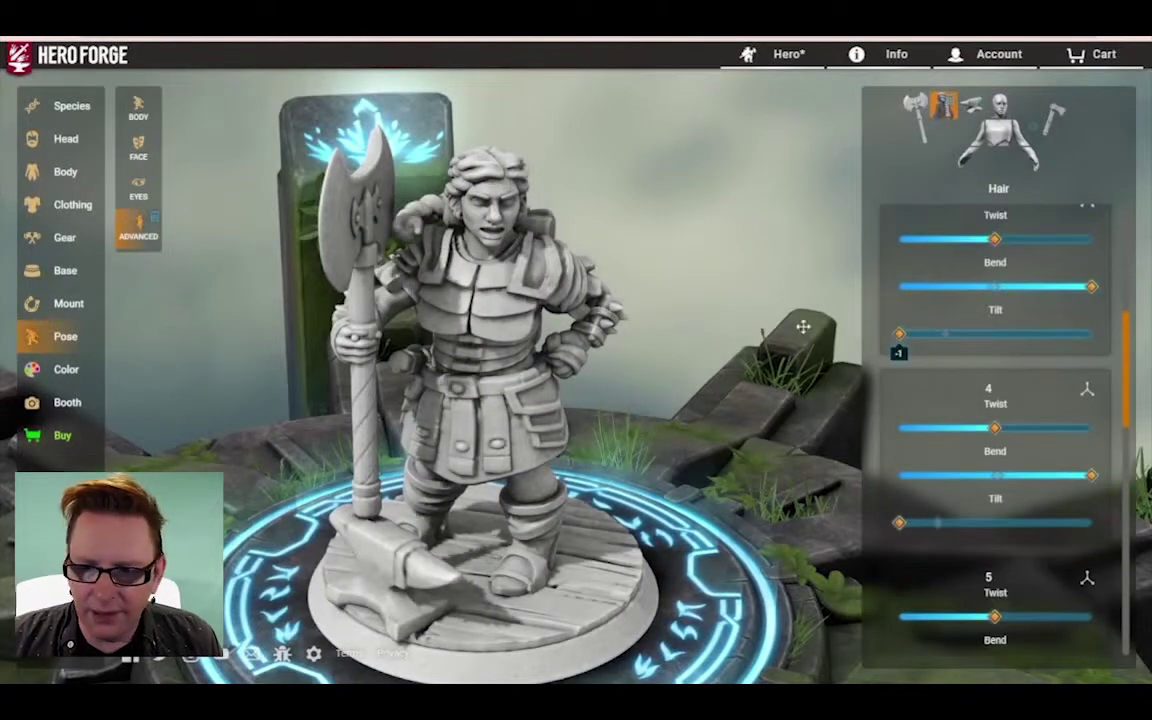
left_click_drag(802, 326, 600, 343)
left_click_drag(729, 274, 232, 250)
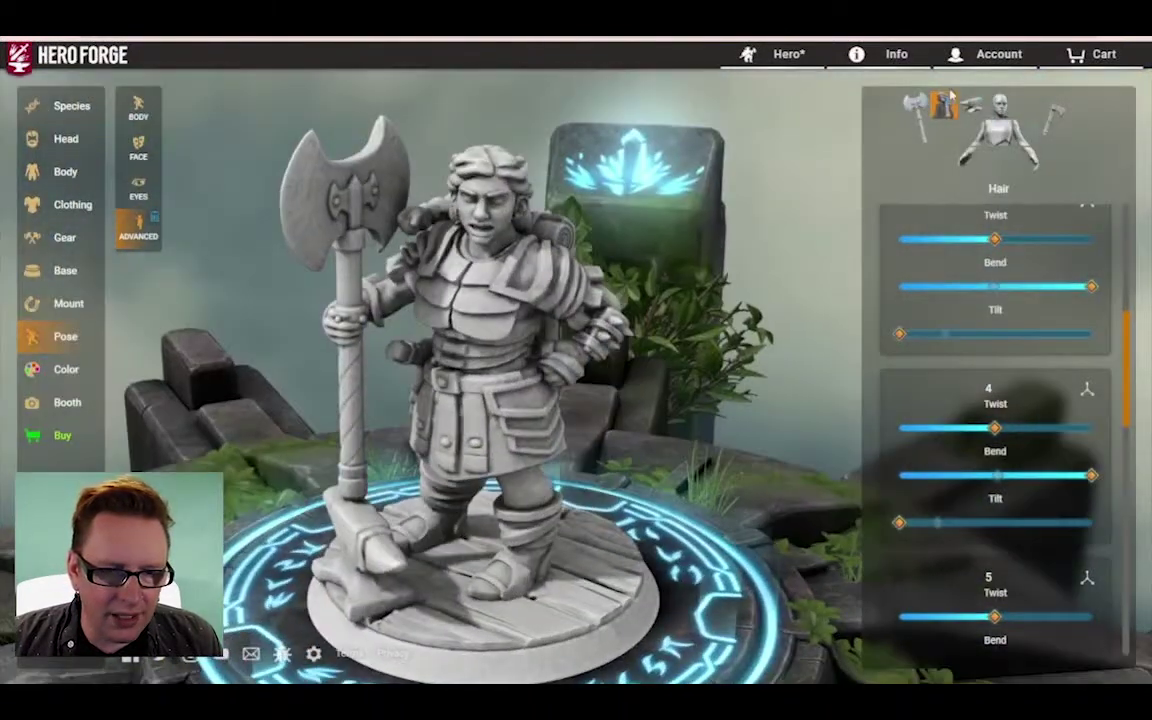
Step: Turn the head towards the figure's left by raising the first head section's Twist, and test the second section's Tilt
left_click(997, 107)
left_click_drag(1002, 273, 1056, 273)
left_click_drag(580, 299, 672, 292)
left_click_drag(560, 219, 273, 249)
left_click_drag(993, 557, 1038, 556)
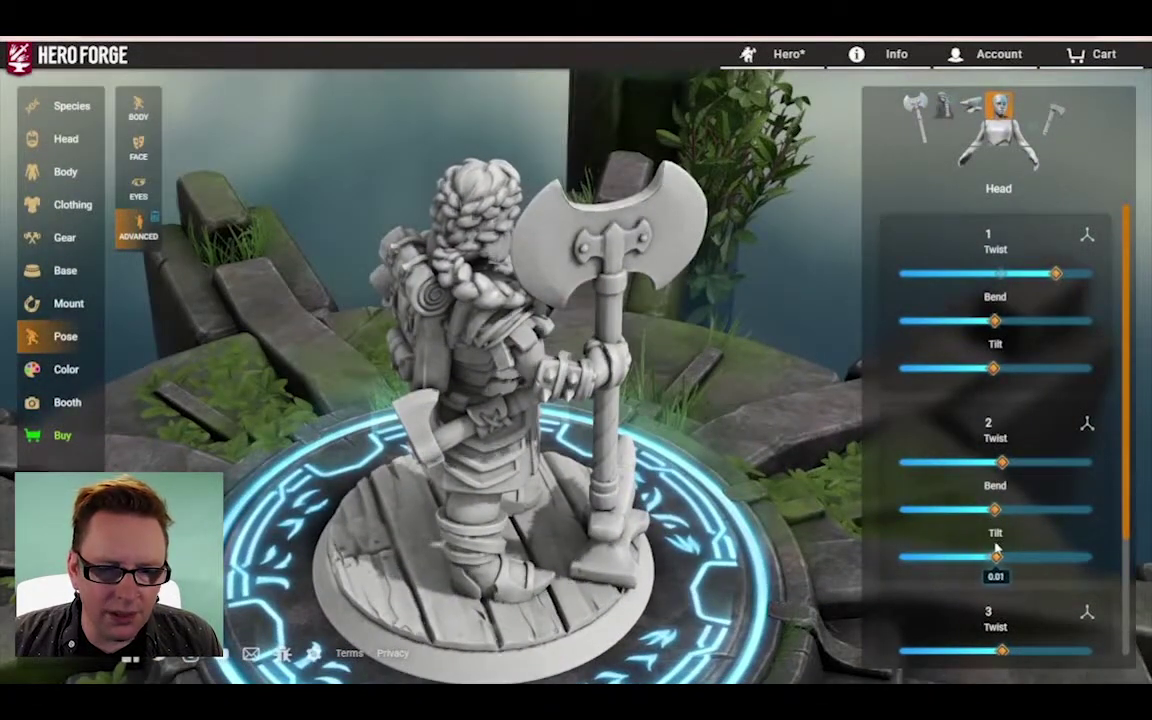
Step: Raise the Twist of hair section 1 slightly and lower the Twist of section 2 below its default
left_click(943, 105)
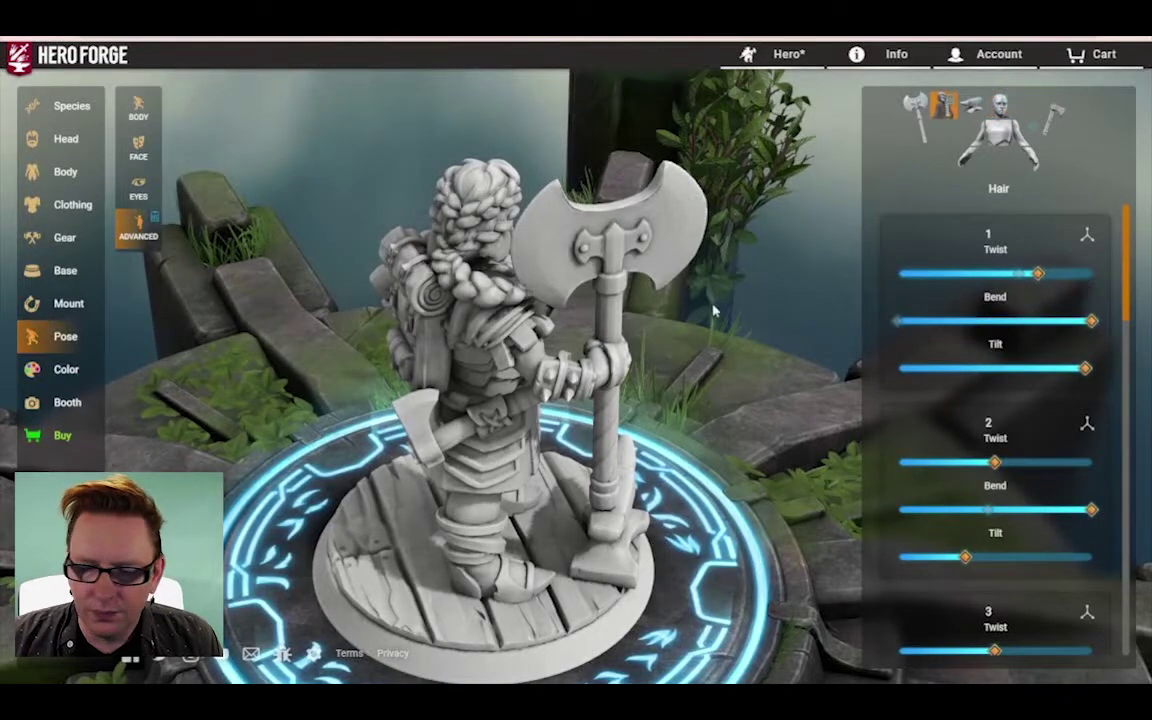
left_click_drag(714, 310, 202, 256)
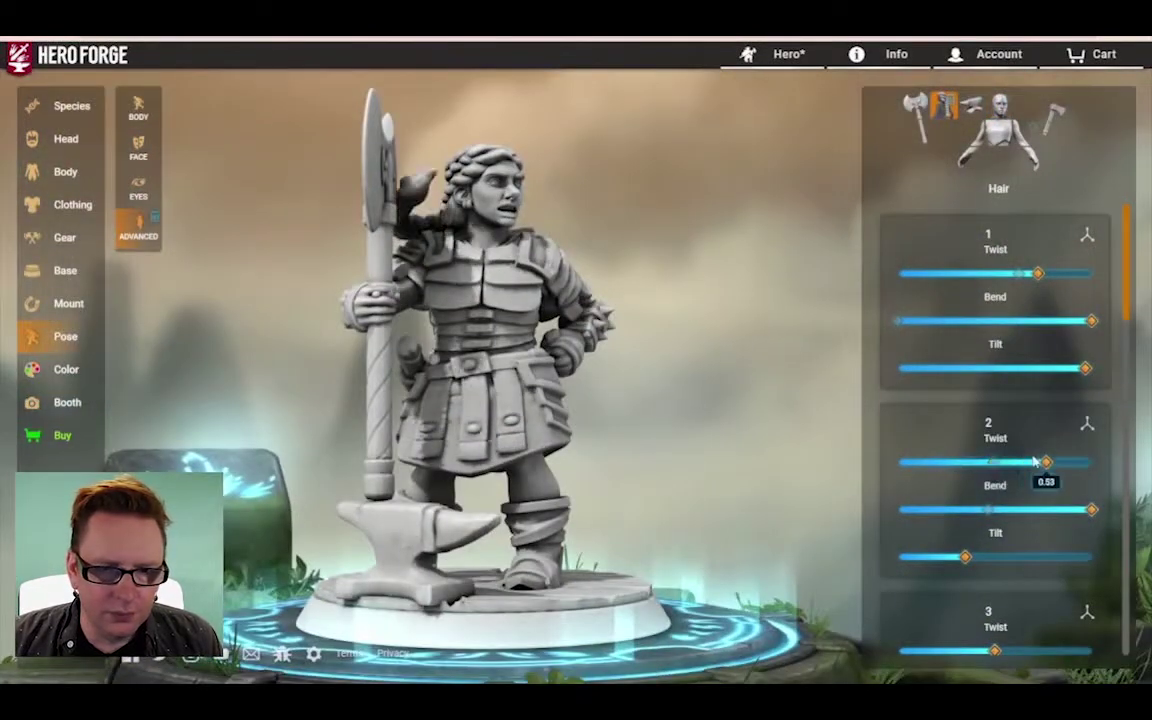
left_click_drag(850, 470, 806, 404)
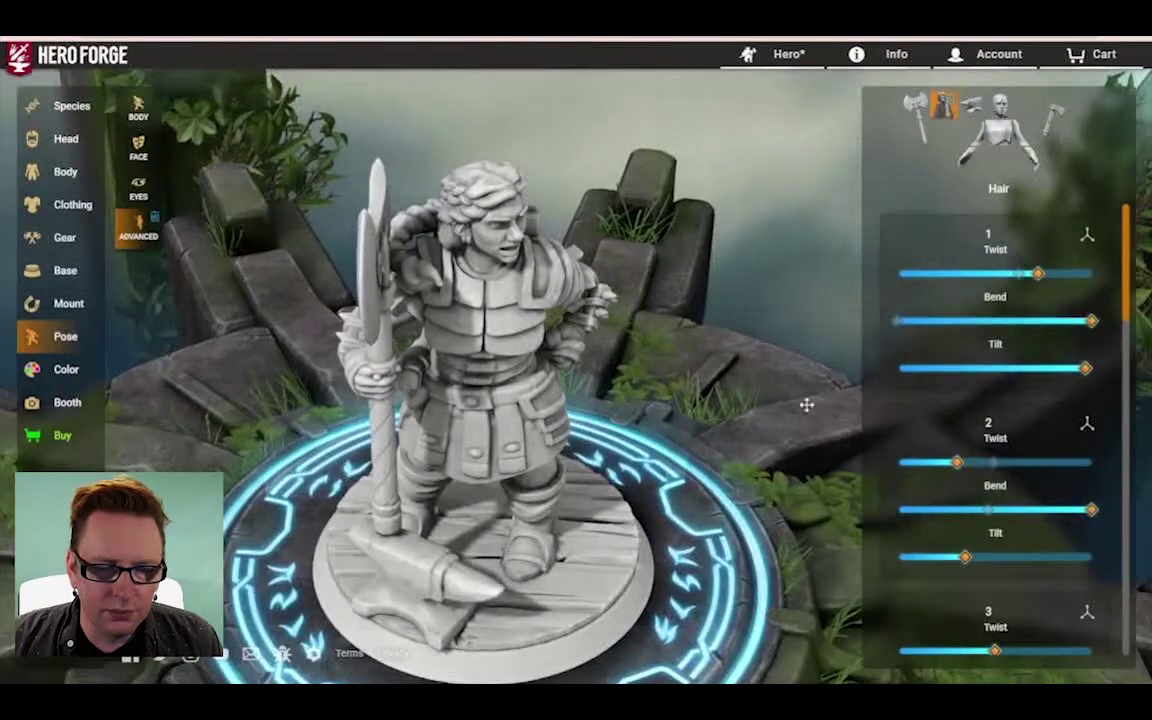
Step: Try hair section 2's Bend at 0.11 and at a higher setting to reposition the braid
left_click_drag(1089, 514, 1008, 512)
left_click_drag(670, 360, 955, 352)
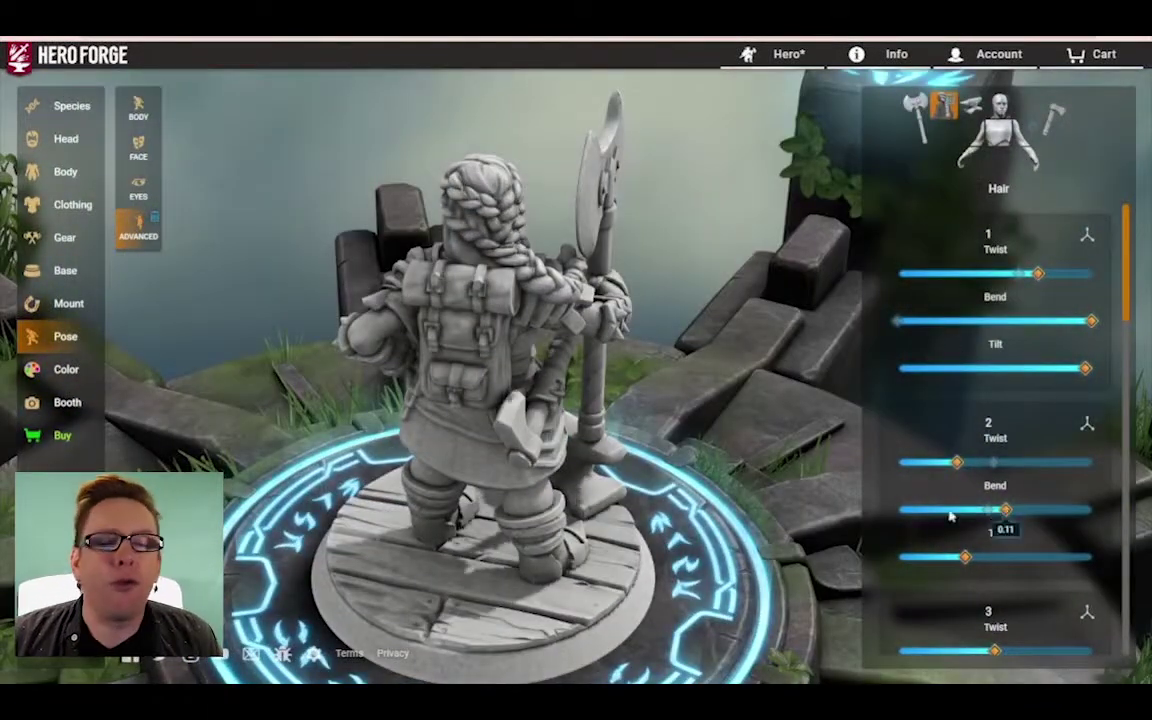
left_click_drag(951, 516, 1058, 476)
Step: Set the Bend of hair sections 1, 2 and 3 to the minimum so the braid falls behind the back
left_click_drag(668, 325, 95, 301)
left_click_drag(1091, 321, 810, 327)
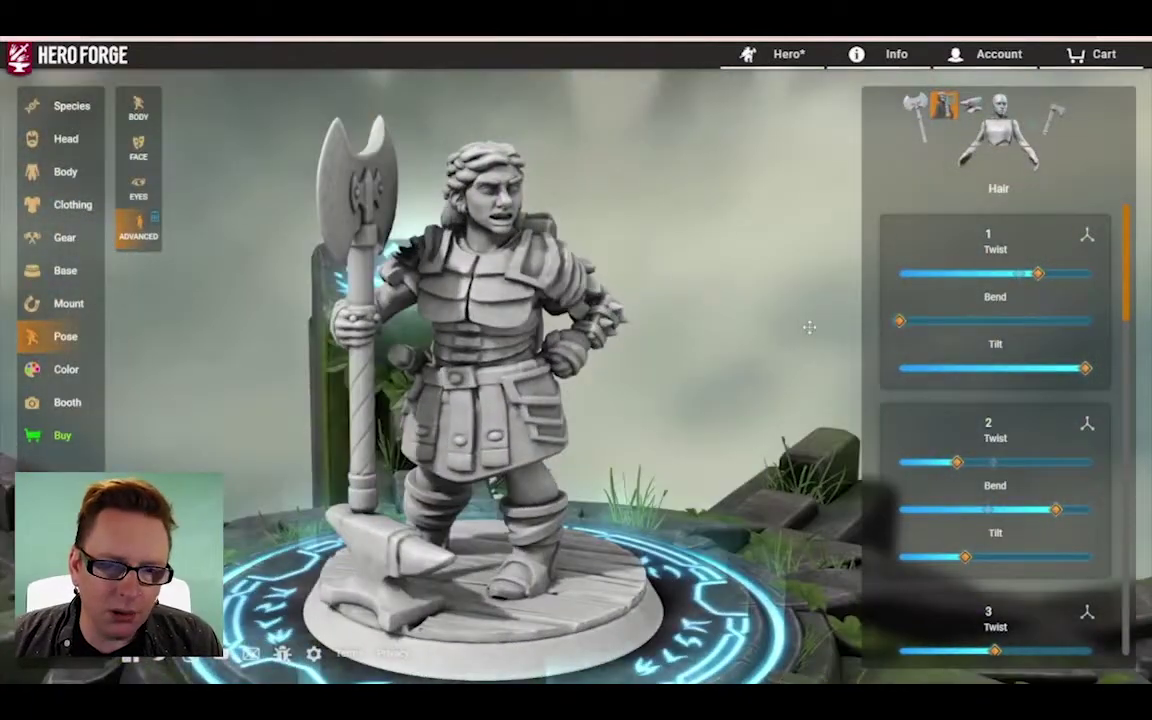
left_click_drag(1008, 512, 885, 511)
scroll(998, 504, "down", 2)
left_click_drag(1088, 562, 870, 552)
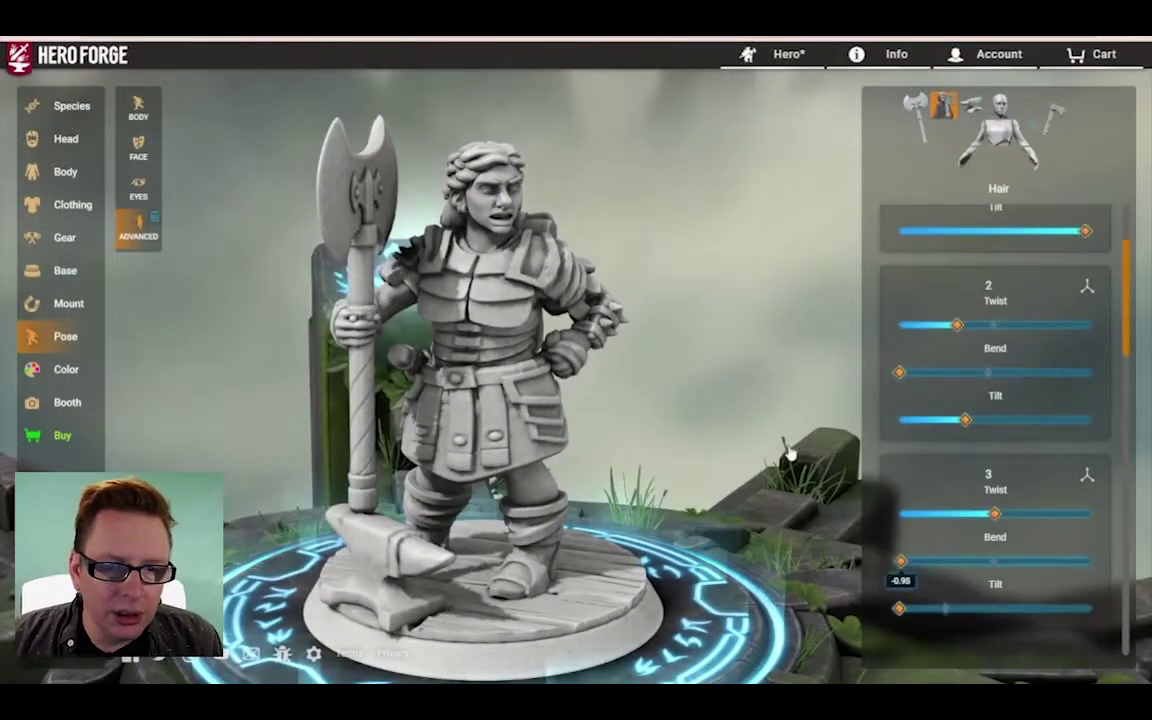
Step: Set the Bend of hair sections 4 and 5 to -1 to curl the braid's lower part over the backpack
left_click_drag(789, 453, 308, 288)
scroll(985, 512, "down", 3)
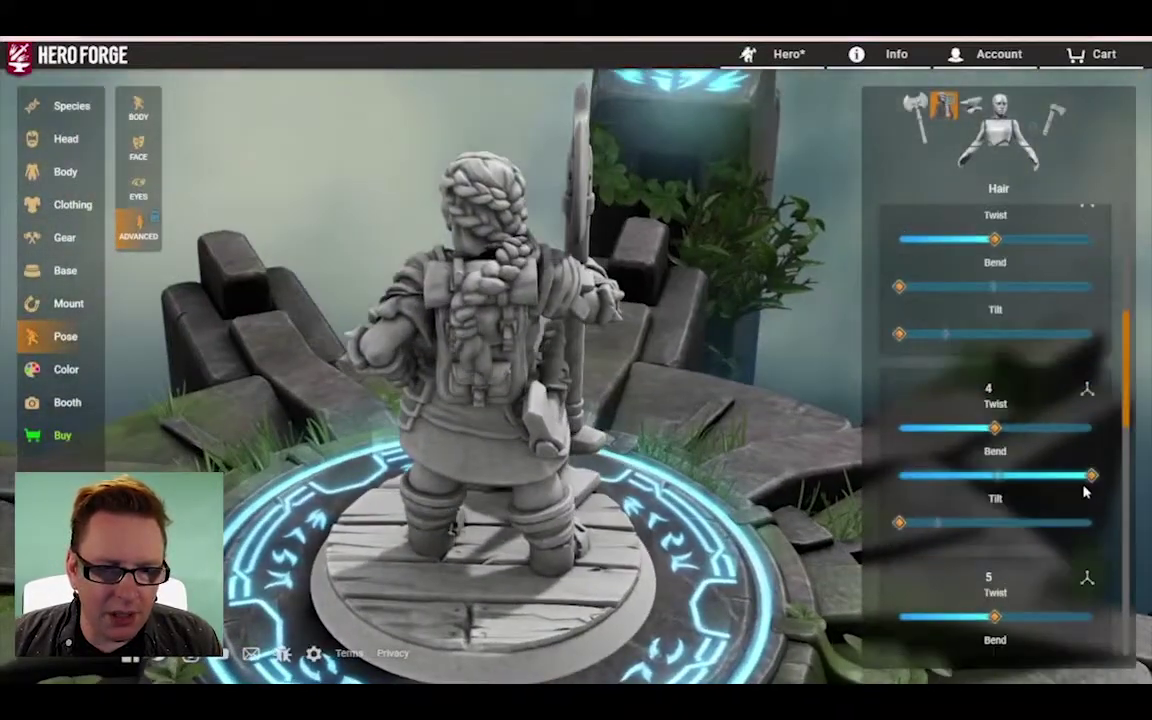
left_click_drag(1089, 477, 622, 407)
scroll(1136, 462, "down", 3)
left_click_drag(1064, 397, 866, 391)
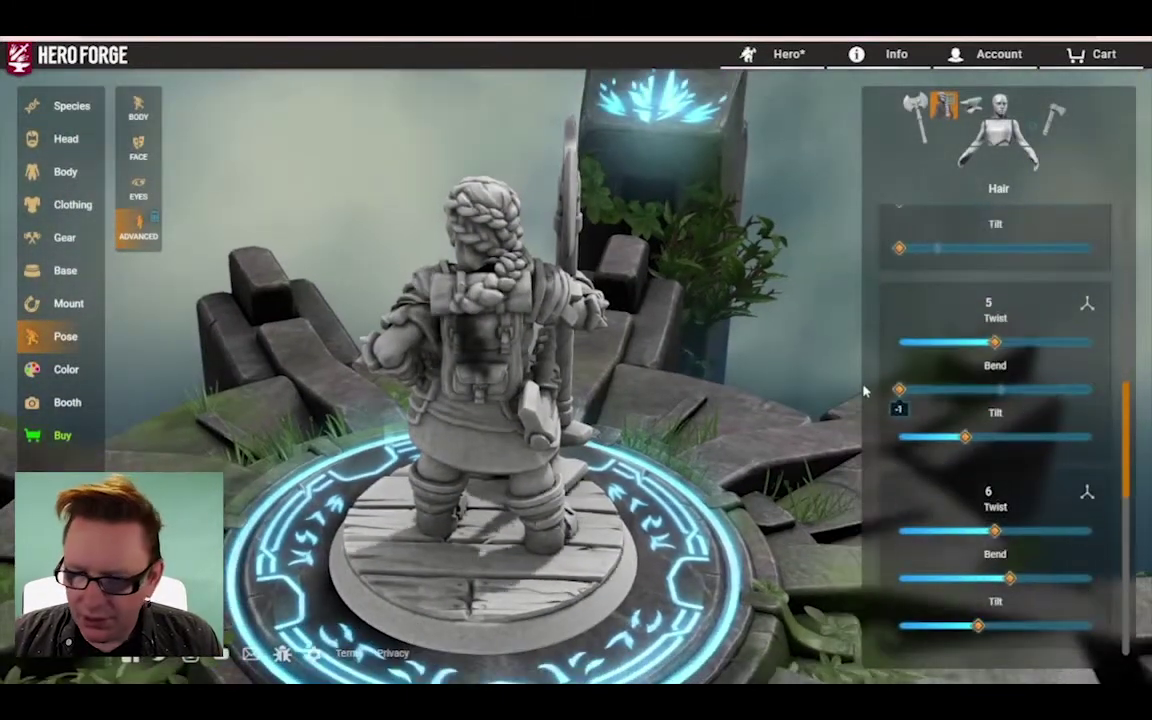
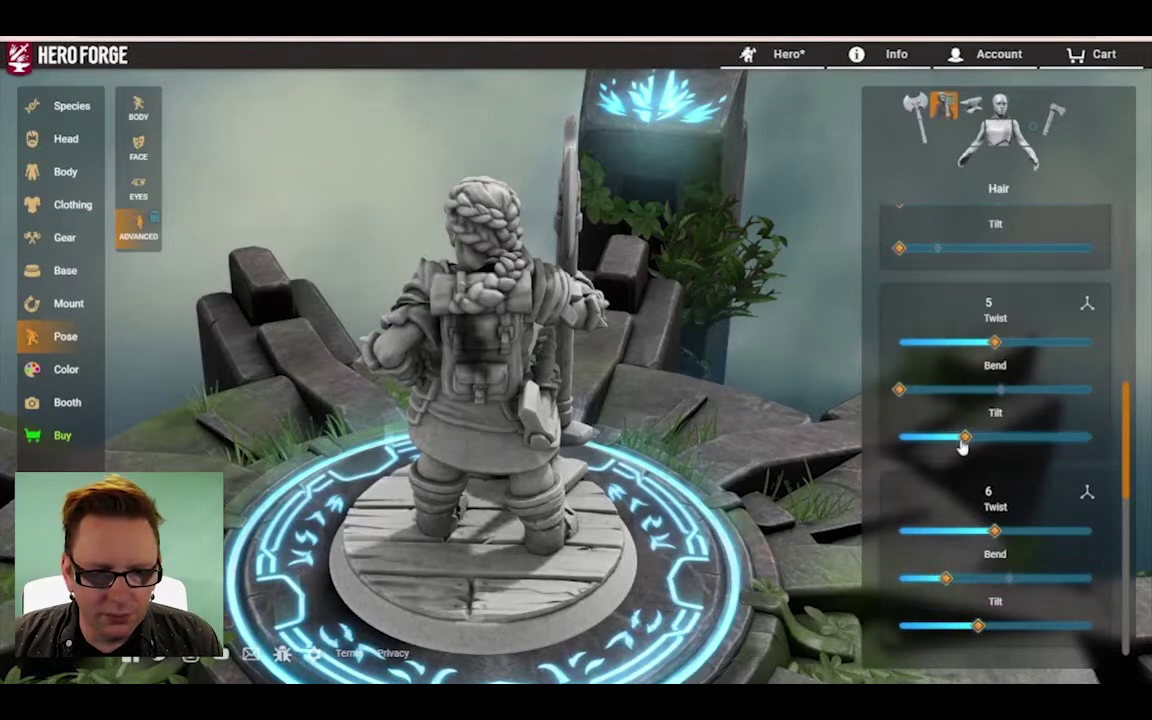
Step: Fine-tune the braid's end by raising hair section 5's Tilt above the middle and its Twist slightly
left_click_drag(965, 438, 1056, 436)
left_click_drag(1018, 342, 998, 342)
scroll(1008, 255, "up", 2)
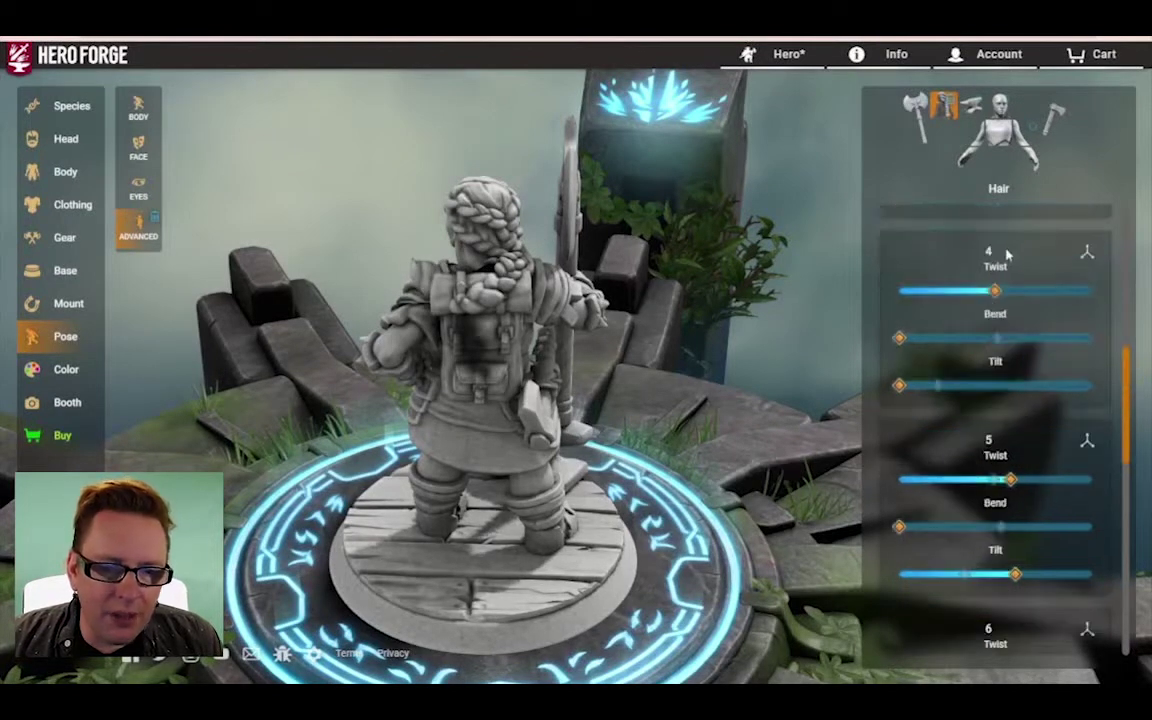
Step: Try hair section 2's Twist at -1, section 3's Twist near its minimum and section 1's Tilt at its minimum
scroll(995, 285, "up", 2)
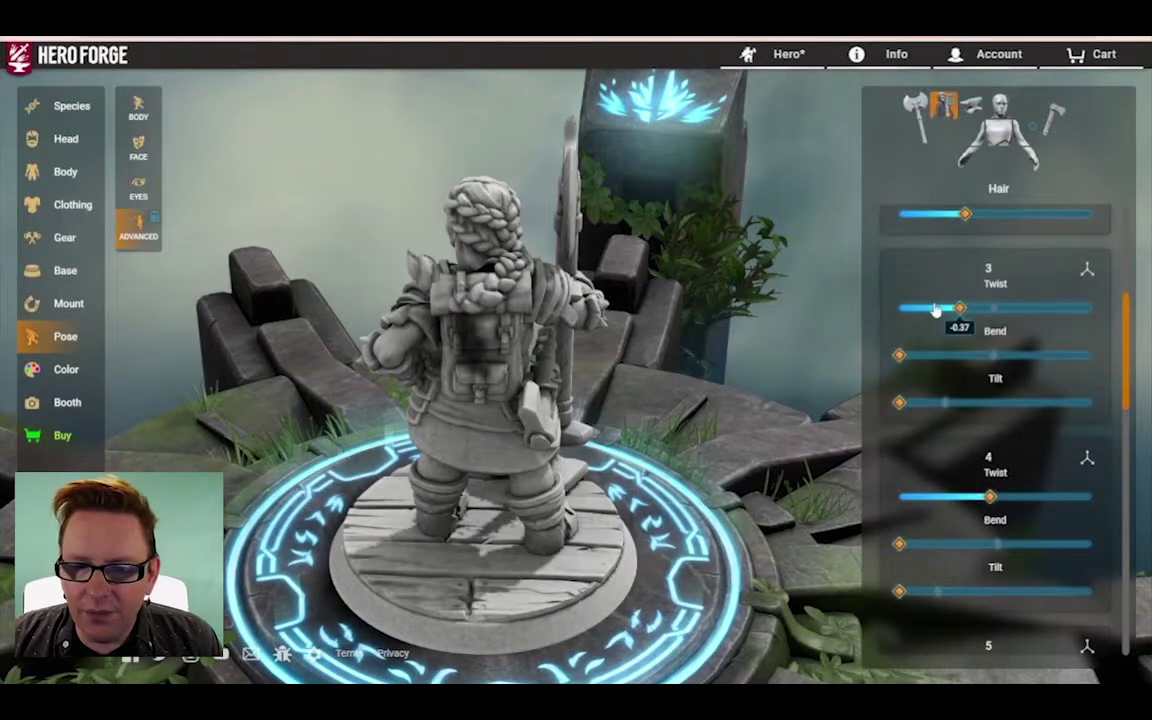
scroll(962, 320, "up", 2)
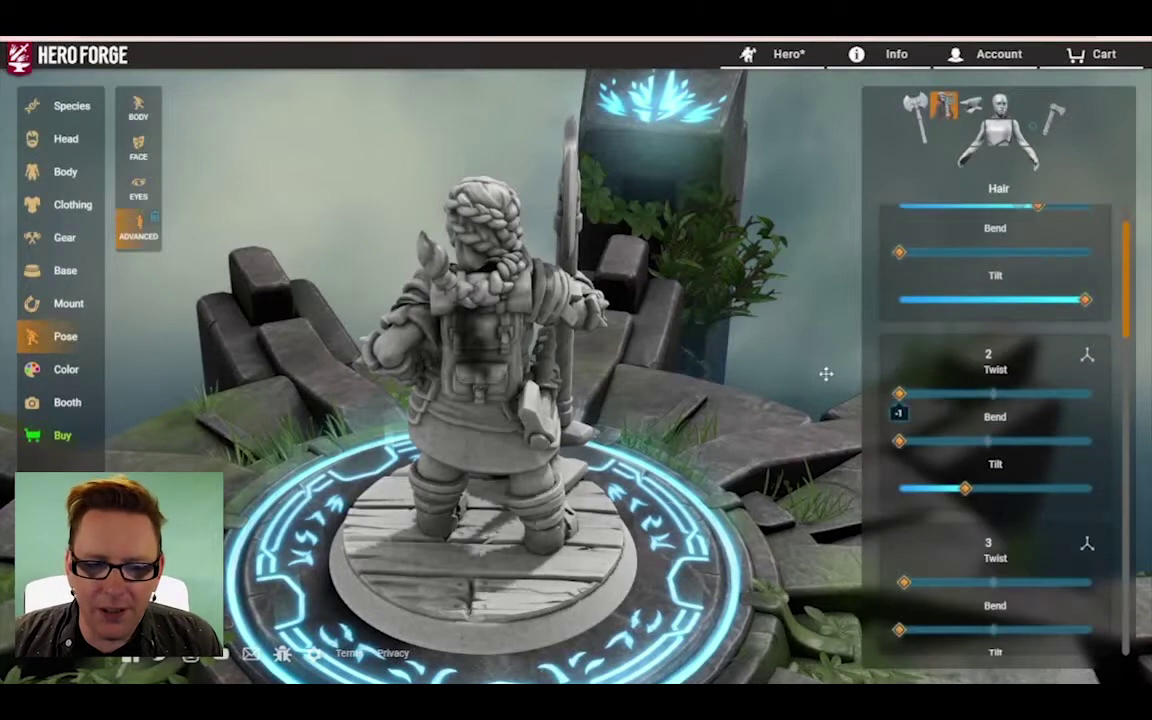
left_click_drag(615, 349, 939, 321)
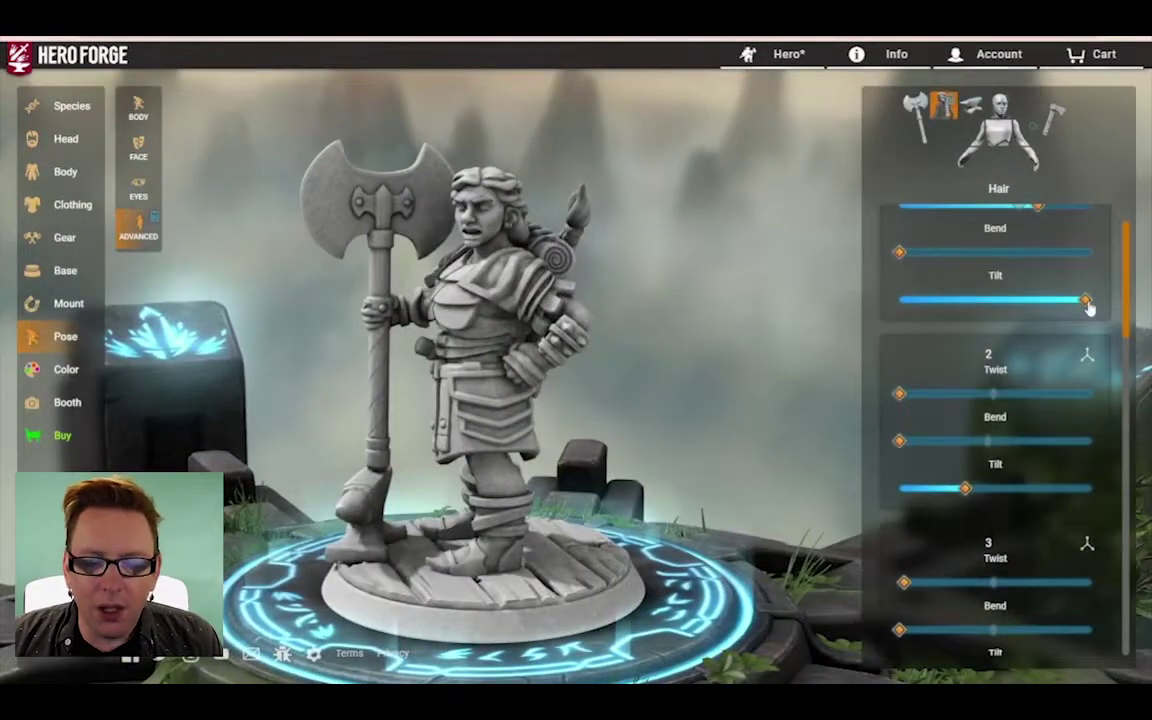
left_click_drag(1082, 299, 846, 334)
scroll(998, 291, "up", 1)
left_click_drag(790, 308, 293, 314)
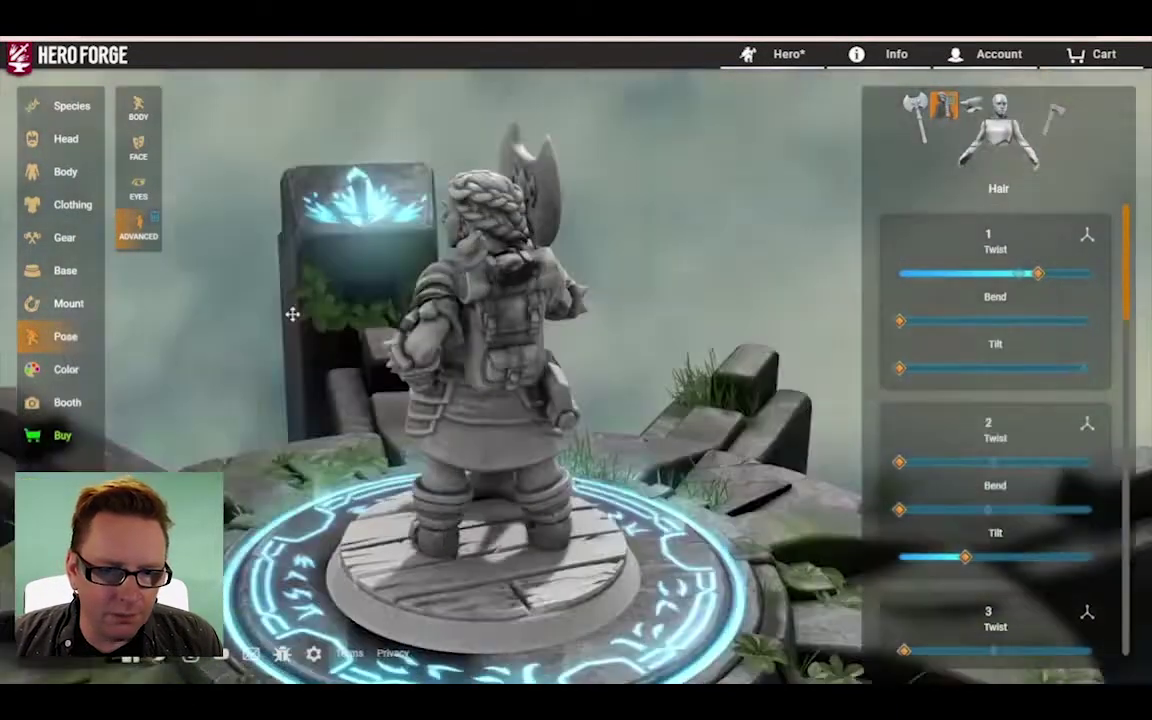
Step: Set hair section 1's Twist and Tilt to the maximum with Bend below the middle, and section 2's Tilt to 1
left_click_drag(900, 320, 961, 321)
left_click_drag(1015, 274, 1095, 298)
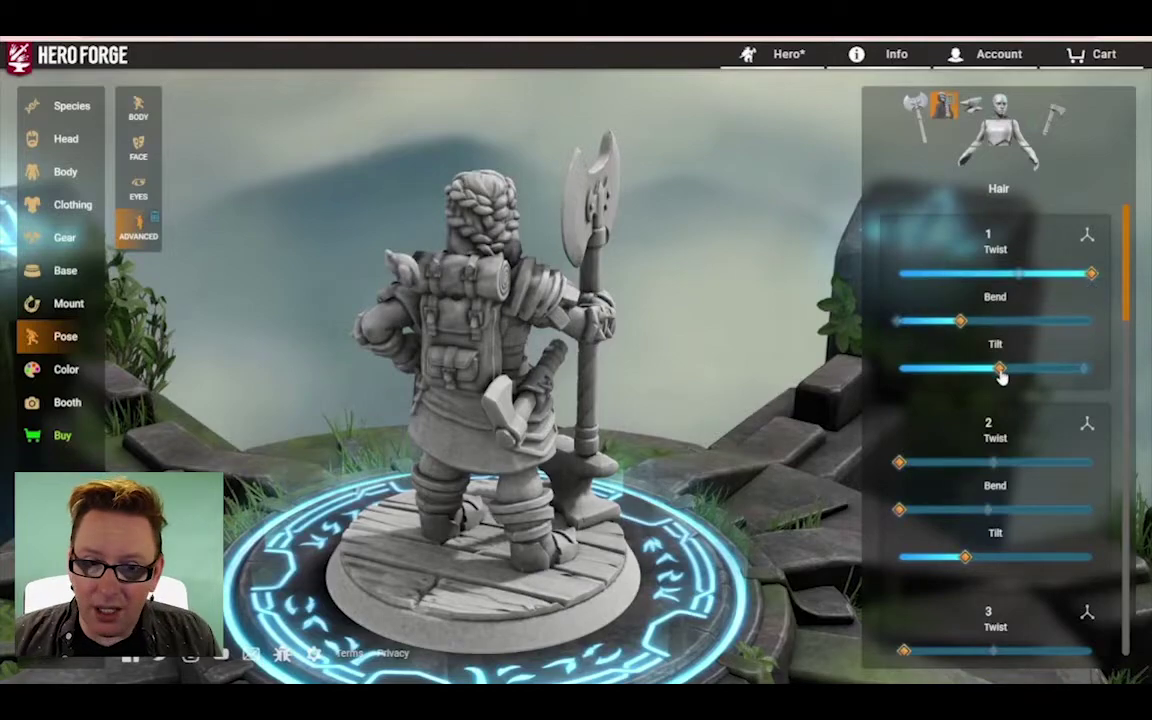
left_click_drag(1001, 369, 1110, 366)
left_click_drag(965, 557, 1140, 521)
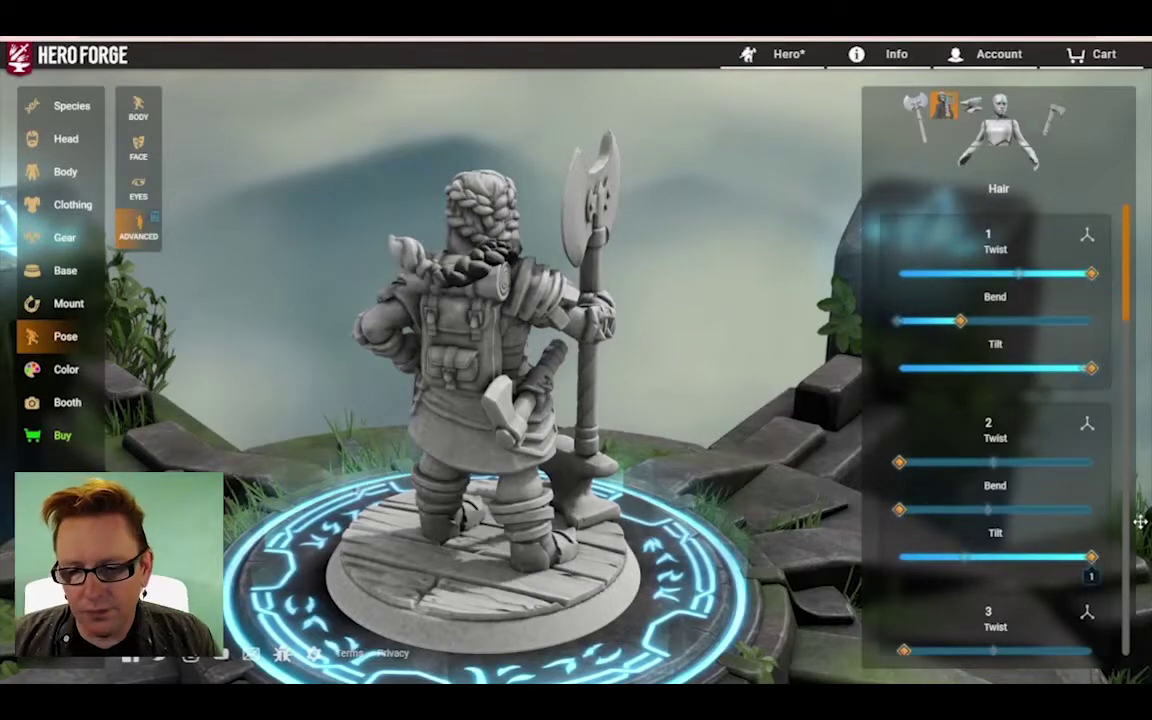
Step: Raise hair section 2's Bend to somewhat below the middle and its Twist to slightly above the middle
left_click_drag(928, 514, 957, 510)
left_click_drag(850, 470, 620, 388)
left_click_drag(899, 464, 949, 462)
left_click_drag(820, 410, 660, 455)
left_click_drag(949, 462, 1004, 461)
left_click_drag(722, 422, 454, 361)
Step: Set hair section 3's Tilt to the minimum, Bend slightly above the middle and Twist to the middle, and centre section 2's Twist
scroll(1014, 452, "down", 2)
left_click_drag(902, 513, 1009, 528)
left_click_drag(900, 561, 1005, 545)
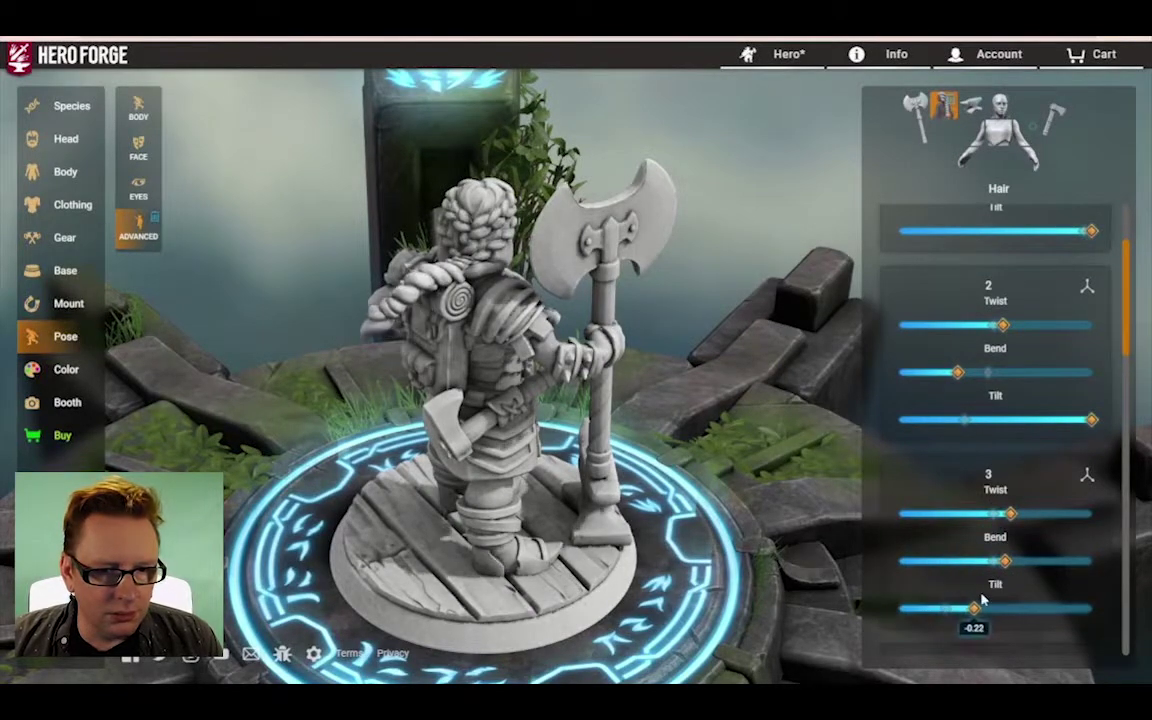
left_click_drag(830, 555, 890, 390)
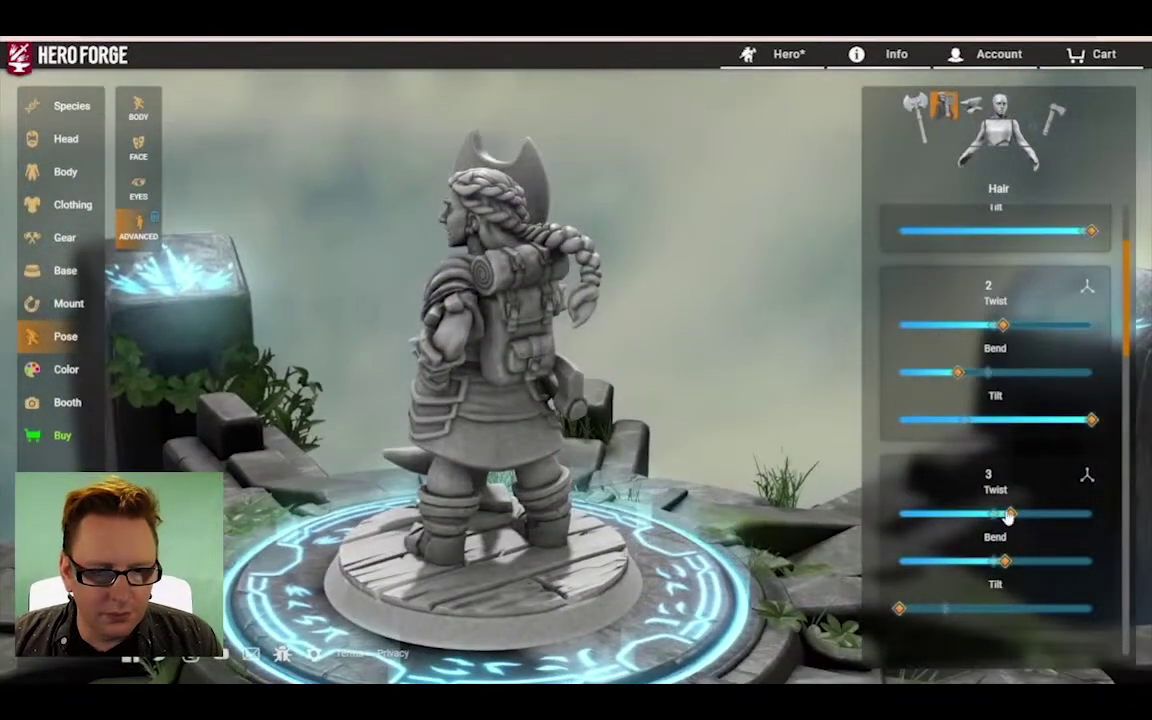
mouse_move(1008, 515)
left_mouse_down()
mouse_move(892, 512)
mouse_move(997, 517)
left_mouse_up()
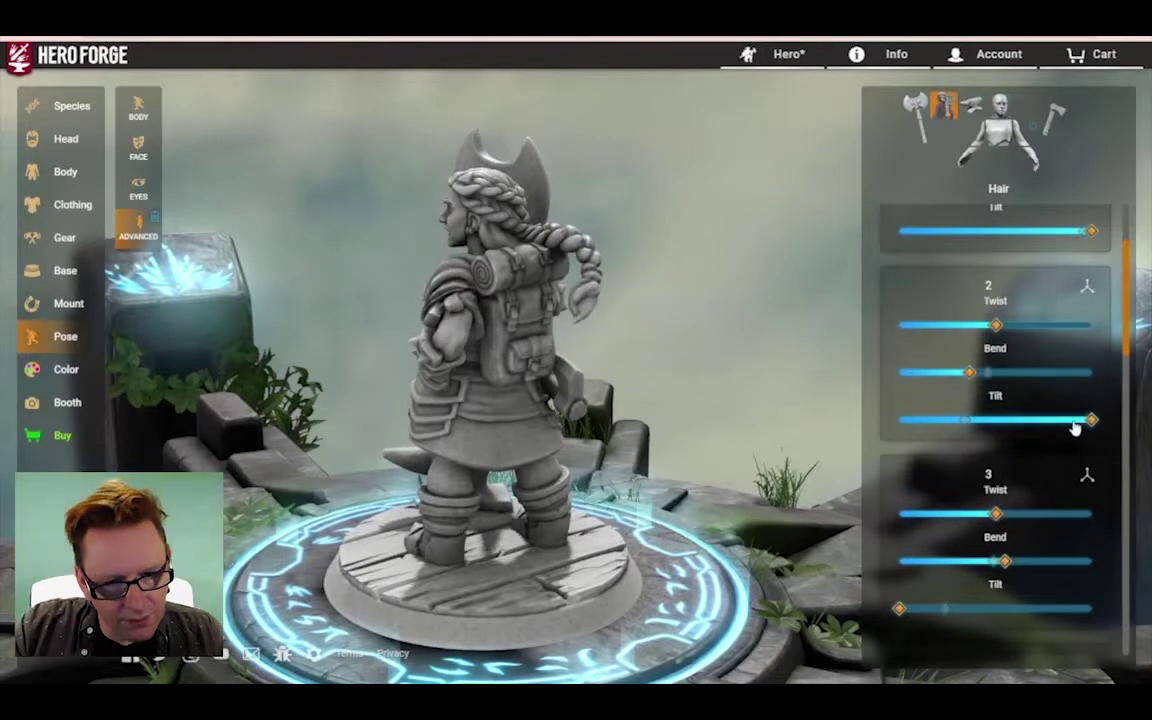
left_click_drag(1075, 428, 947, 428)
key("ctrl+z")
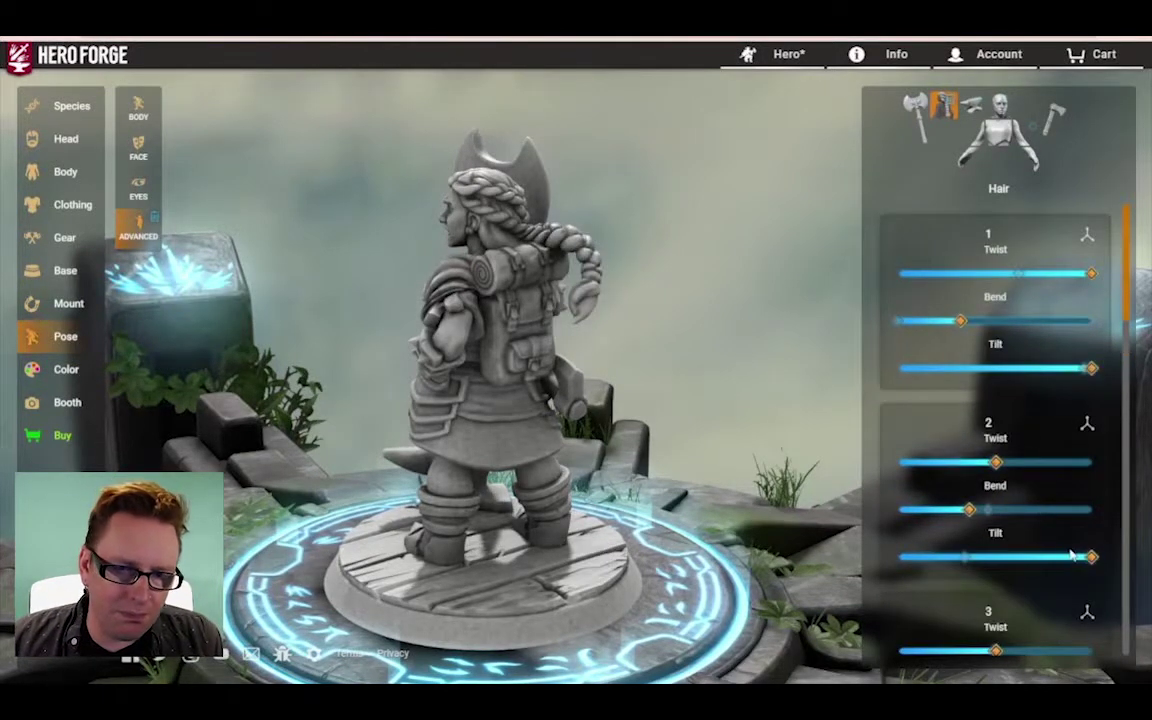
Step: Lower hair section 3's Bend below the middle and bring section 4's Bend to about the middle, keeping section 4's Tilt at the minimum
scroll(1050, 540, "down", 3)
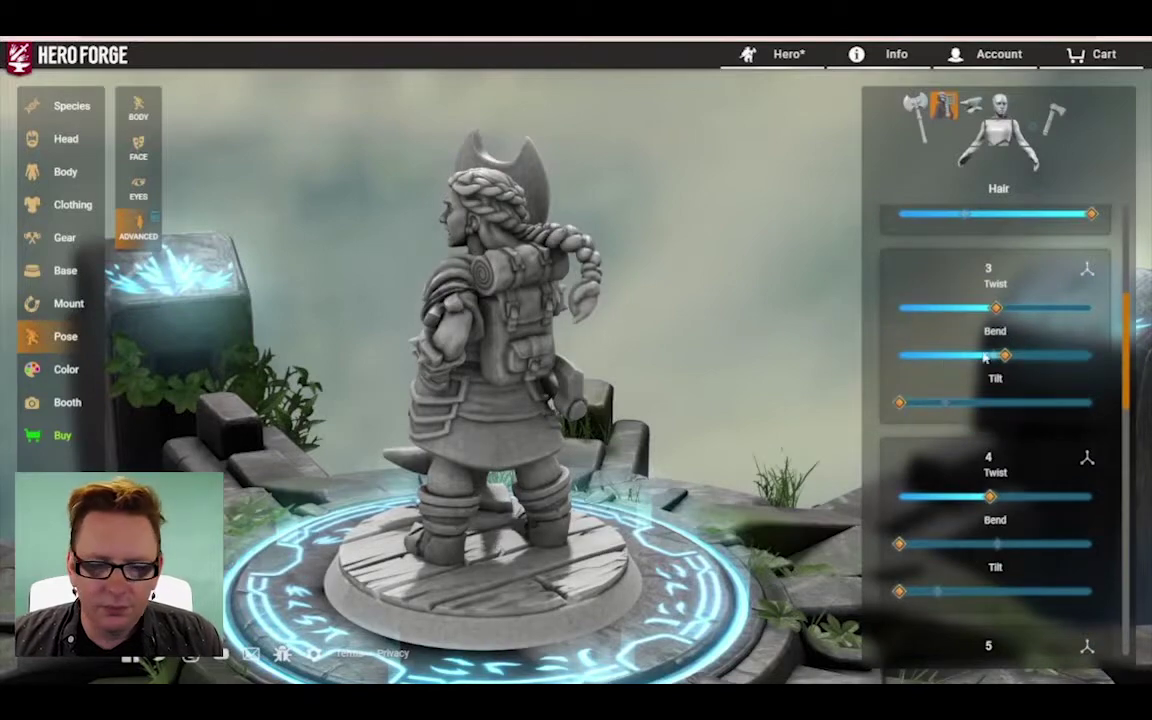
left_click_drag(985, 358, 946, 358)
scroll(900, 500, "down", 1)
left_click_drag(900, 522, 1018, 522)
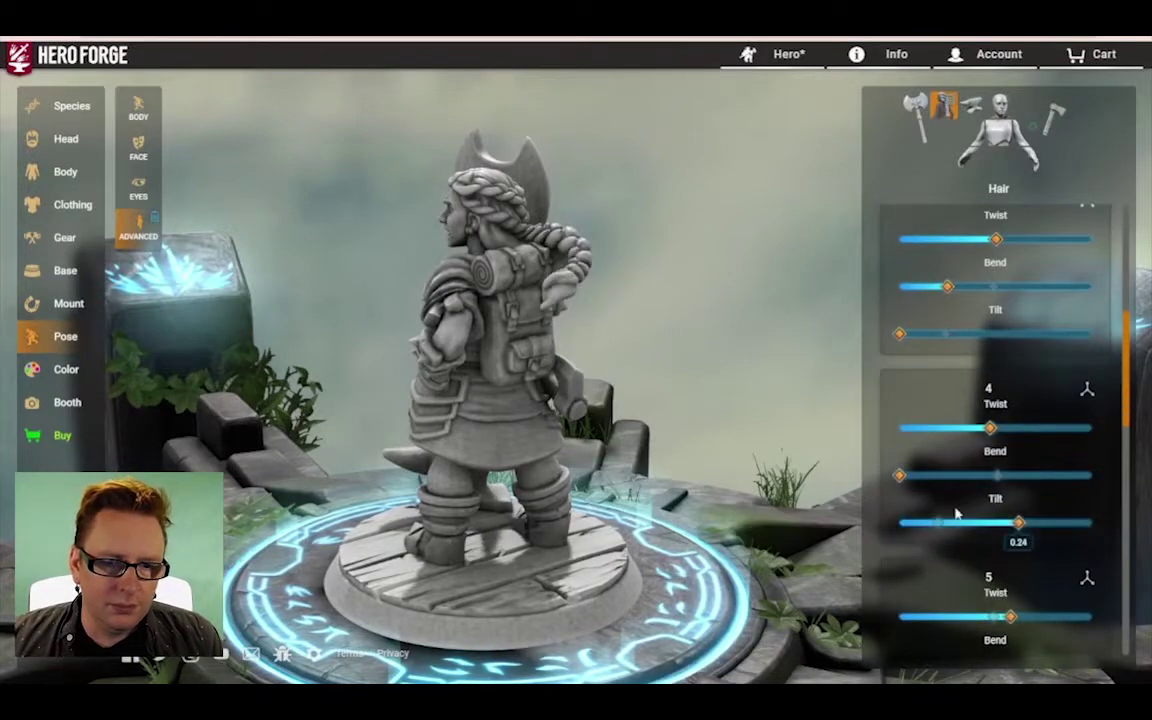
left_click_drag(900, 476, 998, 476)
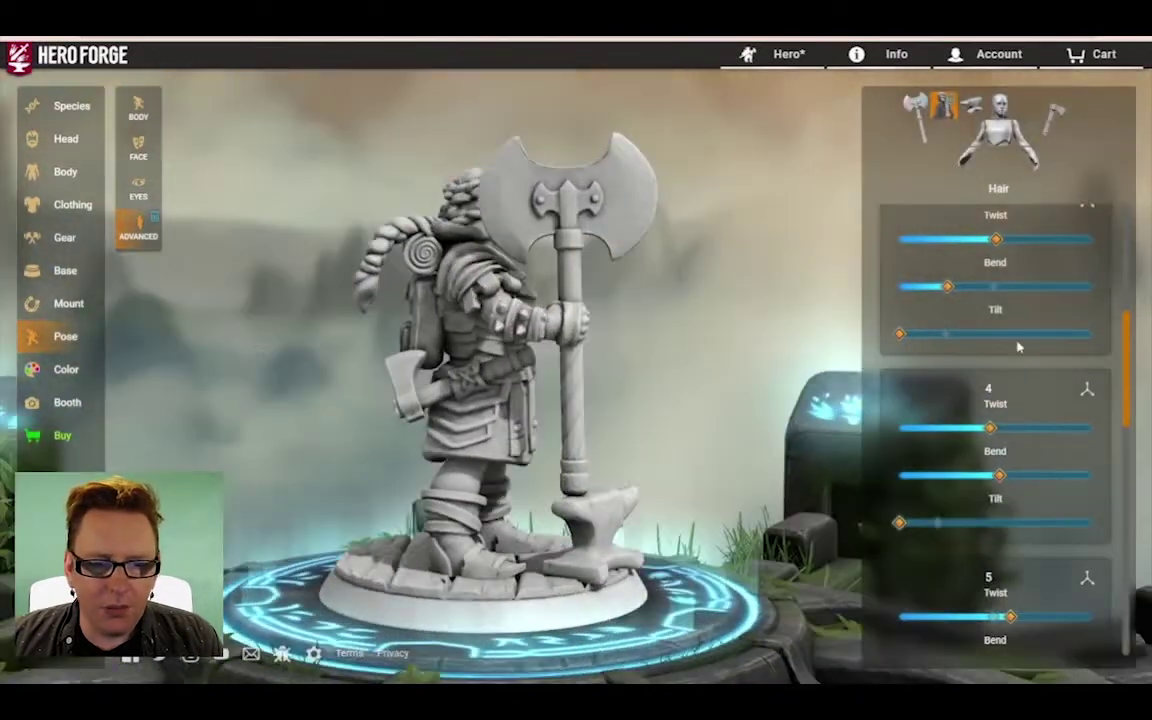
Step: Reduce hair section 2's Tilt to moderately above the middle so the braid hangs down over the backpack
scroll(1016, 342, "up", 4)
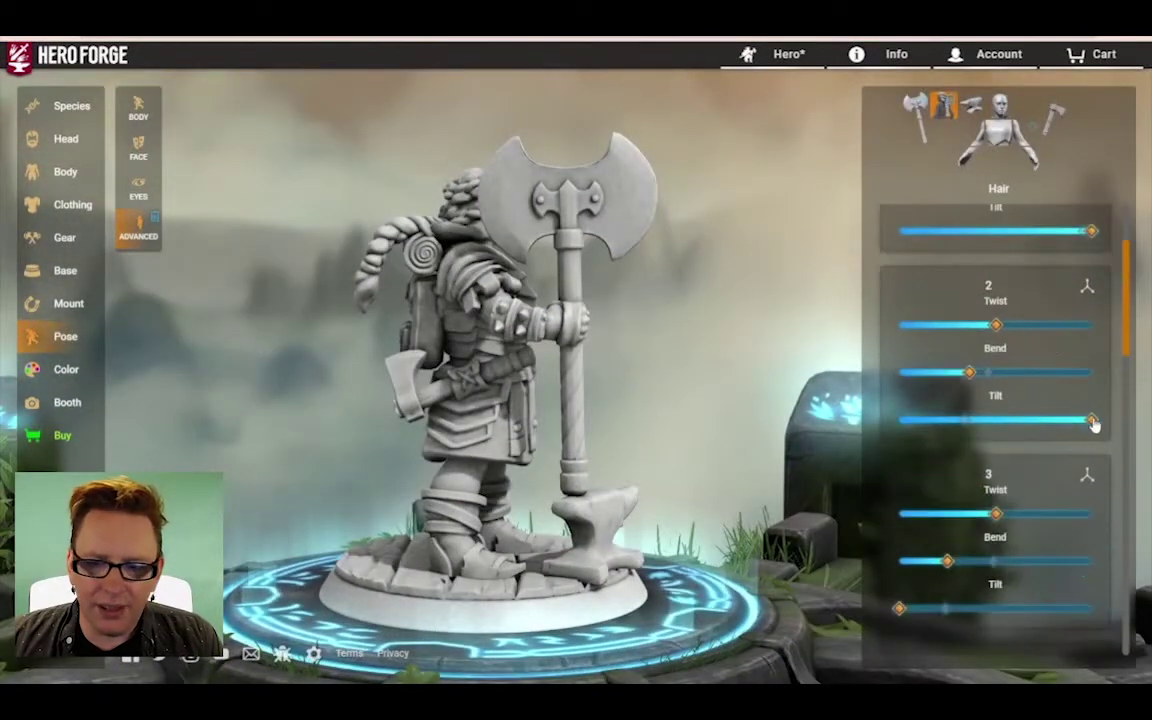
left_click_drag(1093, 422, 1031, 422)
left_click_drag(665, 345, 944, 380)
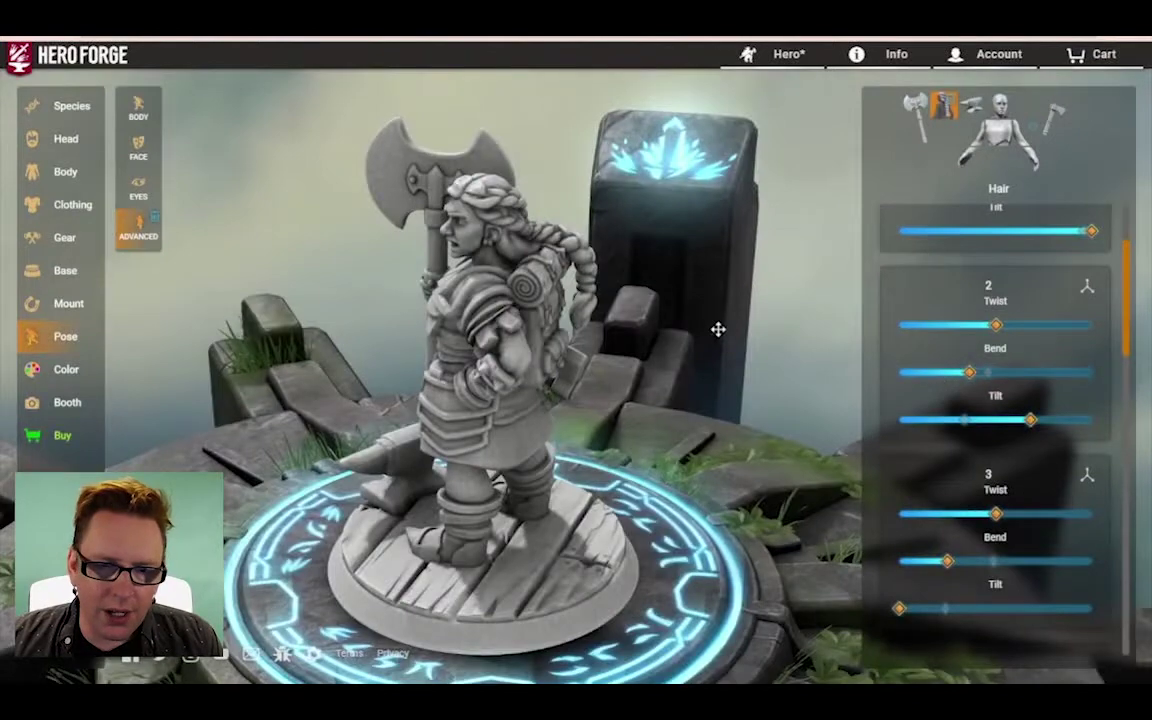
left_click_drag(718, 329, 454, 313)
left_click_drag(668, 166, 655, 172)
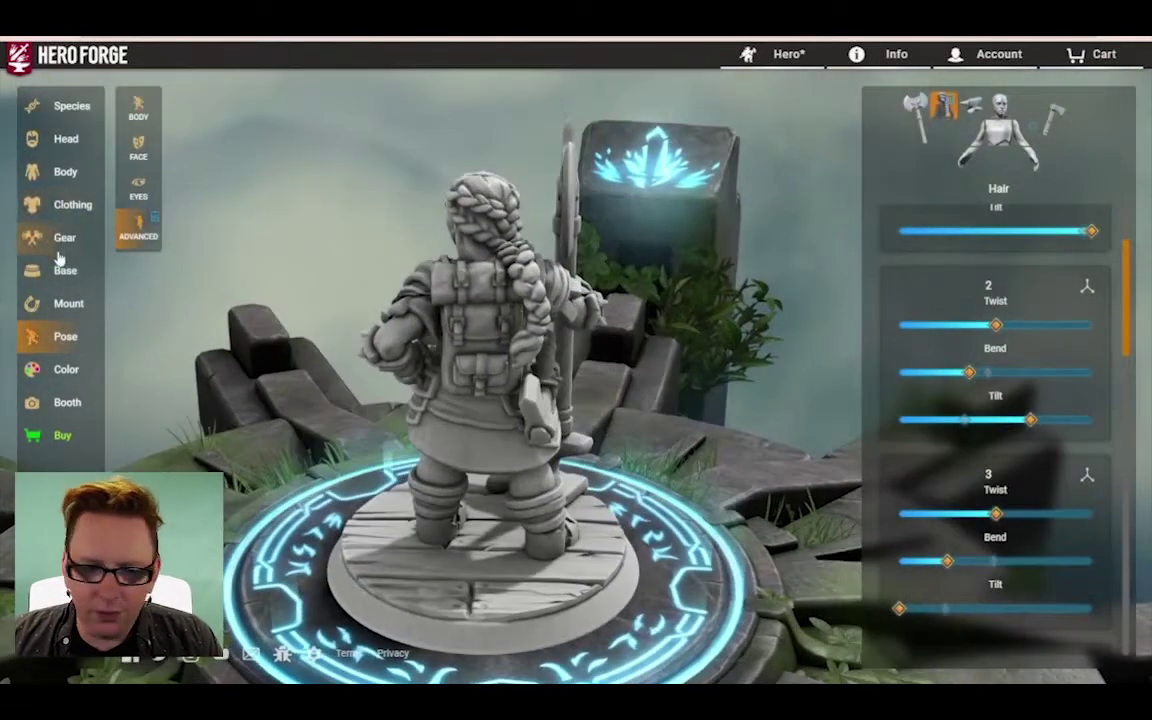
Step: Save the hero with its reposed braid
left_click(768, 54)
left_click(725, 170)
left_click_drag(518, 188, 276, 157)
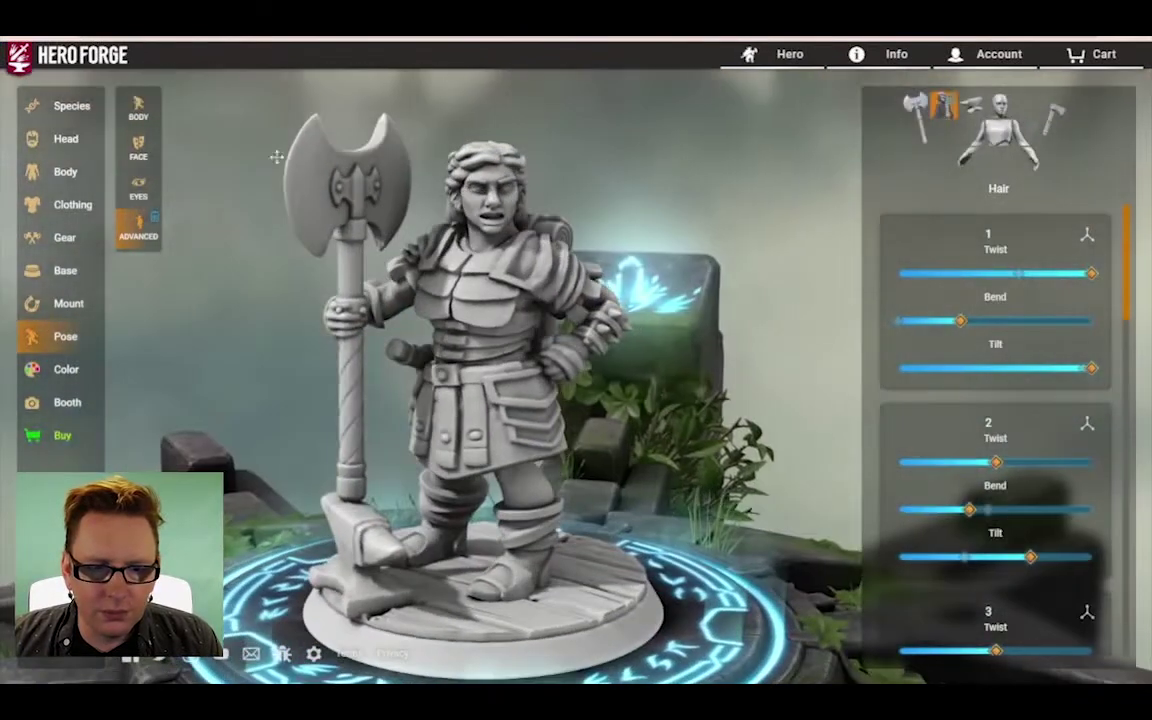
Step: Replace the hairstyle with Half-Up Medium Dreads and save the hero
left_click(60, 140)
left_click(138, 185)
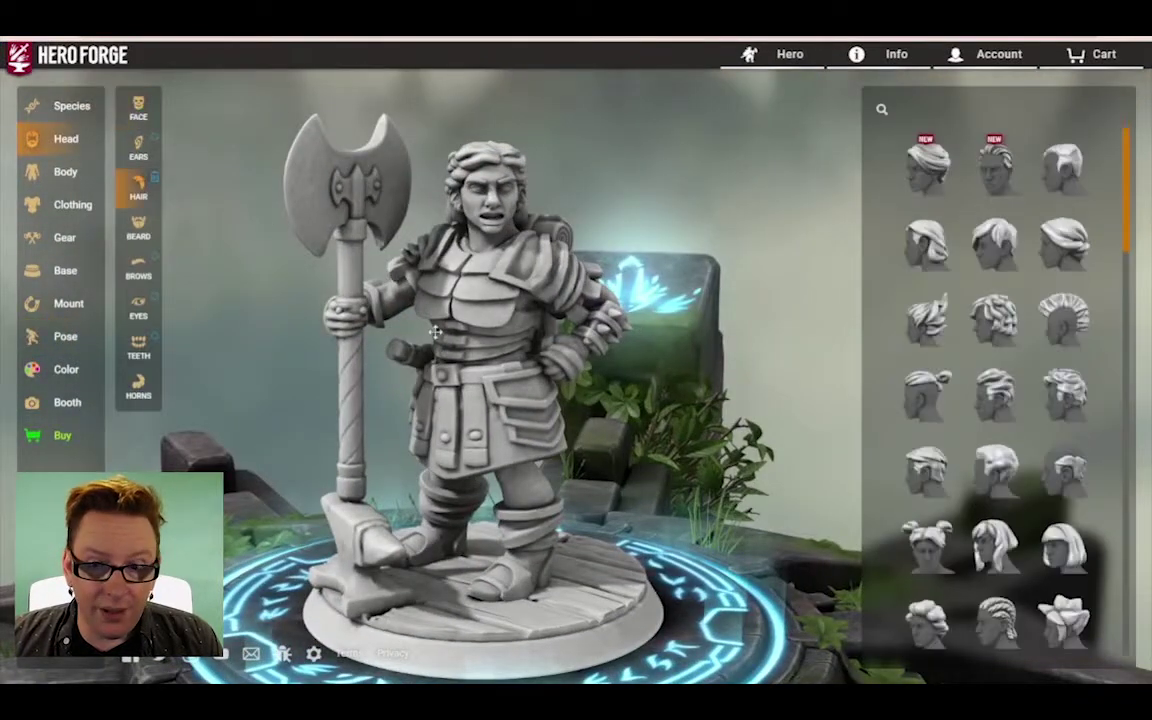
scroll(1007, 405, "down", 10)
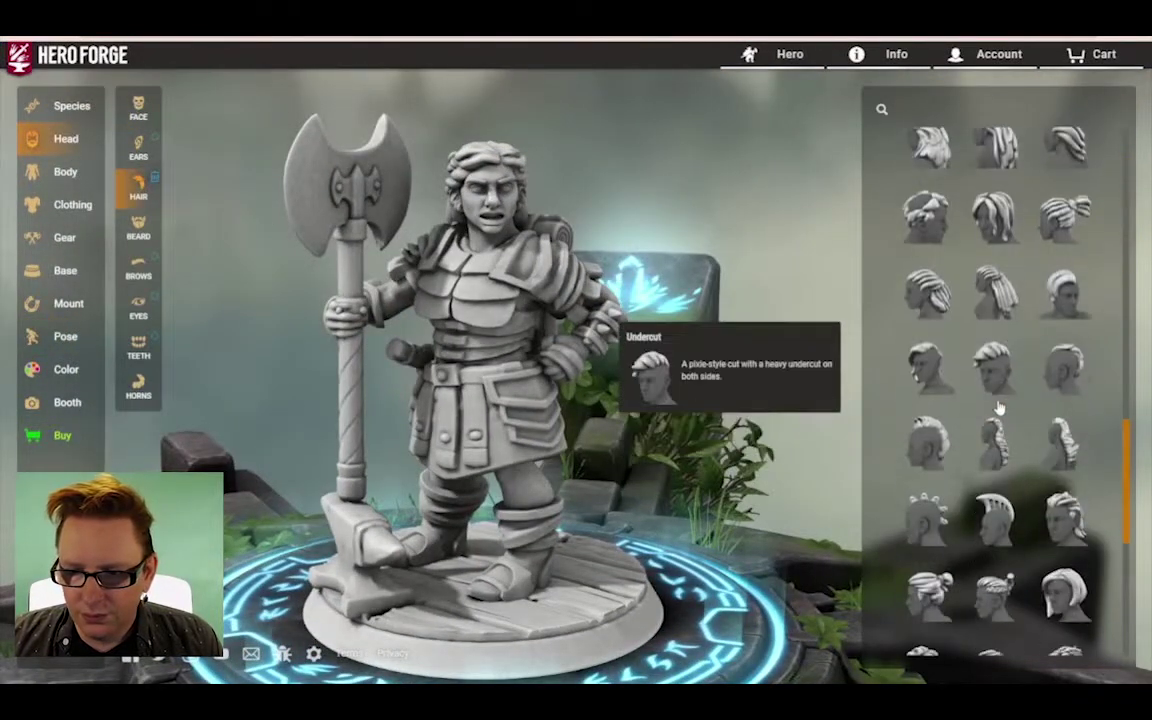
left_click(1060, 220)
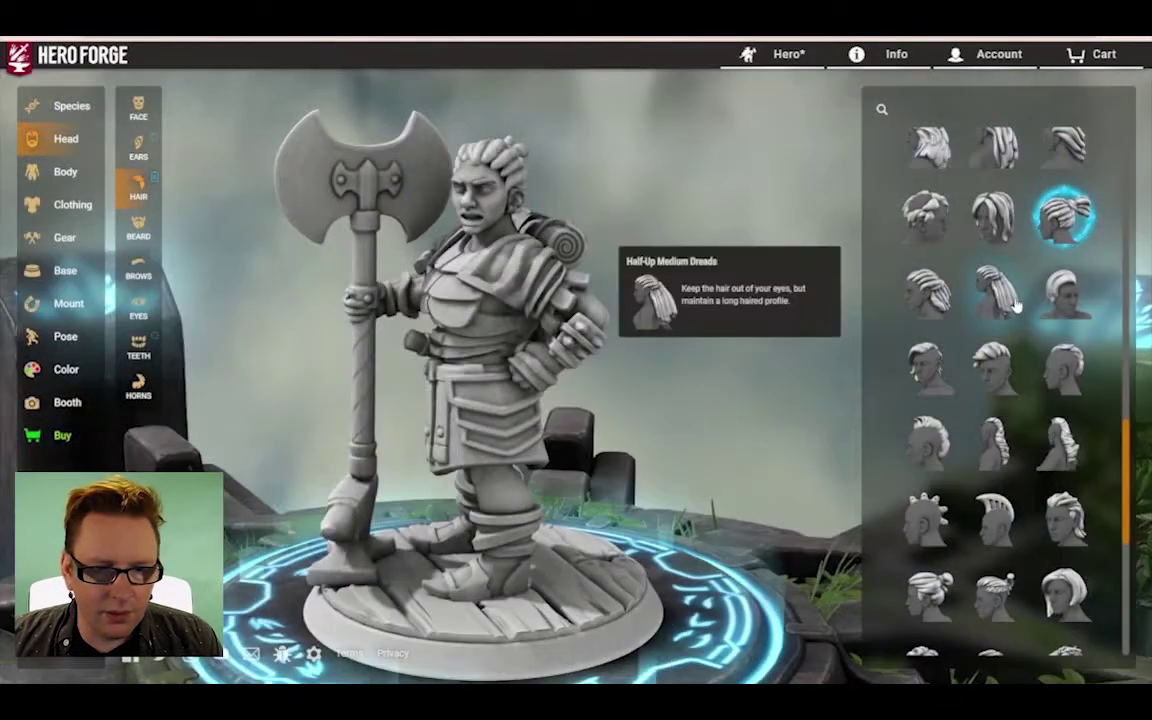
left_click(995, 290)
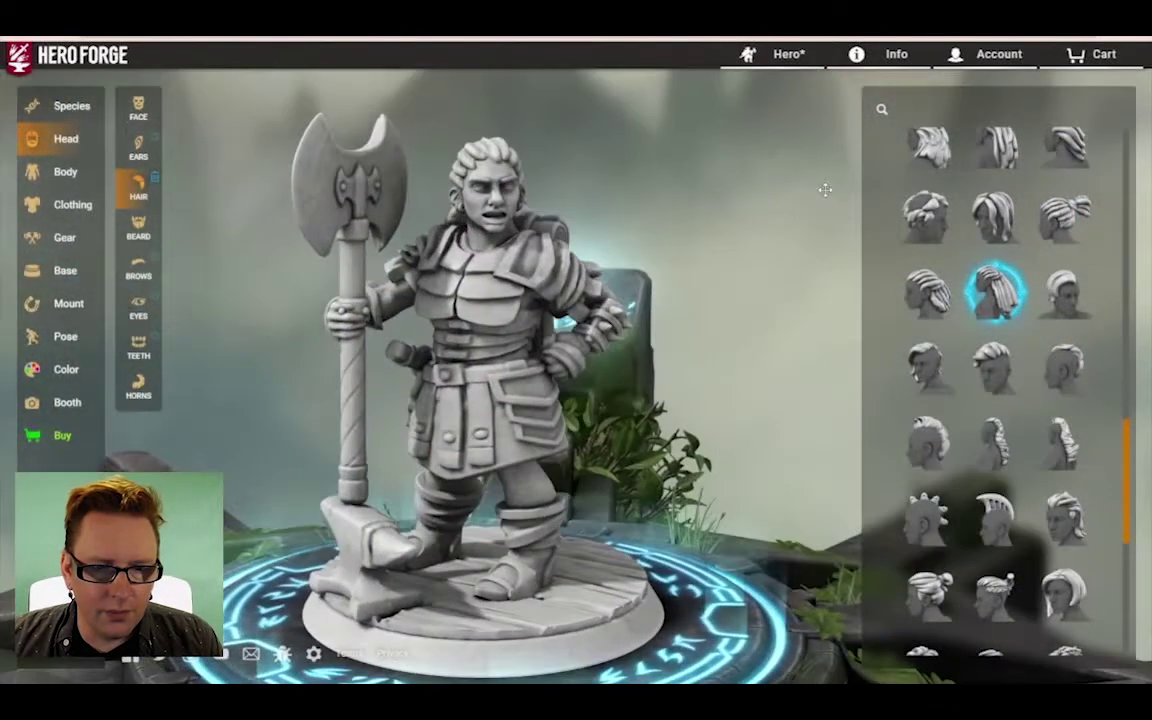
left_click_drag(665, 164, 616, 246)
left_click(768, 56)
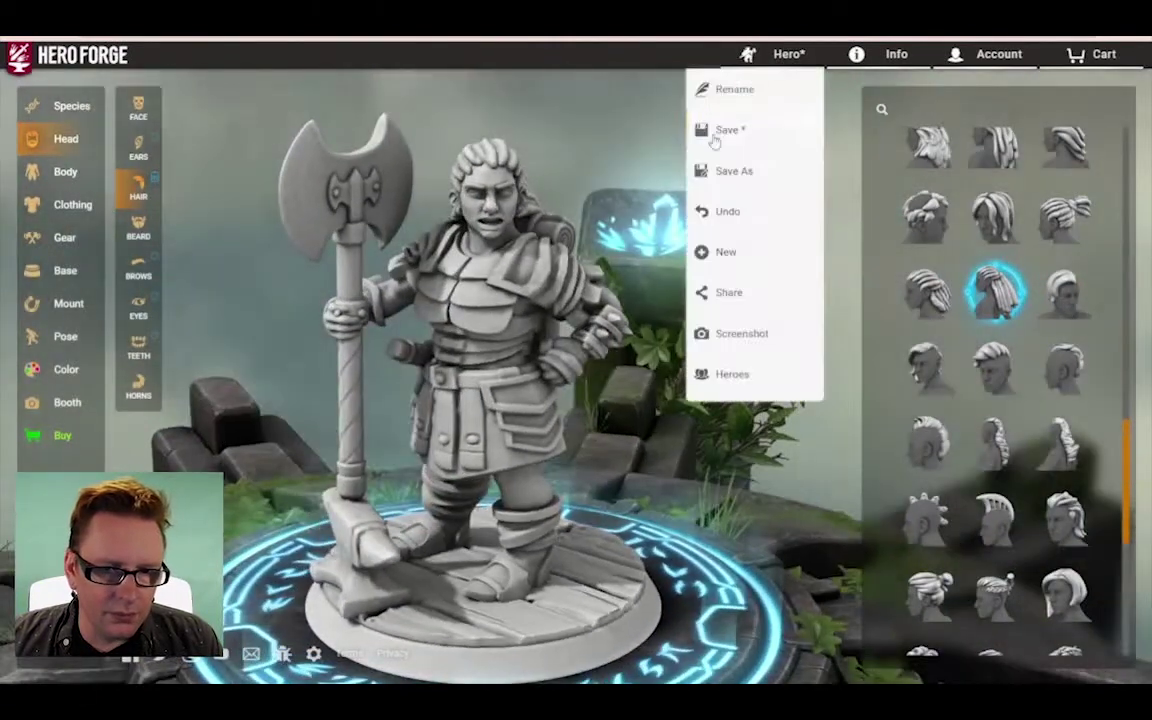
left_click(716, 137)
Step: Paint the face, arms and legs with a warm medium-brown skin tone from the Common skin paints
left_click(39, 374)
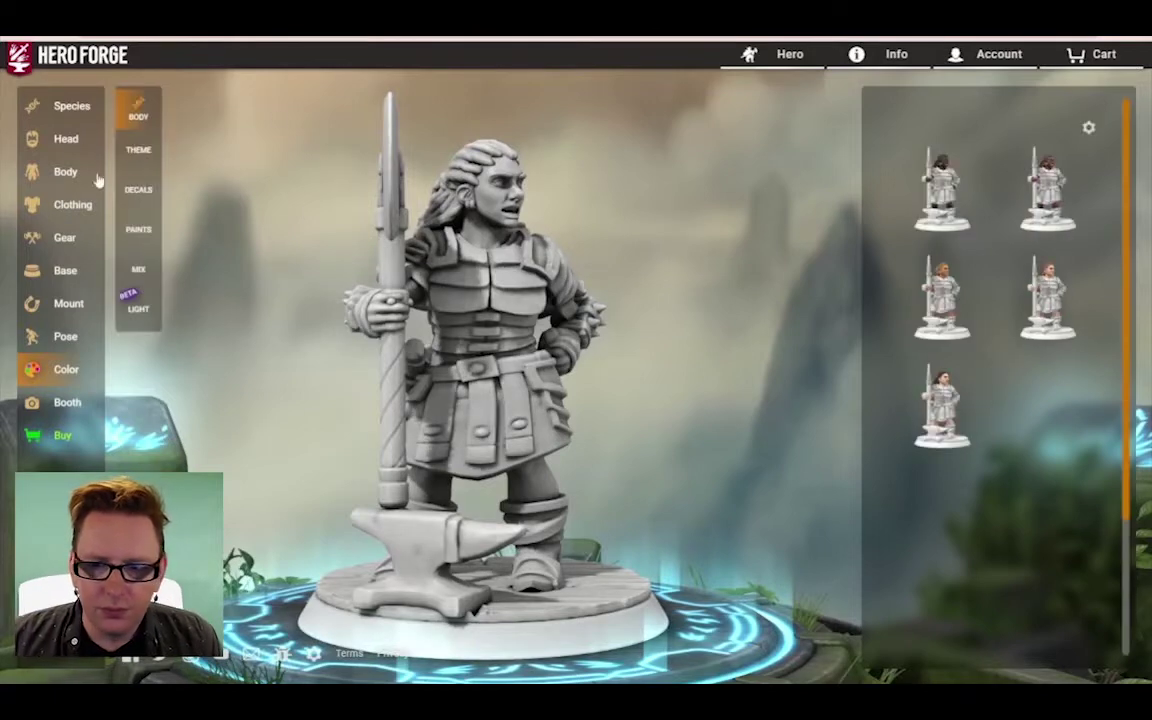
left_click(138, 225)
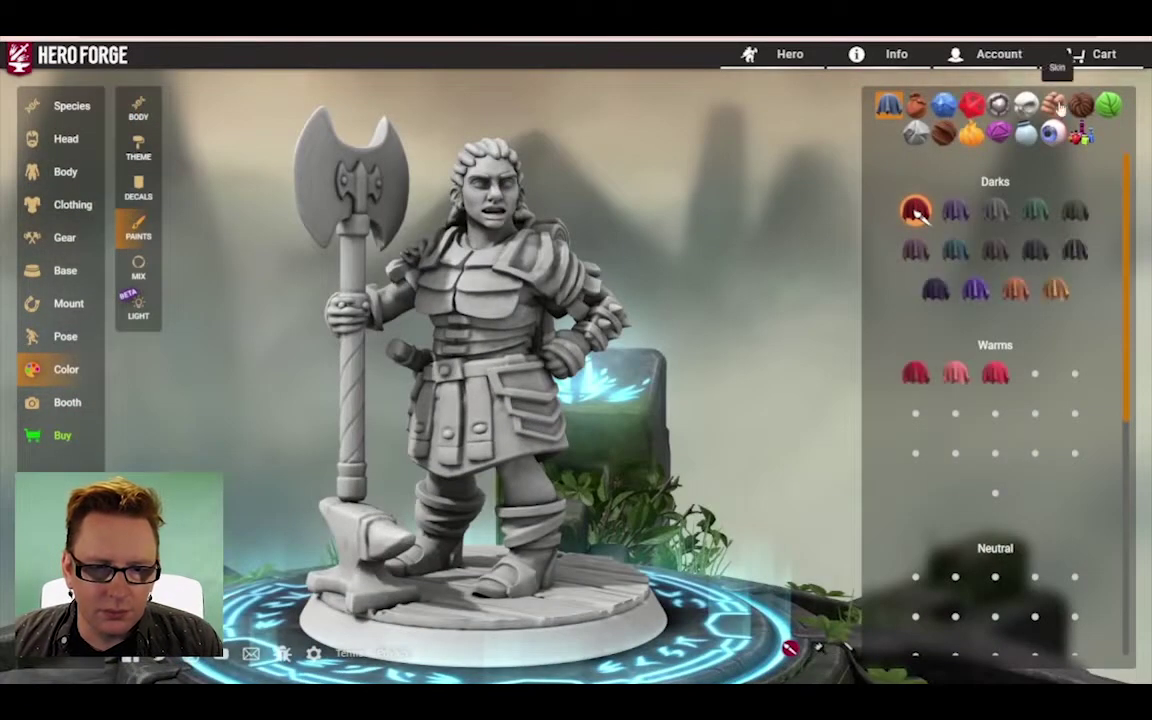
left_click(1053, 105)
left_click(955, 250)
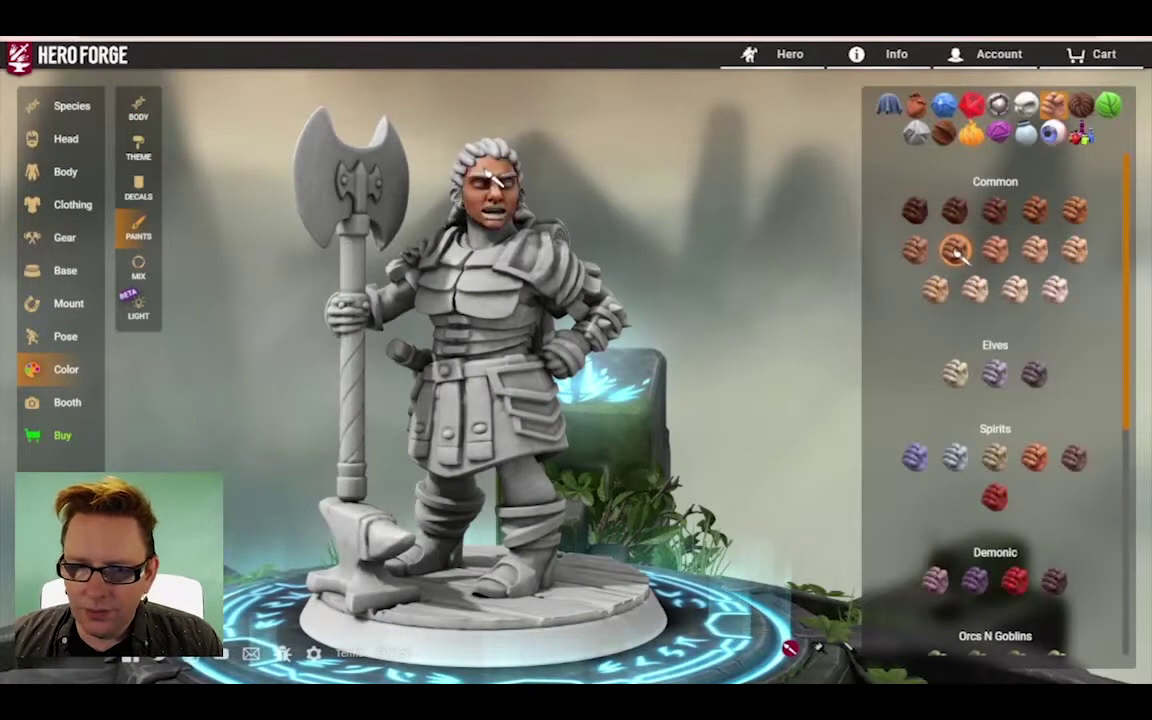
left_click(517, 472)
left_click_drag(648, 408, 620, 393)
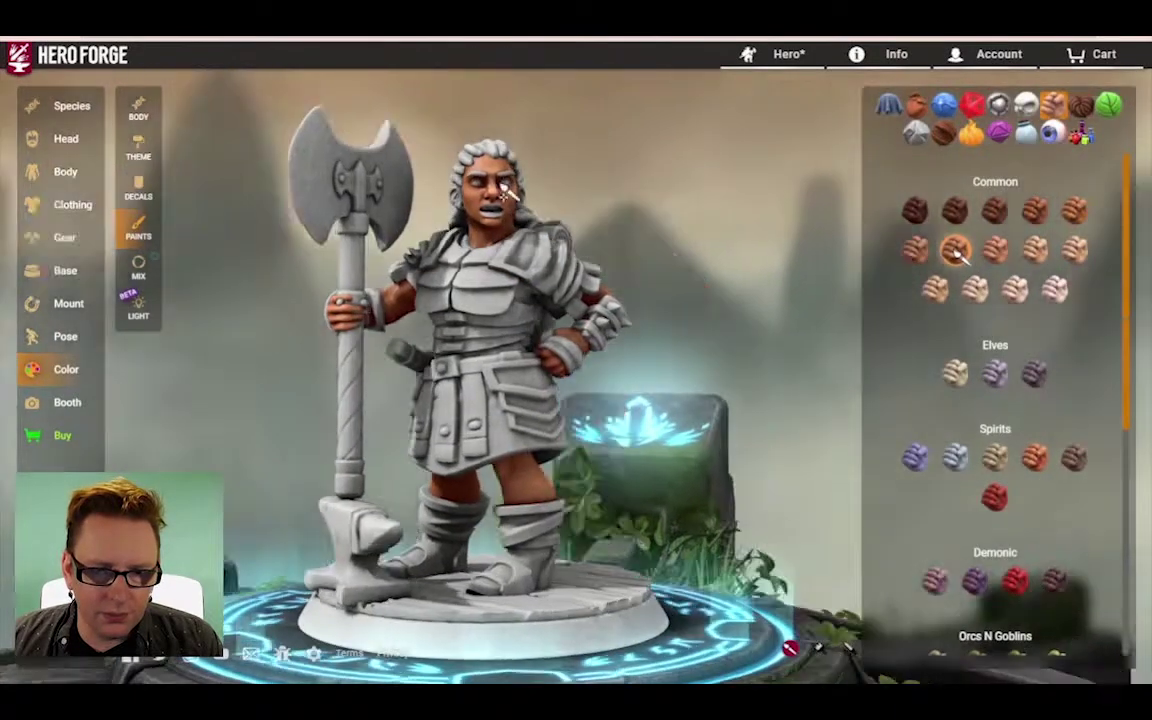
left_click_drag(505, 190, 527, 198)
left_click_drag(548, 248, 508, 214)
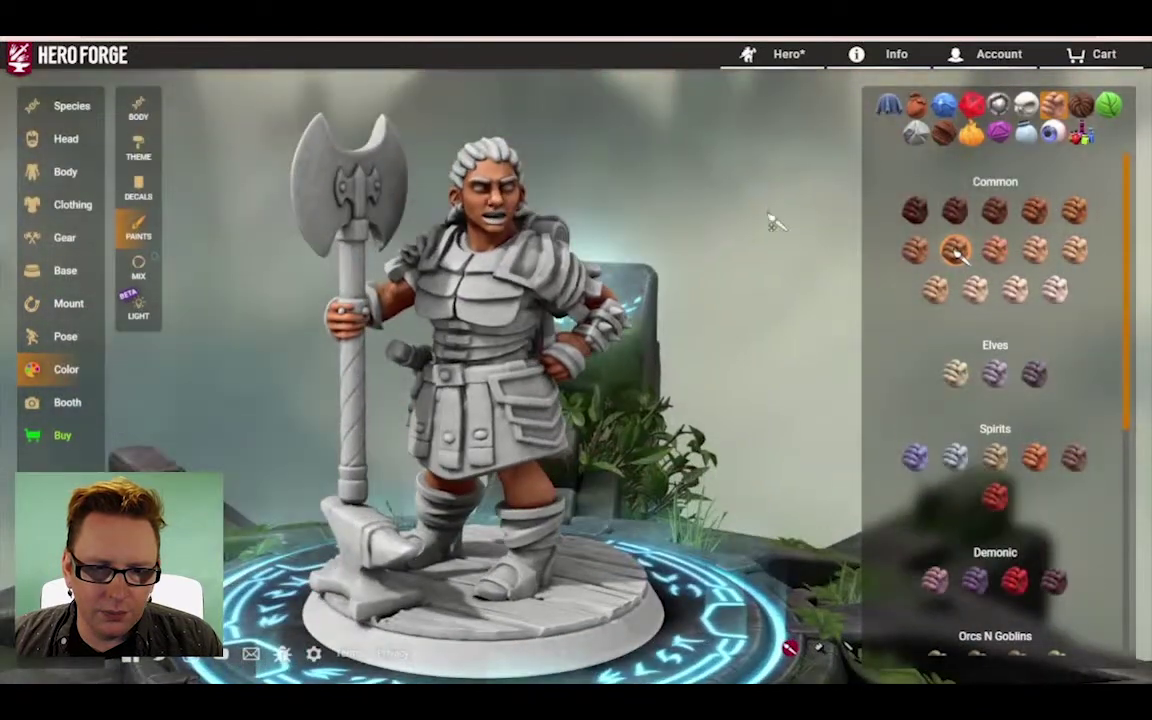
Step: Paint the lips dark red from the Darks shades and the teeth with the white Bone paint
left_click(944, 104)
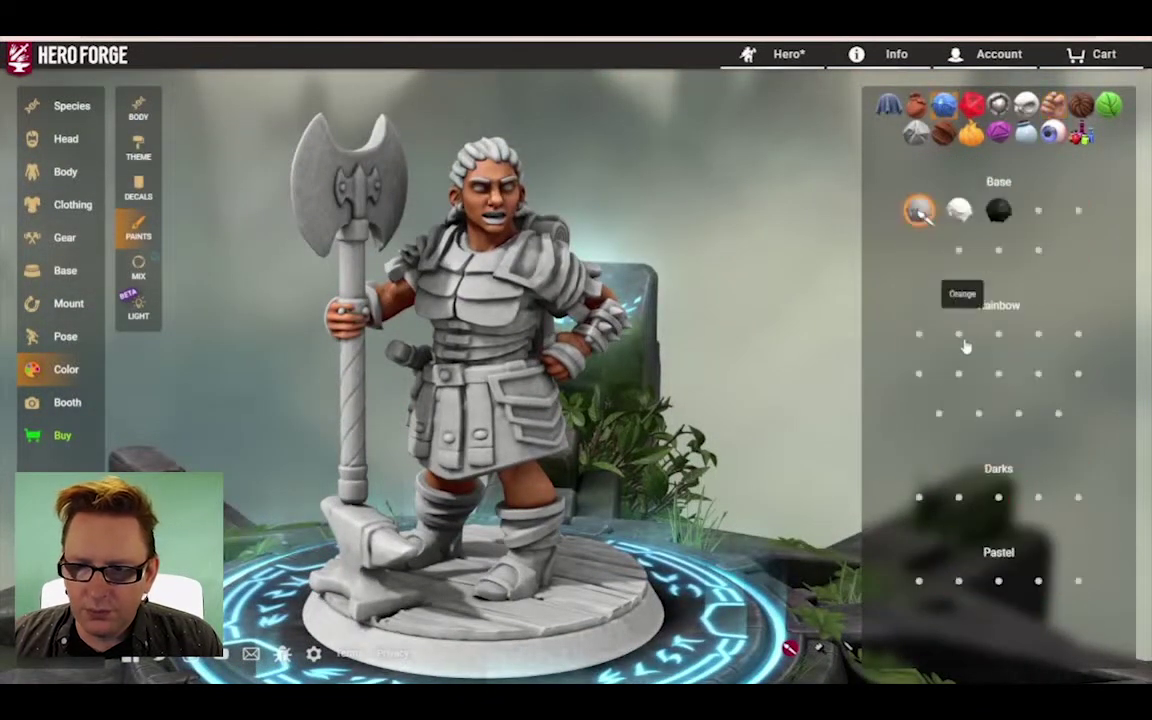
left_click(920, 497)
scroll(484, 224, "up", 2)
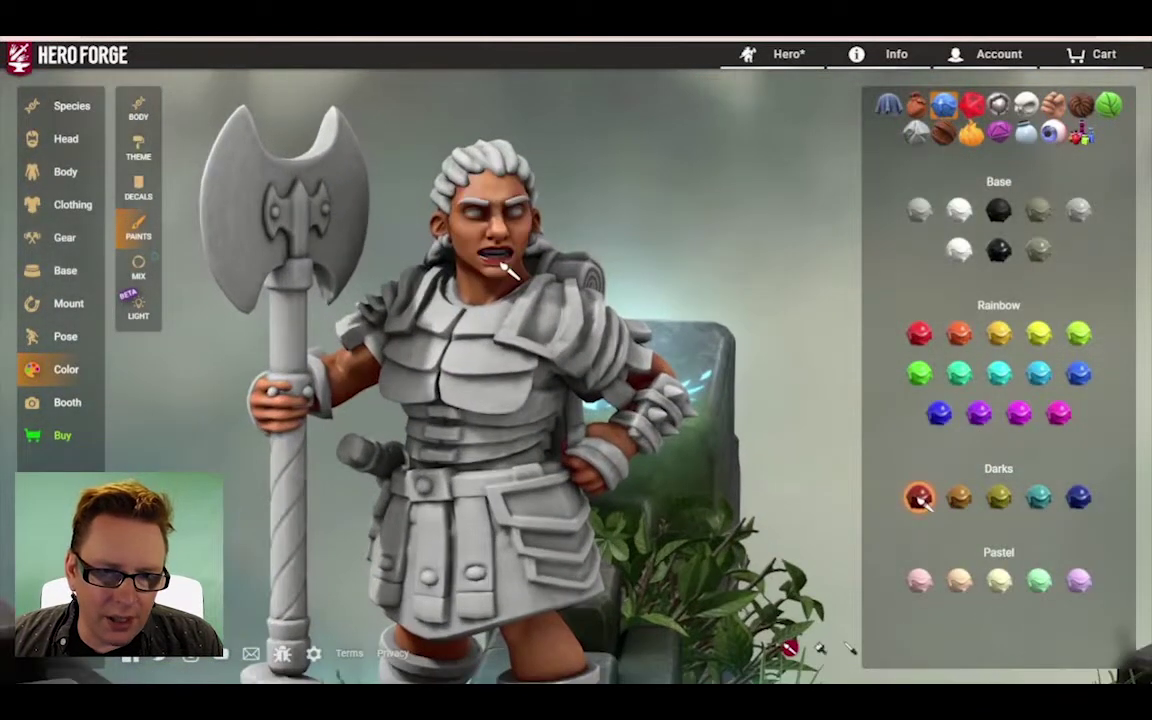
left_click(498, 261)
scroll(510, 262, "up", 2)
left_click(1027, 106)
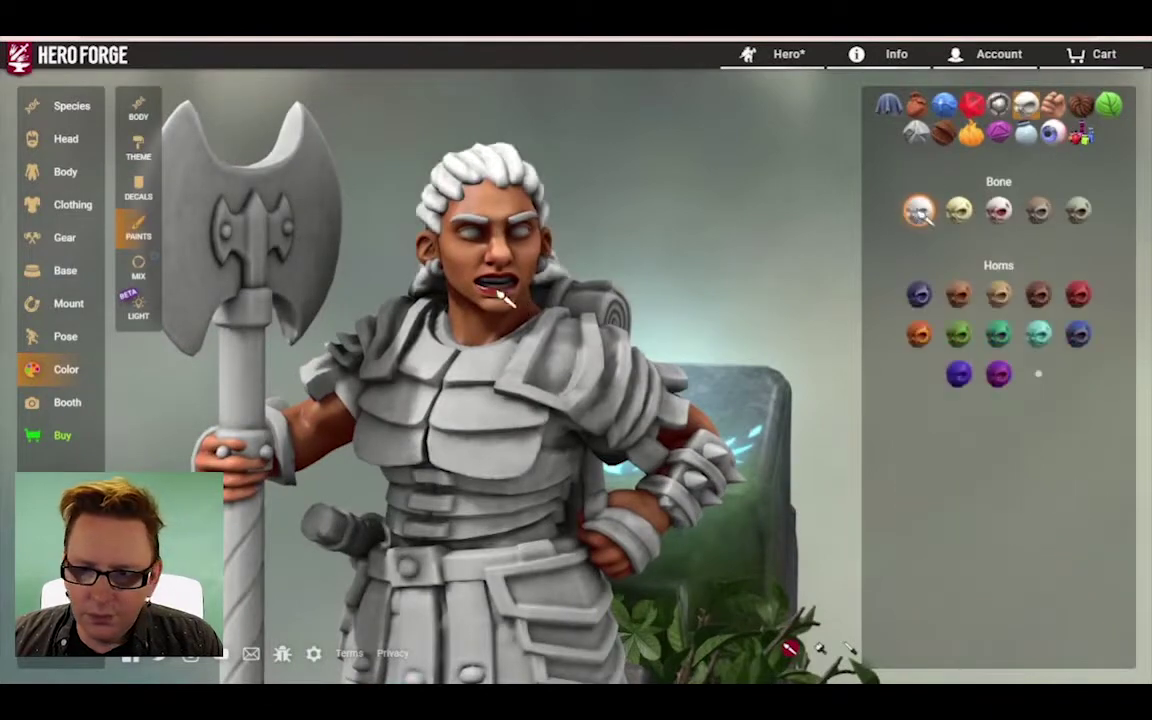
left_click_drag(498, 287, 878, 204)
Step: Paint the hair and eyebrows Sauteed Mushroom Brunette
left_click(1086, 114)
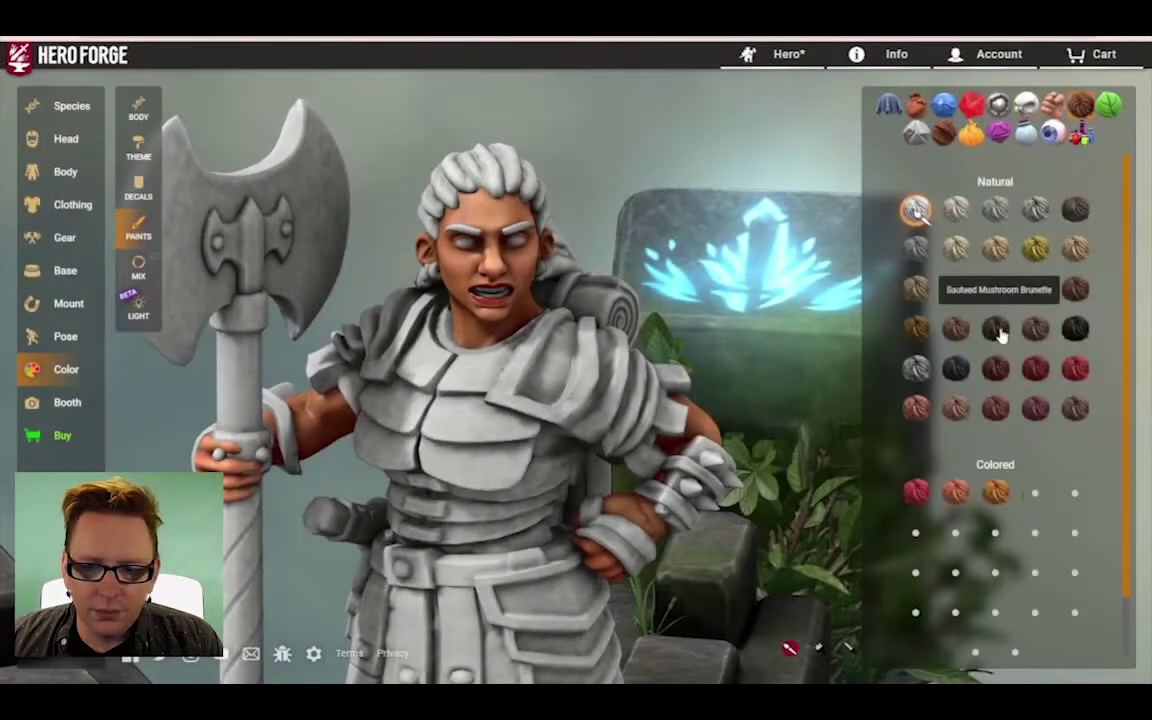
left_click(996, 330)
left_click_drag(592, 182, 648, 178)
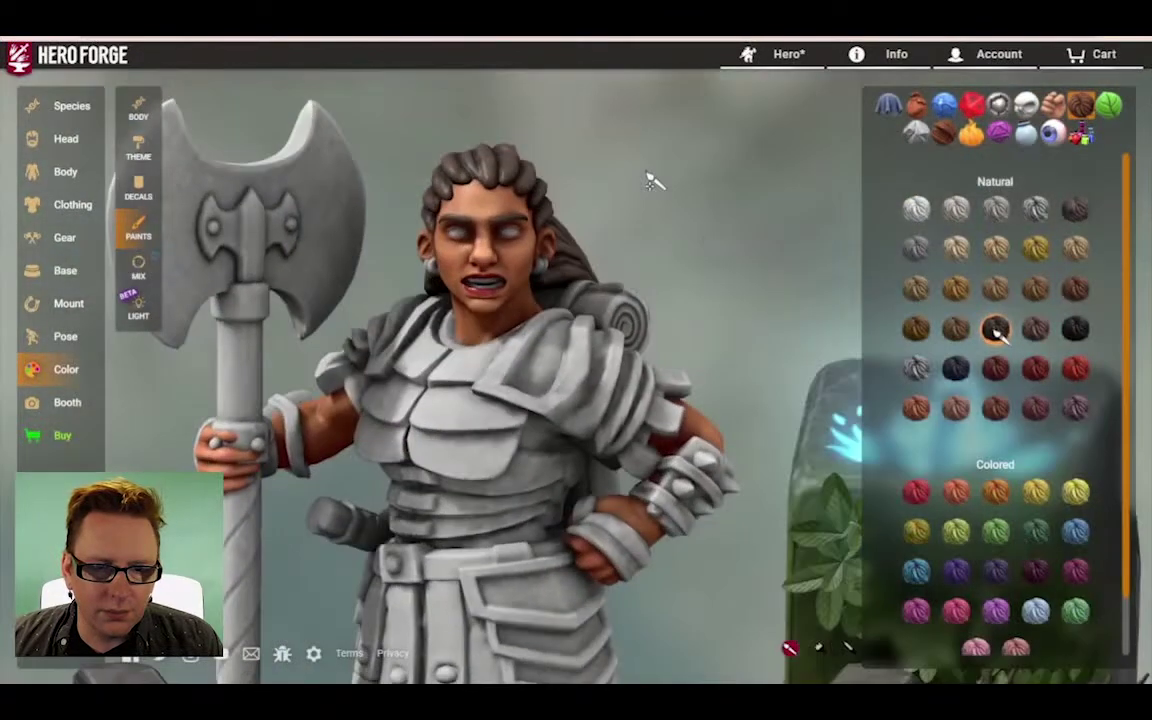
Step: Paint the eyes with the brown shade from the Common eye colours
left_click(1053, 132)
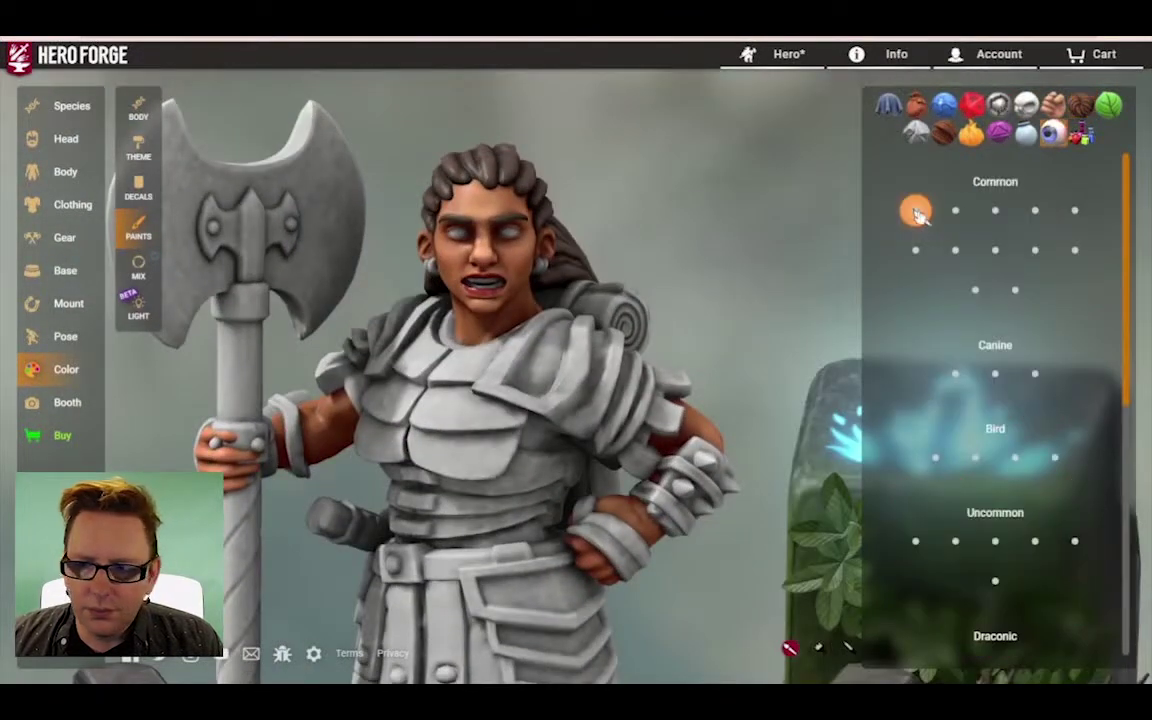
left_click(460, 233)
scroll(668, 190, "down", 3)
mouse_move(685, 195)
left_mouse_down()
mouse_move(610, 255)
mouse_move(733, 218)
left_mouse_up()
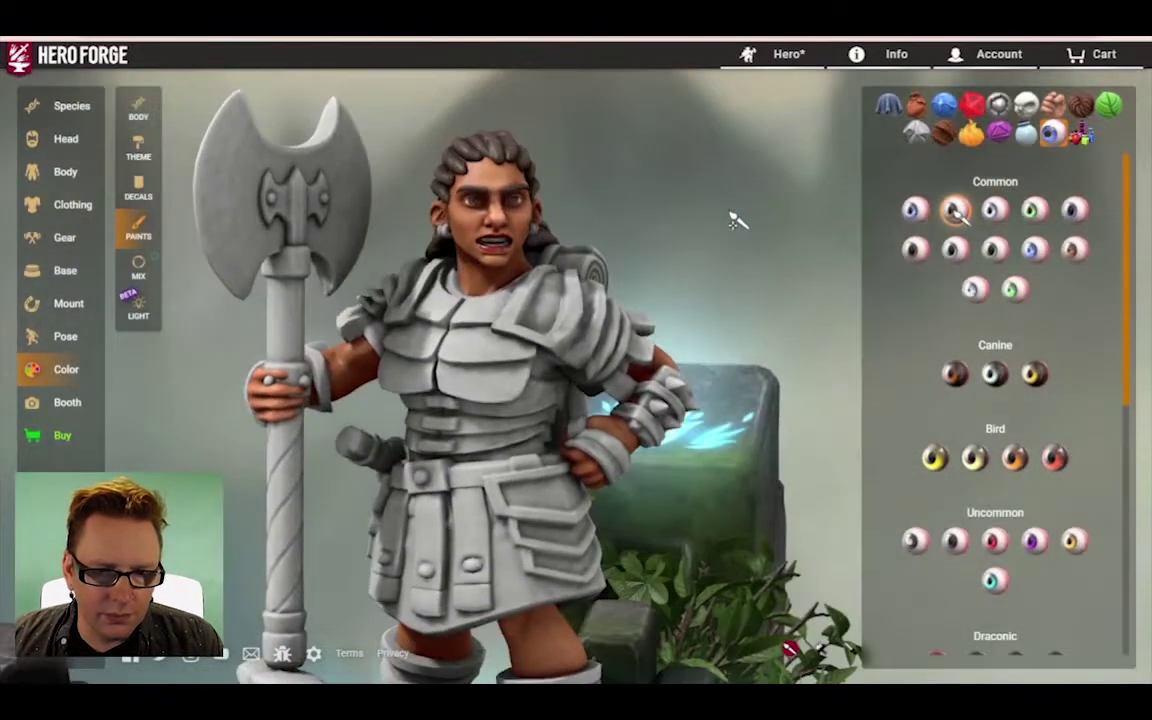
Step: Paint the backpack, undershirt, waist sash and skirt cloth dark red using the Dyed leather paints
left_click(916, 104)
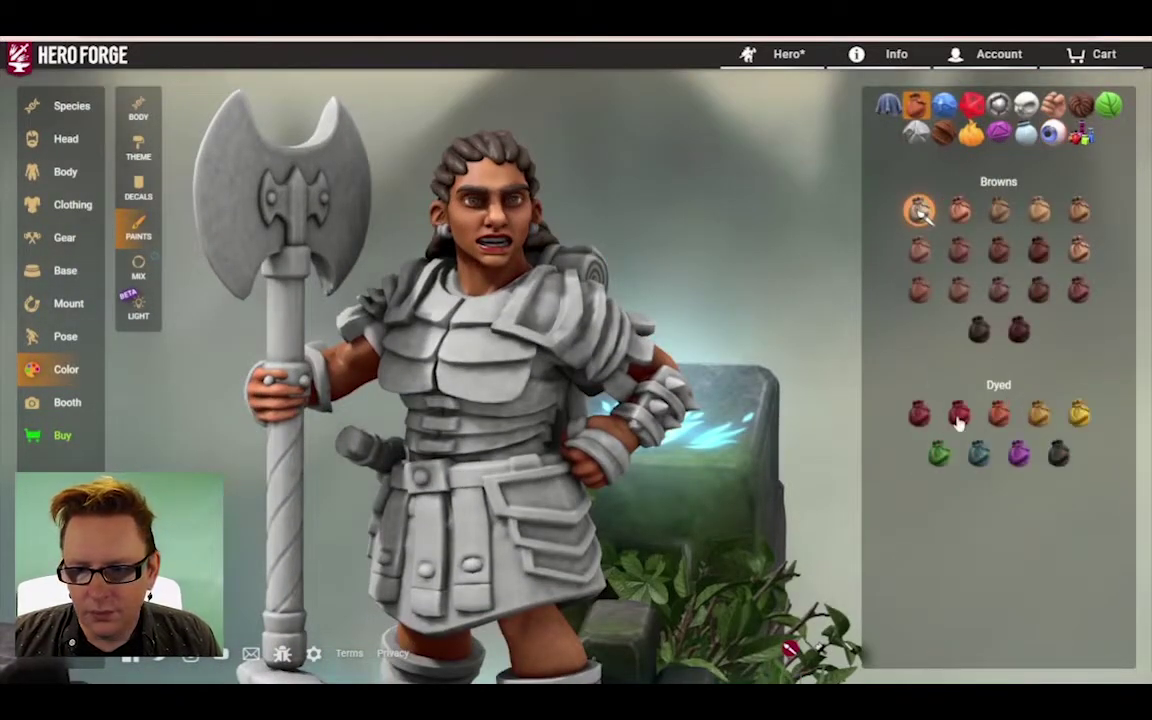
left_click(918, 415)
left_click_drag(727, 403, 508, 400)
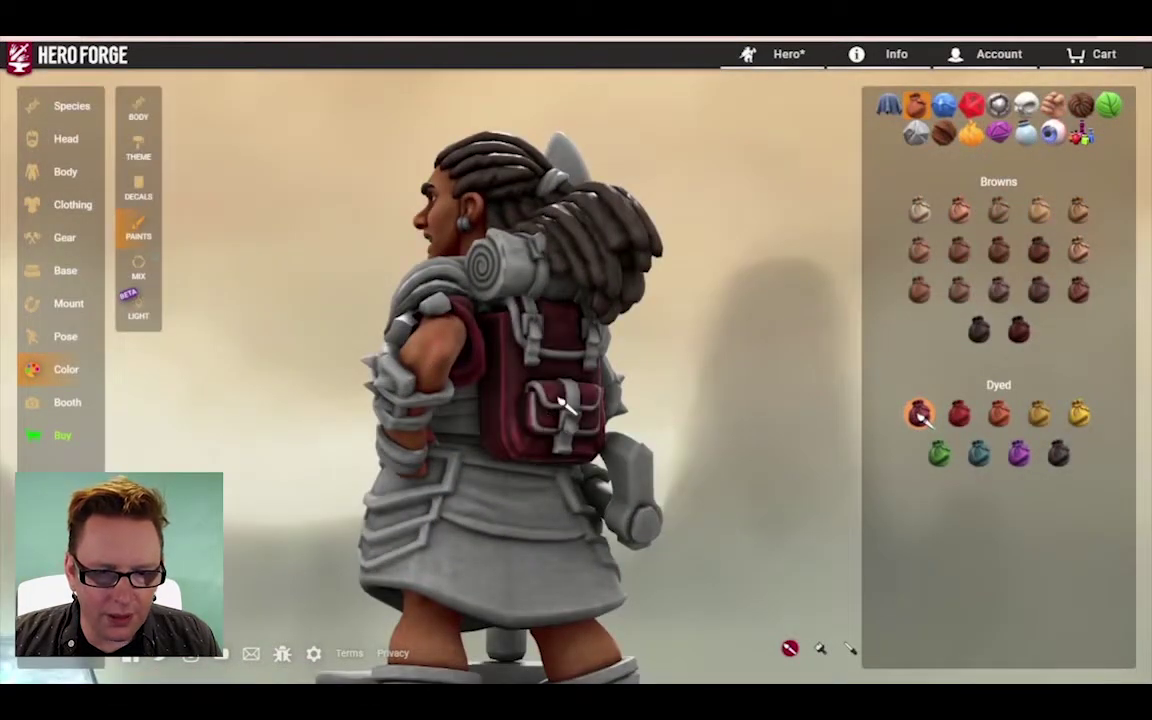
left_click(518, 526)
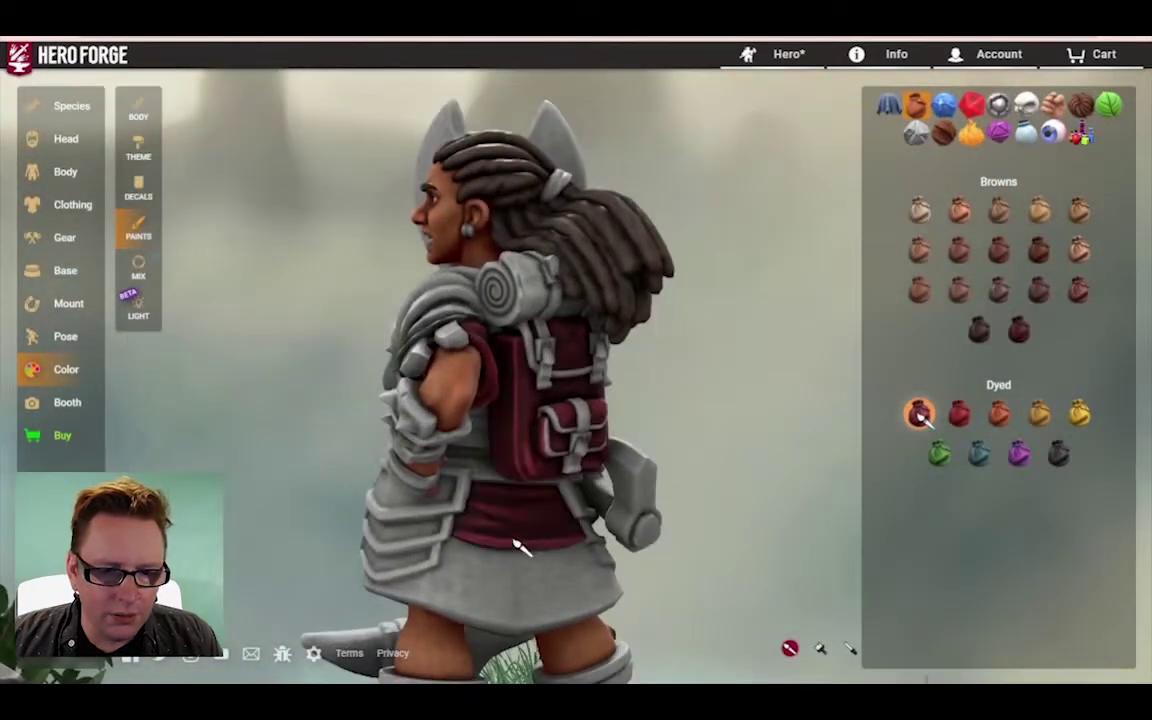
left_click(500, 595)
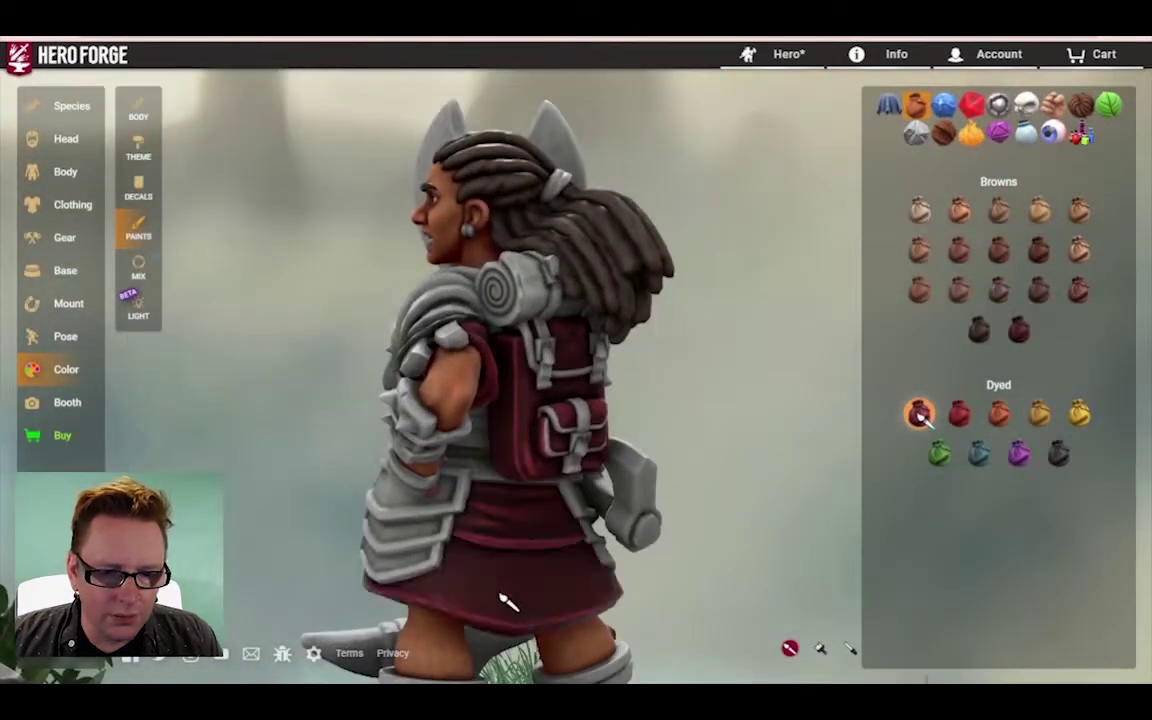
mouse_move(506, 561)
left_mouse_down()
mouse_move(662, 565)
mouse_move(652, 501)
mouse_move(537, 483)
left_mouse_up()
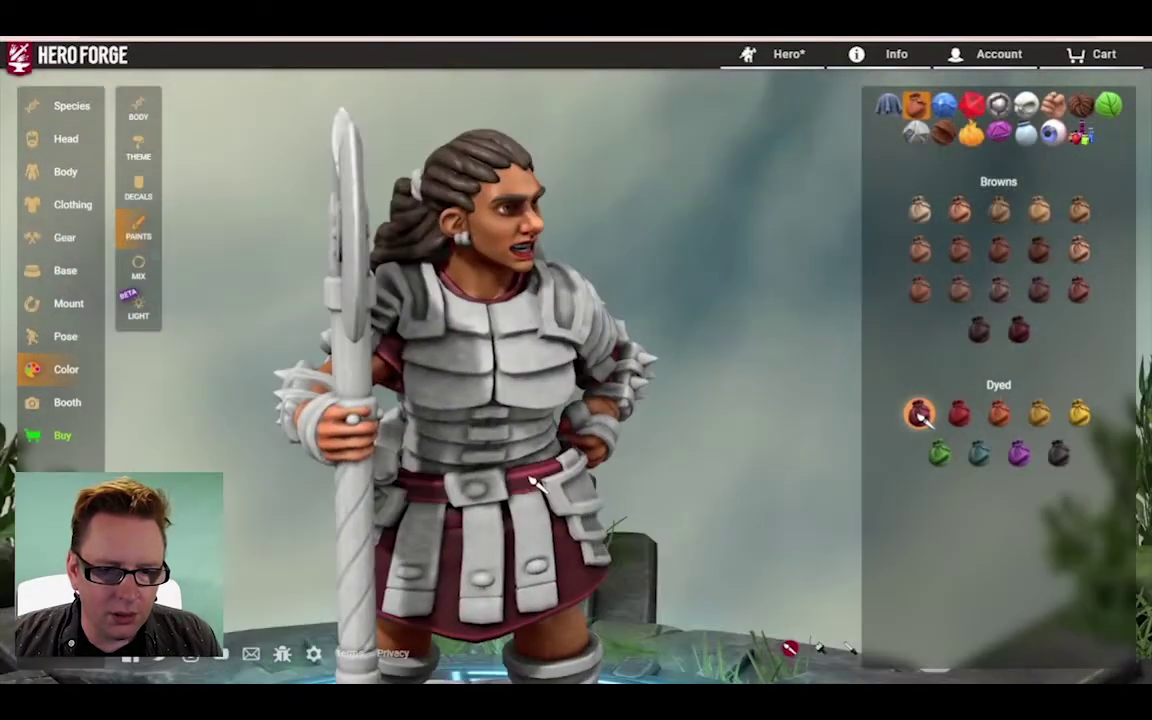
Step: Paint the hand and wrist wraps and the bracer bands the same Dyed dark red
mouse_move(488, 432)
left_mouse_down()
mouse_move(650, 455)
mouse_move(633, 453)
left_mouse_up()
left_click(508, 460)
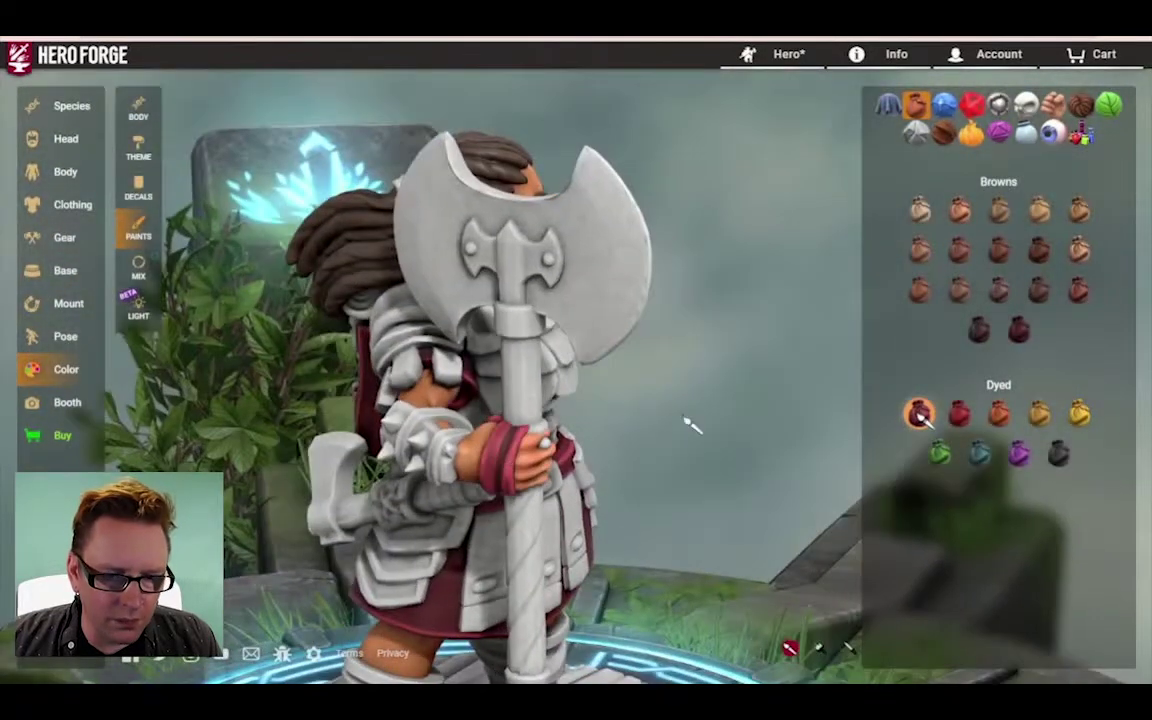
mouse_move(687, 421)
left_mouse_down()
mouse_move(398, 409)
mouse_move(370, 381)
left_mouse_up()
left_click(325, 372)
left_click(594, 459)
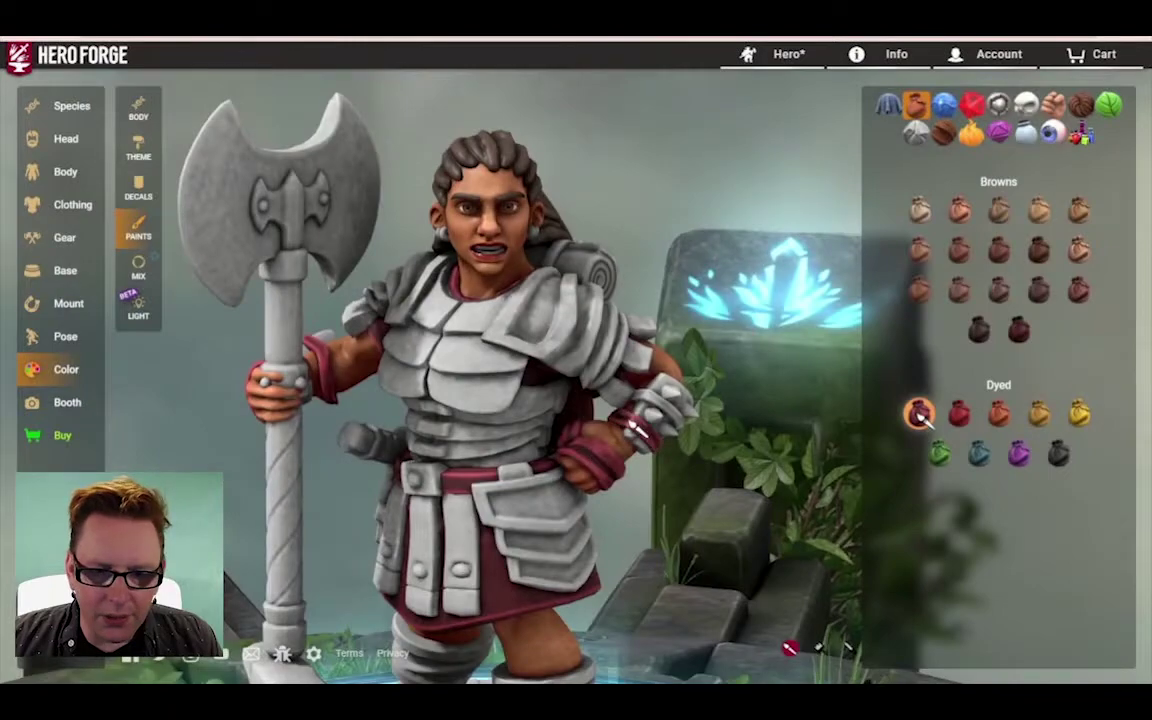
left_click(632, 422)
Step: Paint the boot leather and boot cuffs on both legs with the Dyed dark red
left_click_drag(545, 445, 599, 399)
scroll(622, 460, "down", 3)
left_click(552, 546)
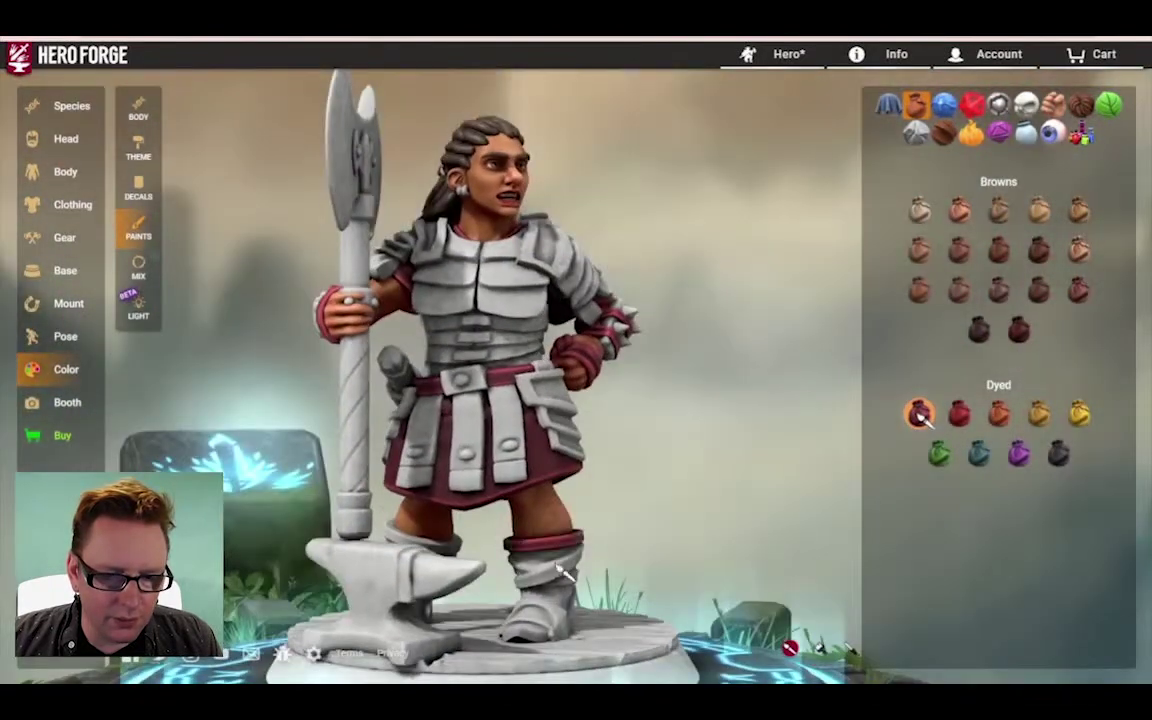
left_click_drag(502, 566, 282, 544)
left_click_drag(543, 610, 447, 640)
left_click(492, 578)
left_click(470, 632)
Step: Paint the belt holster Dyed dark red and the holstered hammer's handle the last dark shade of the Browns
left_click_drag(732, 508, 707, 504)
scroll(712, 512, "down", 1)
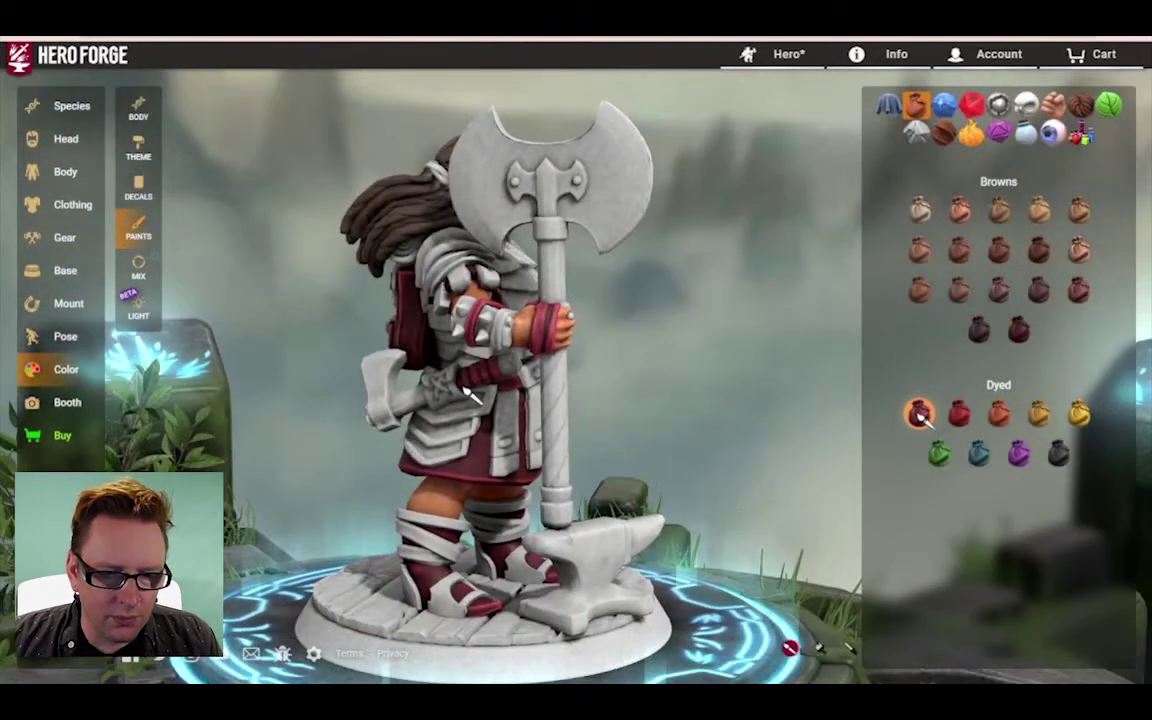
left_click(440, 385)
left_click(1020, 333)
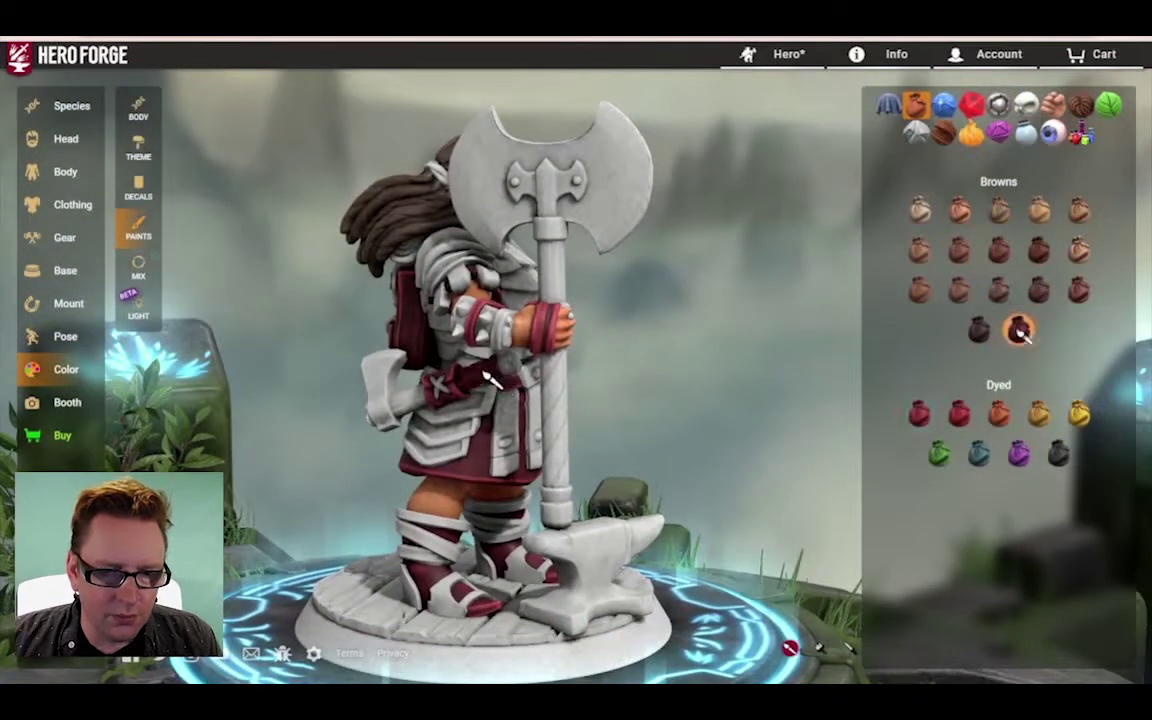
Step: Paint the leg wraps, boot straps and backpack trim with the golden-brown Dyed leather paint
left_click_drag(708, 415, 667, 415)
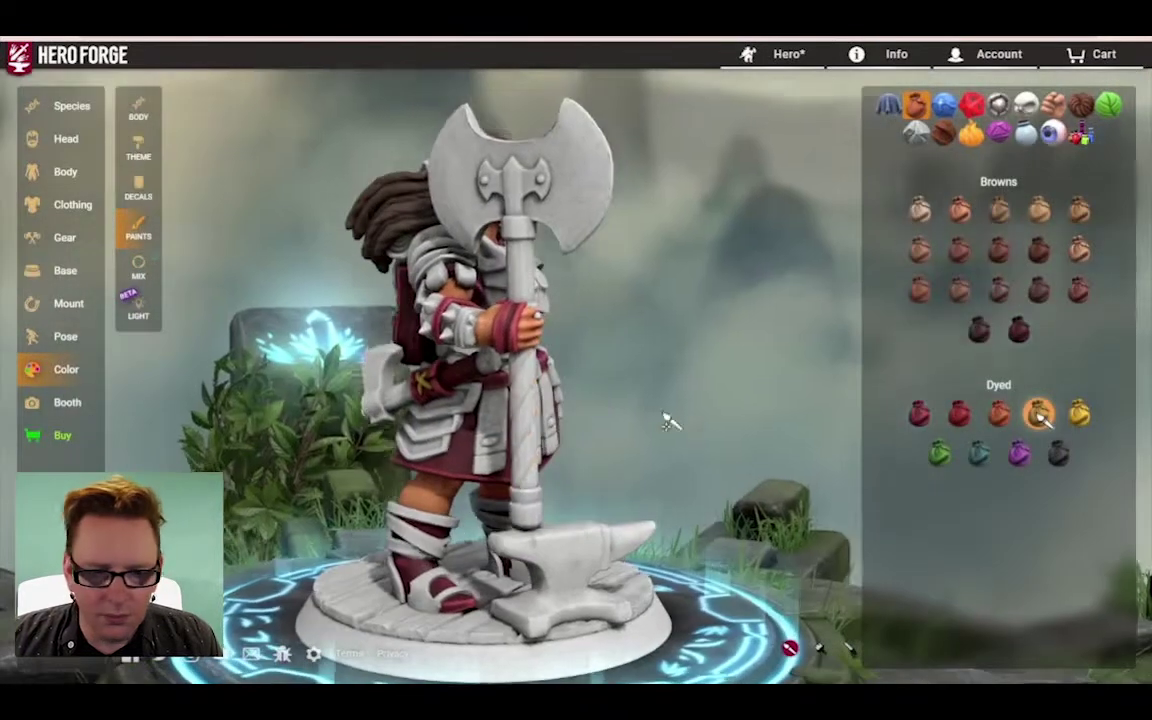
left_click(416, 528)
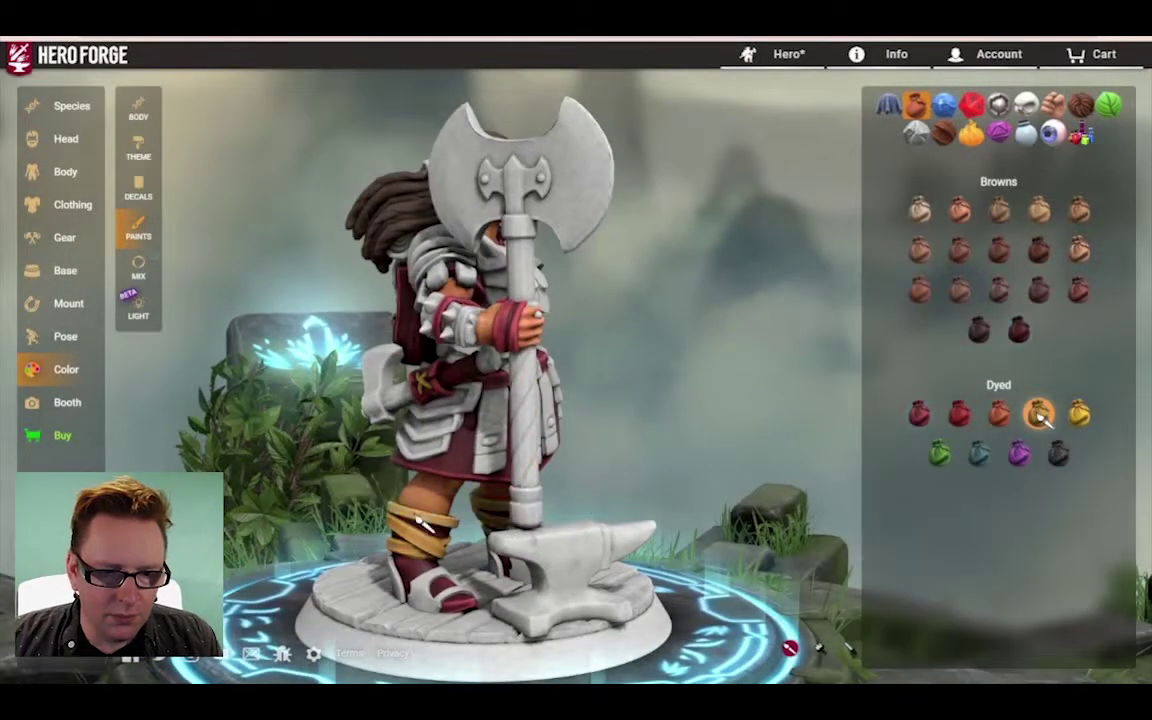
left_click_drag(432, 591, 545, 557)
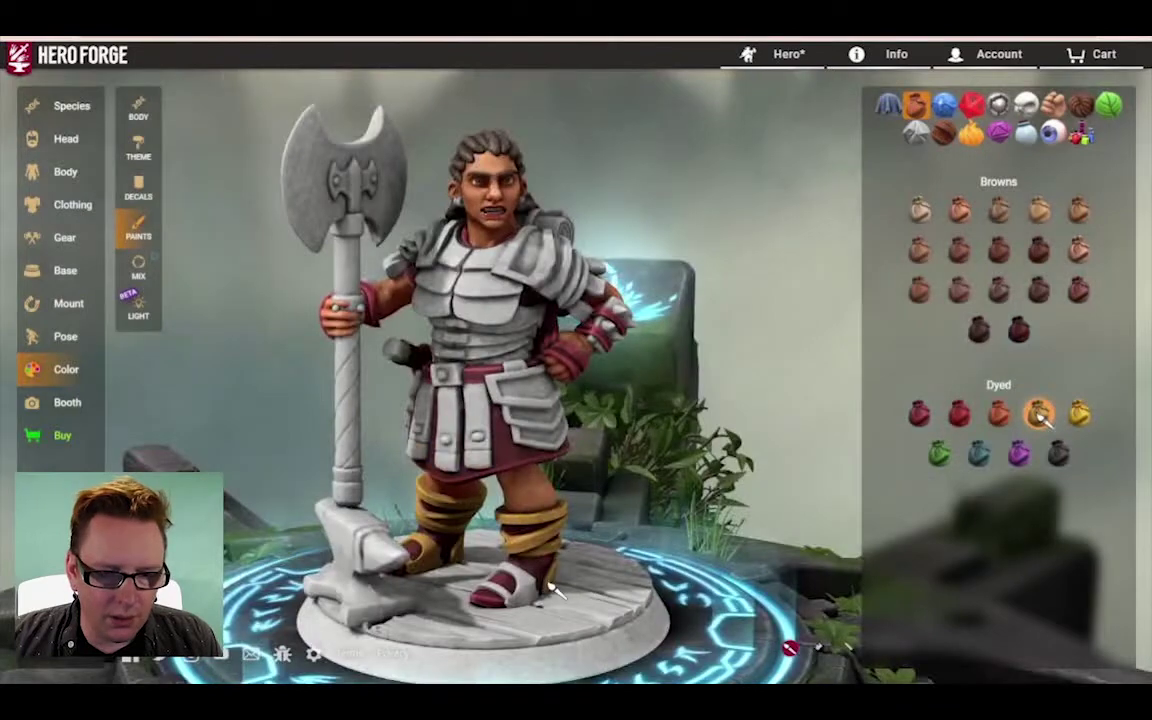
left_click(548, 586)
left_click_drag(815, 318, 520, 318)
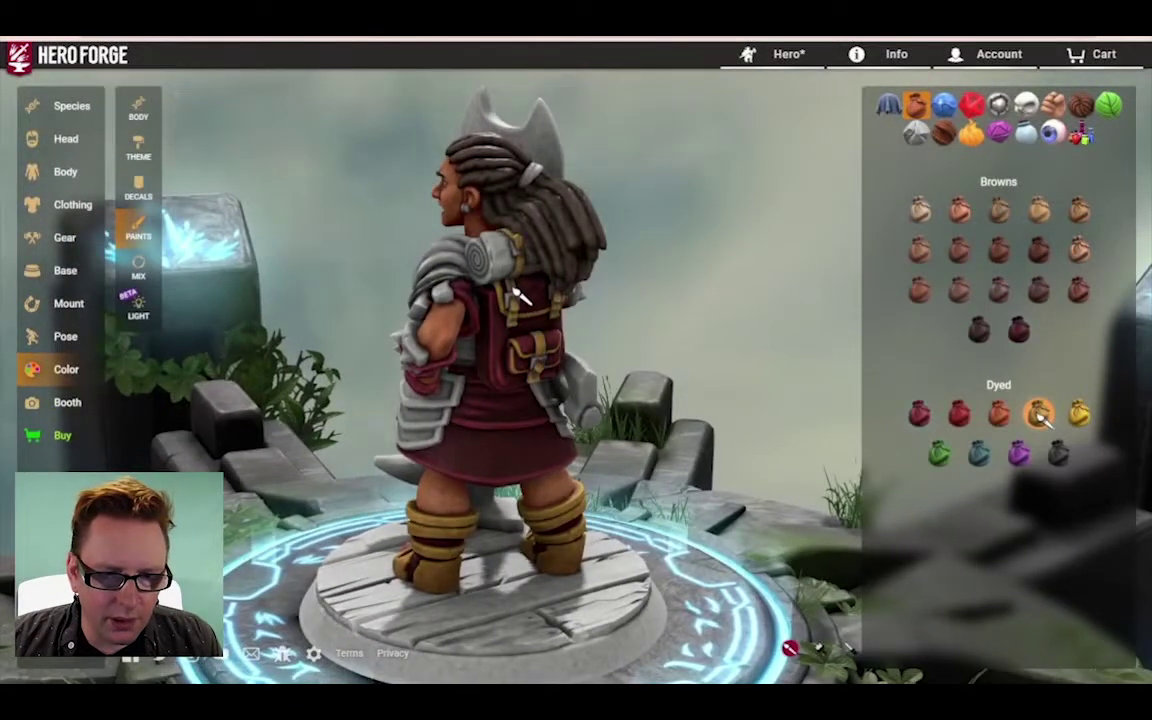
Step: Paint the backpack's buckled straps with the last dark shade of the Browns leather paints
left_click(1018, 330)
left_click(516, 304)
mouse_move(712, 300)
left_mouse_down()
mouse_move(661, 295)
mouse_move(697, 304)
mouse_move(643, 326)
mouse_move(676, 358)
mouse_move(700, 358)
left_mouse_up()
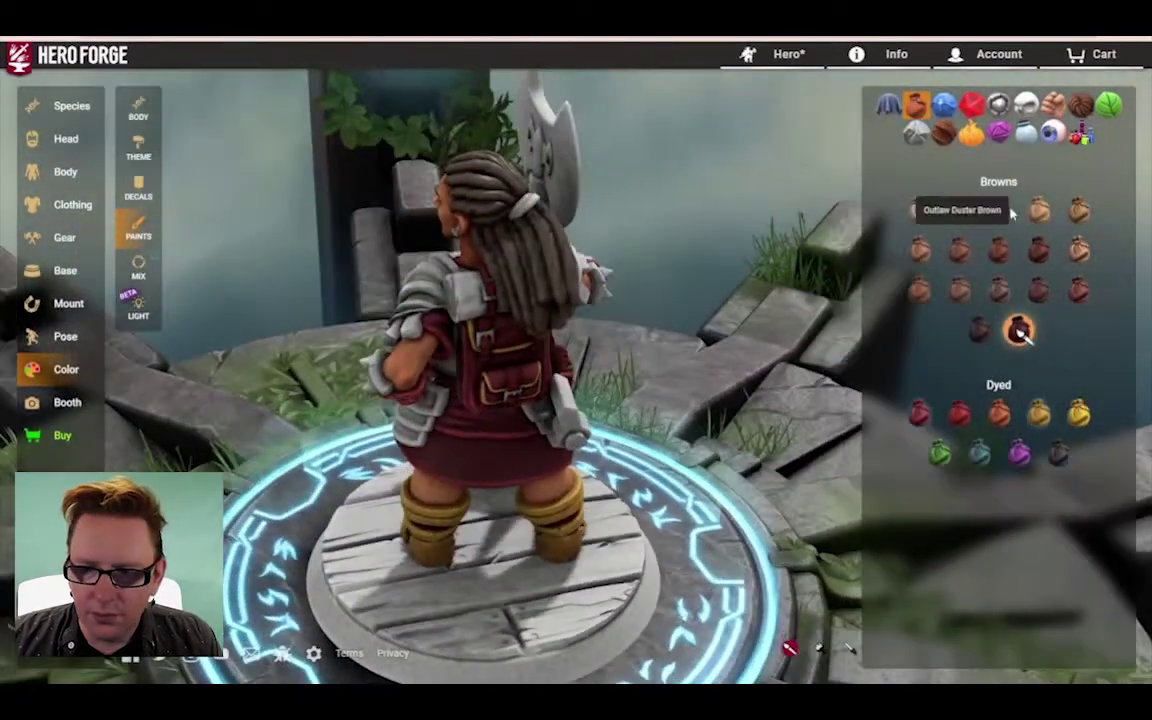
Step: Paint the bedroll on top of the backpack orange using the Warms fabric paints
left_click(888, 106)
left_click(1035, 373)
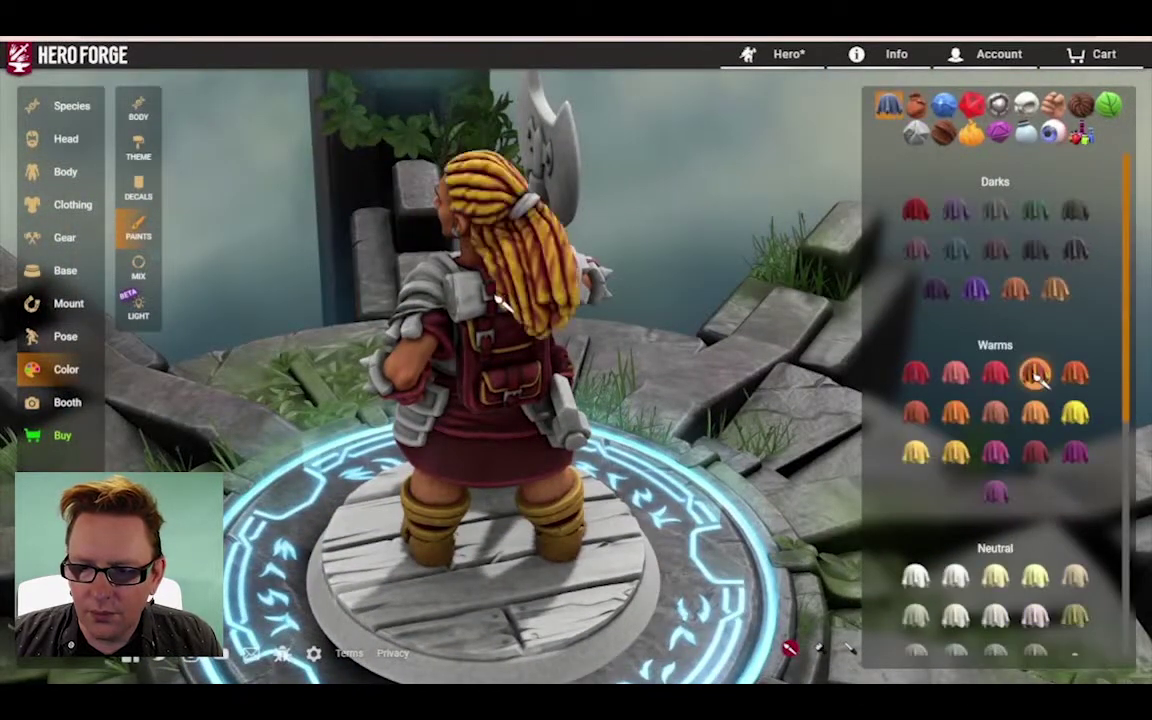
left_click_drag(506, 311, 456, 243)
left_click_drag(700, 285, 350, 290)
left_click_drag(540, 272, 585, 278)
Step: Paint the inner breastplate panels, abdomen bands and shoulder insets with the reddish copper Weathered metal
left_click(997, 104)
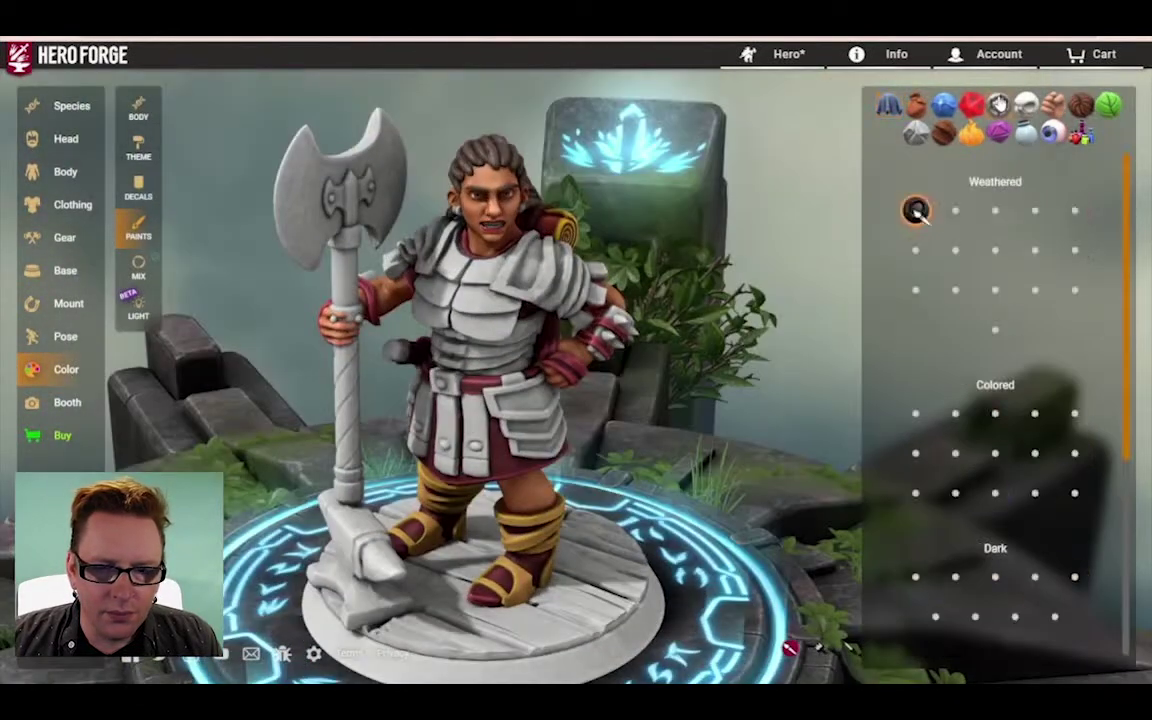
left_click(1075, 290)
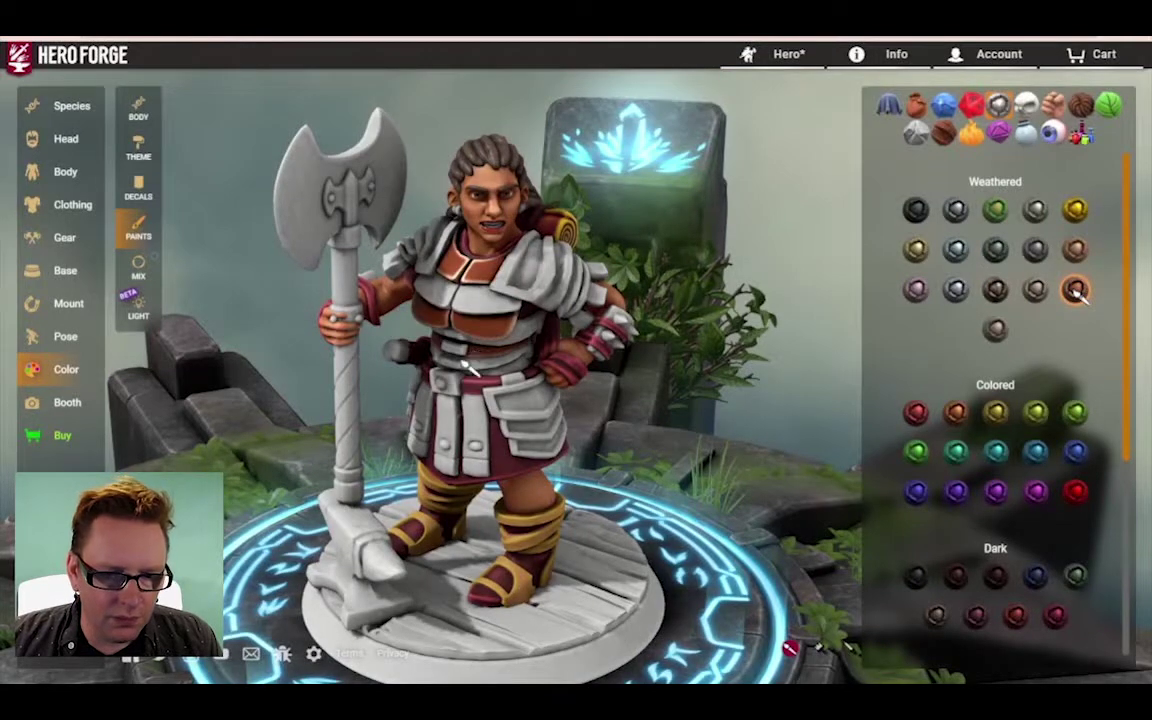
left_click_drag(765, 295, 620, 294)
scroll(681, 300, "up", 3)
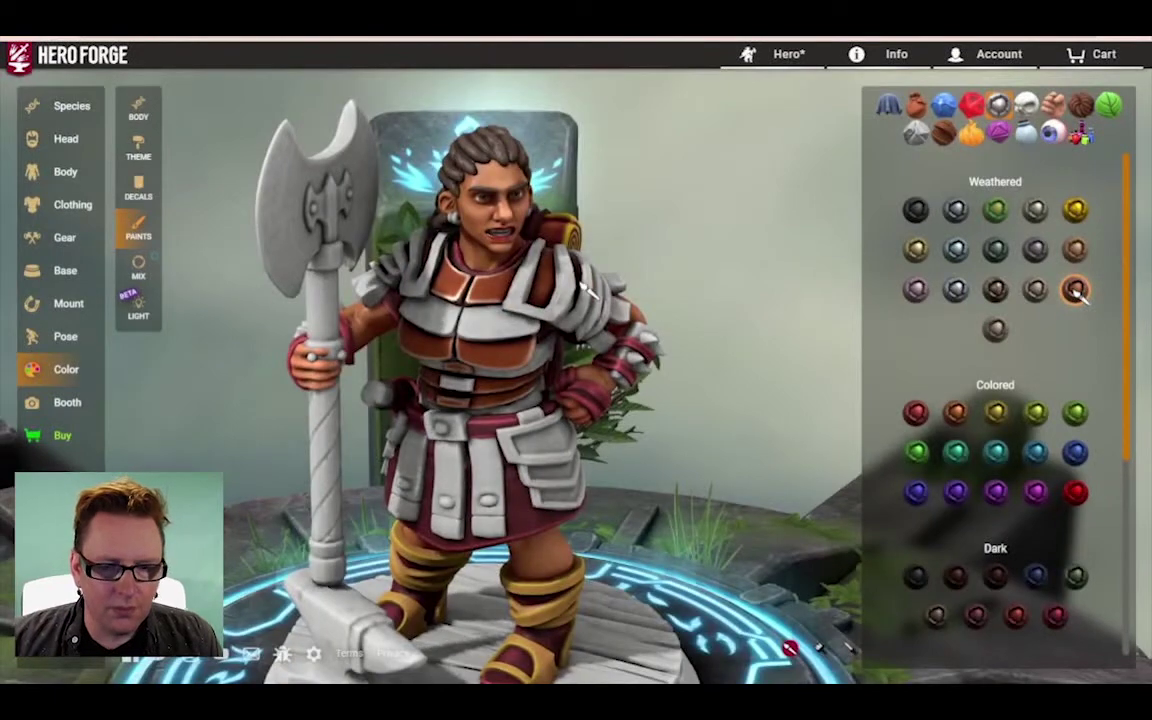
left_click(590, 290)
left_click_drag(735, 238, 595, 306)
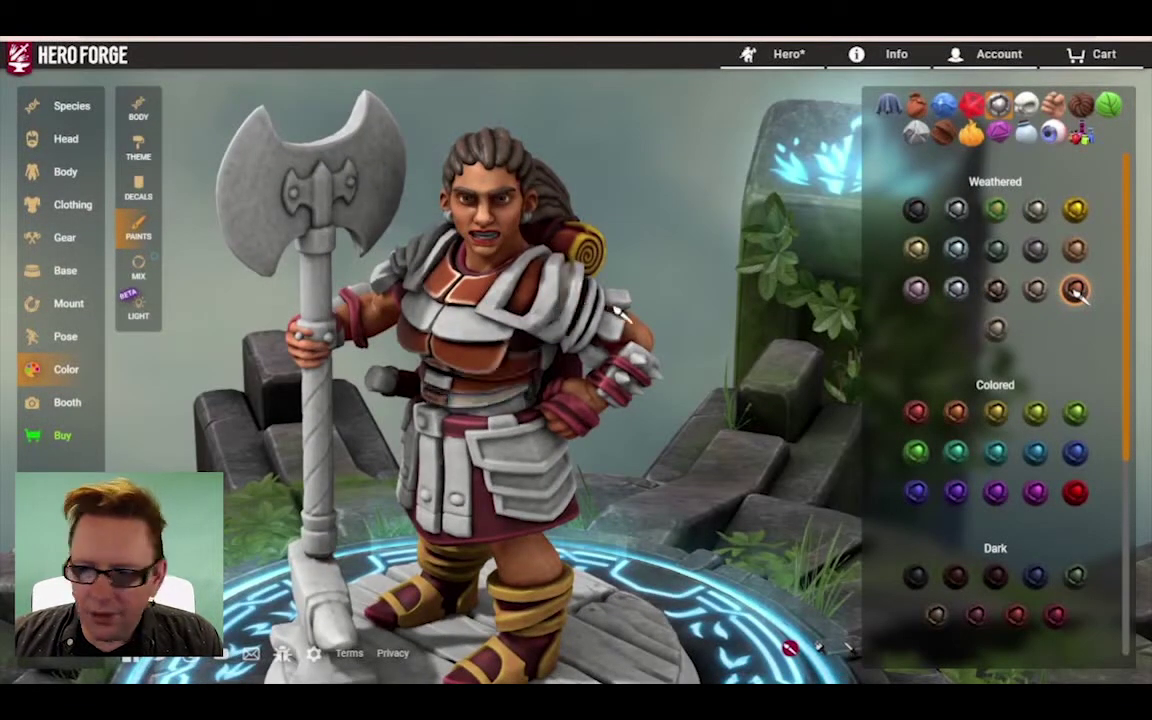
Step: Paint the remaining breastplate bands and layered shoulder plates Weathered pale gold, and the upper-arm tabs Weathered reddish copper
left_click(915, 252)
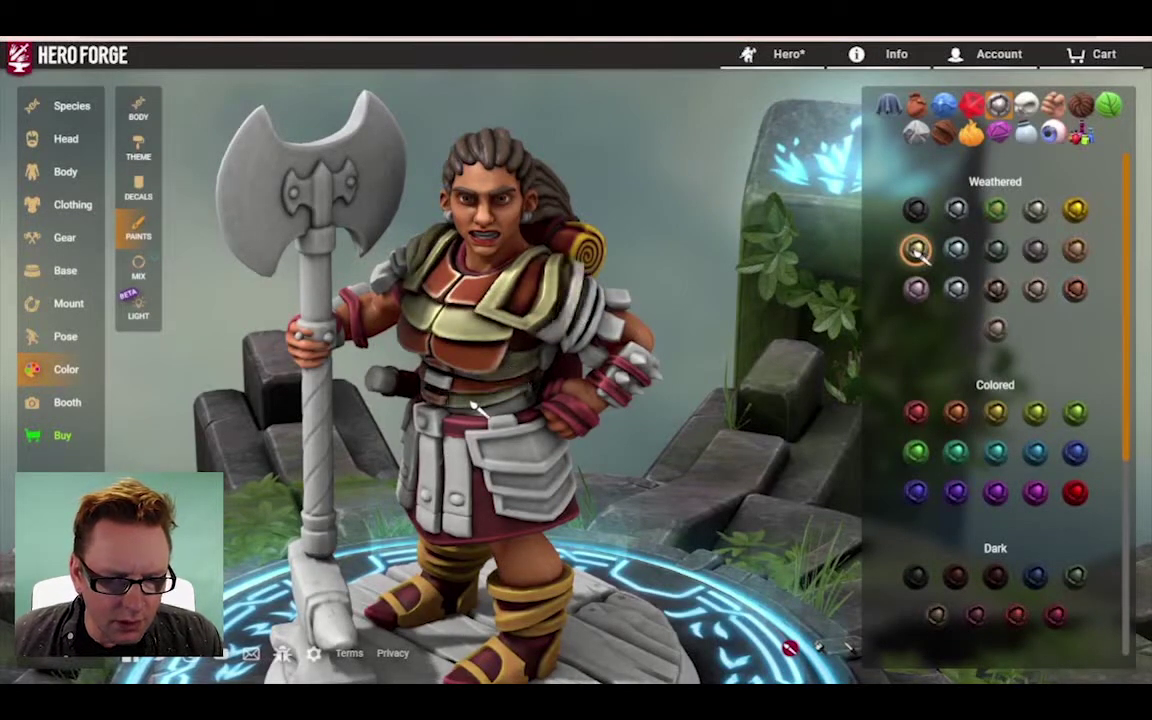
left_click_drag(655, 325, 603, 322)
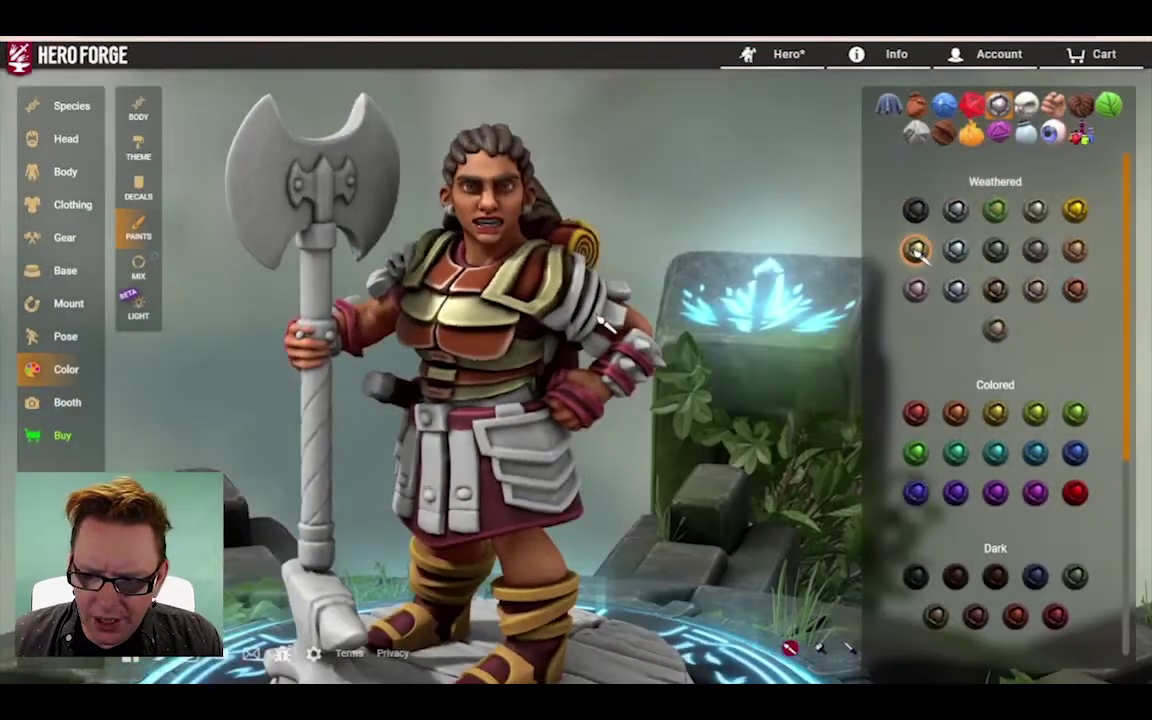
left_click(1074, 291)
left_click_drag(505, 312, 540, 357)
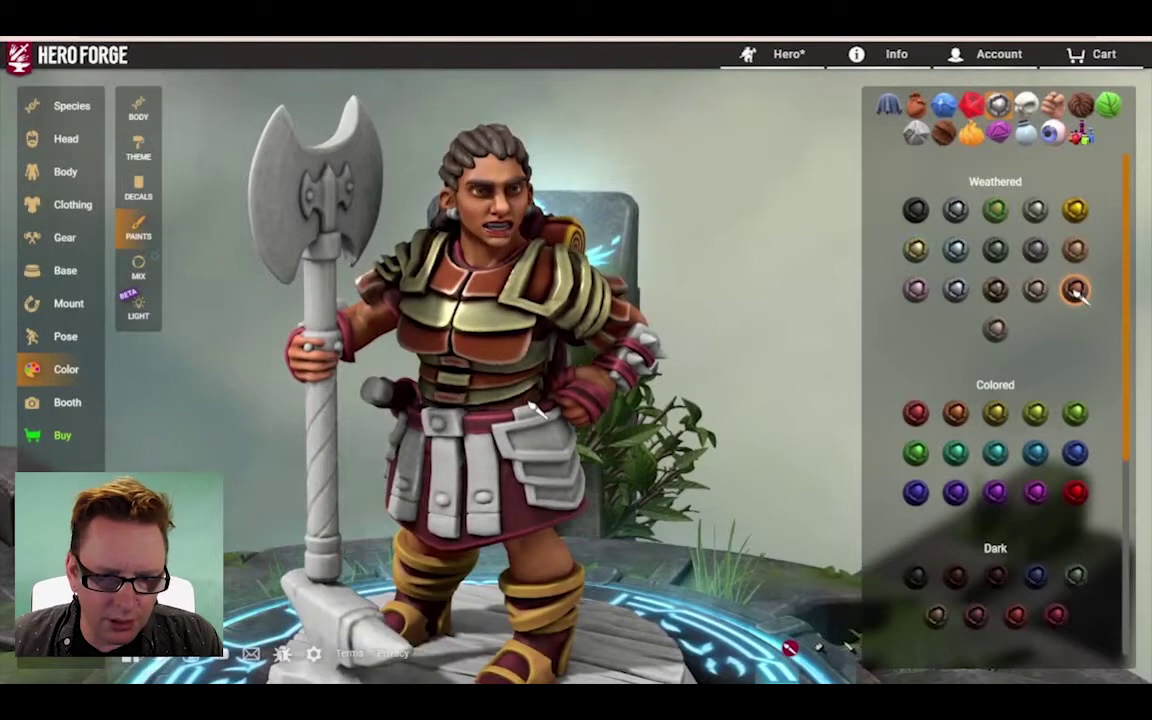
Step: Paint the skirt strips and hip-plate borders Weathered reddish copper, and the strip tips, hip plates and belt buckle Weathered pale gold
left_click(484, 470)
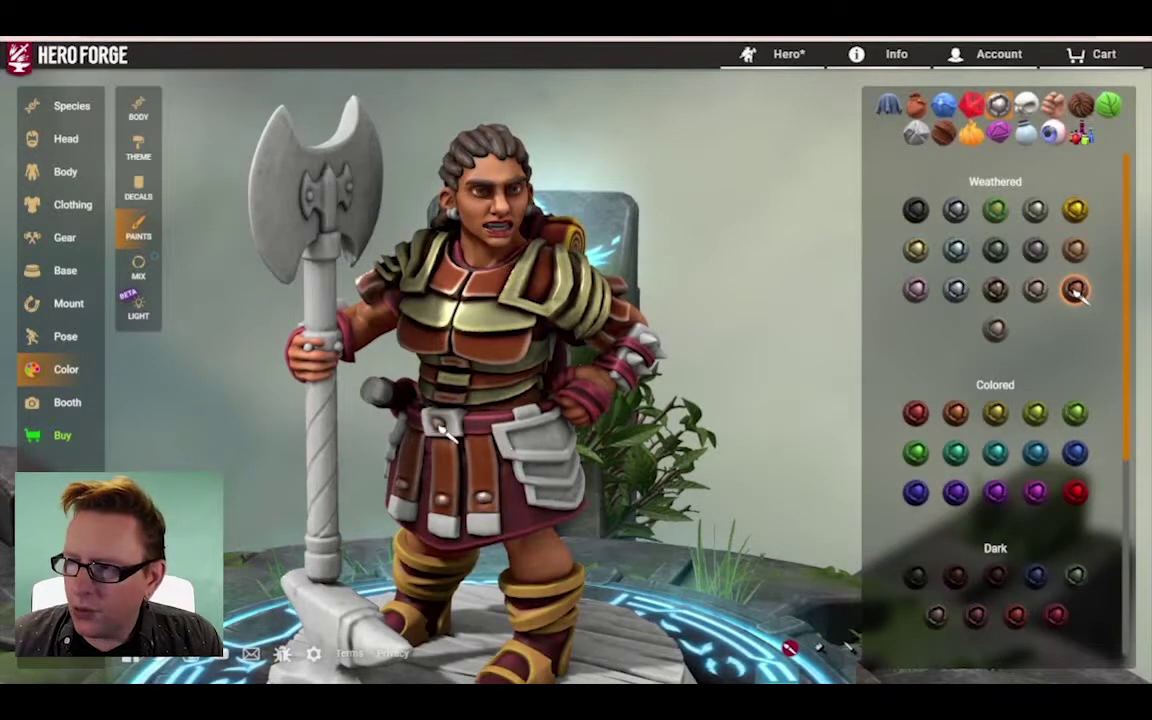
left_click(505, 438)
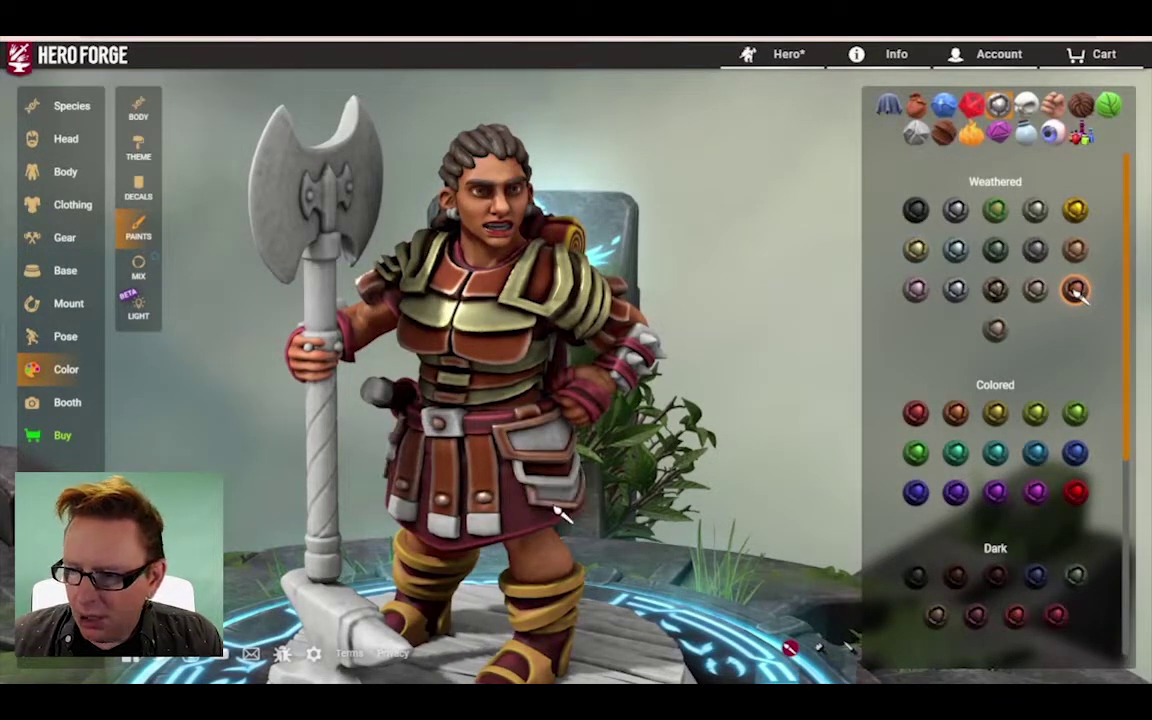
left_click(915, 250)
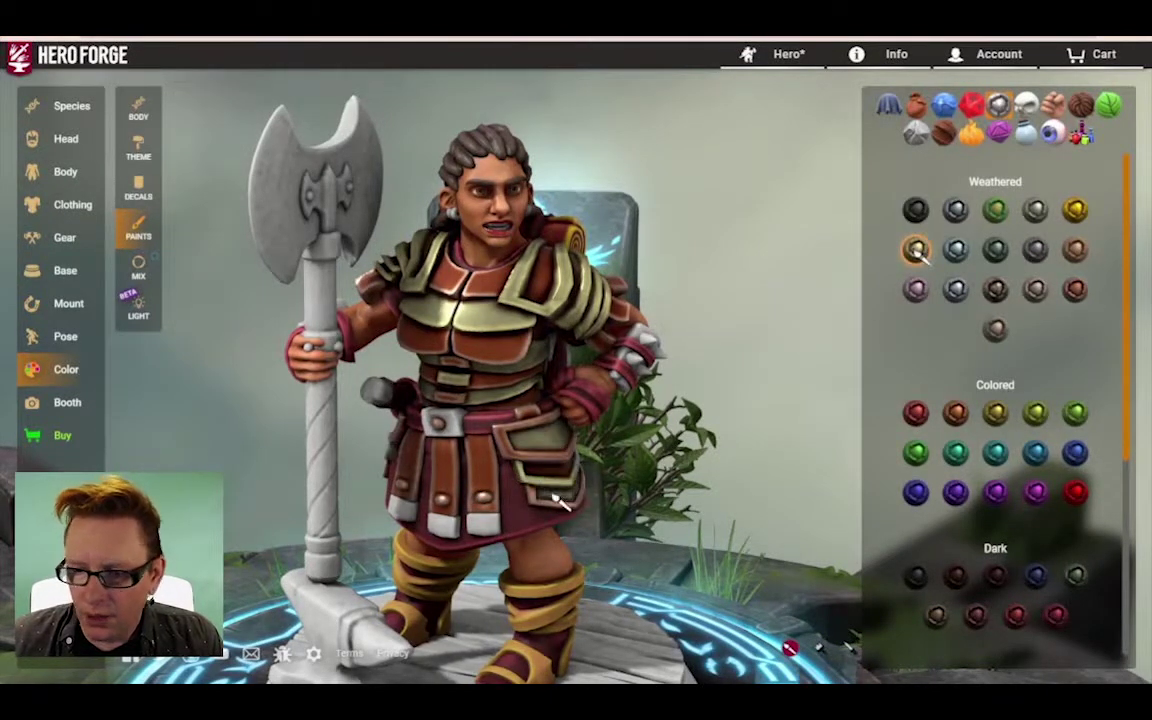
left_click(486, 520)
left_click(442, 422)
left_click_drag(520, 287, 577, 304)
Step: Paint the bracer spikes on both forearms with the Weathered pale gold metal
left_click(652, 346)
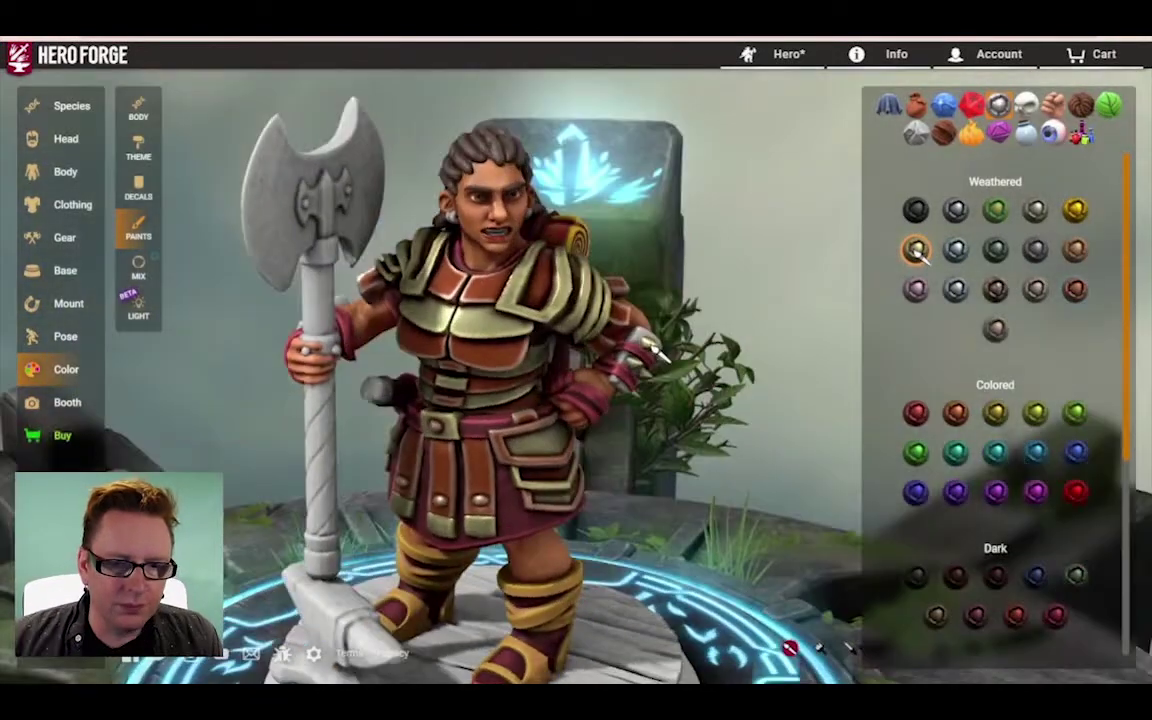
left_click(1072, 290)
left_click_drag(438, 339, 612, 358)
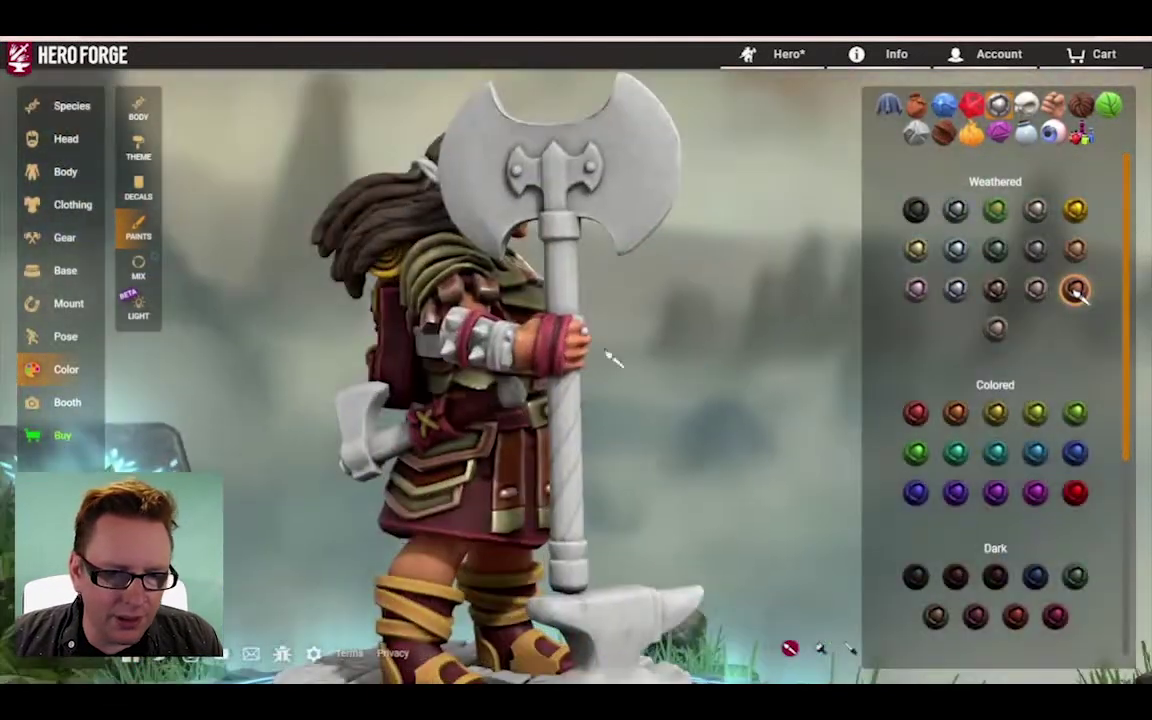
left_click(915, 250)
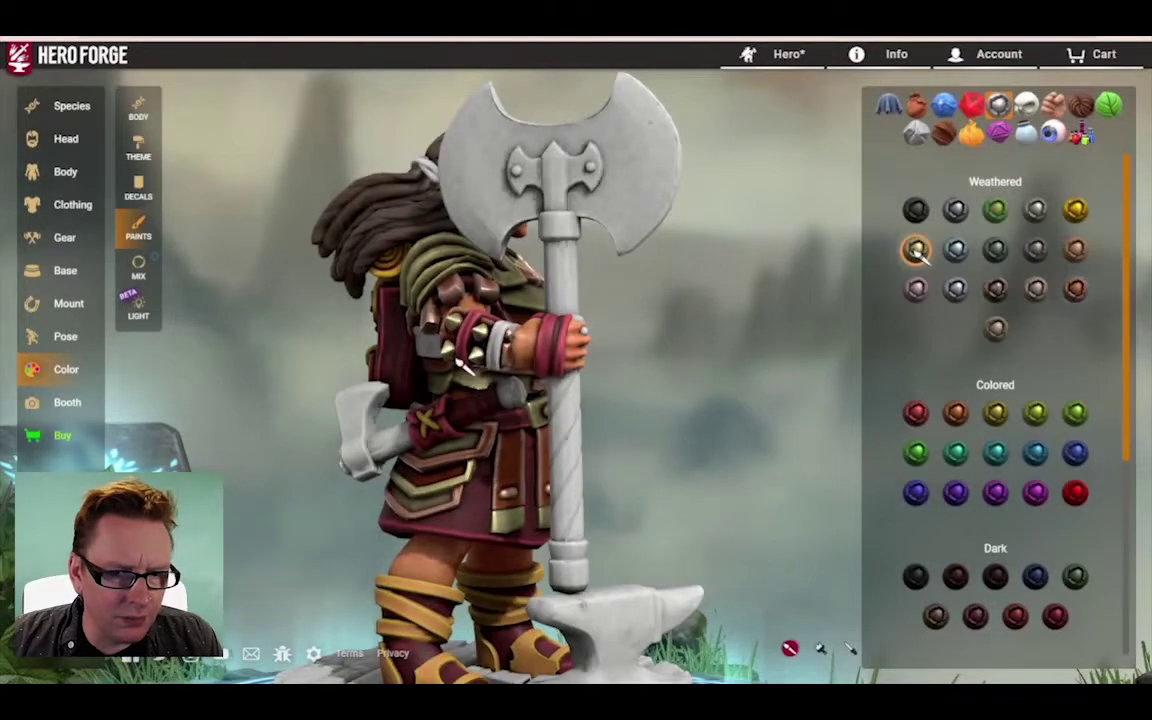
left_click_drag(462, 362, 525, 367)
Step: Paint the earrings with the Weathered pale gold metal
left_click_drag(638, 514, 759, 514)
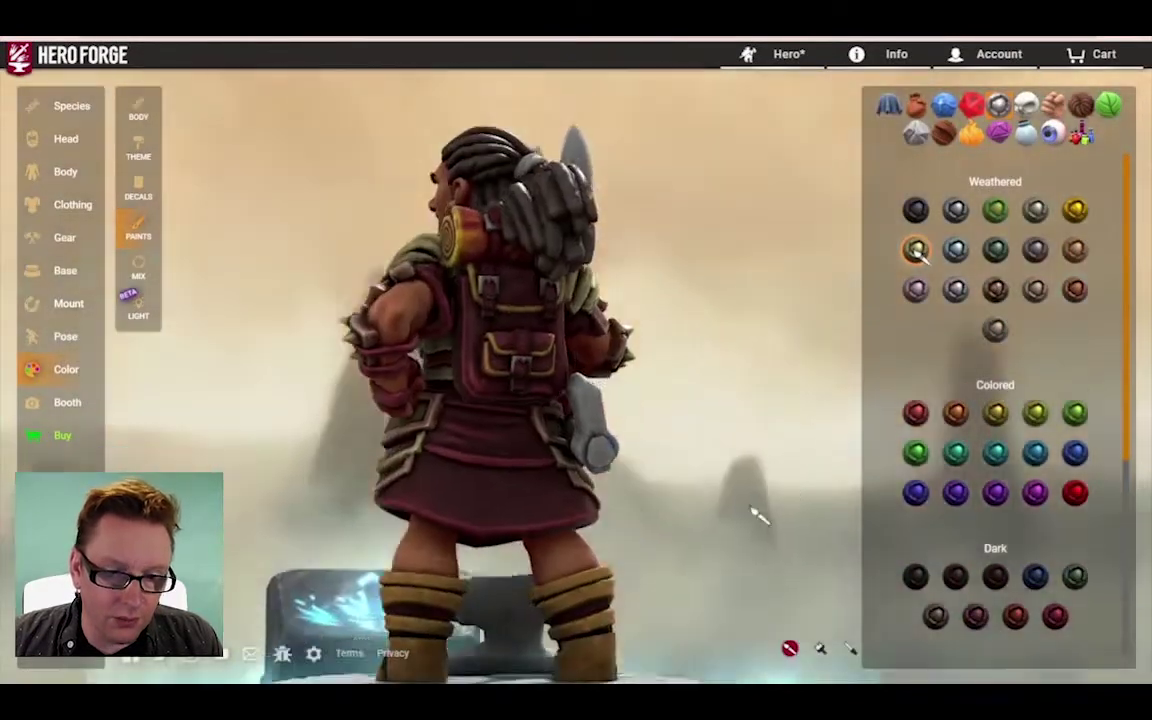
left_click_drag(620, 246, 68, 304)
left_click_drag(820, 258, 697, 248)
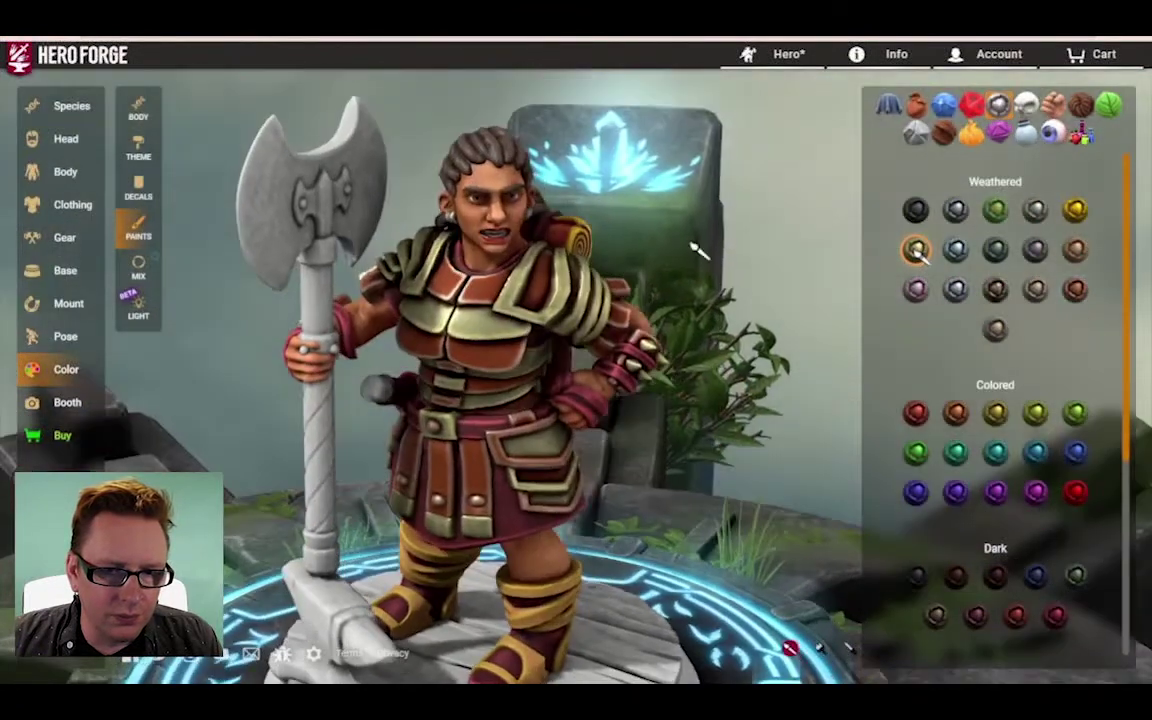
left_click(915, 413)
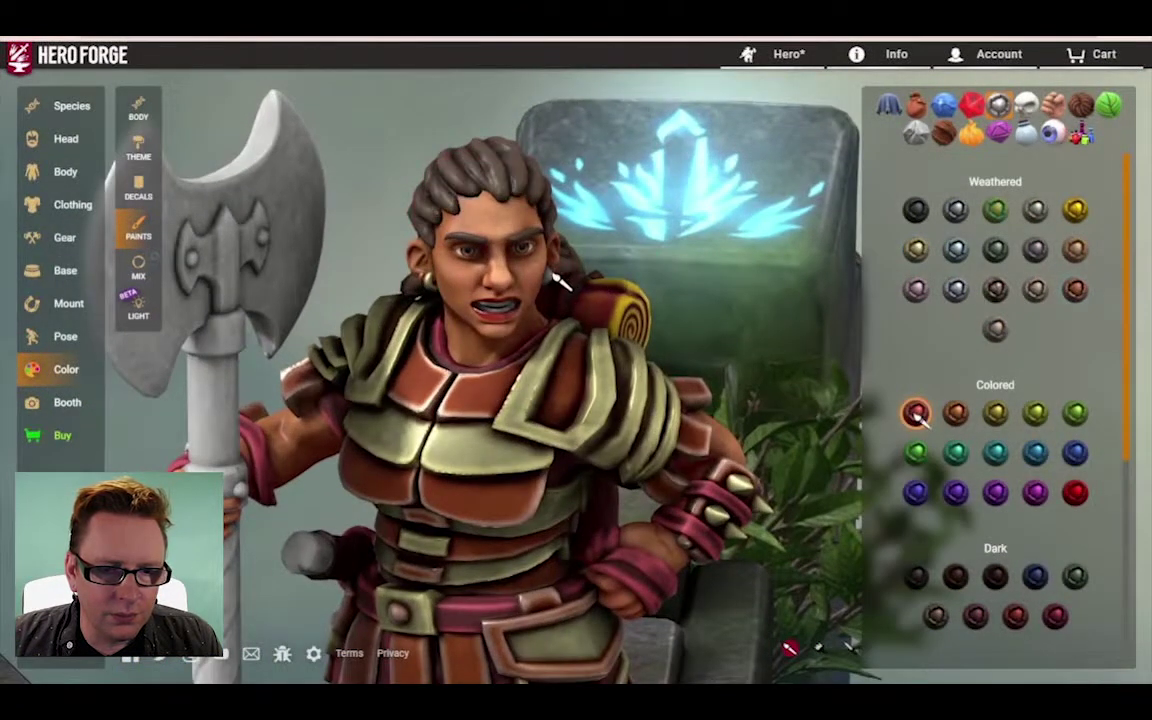
left_click(915, 249)
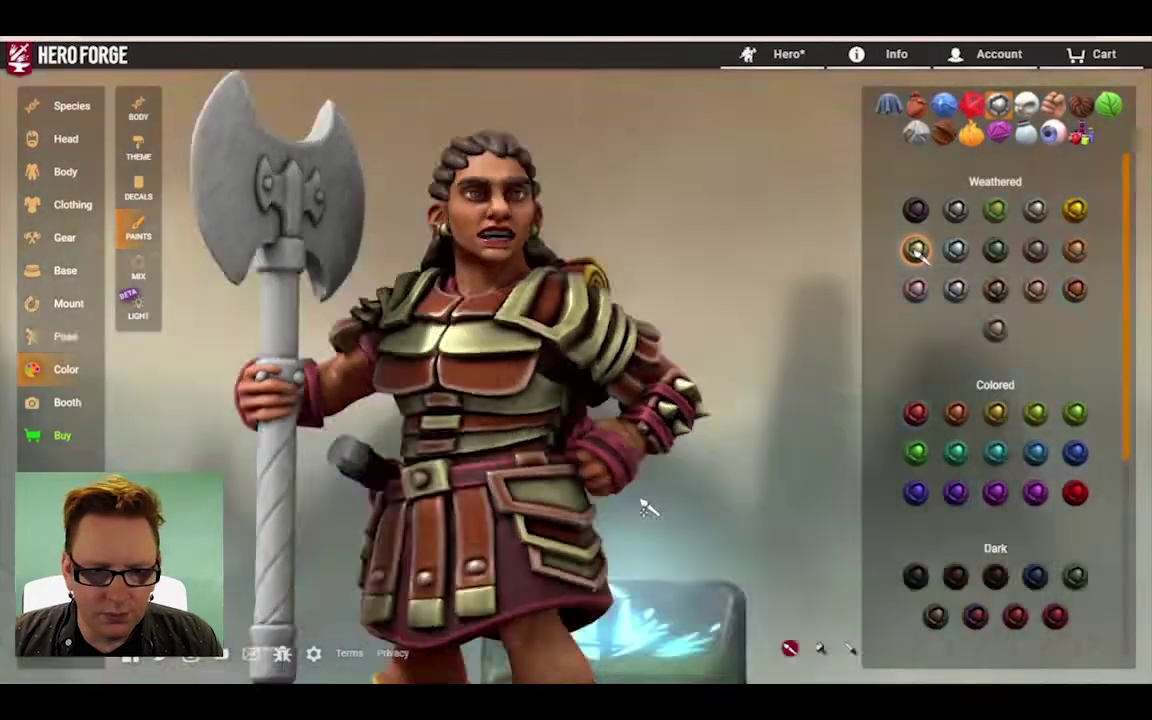
Step: Paint the axe's emblem and shaft collars Weathered pale gold and the shaft's end cap Weathered reddish copper
scroll(649, 508, "down", 3)
left_click_drag(649, 508, 853, 379)
left_click(548, 206)
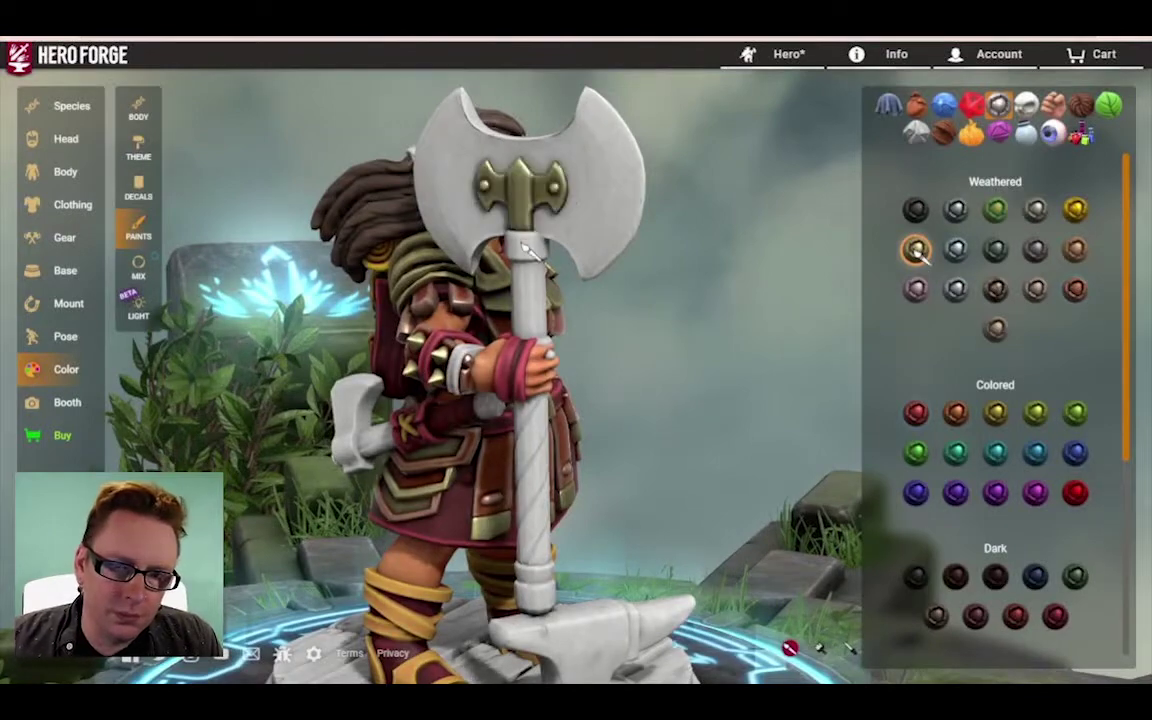
left_click(1070, 290)
left_click_drag(560, 356, 378, 330)
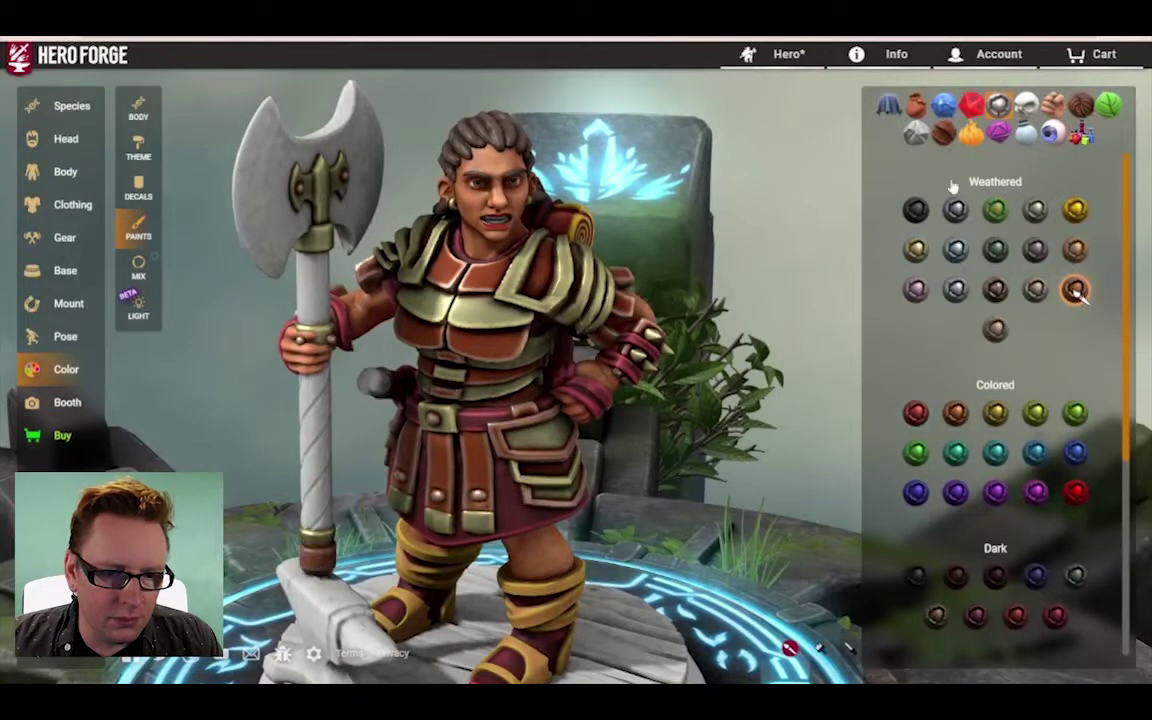
Step: Paint the large axe's grip wrapping with Dyed leather, alternating dark red and golden yellow bands
left_click(917, 106)
left_click(920, 414)
left_click(320, 462)
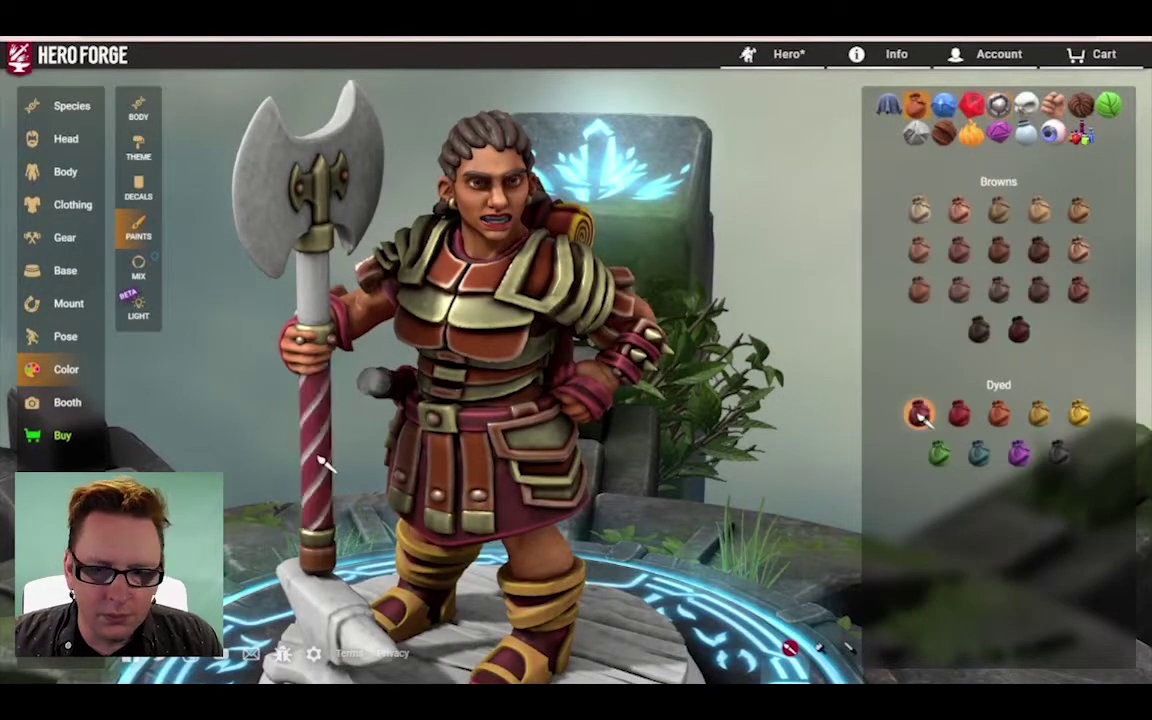
left_click(1038, 415)
left_click(317, 446)
Step: Paint the large axe's blades with the Natural Silver metal after trying other Natural metals on them
left_click_drag(352, 419, 755, 285)
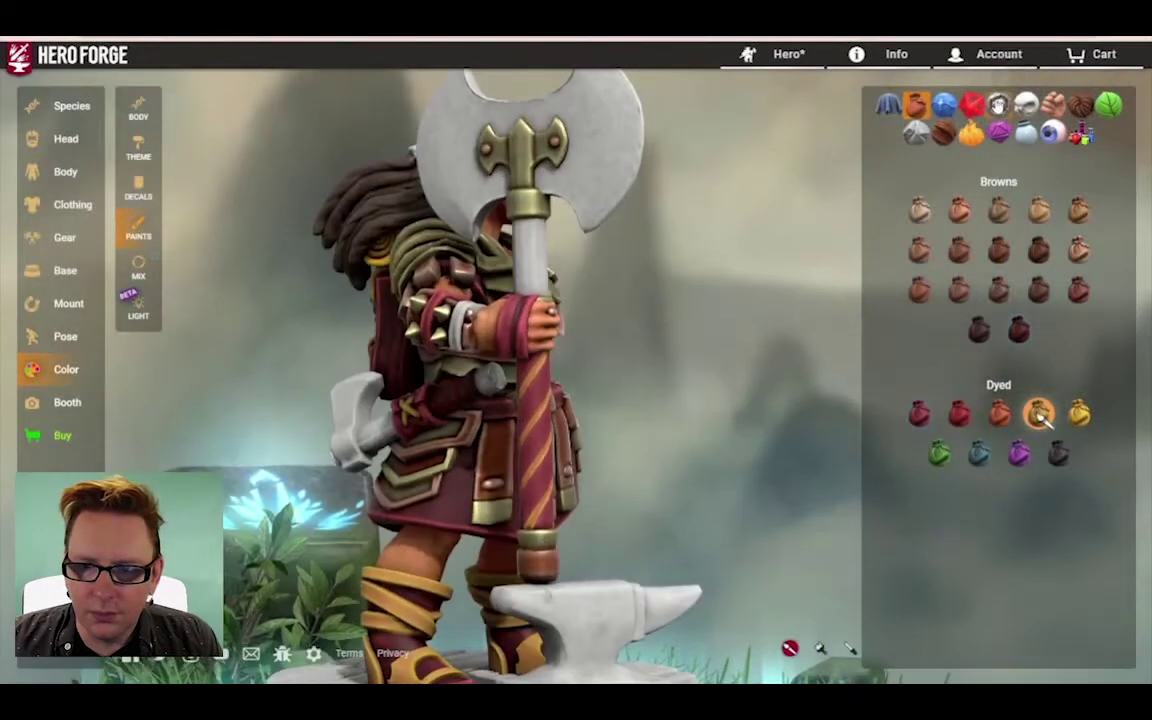
left_click(998, 106)
scroll(1052, 430, "down", 5)
left_click(1037, 510)
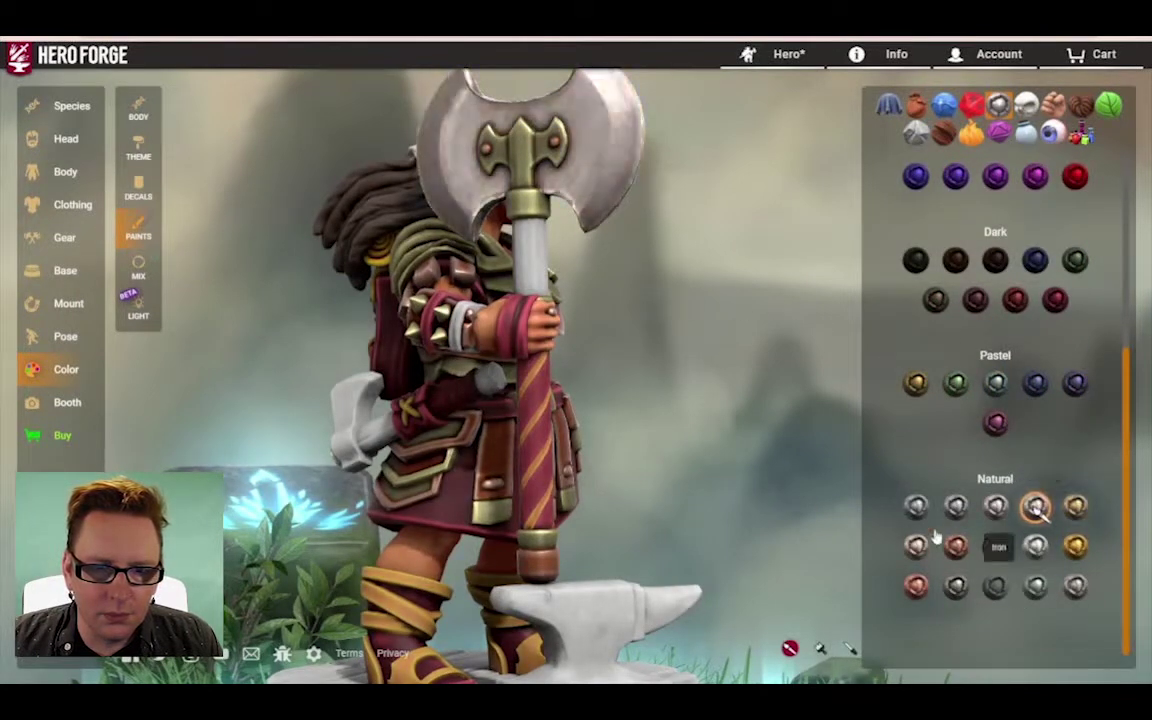
left_click(1075, 587)
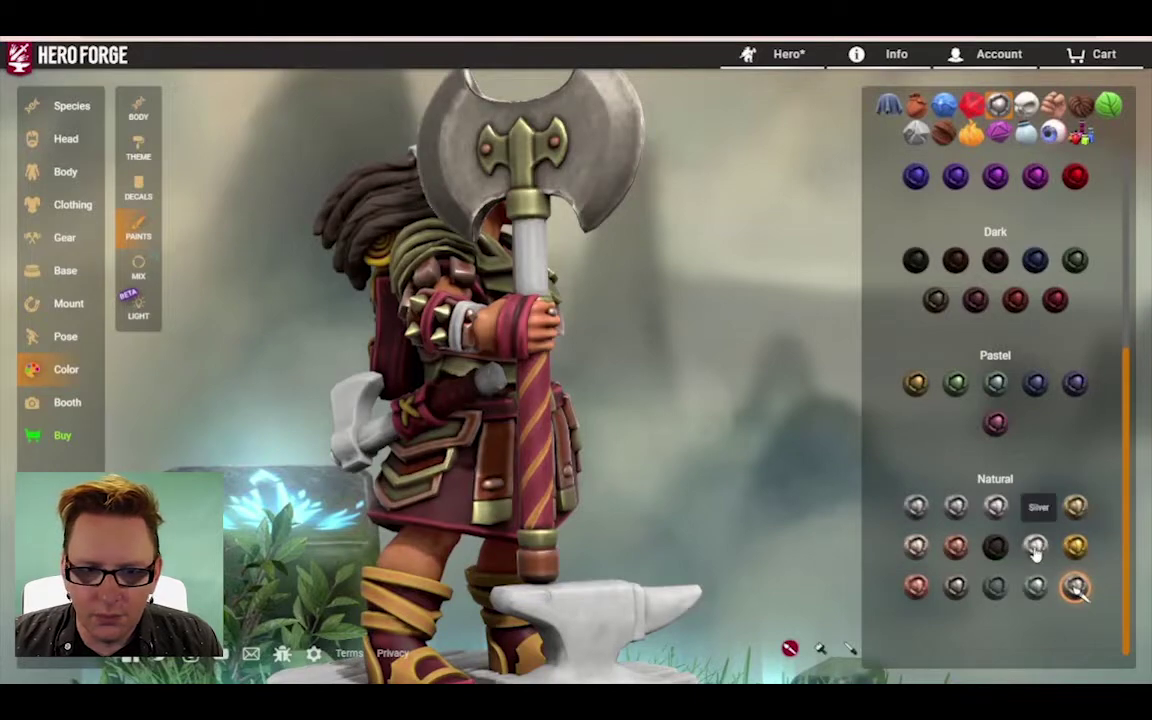
left_click(1035, 546)
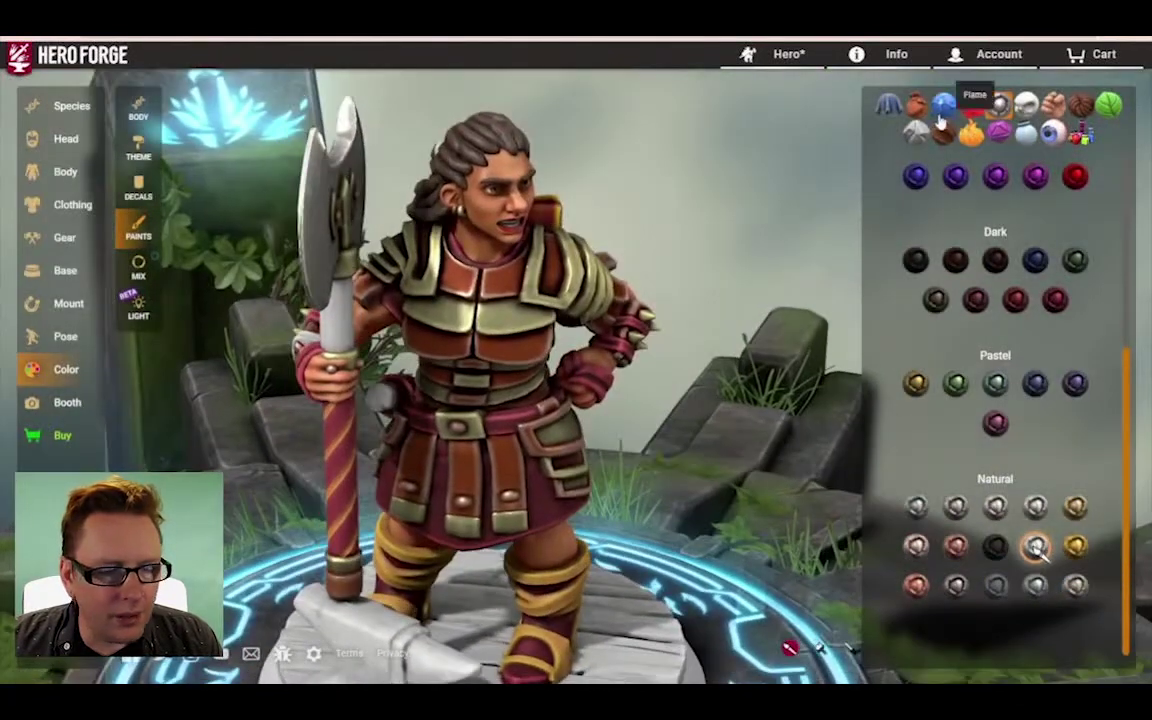
Step: Paint the base planks a pale Natural wood and the shafts of both axes a mid-brown Polished wood
left_click(942, 130)
left_click(1038, 250)
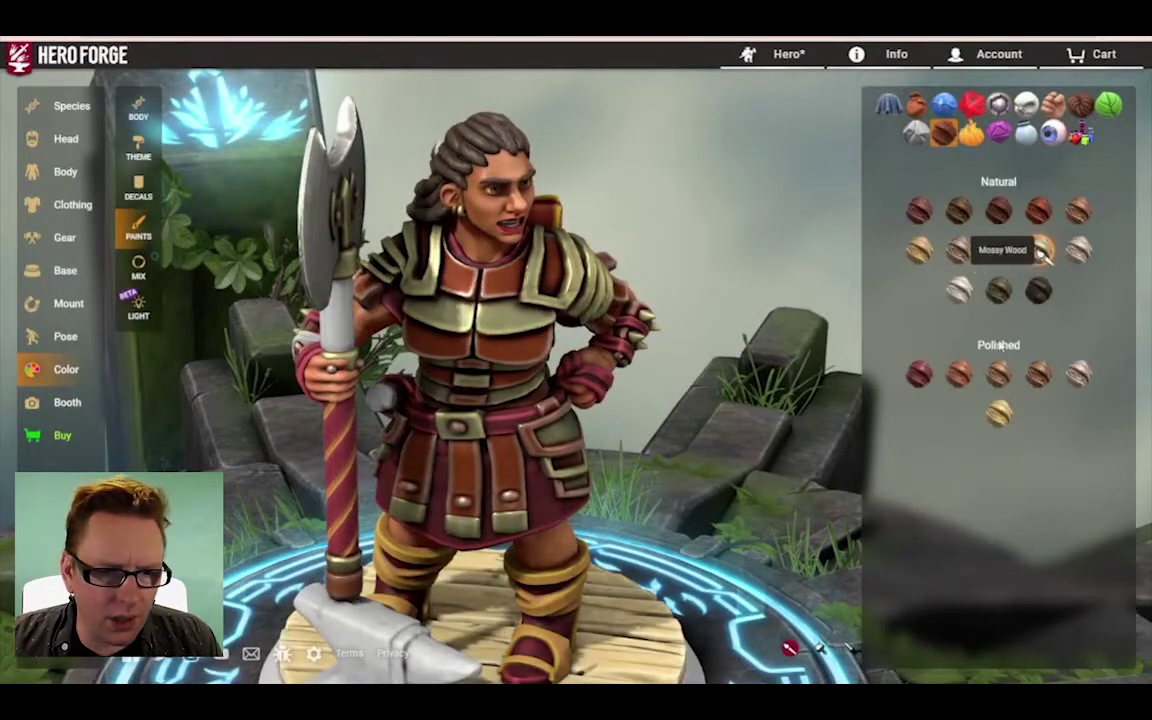
left_click(1038, 373)
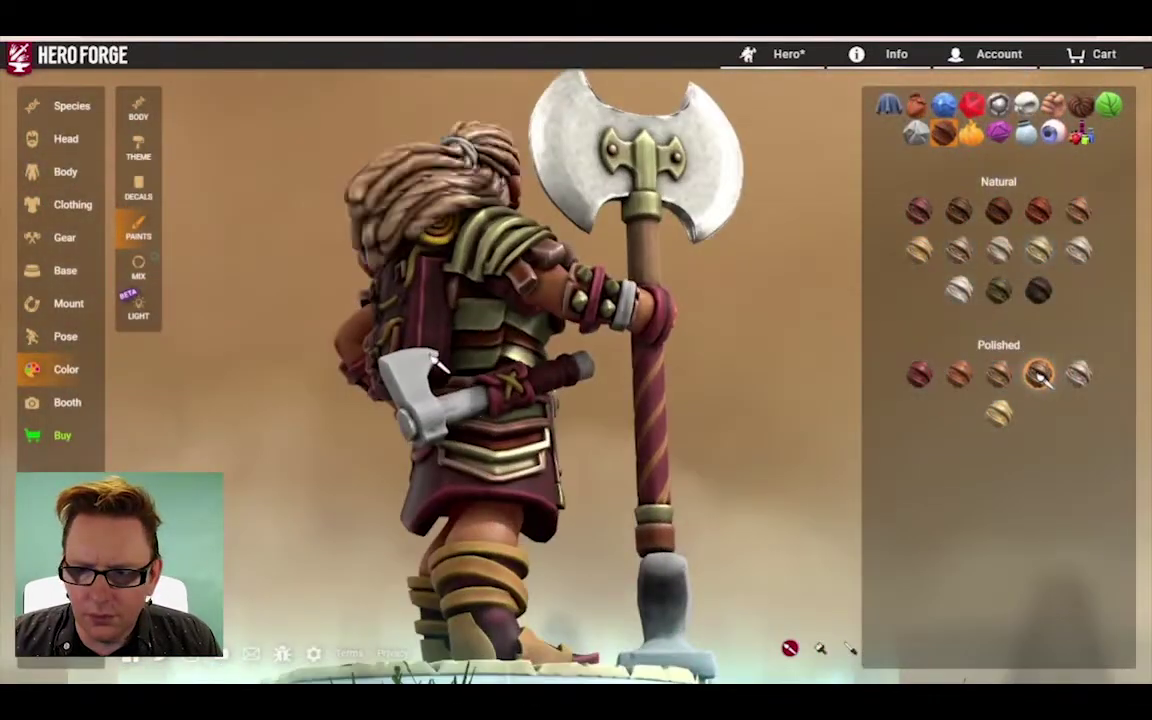
Step: Paint the small belt axe's head a dark grey Weathered metal after trying Natural metals and Weathered pale gold
left_click(998, 104)
scroll(1030, 497, "down", 5)
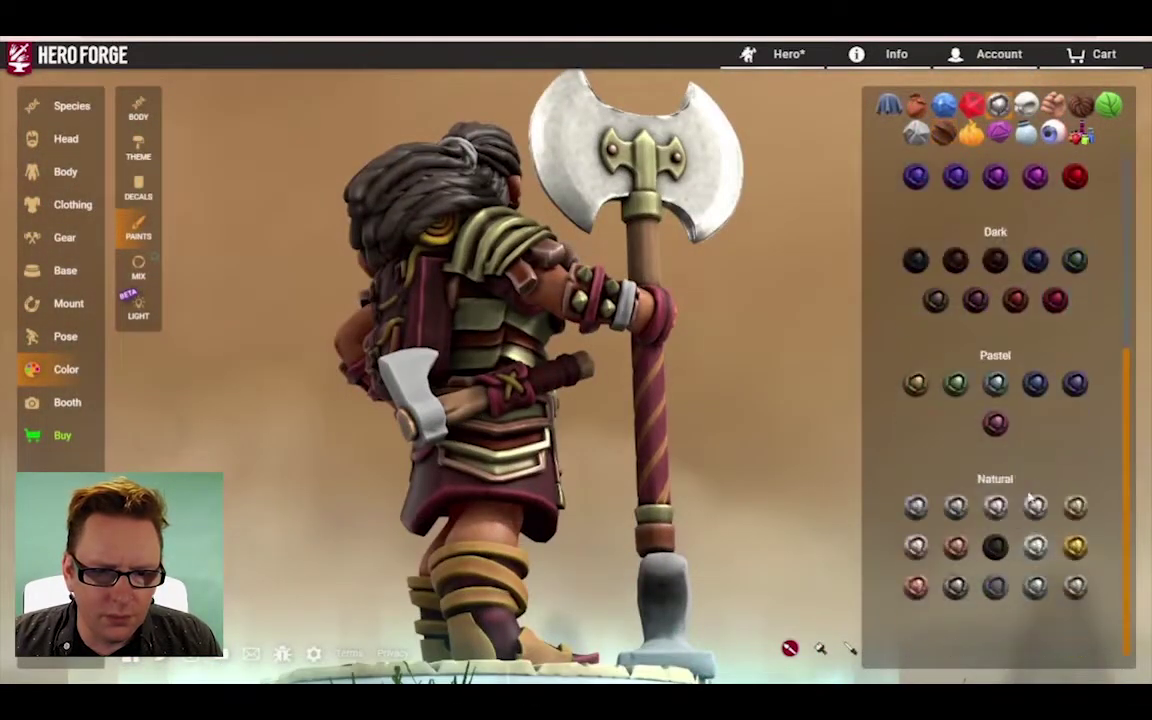
left_click(916, 547)
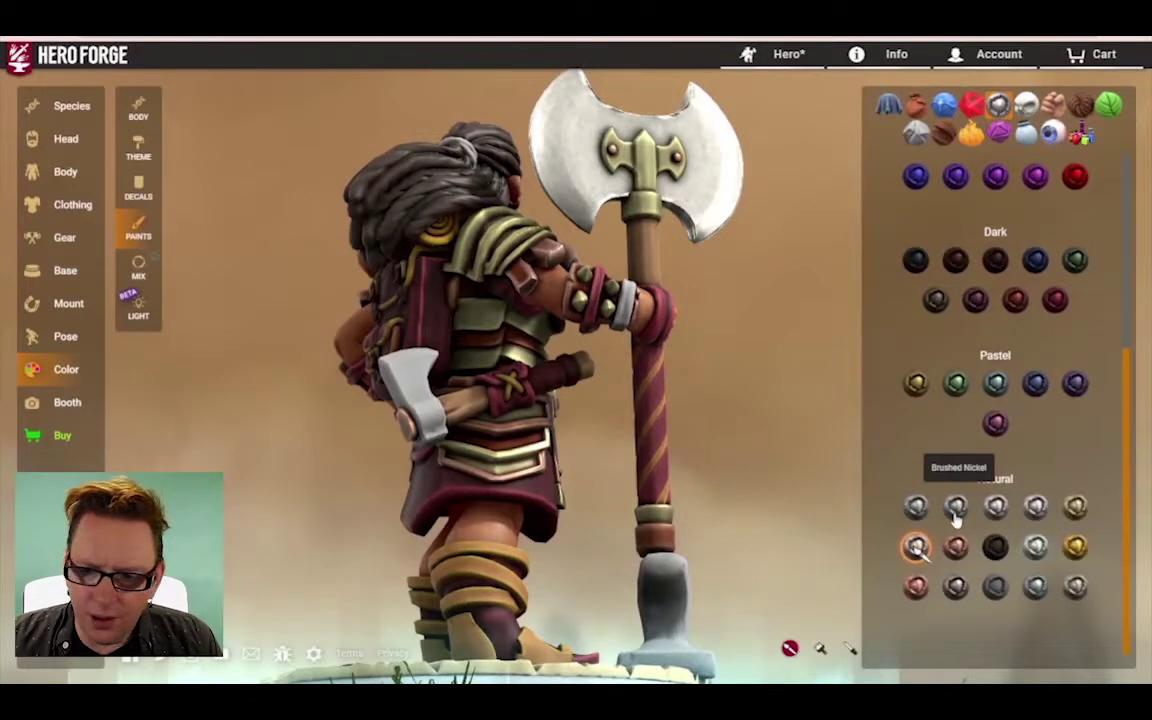
scroll(930, 480, "up", 3)
left_click(916, 249)
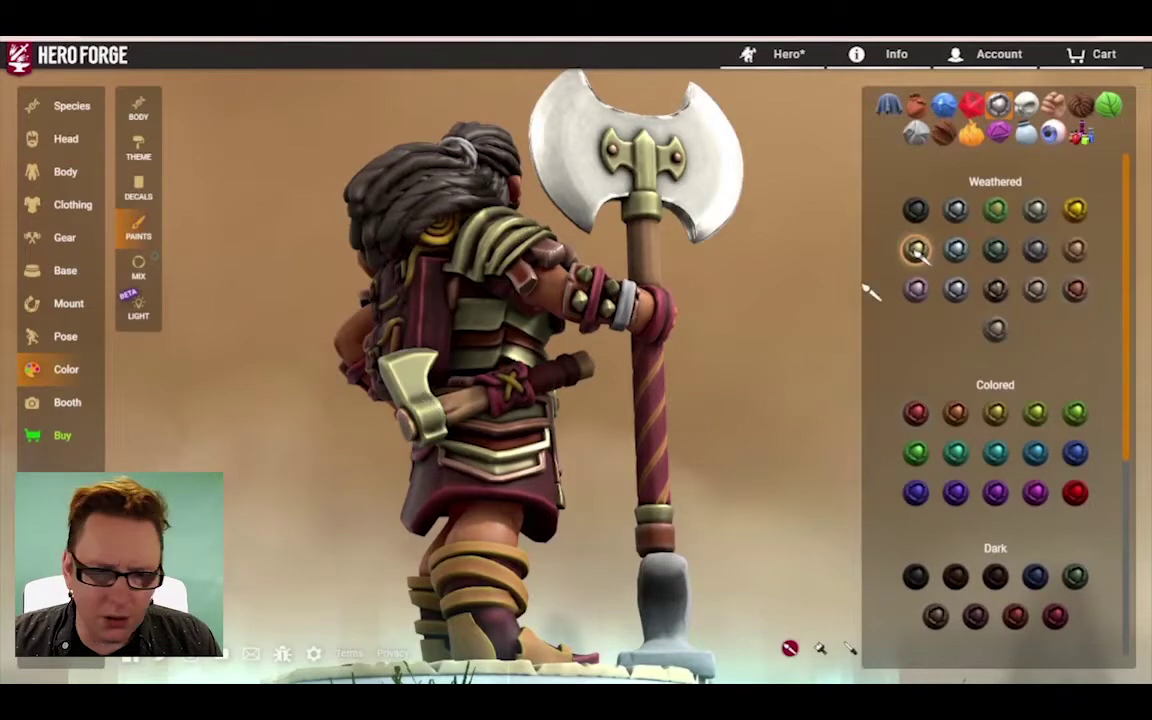
left_click(1035, 249)
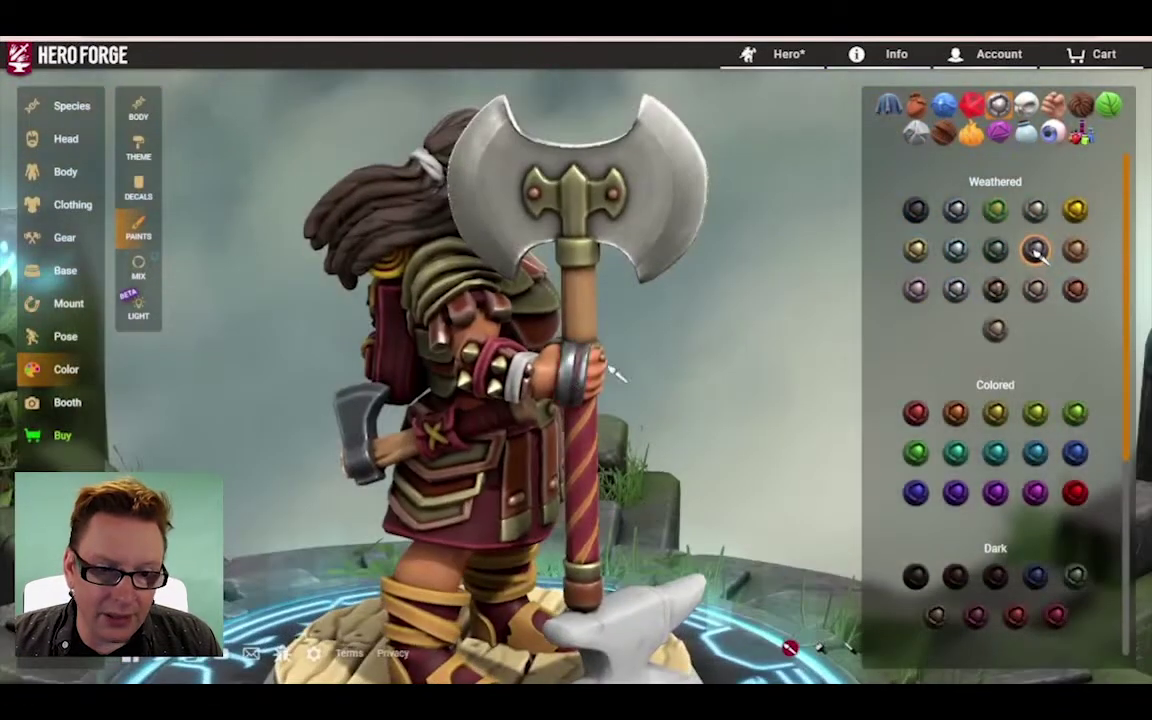
Step: Paint the remaining unpainted wrist wrap on the axe-holding arm with dark red Dyed leather
left_click(916, 104)
left_click(918, 413)
left_click(523, 381)
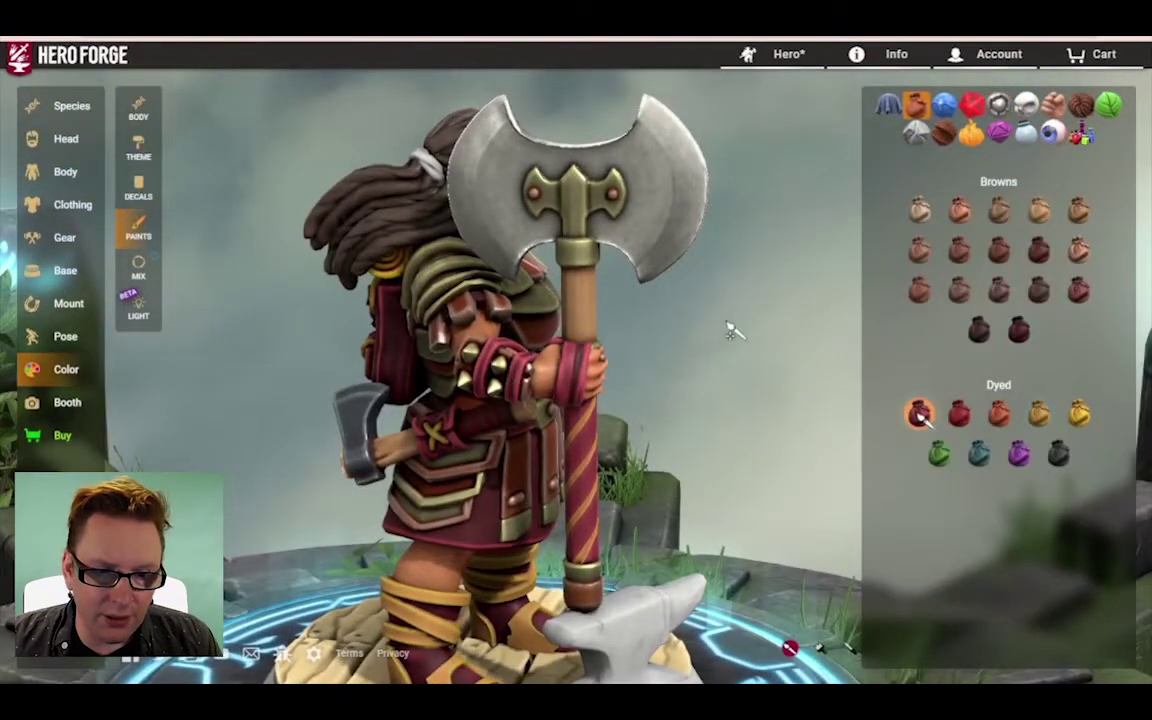
Step: Paint the anvil with the Natural Gun Metal
mouse_move(731, 327)
left_mouse_down()
mouse_move(408, 337)
mouse_move(389, 373)
mouse_move(415, 336)
left_mouse_up()
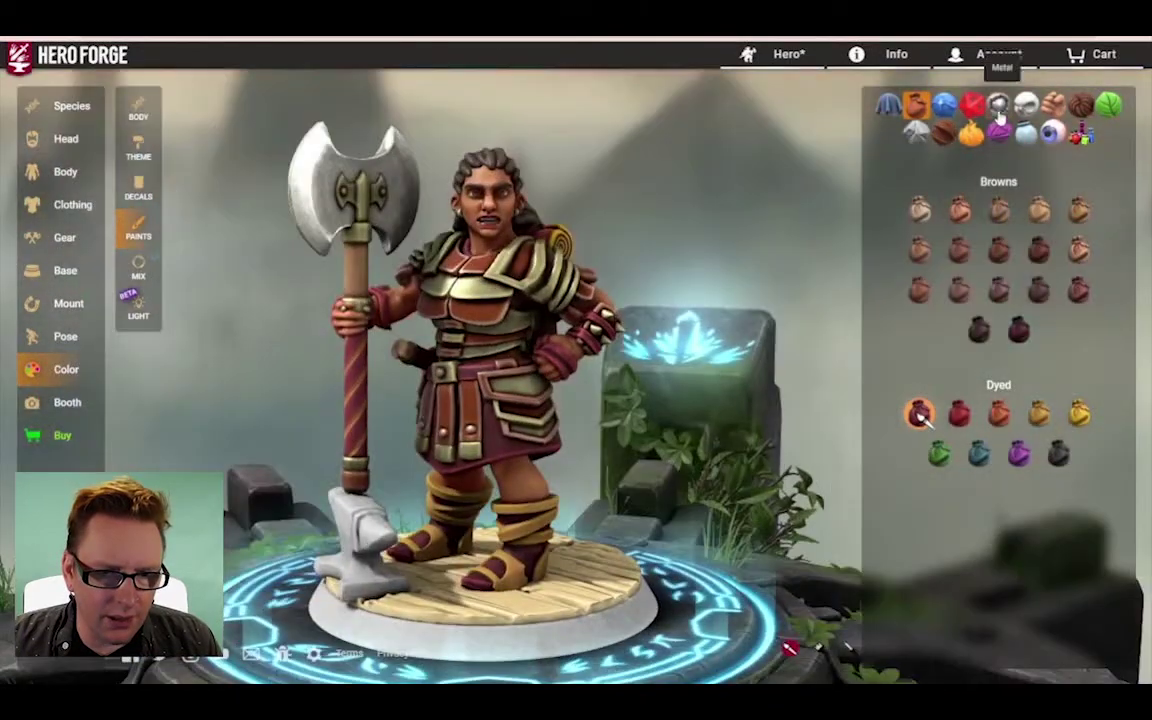
left_click(998, 104)
scroll(955, 493, "down", 5)
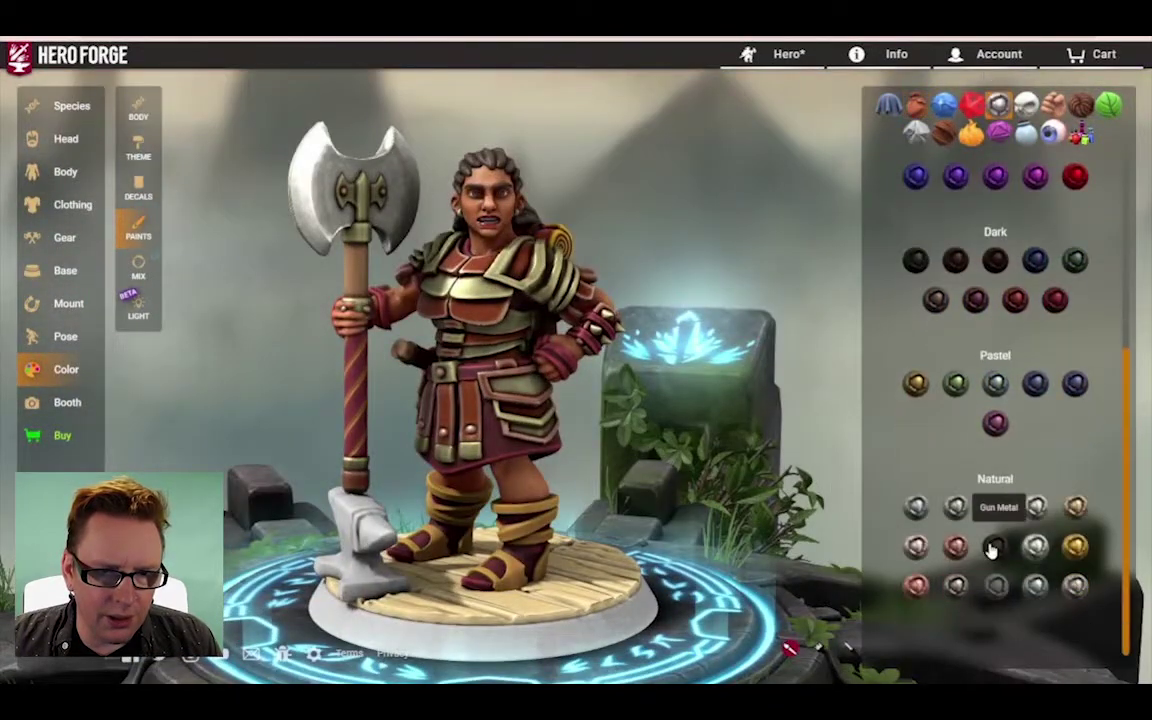
left_click(995, 545)
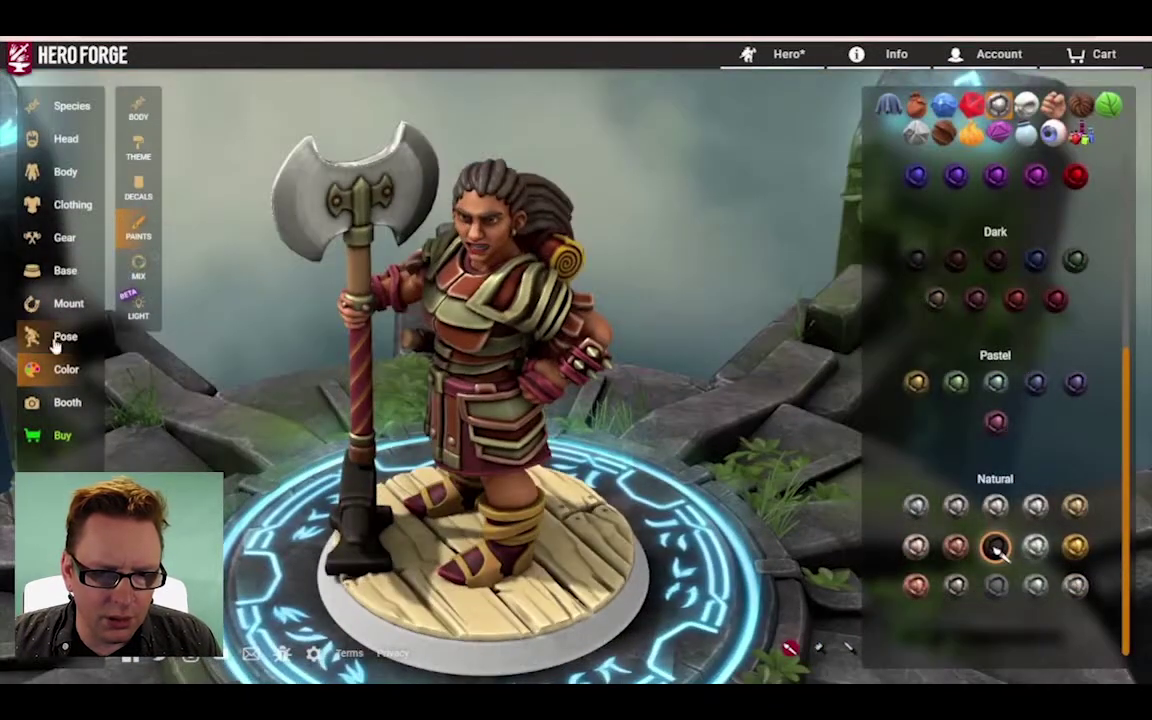
Step: Shift the anvil slightly on the base by adjusting its Forwards and Sideways position in the advanced pose settings
left_click(60, 338)
left_click(137, 220)
left_click(944, 104)
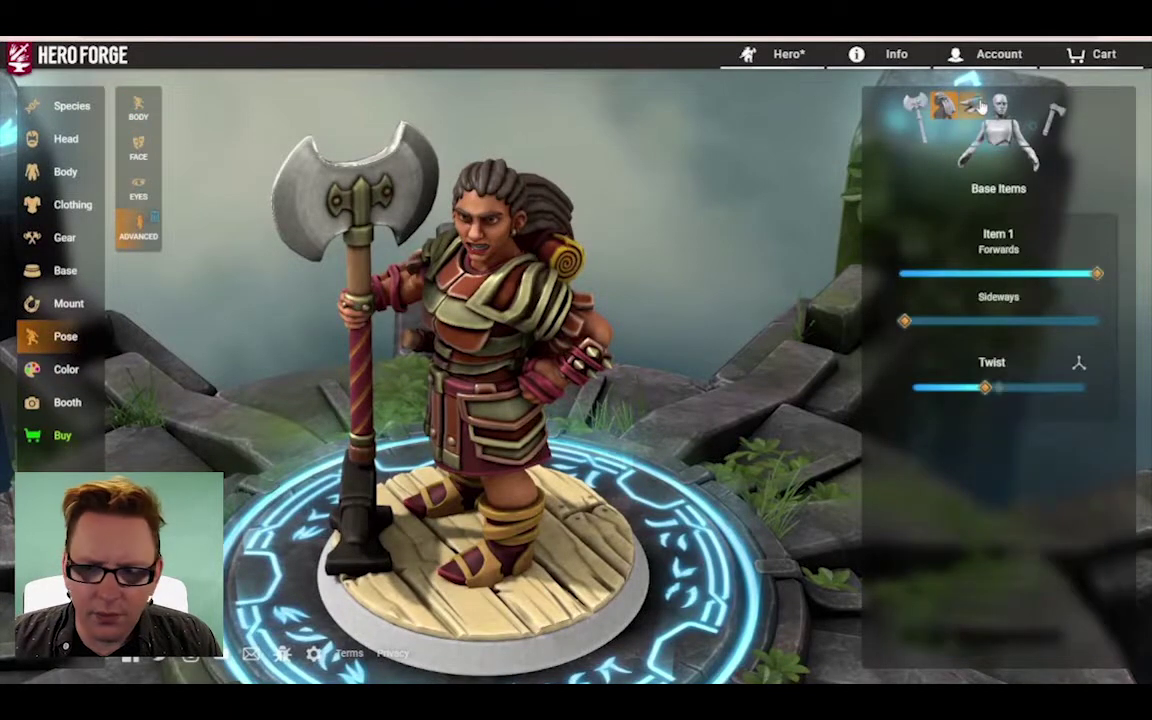
mouse_move(1095, 278)
left_mouse_down()
mouse_move(1077, 277)
mouse_move(1092, 277)
left_mouse_up()
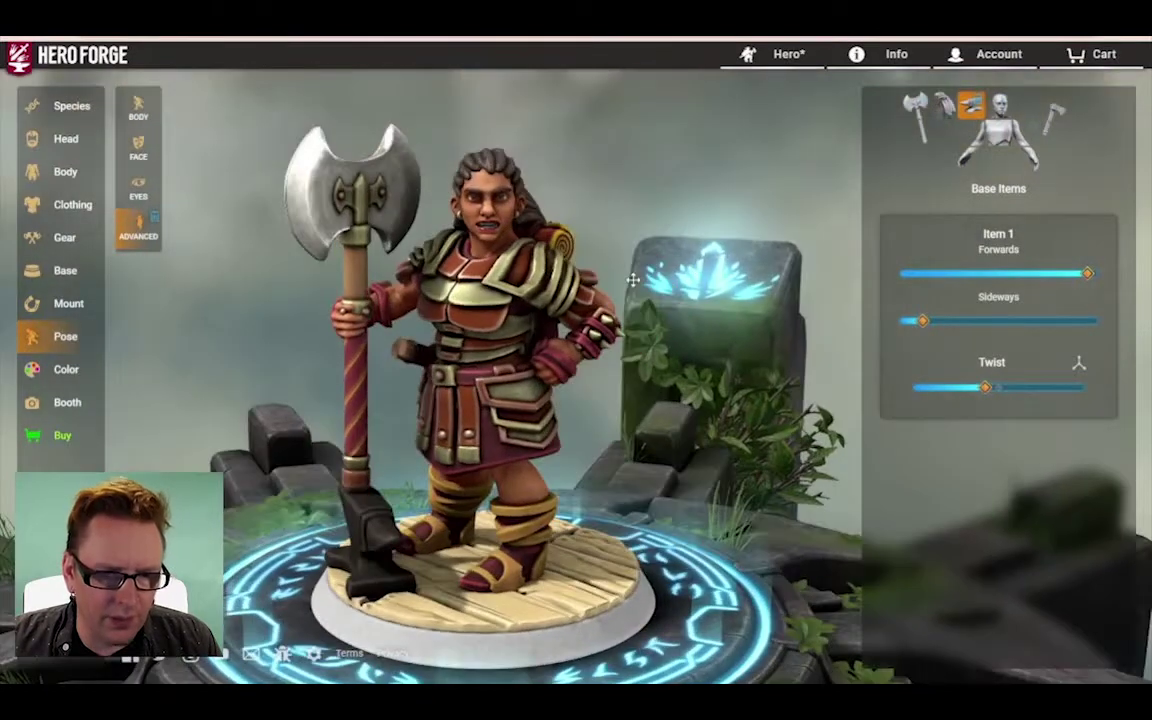
Step: Paint the rim of the base with the black Volcanic stone
left_click(50, 372)
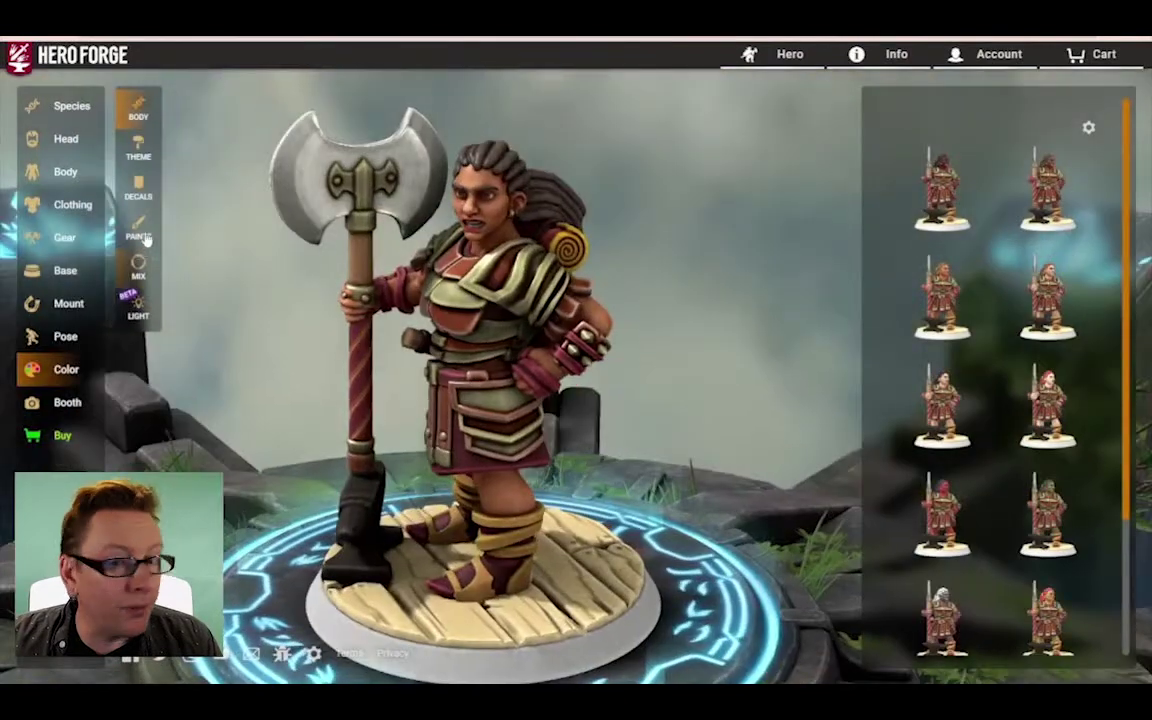
left_click(138, 228)
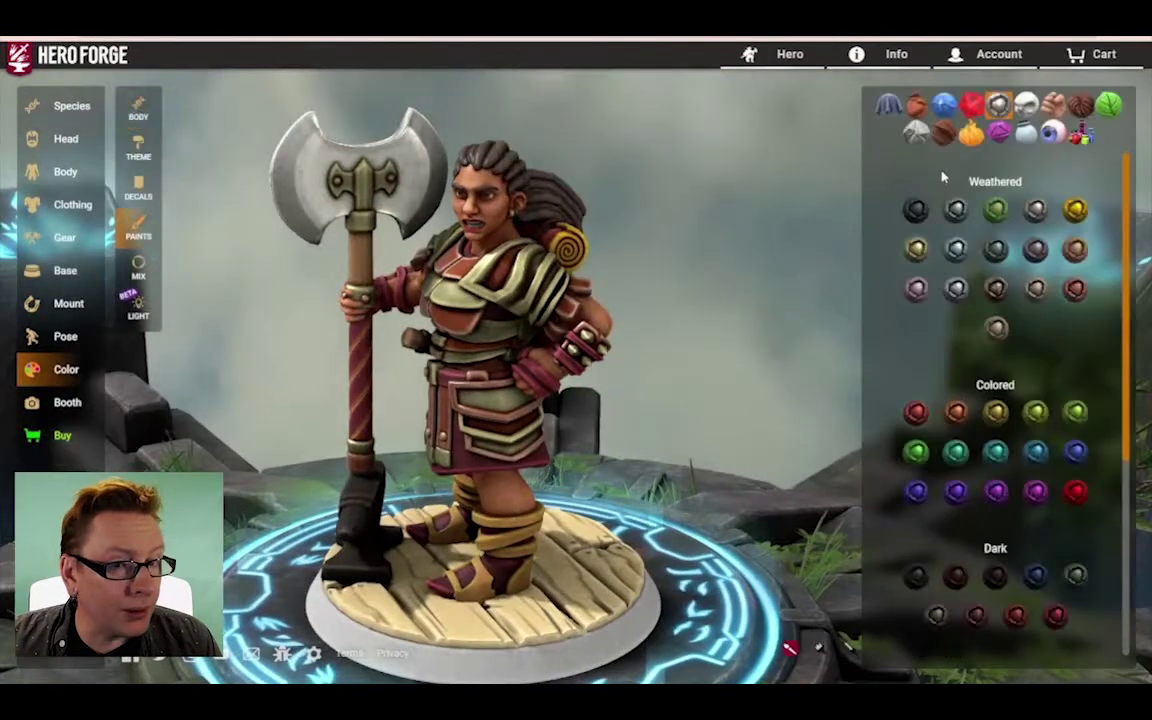
left_click(916, 133)
left_click(958, 377)
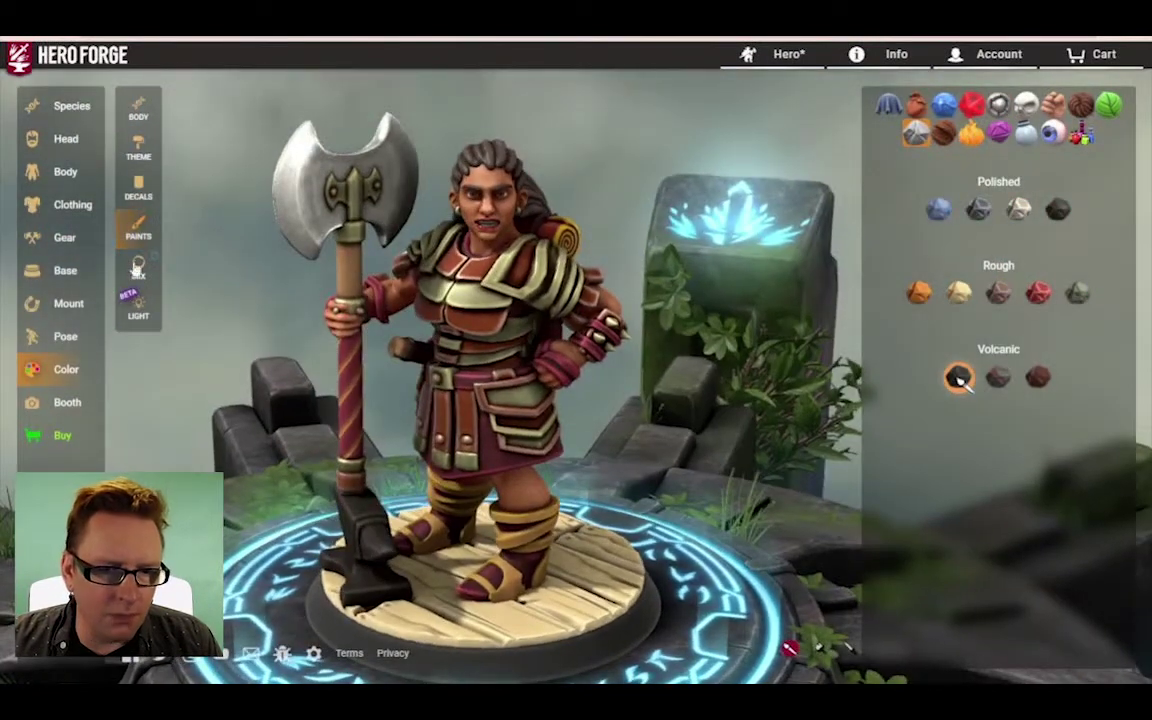
Step: Add an upper-head decal on face Layer A, an eye-liner decal on Layer B, and a soft splatter decal over the figure
left_click(138, 186)
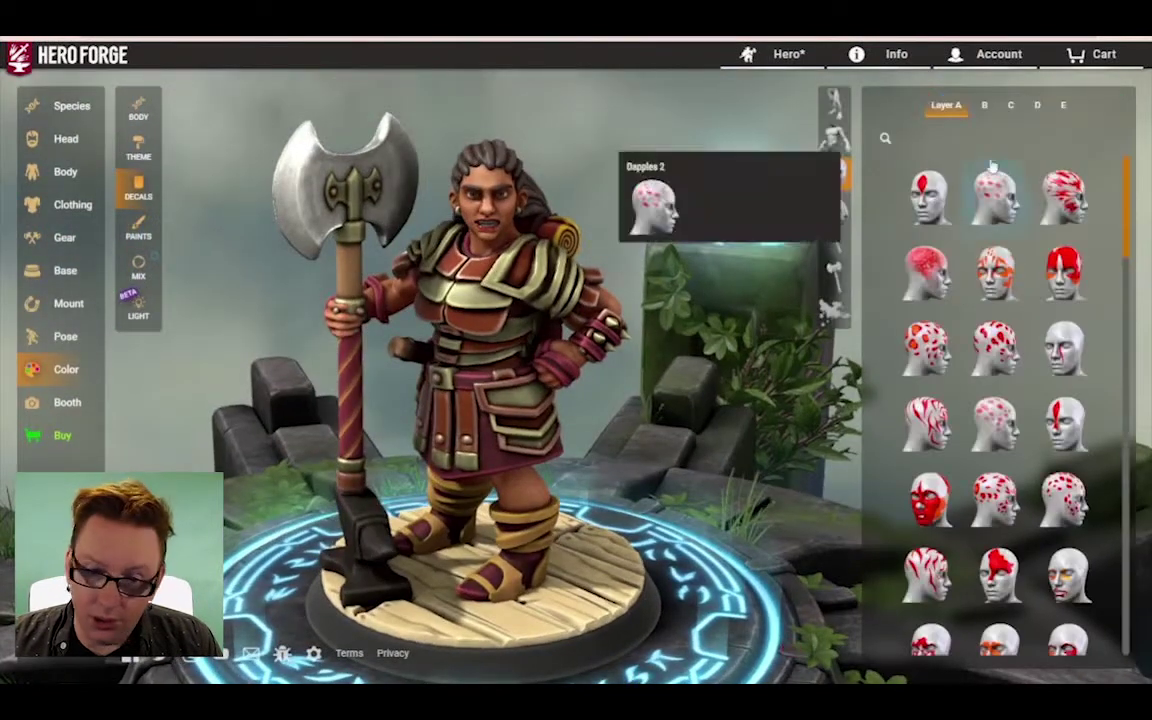
left_click(928, 264)
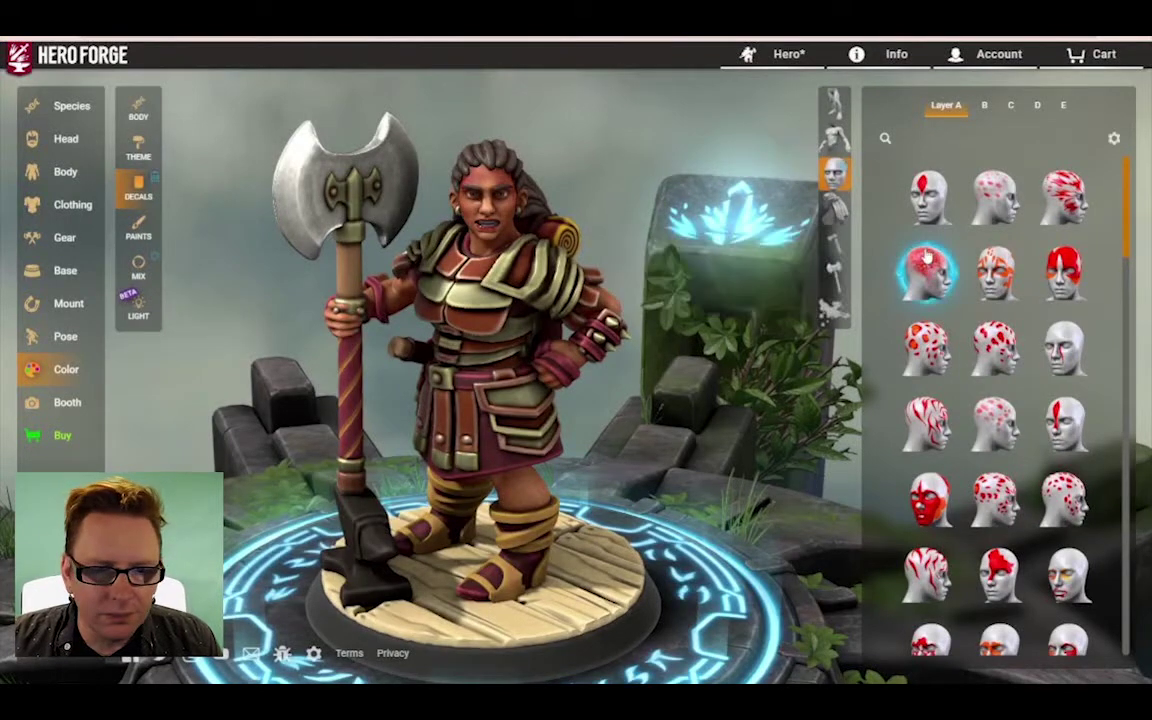
left_click(982, 105)
scroll(1037, 366, "down", 10)
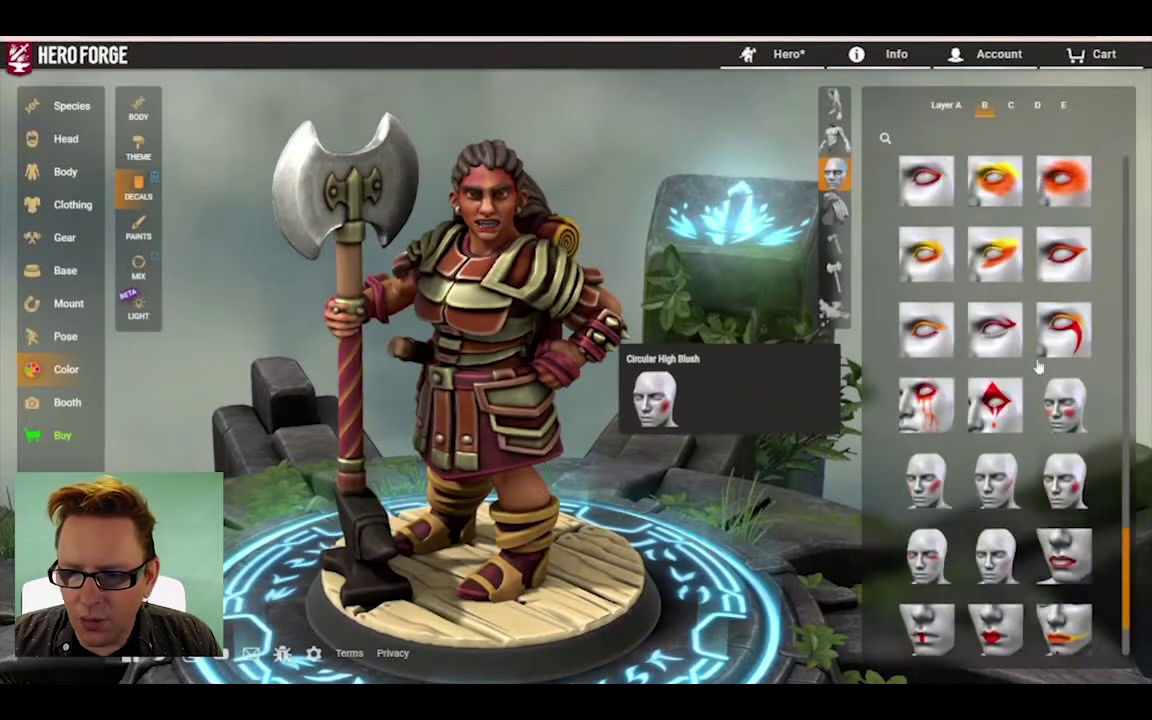
left_click(933, 374)
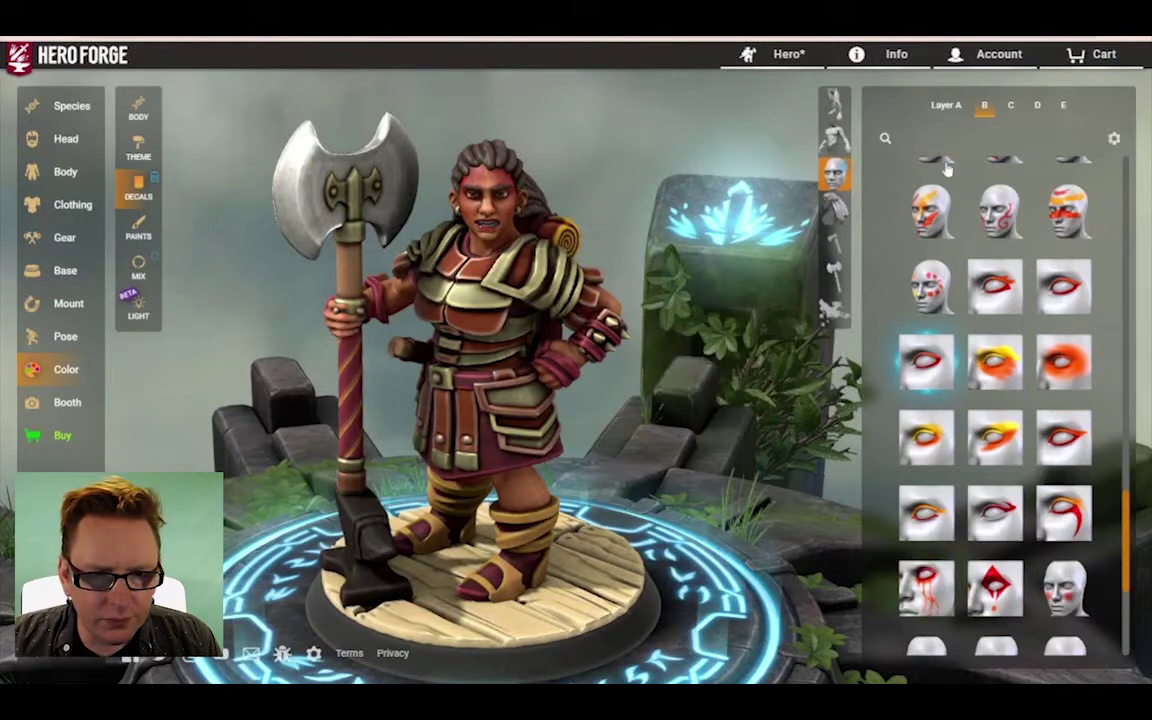
left_click(835, 310)
left_click(918, 237)
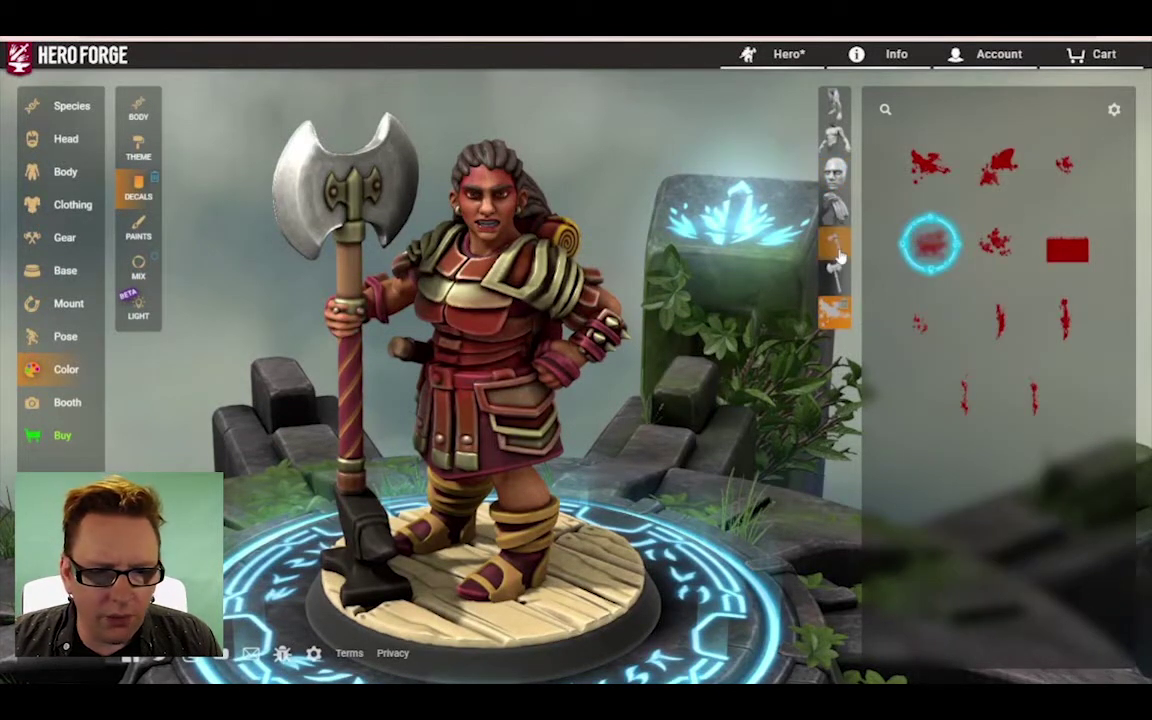
Step: Recolour the Decal Layer 1 and Decal Layer 2 paints black and check the face and body
left_click(137, 266)
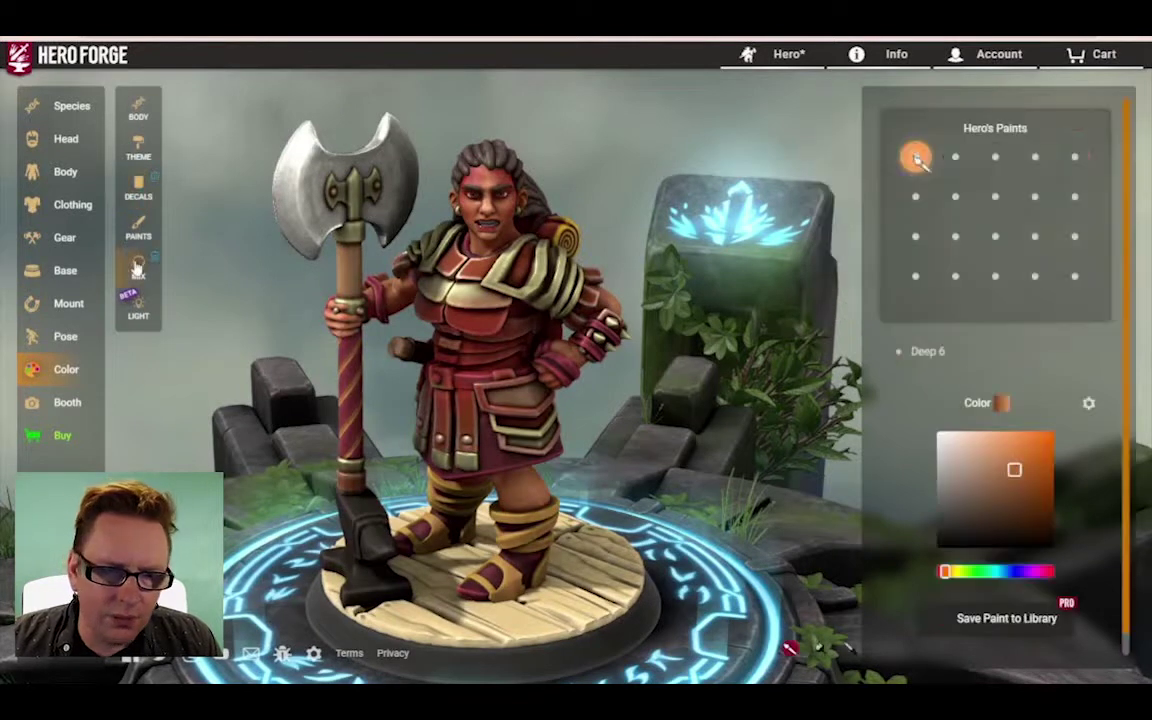
left_click(945, 544)
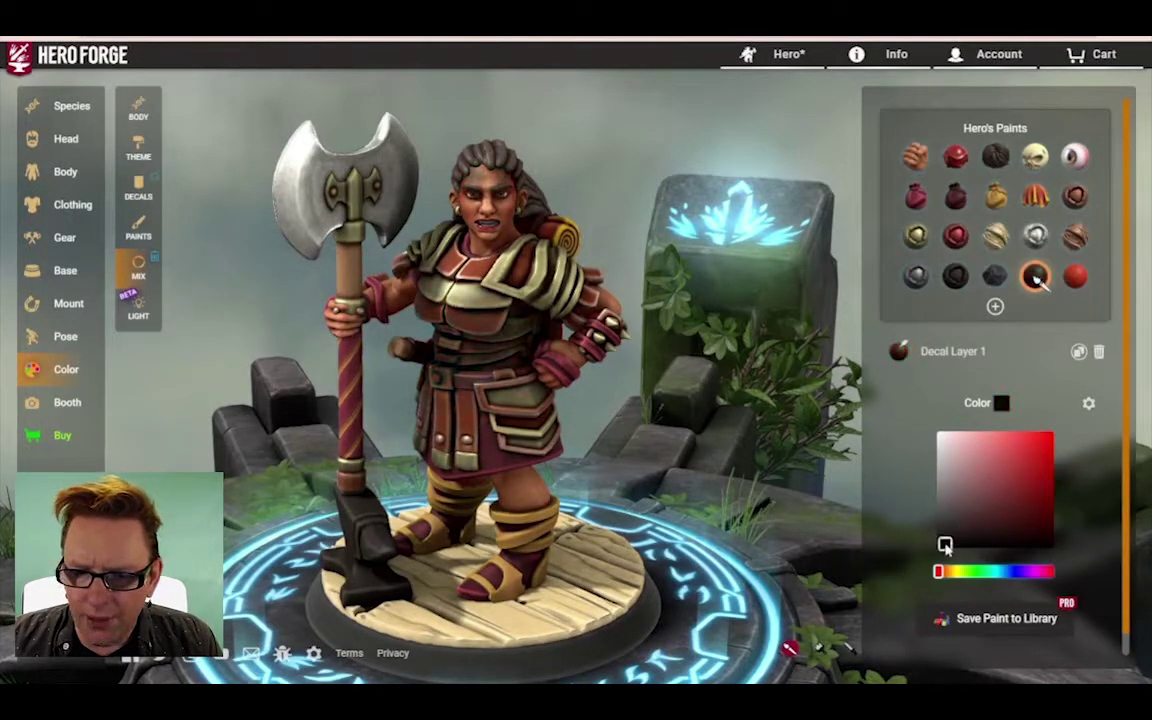
left_click(1075, 276)
left_click(980, 572)
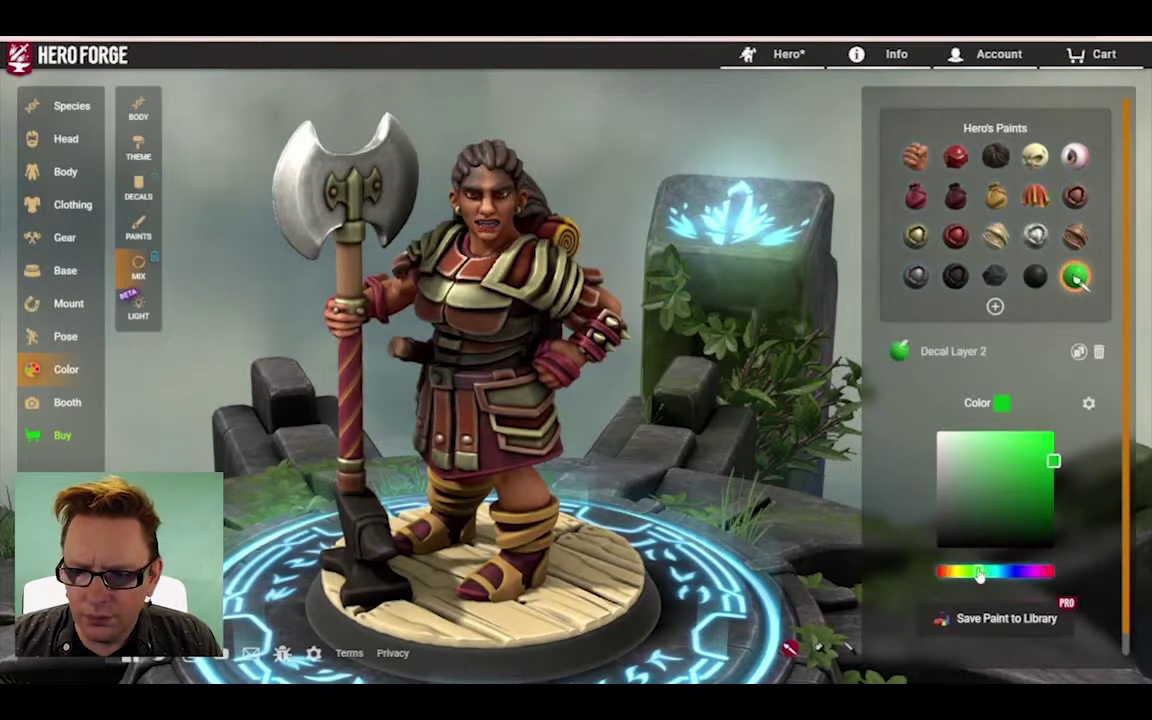
left_click_drag(945, 548, 936, 549)
left_click_drag(846, 490, 620, 418)
scroll(500, 200, "up", 8)
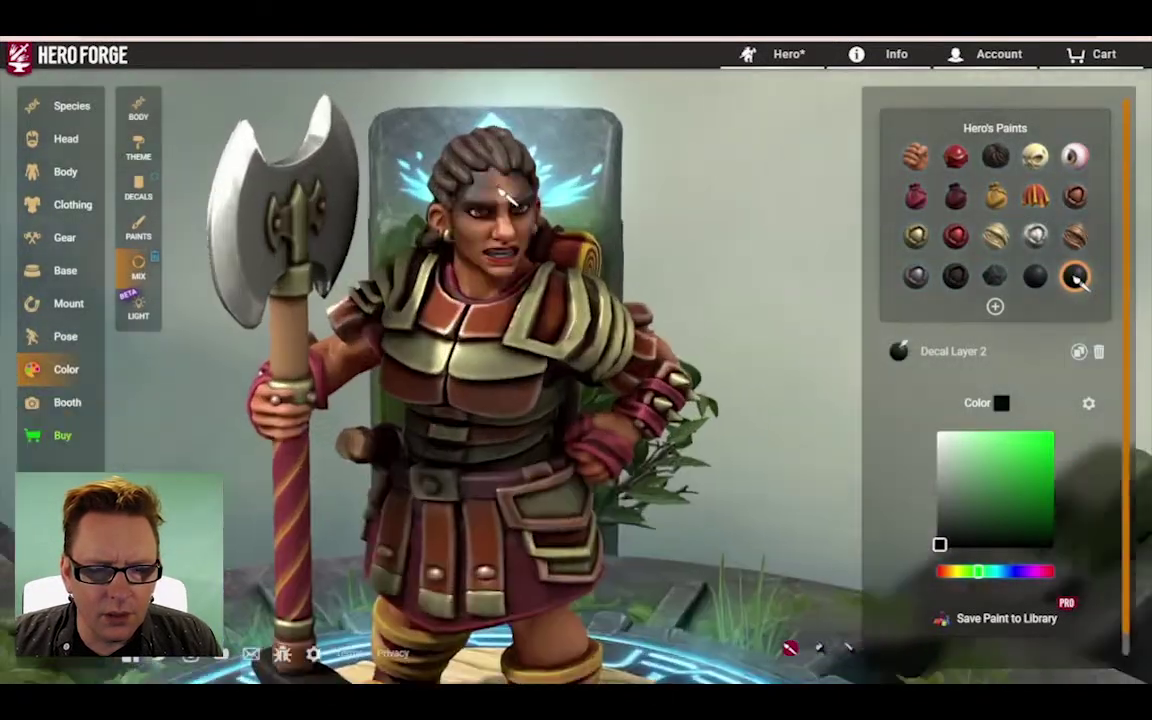
left_click_drag(702, 174, 691, 147)
scroll(718, 335, "down", 8)
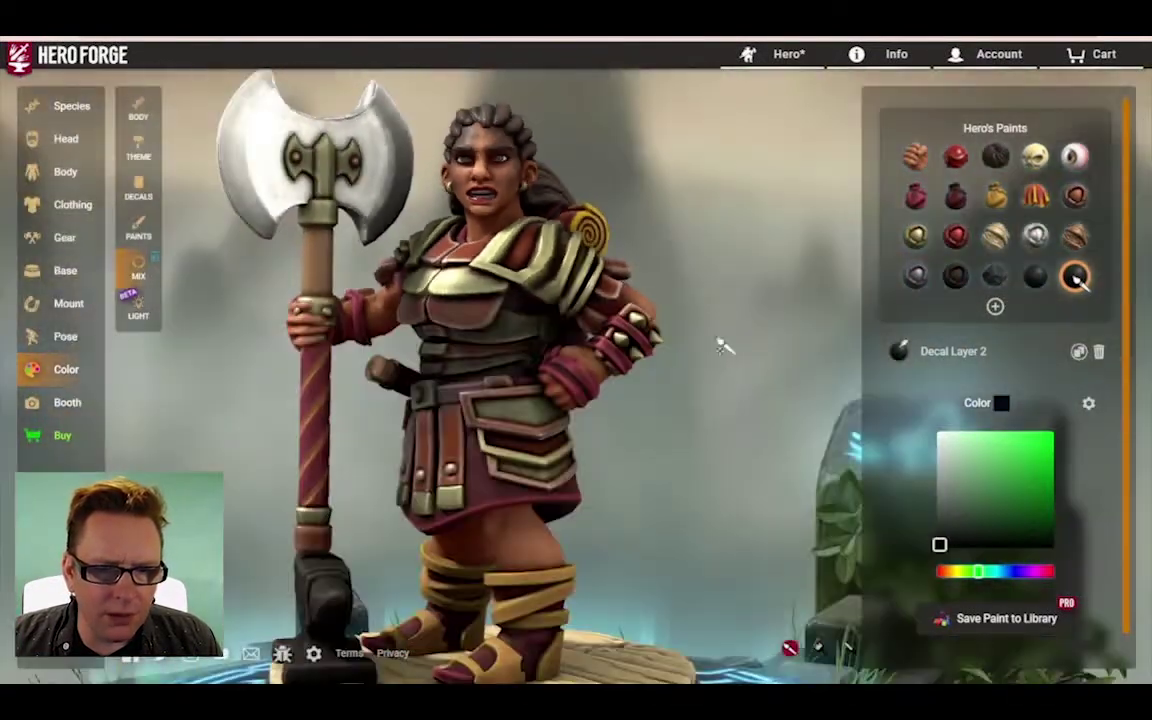
left_click_drag(720, 340, 752, 374)
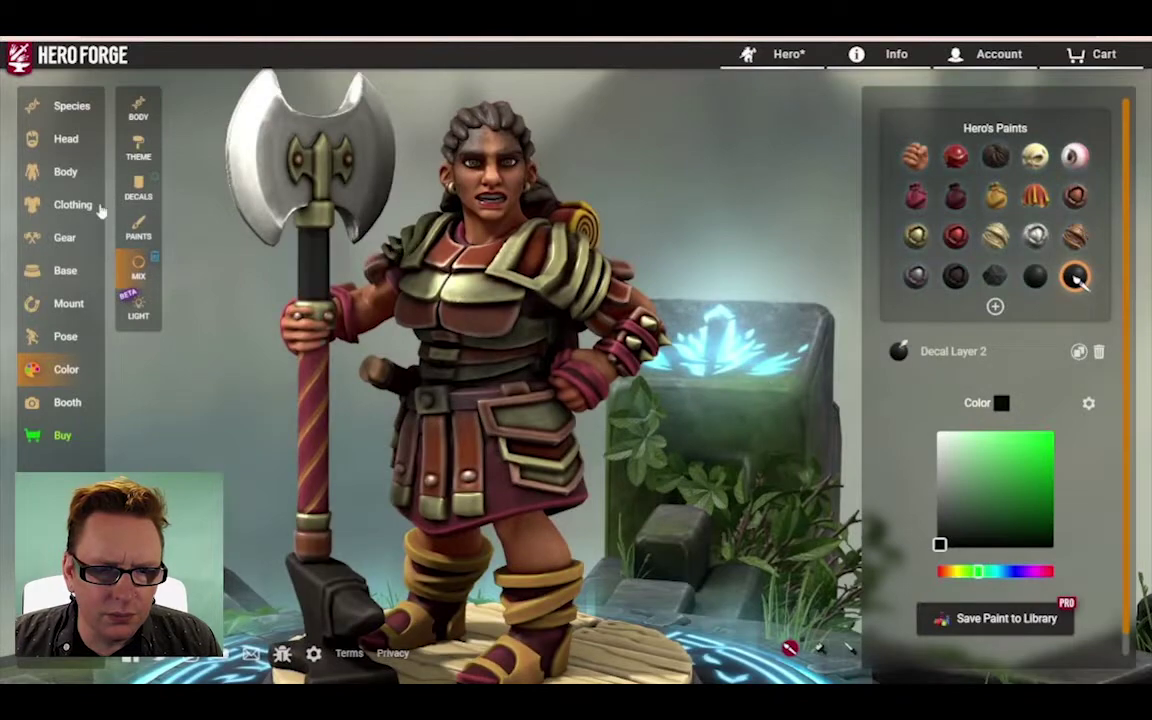
Step: Select a black paint from the Base colours and inspect the painted figure from several sides
left_click(138, 228)
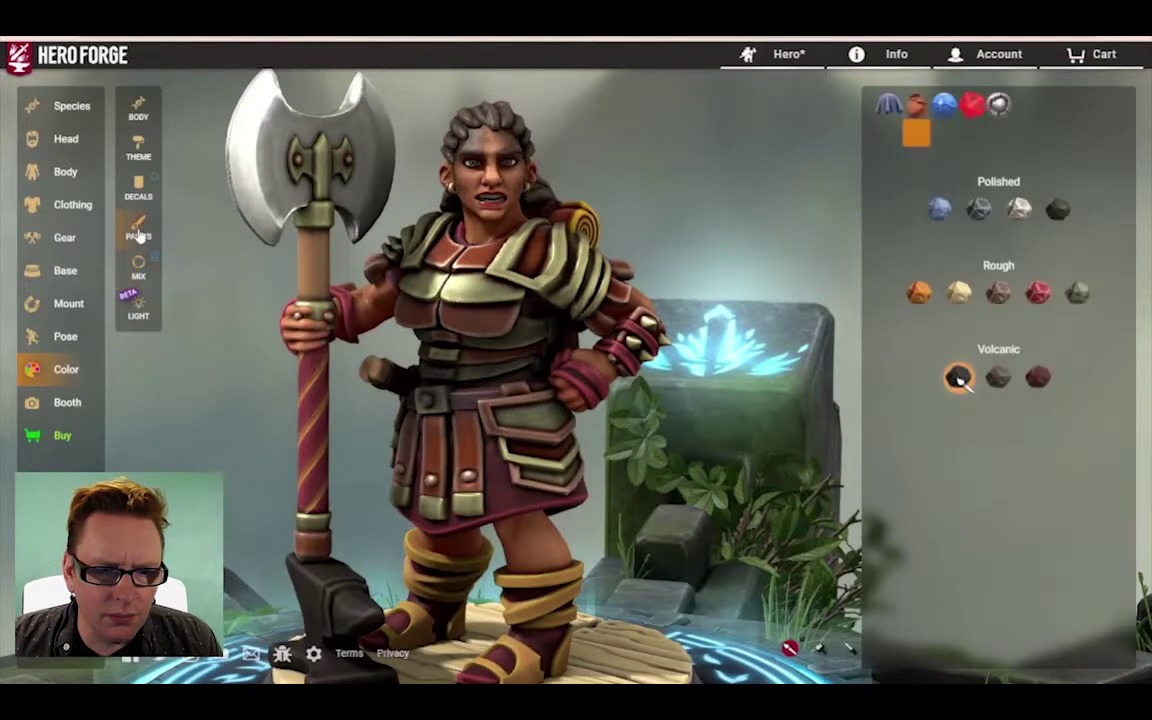
left_click(950, 110)
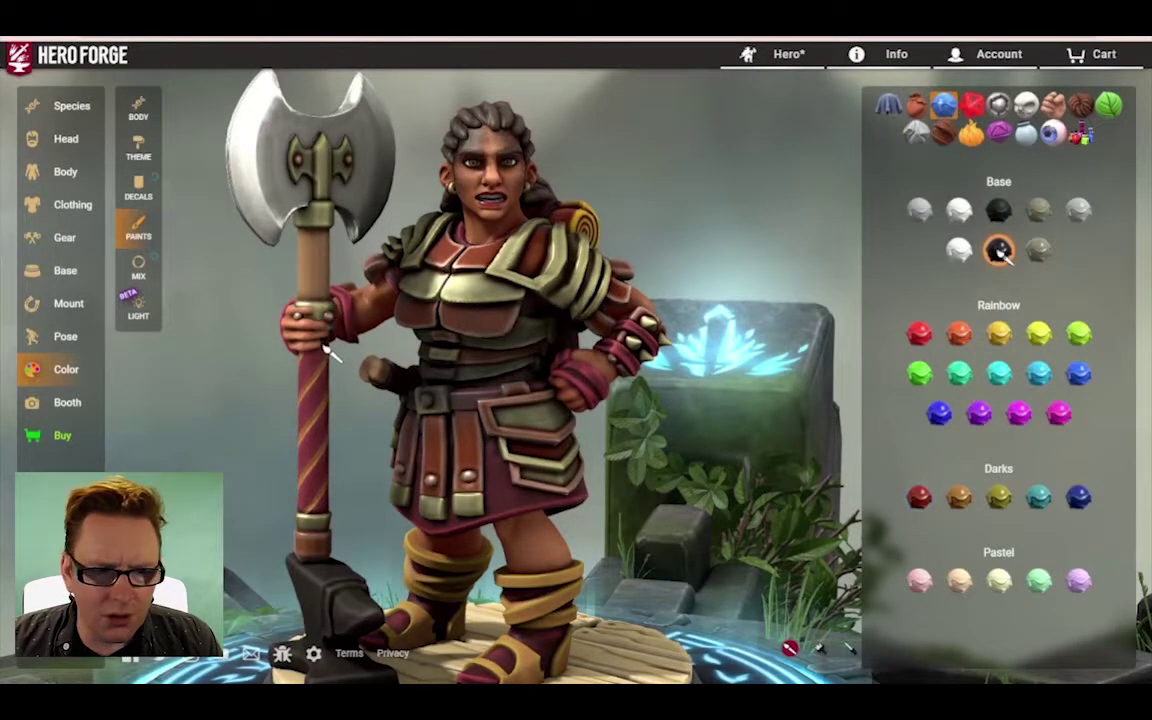
left_click_drag(464, 324, 393, 323)
scroll(758, 306, "up", 2)
left_click_drag(758, 306, 917, 316)
scroll(764, 309, "down", 3)
scroll(759, 342, "up", 2)
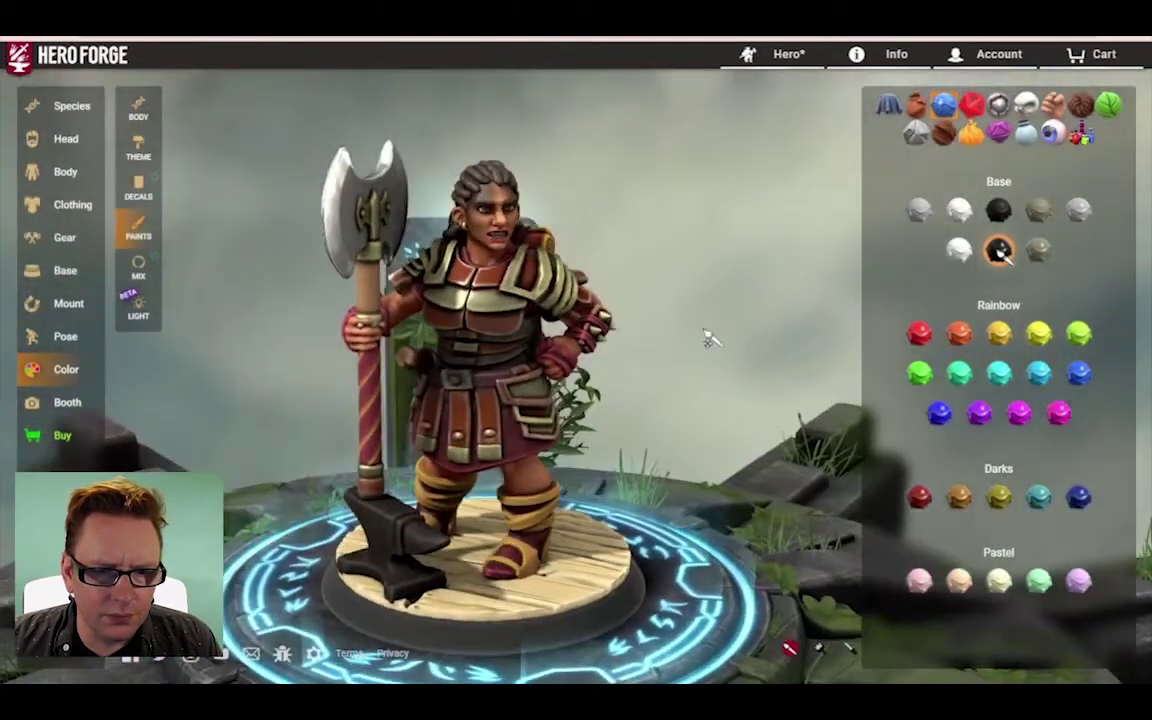
left_click_drag(640, 312, 676, 350)
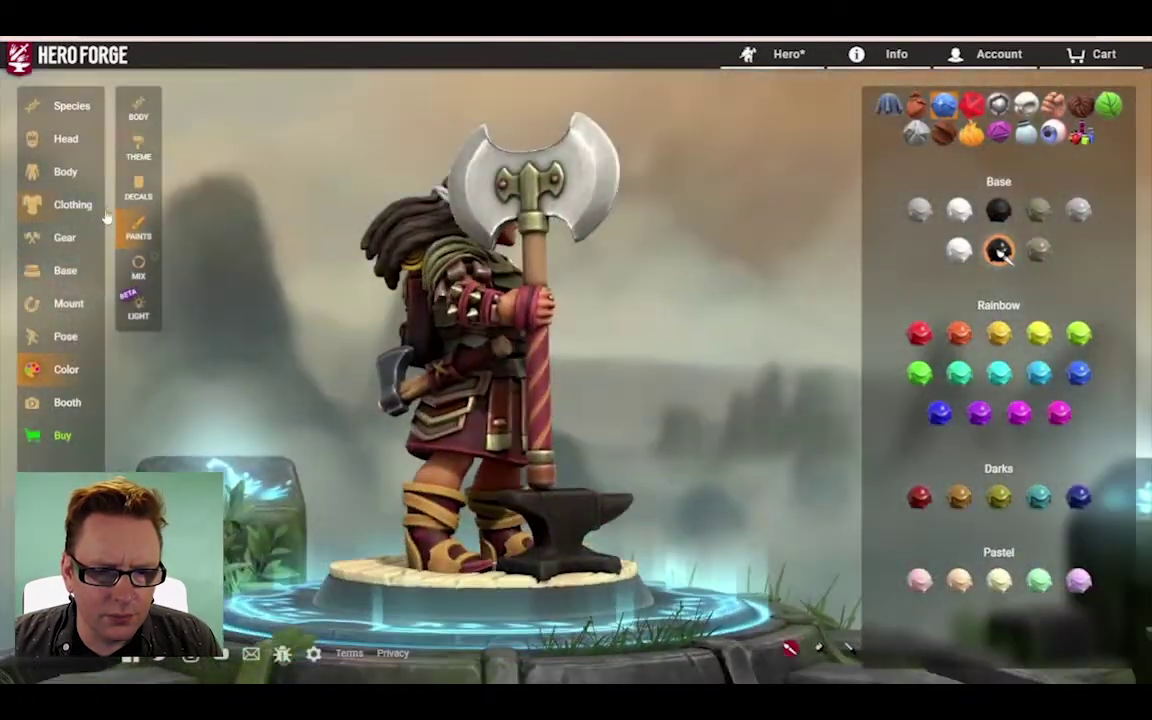
Step: Adjust the advanced pose of the right side axe: reduce its twist, lower its position and set Grip Position to 0.24
left_click(58, 340)
left_click(138, 230)
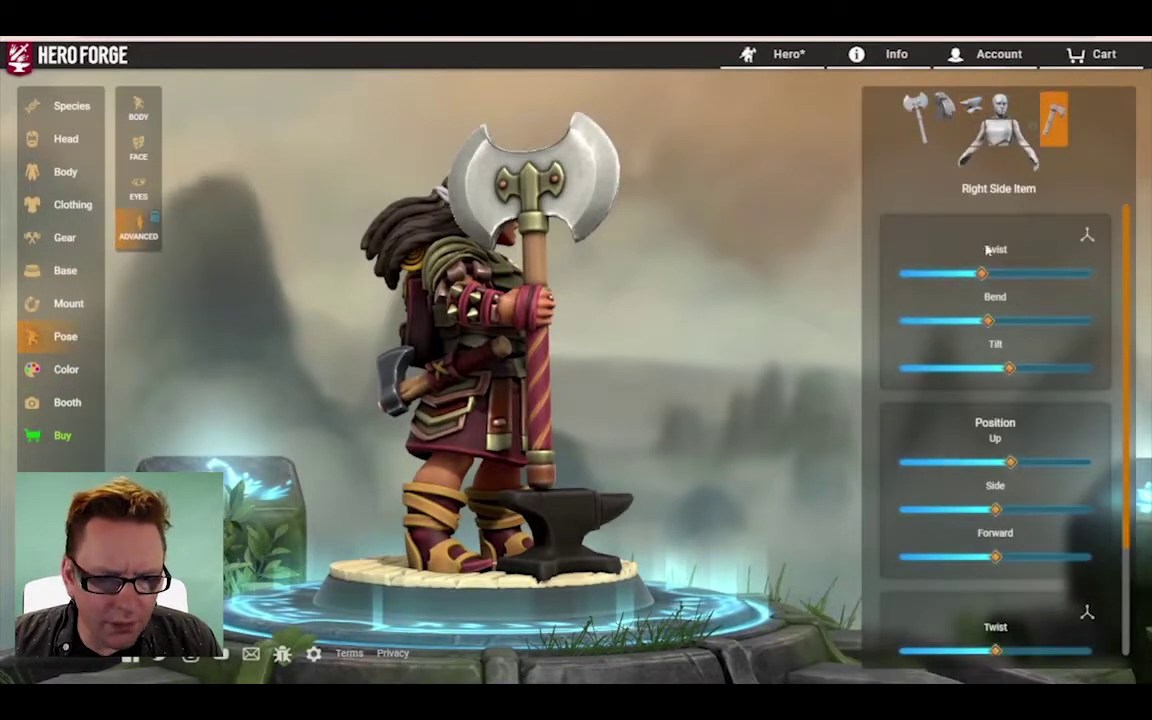
left_click_drag(981, 273, 918, 273)
left_click_drag(1007, 455, 977, 460)
scroll(990, 470, "down", 3)
left_click_drag(1036, 568, 1101, 553)
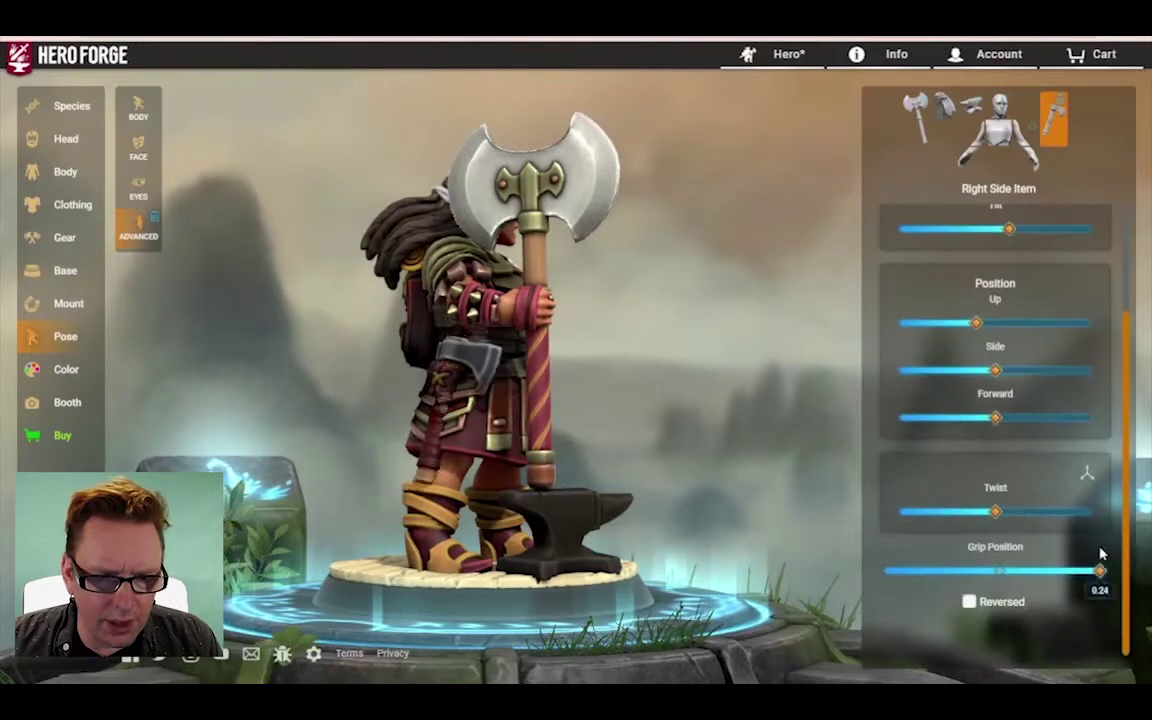
Step: Reduce the right side axe's bend and tilt slightly, increase its side position, and check the fit around the figure
scroll(1000, 366, "up", 3)
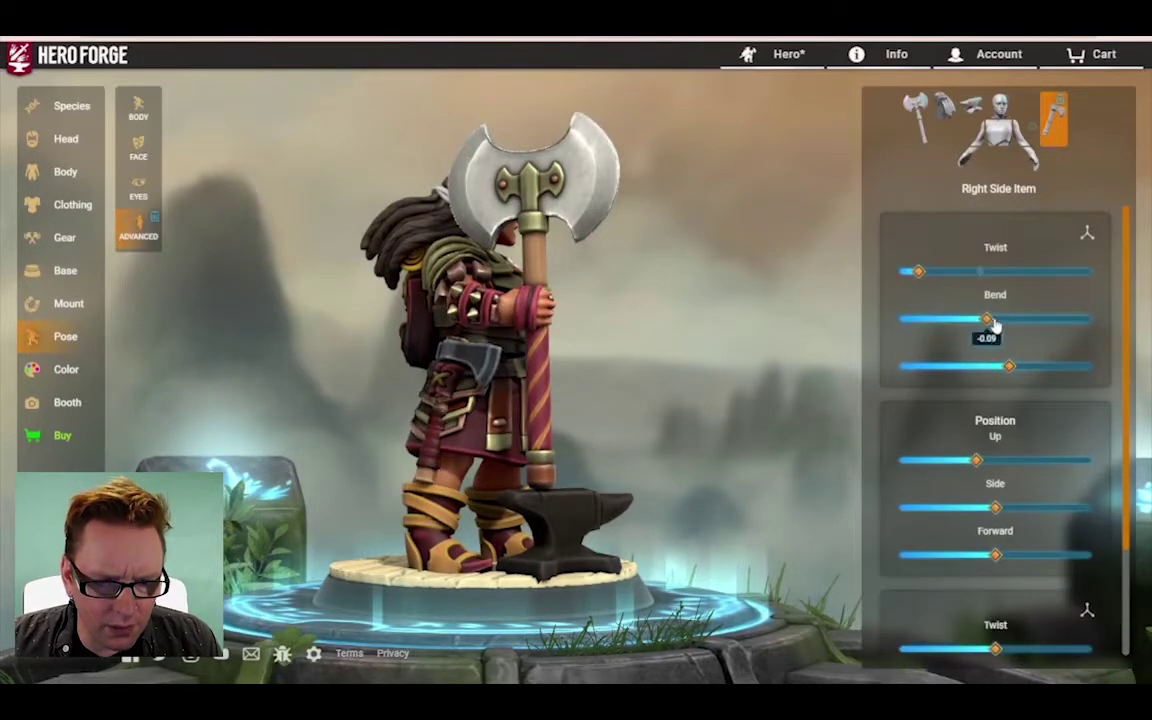
left_click_drag(993, 323, 969, 327)
left_click_drag(1008, 367, 997, 367)
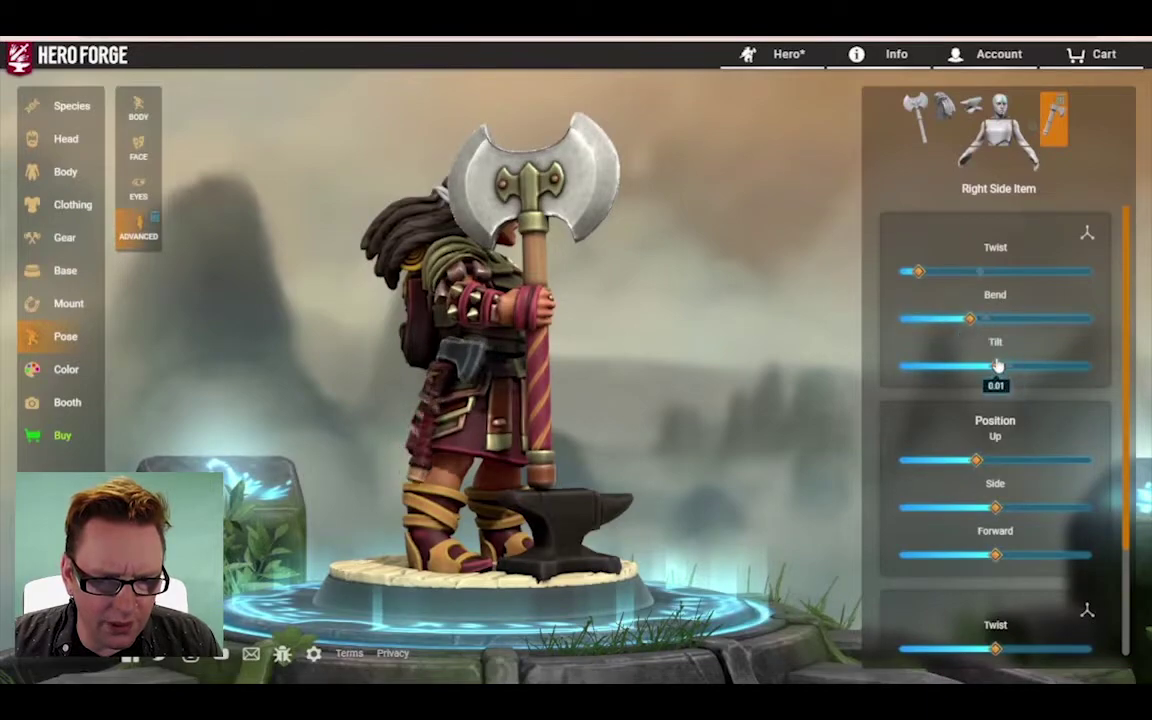
left_click_drag(981, 511, 1070, 483)
left_click_drag(665, 500, 320, 414)
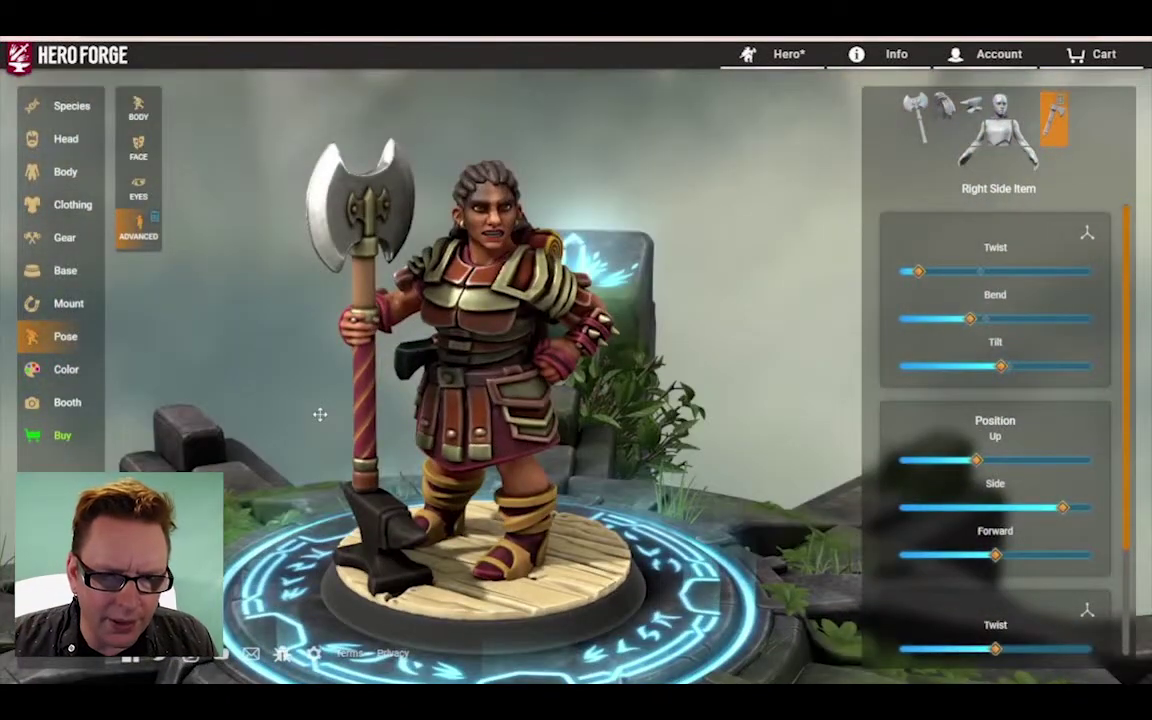
left_click_drag(452, 205, 557, 180)
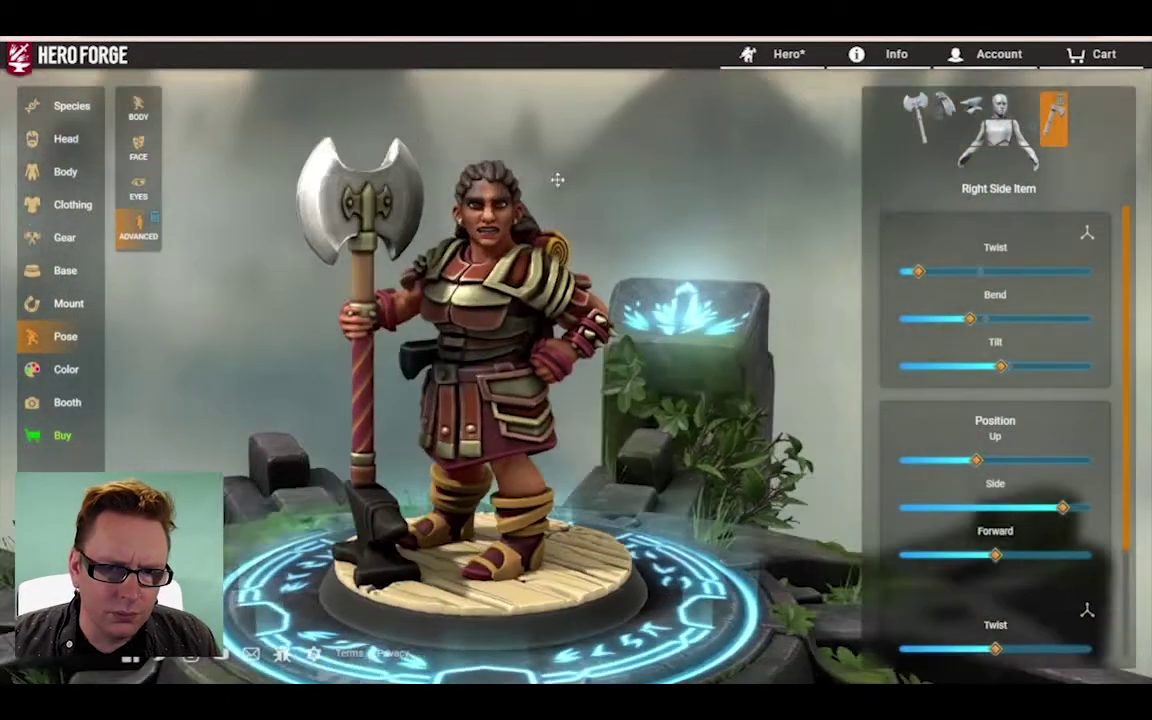
Step: Try the solid lower-leg fade decal on leg Layers A and E, removing it from Layer A
left_click(58, 368)
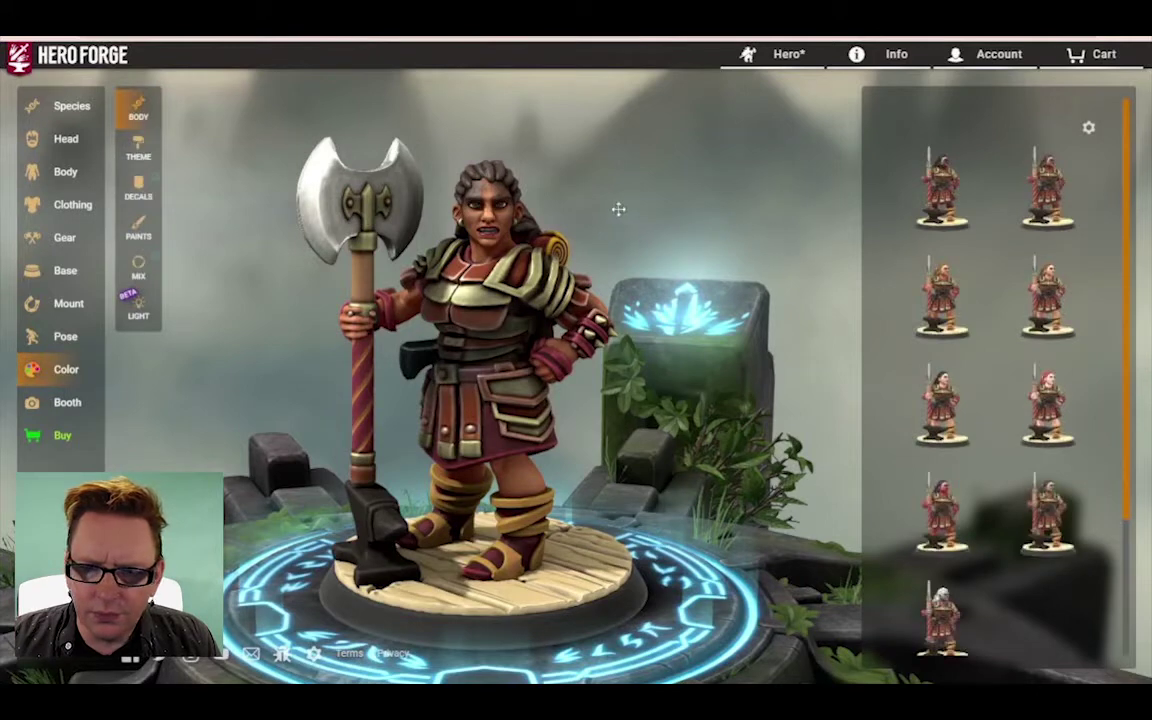
left_click(140, 190)
left_click(836, 103)
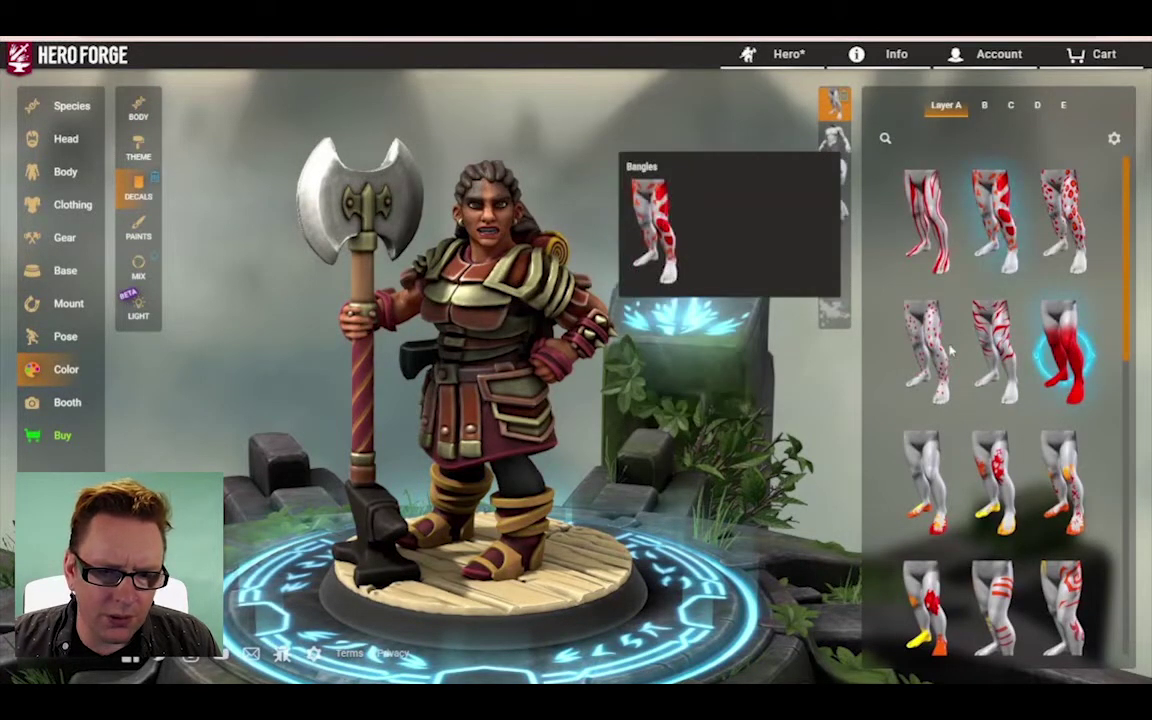
left_click(1064, 106)
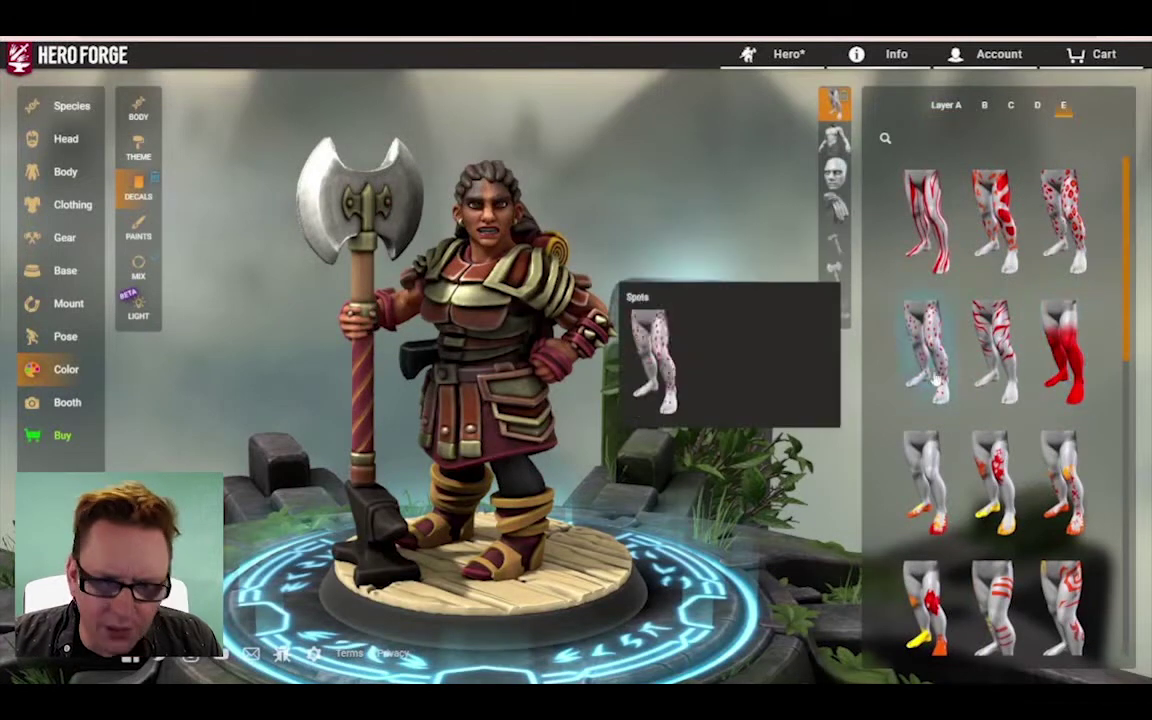
left_click(1069, 366)
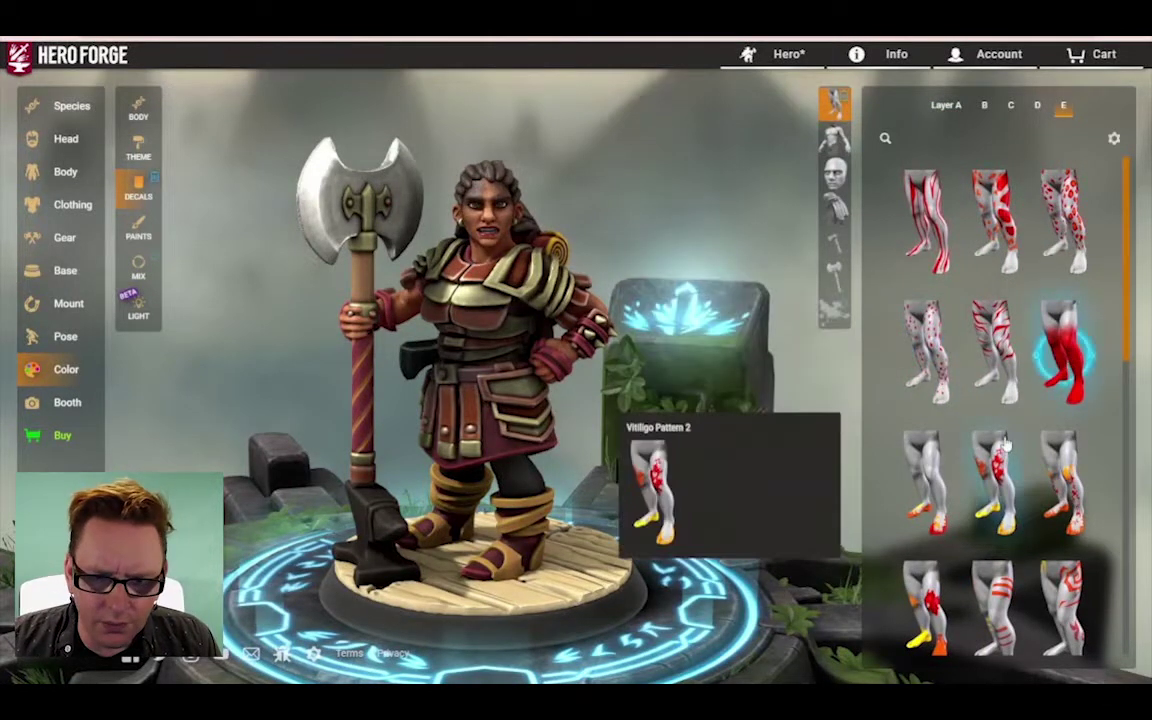
left_click(946, 106)
left_click(1072, 364)
Step: Compare several leg tattoo decals on Layer E and apply the large swirling tattoo near the end of the list
left_click(1064, 106)
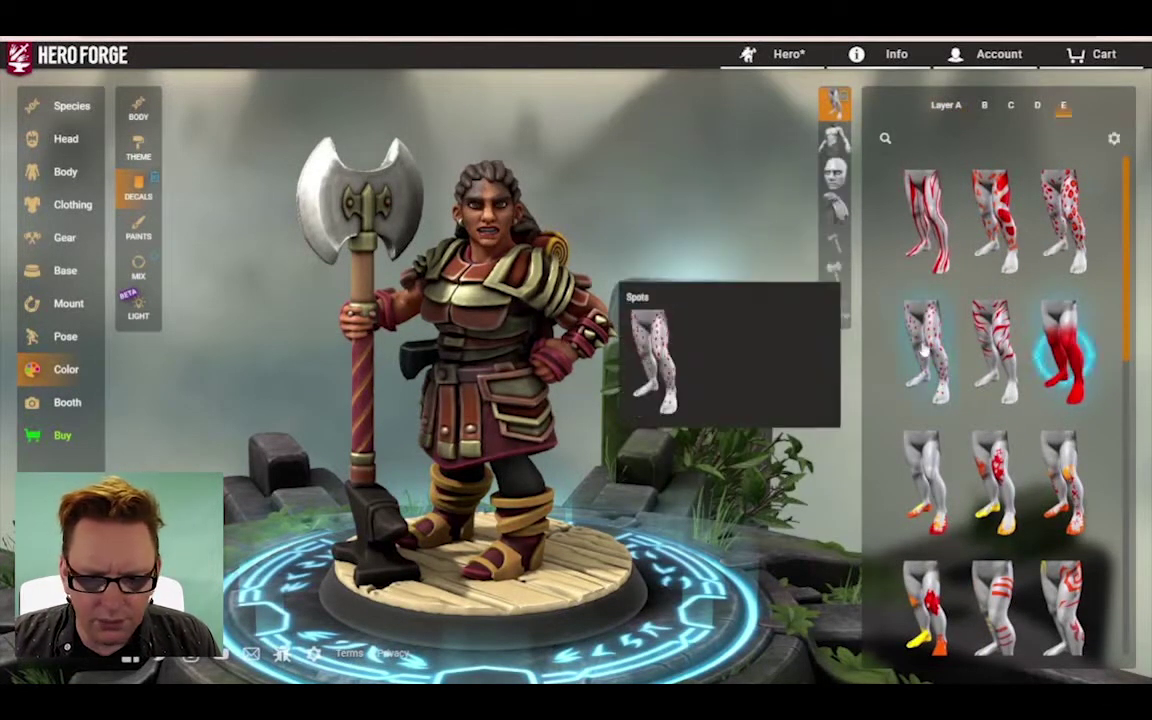
scroll(918, 400, "down", 2)
left_click(997, 480)
scroll(997, 480, "down", 2)
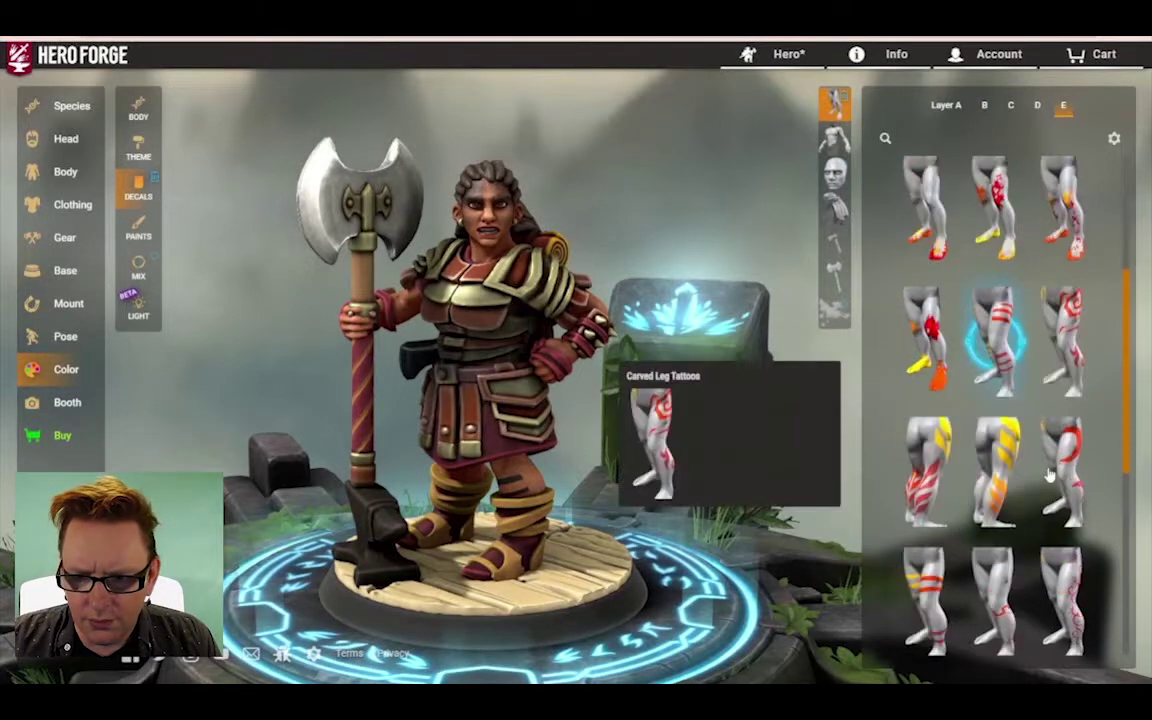
left_click(1060, 338)
left_click(997, 470)
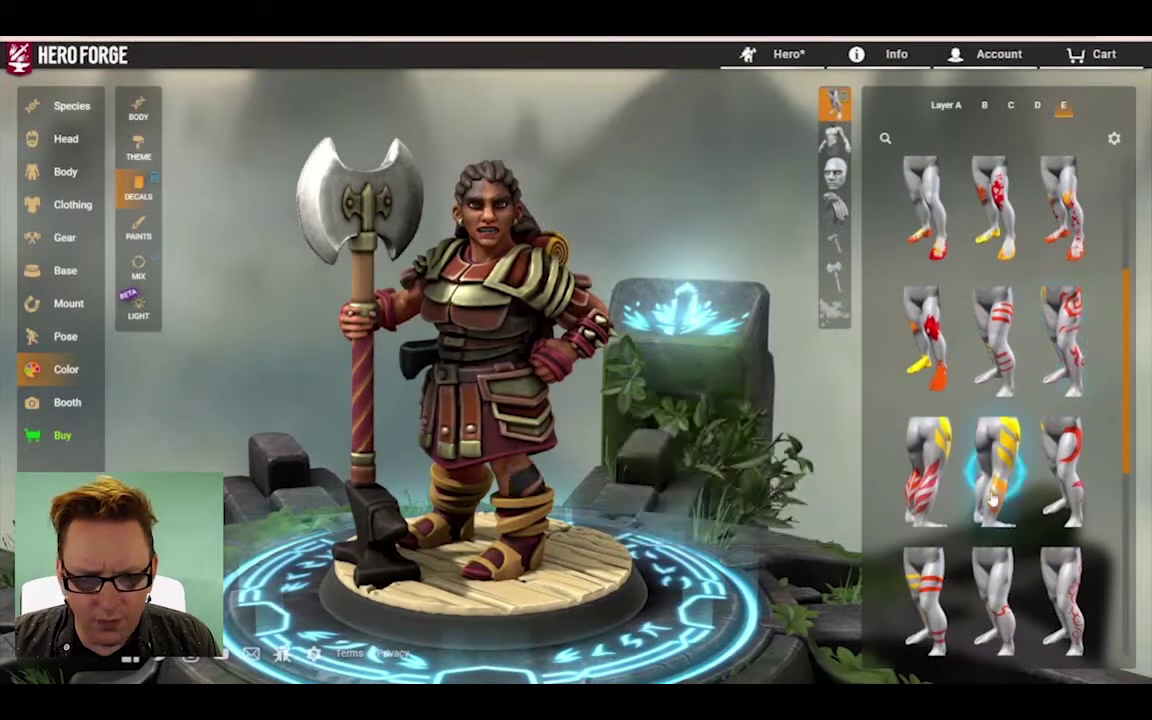
scroll(992, 498, "down", 5)
left_click(928, 515)
mouse_move(610, 440)
left_mouse_down()
mouse_move(692, 442)
mouse_move(645, 444)
left_mouse_up()
scroll(1015, 505, "down", 2)
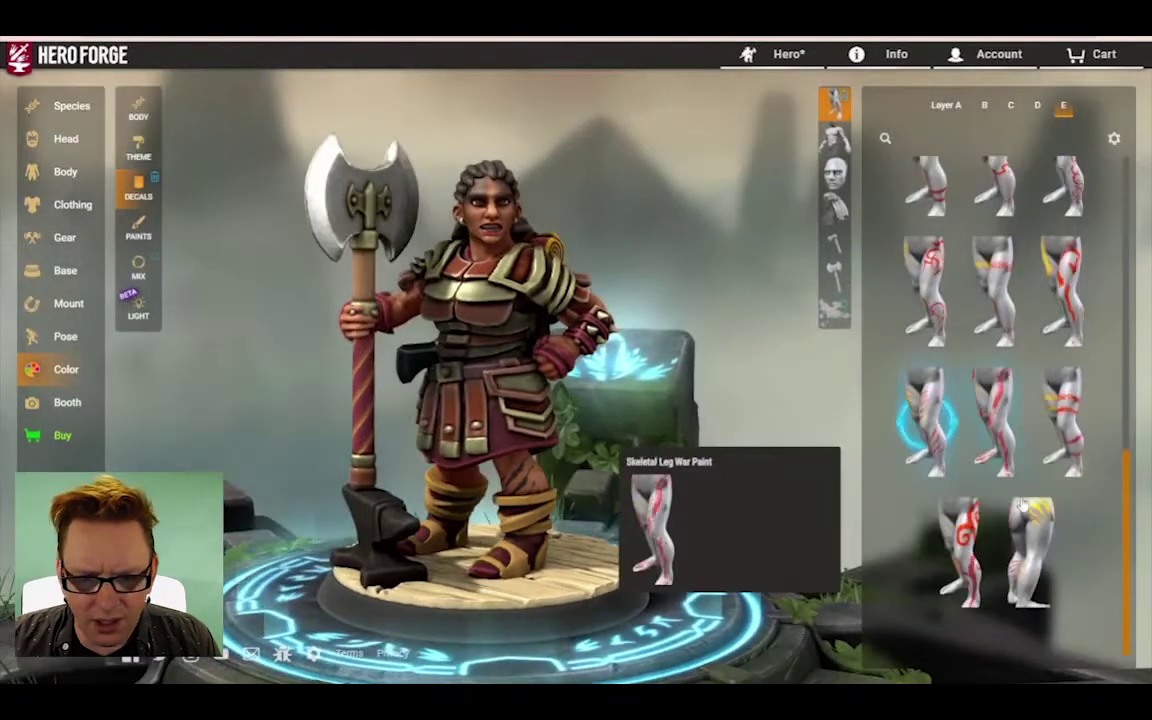
left_click(960, 550)
left_click_drag(730, 437, 694, 256)
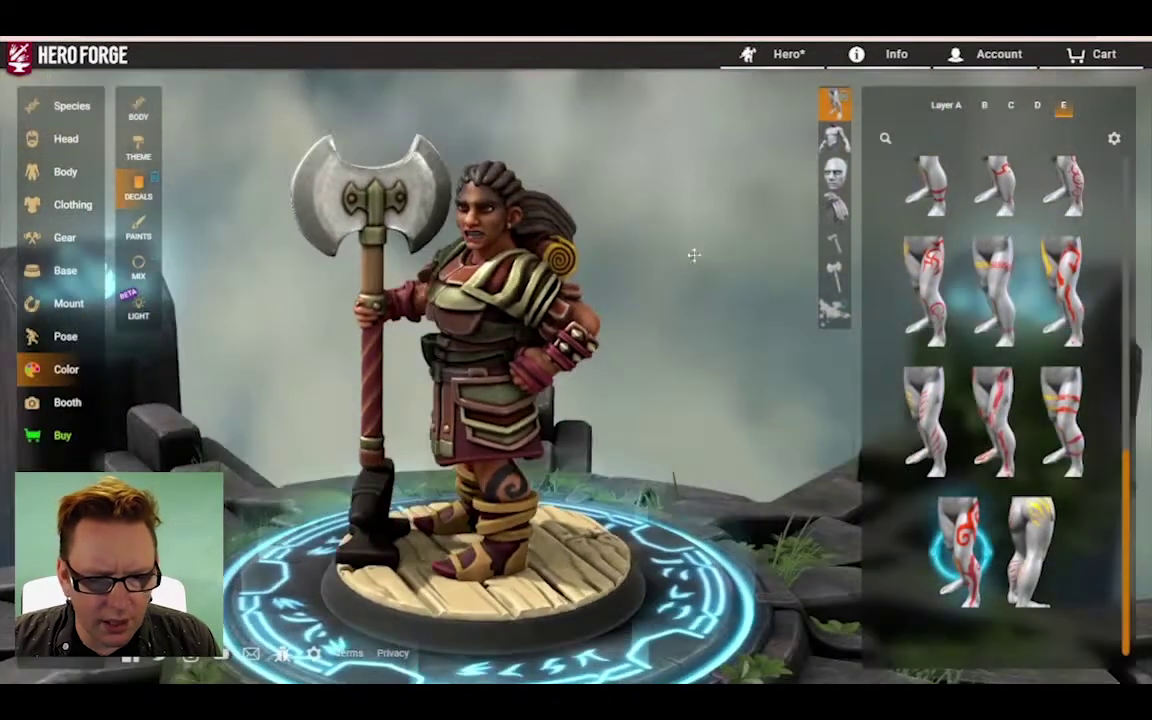
Step: Apply a body tattoo decal on torso Layer D and check it on the figure
left_click_drag(514, 209, 580, 262)
left_click(837, 137)
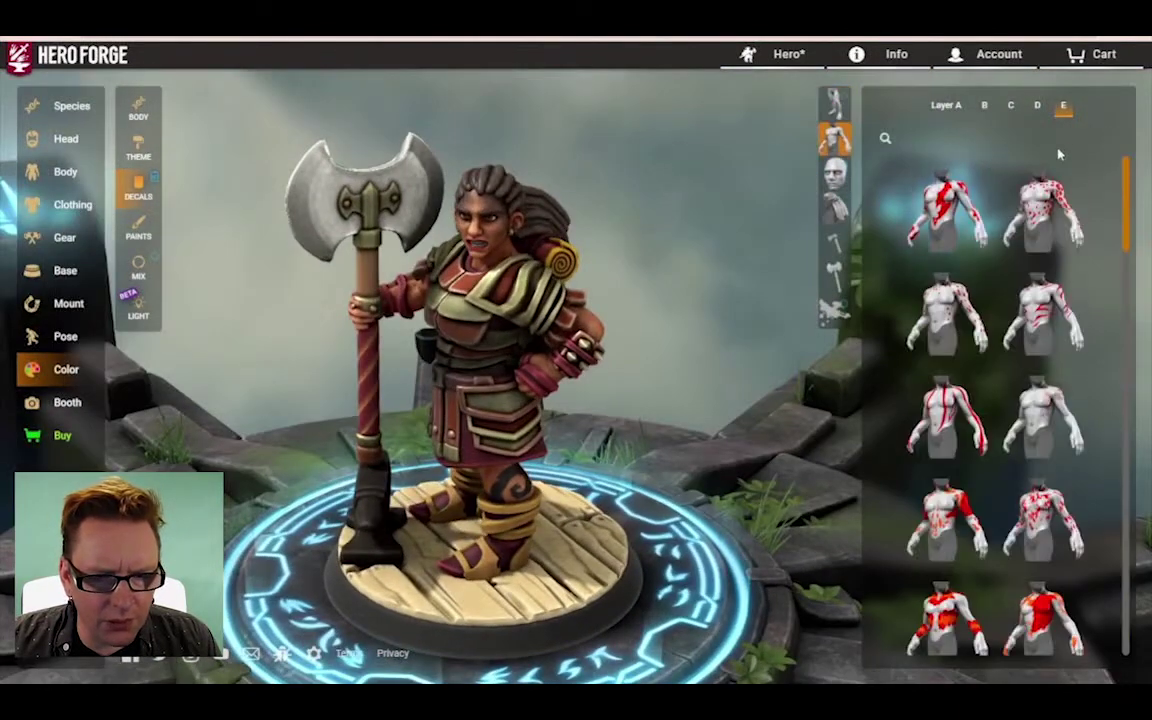
scroll(975, 440, "down", 10)
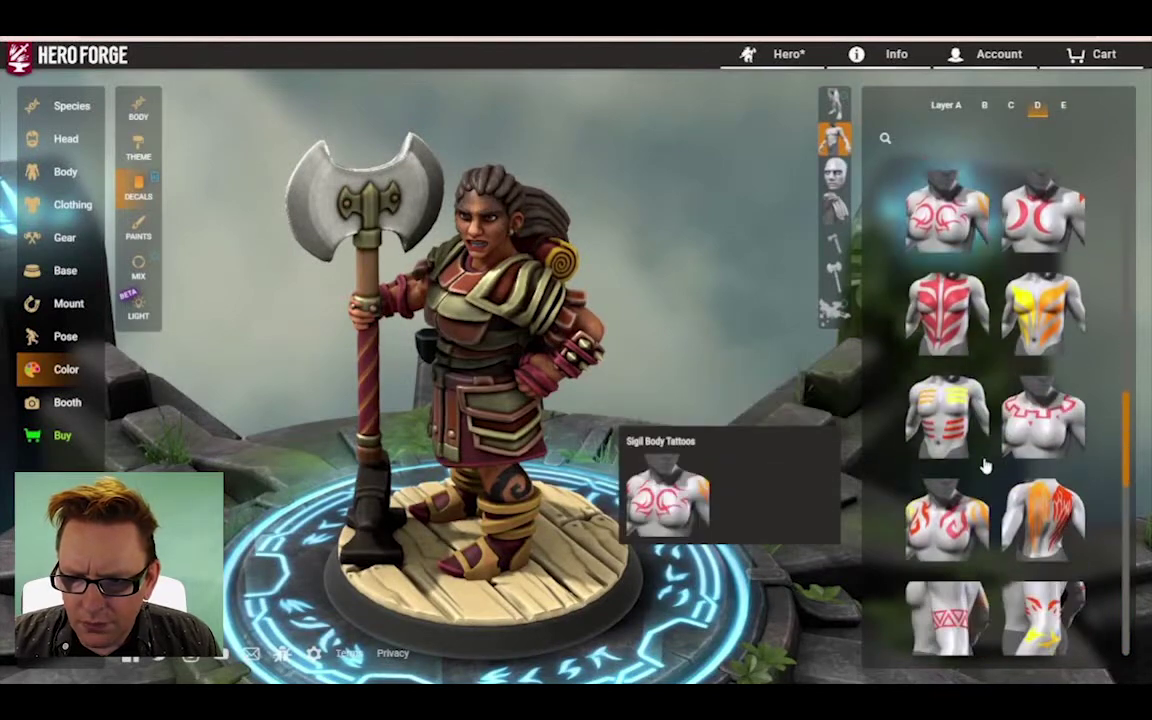
scroll(985, 466, "down", 5)
left_click(960, 508)
left_click_drag(430, 296, 534, 243)
Step: Recolour the Decal Layer 2, Decal Layer 4 and Decal Layer 3 paints white
left_click(137, 262)
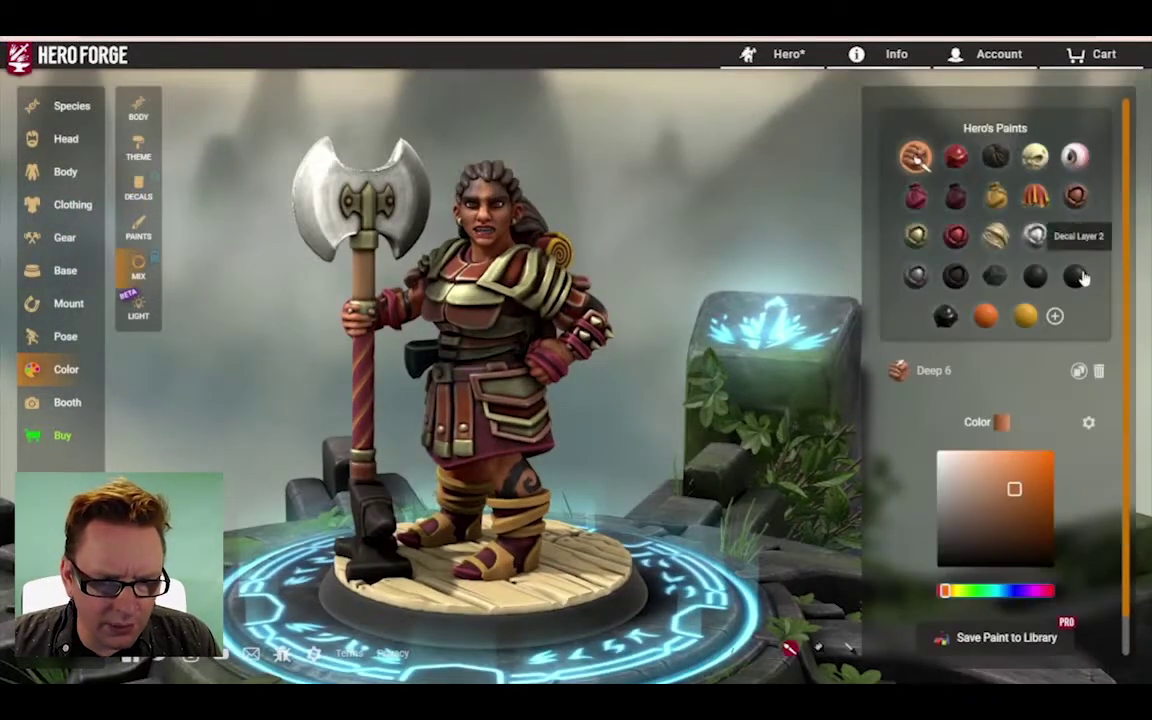
left_click(1075, 277)
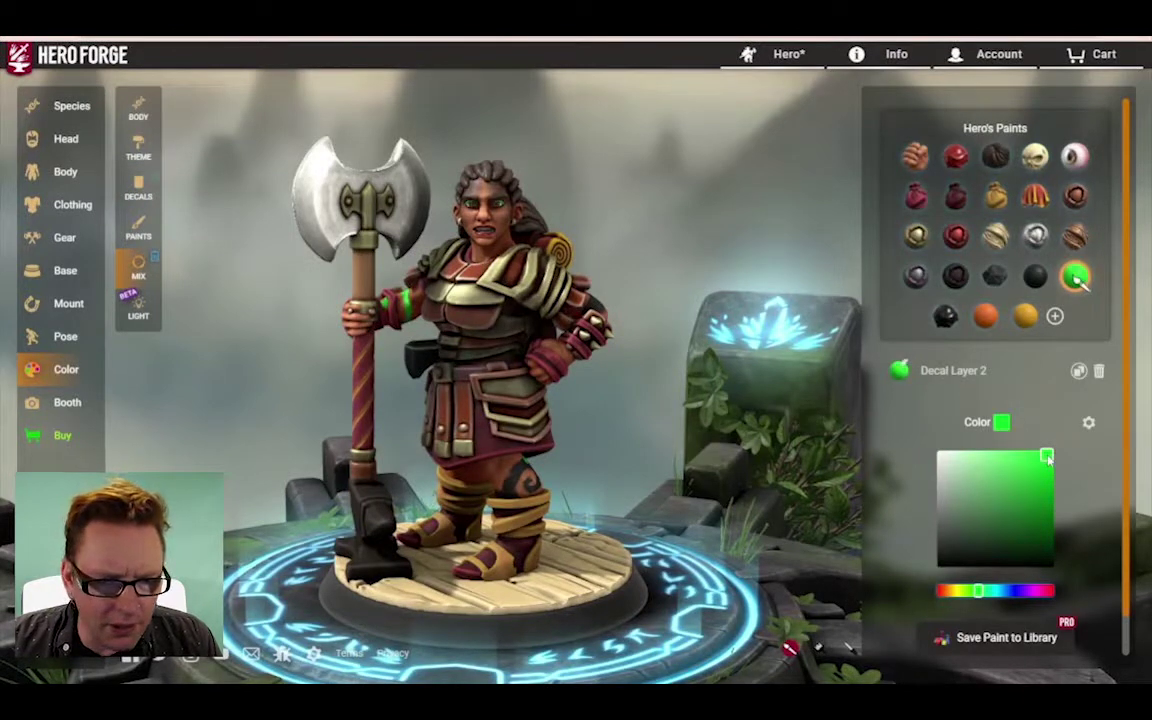
left_click(1027, 320)
mouse_move(692, 361)
left_mouse_down()
mouse_move(790, 369)
mouse_move(766, 325)
left_mouse_up()
left_click(987, 320)
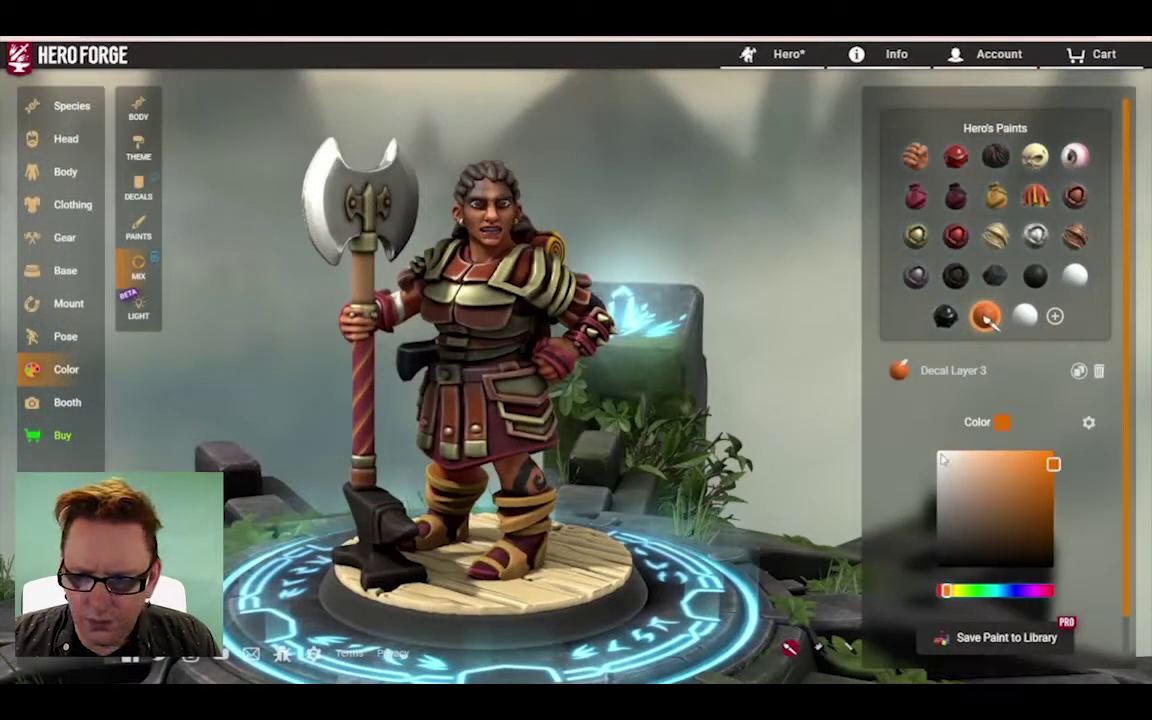
Step: Try white on the Decal Layer 1 paint, return it to black, and inspect the figure
left_click(1036, 276)
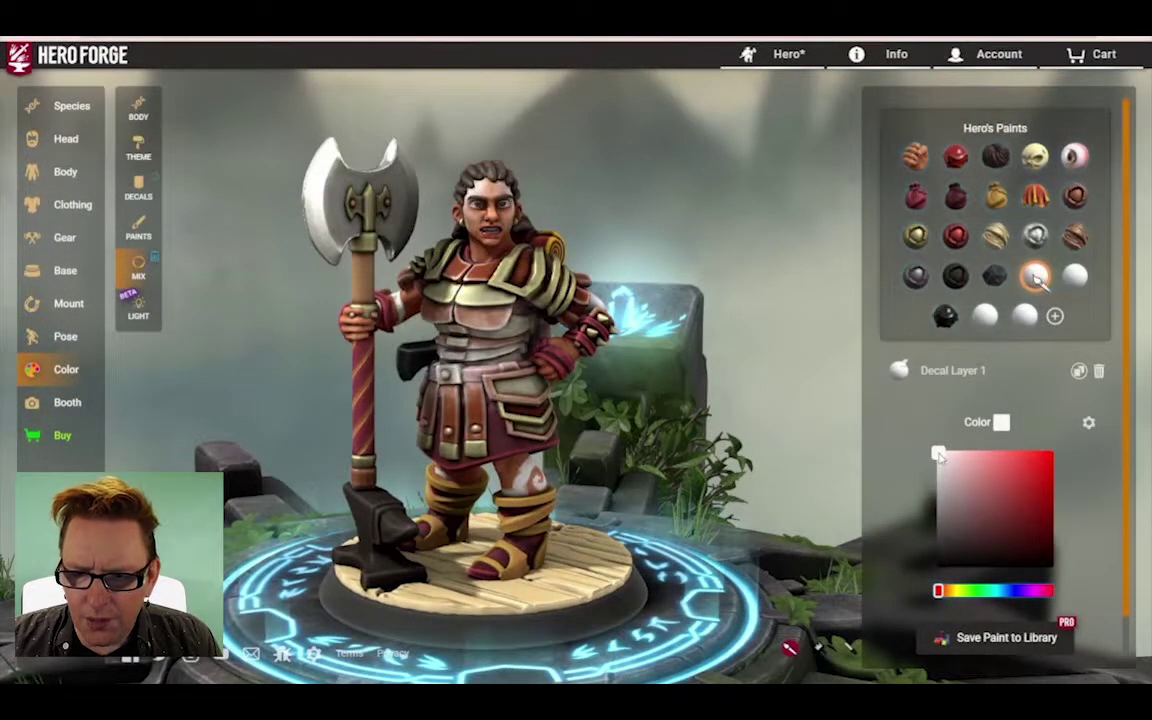
scroll(1010, 427, "down", 1)
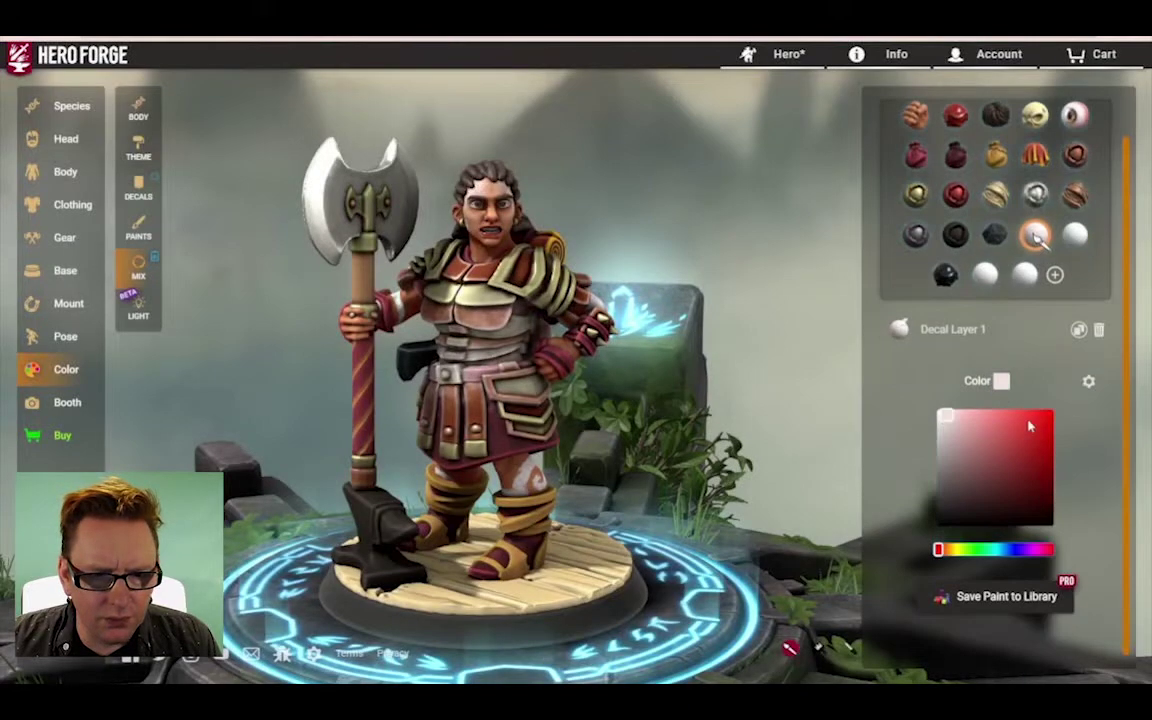
left_click(1050, 530)
mouse_move(784, 391)
left_mouse_down()
mouse_move(343, 358)
mouse_move(366, 386)
left_mouse_up()
left_click_drag(826, 168, 716, 138)
Step: Browse the face decals on Layer B and apply the large swirling tattoo to the legs on Layer B
left_click(139, 185)
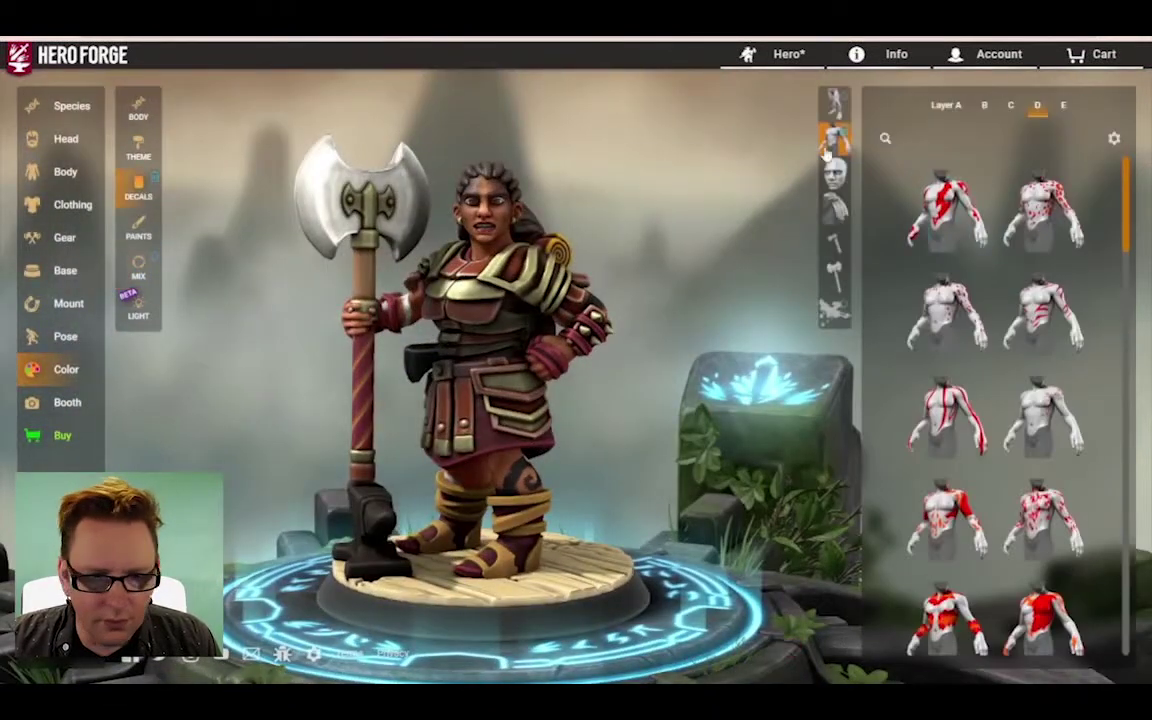
left_click(836, 172)
left_click(993, 337)
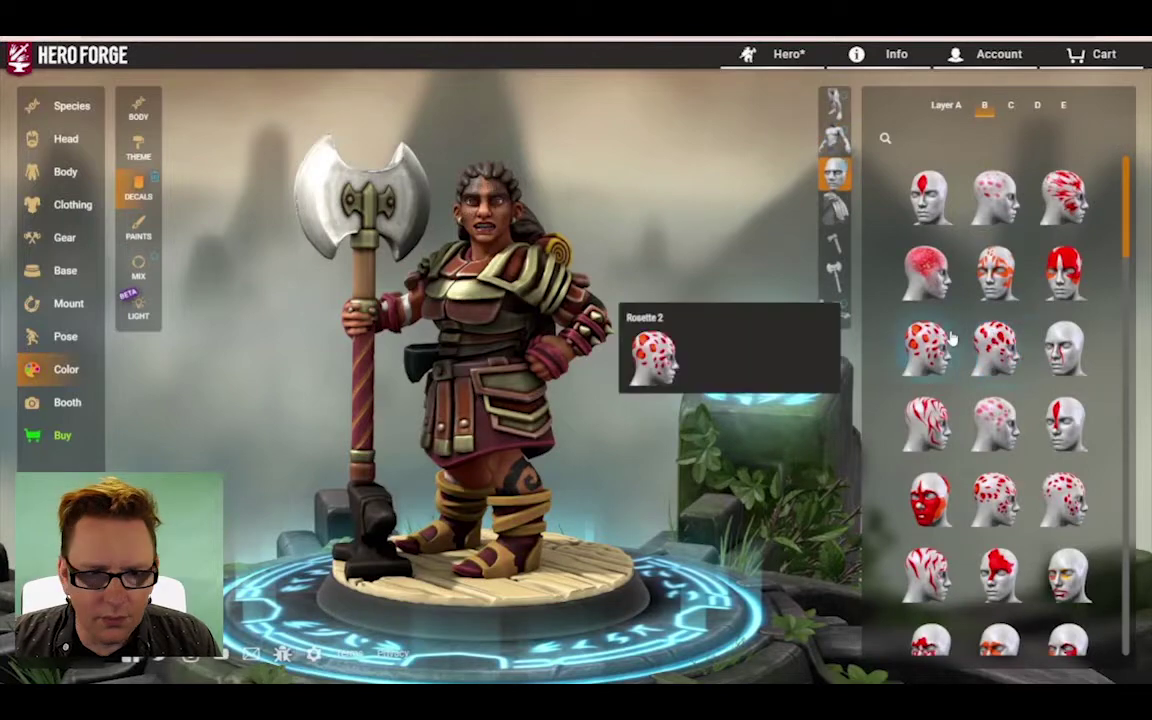
scroll(998, 312, "down", 2)
scroll(755, 384, "down", 2)
left_click(836, 103)
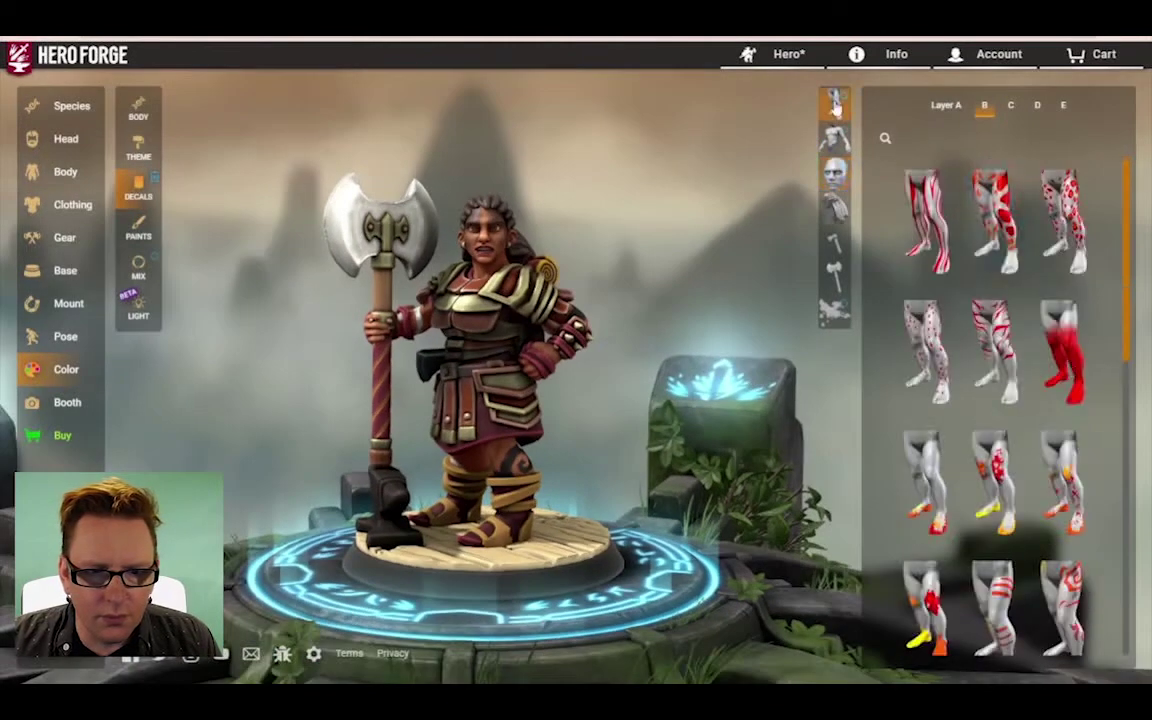
scroll(980, 420, "down", 8)
left_click(970, 540)
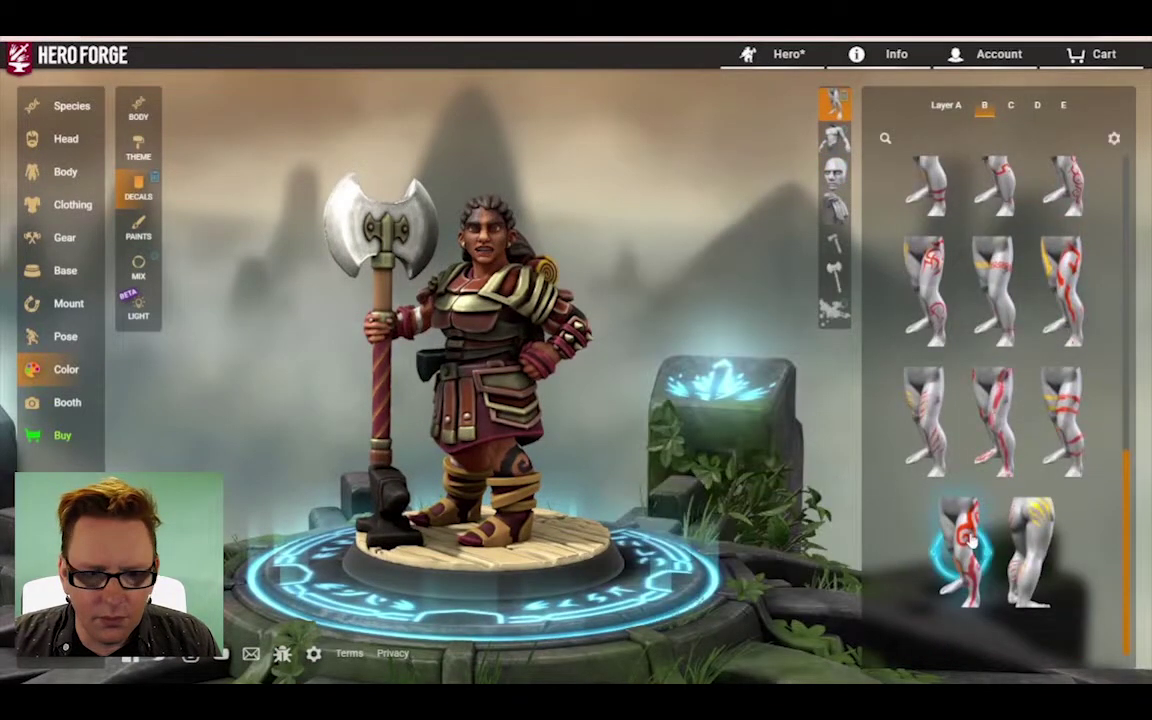
mouse_move(544, 236)
left_mouse_down()
mouse_move(472, 238)
mouse_move(522, 257)
mouse_move(530, 249)
left_mouse_up()
Step: Recolour the Decal Layer 4, Decal Layer 3 and Decal Layer 2 paints black and check the figure
left_click(138, 270)
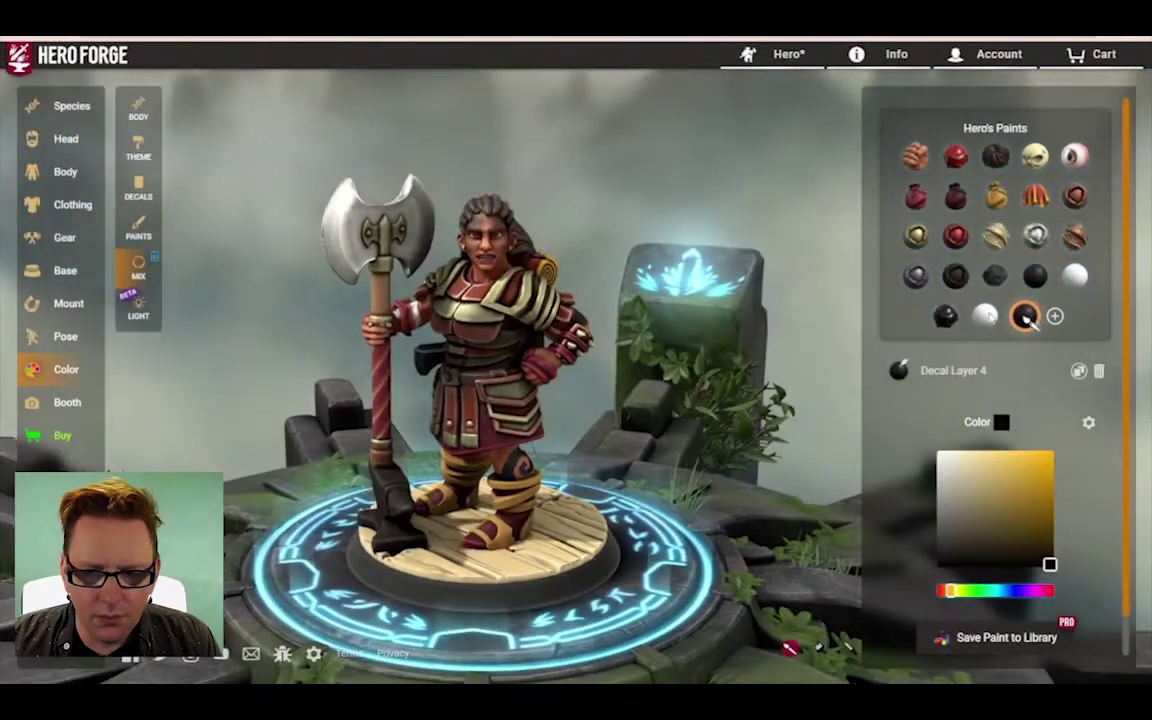
left_click(986, 316)
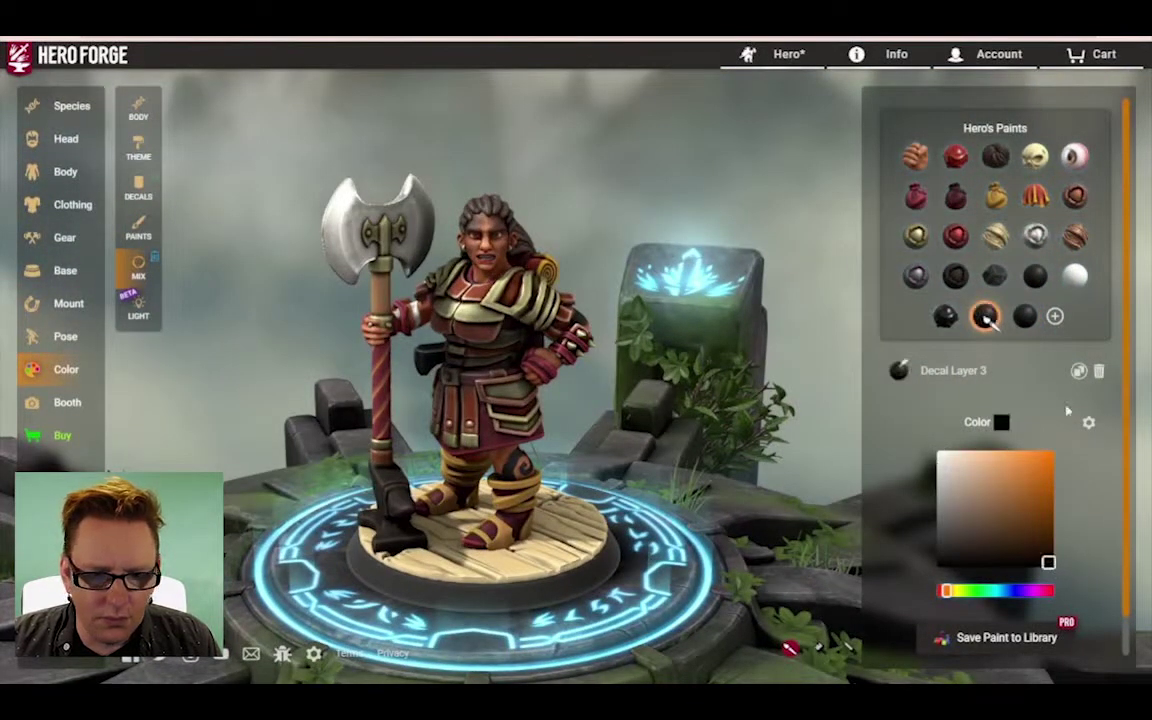
left_click(1075, 277)
left_click_drag(676, 424, 700, 410)
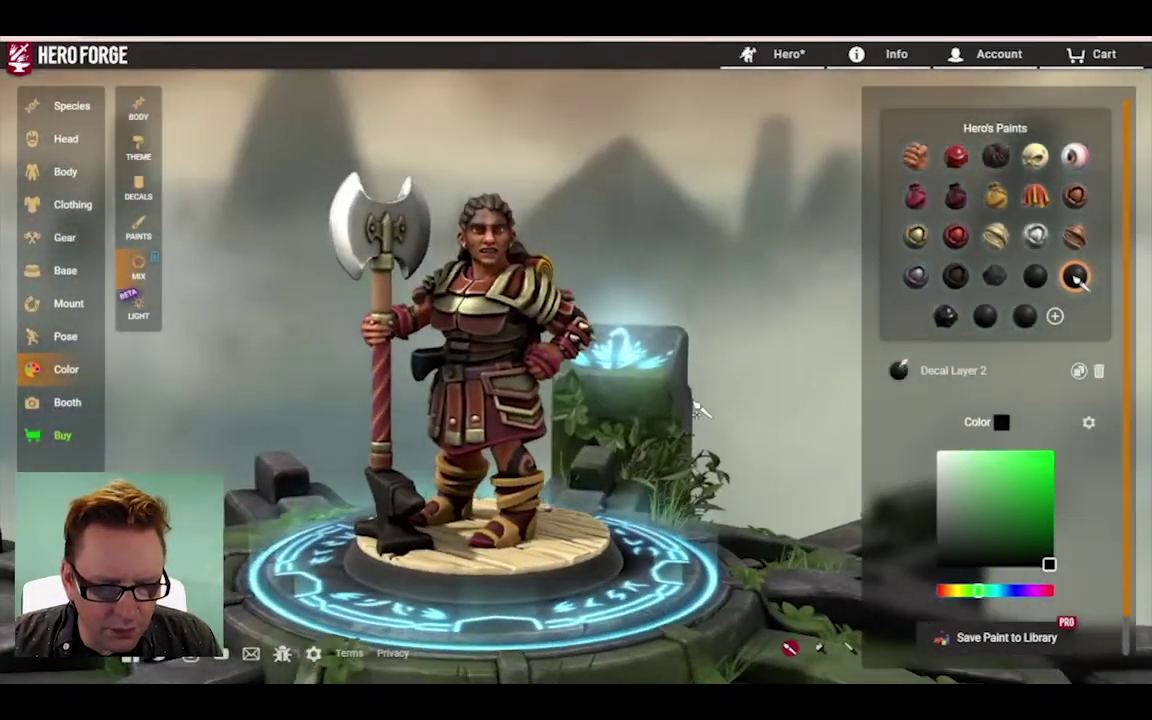
left_click_drag(705, 341, 645, 308)
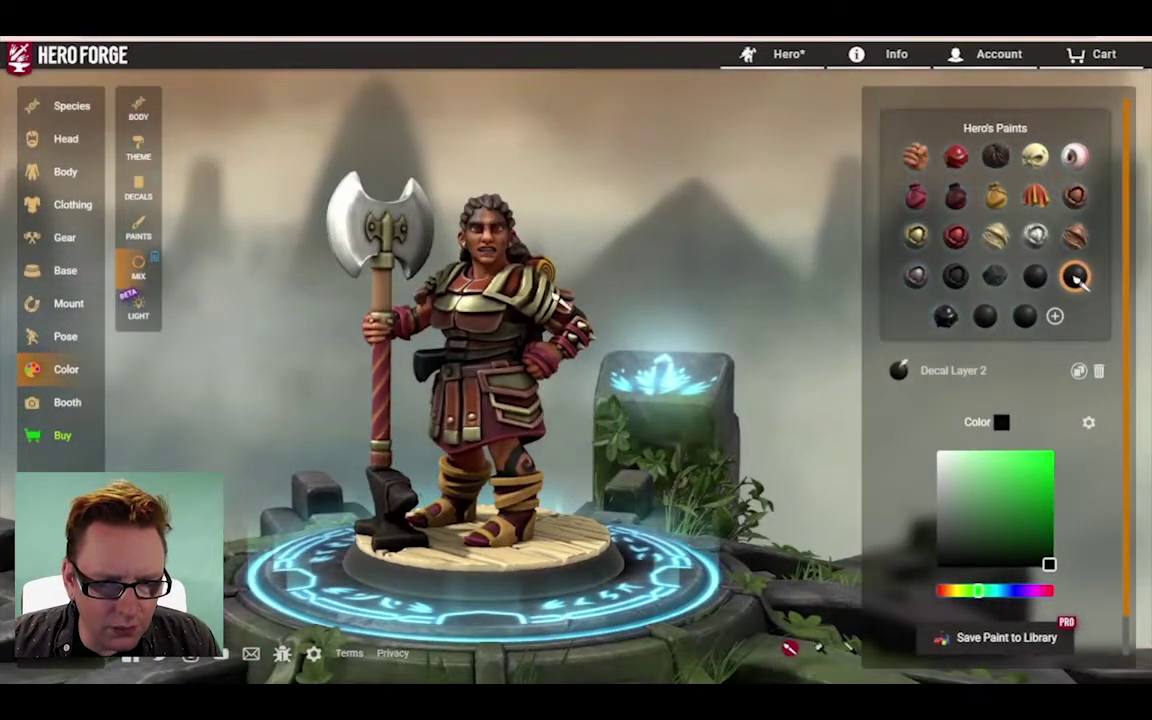
Step: Compare other splatter decals on the figure and return to the soft splatter
left_click(138, 187)
left_click(838, 318)
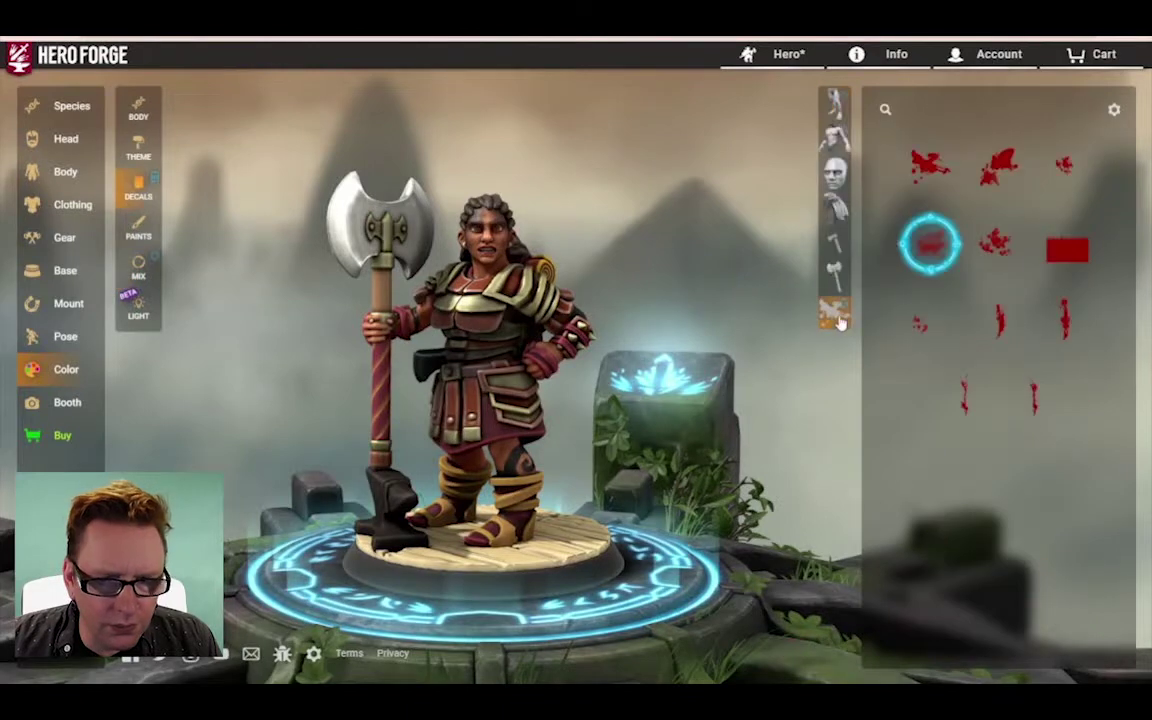
left_click(932, 178)
left_click(933, 180)
left_click(938, 236)
left_click(1004, 243)
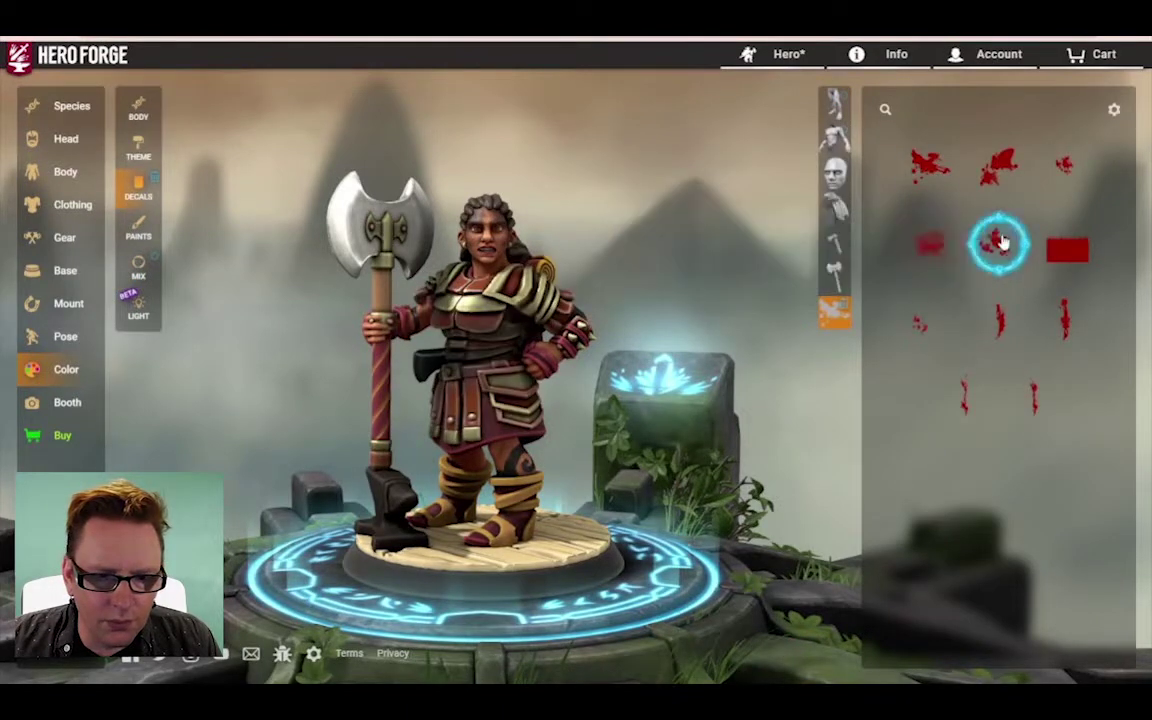
left_click(1067, 249)
left_click(930, 243)
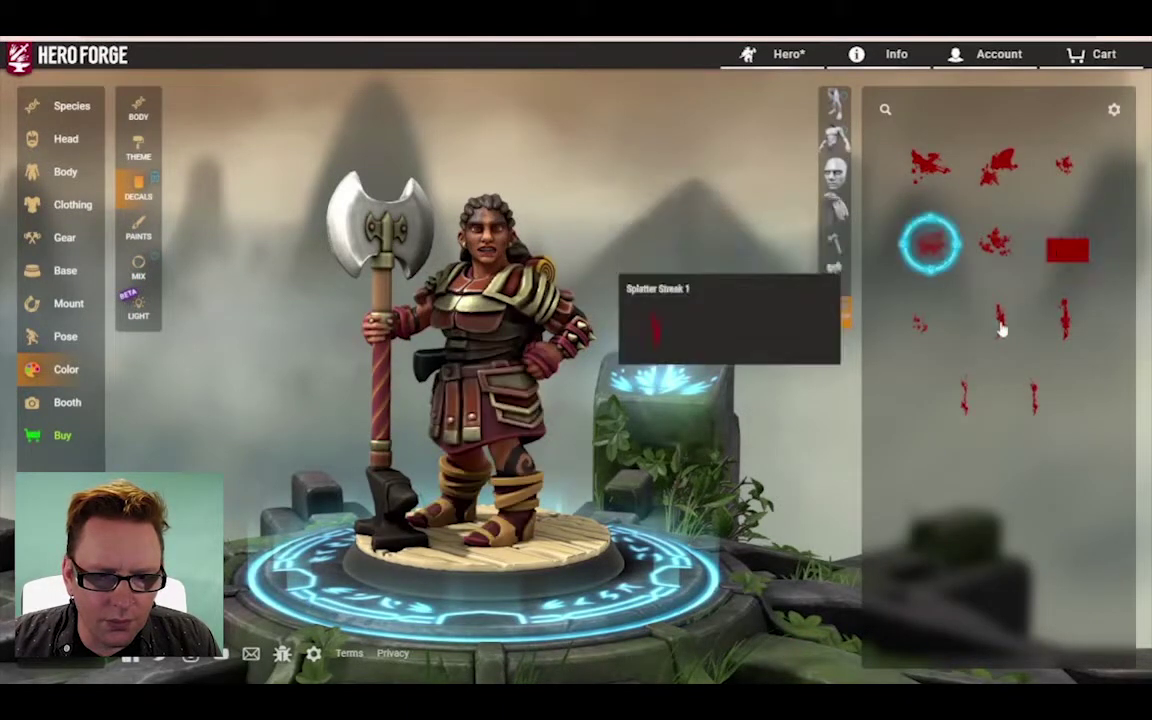
Step: Try to save the hero
mouse_move(732, 172)
left_mouse_down()
mouse_move(789, 239)
mouse_move(712, 185)
mouse_move(726, 175)
left_mouse_up()
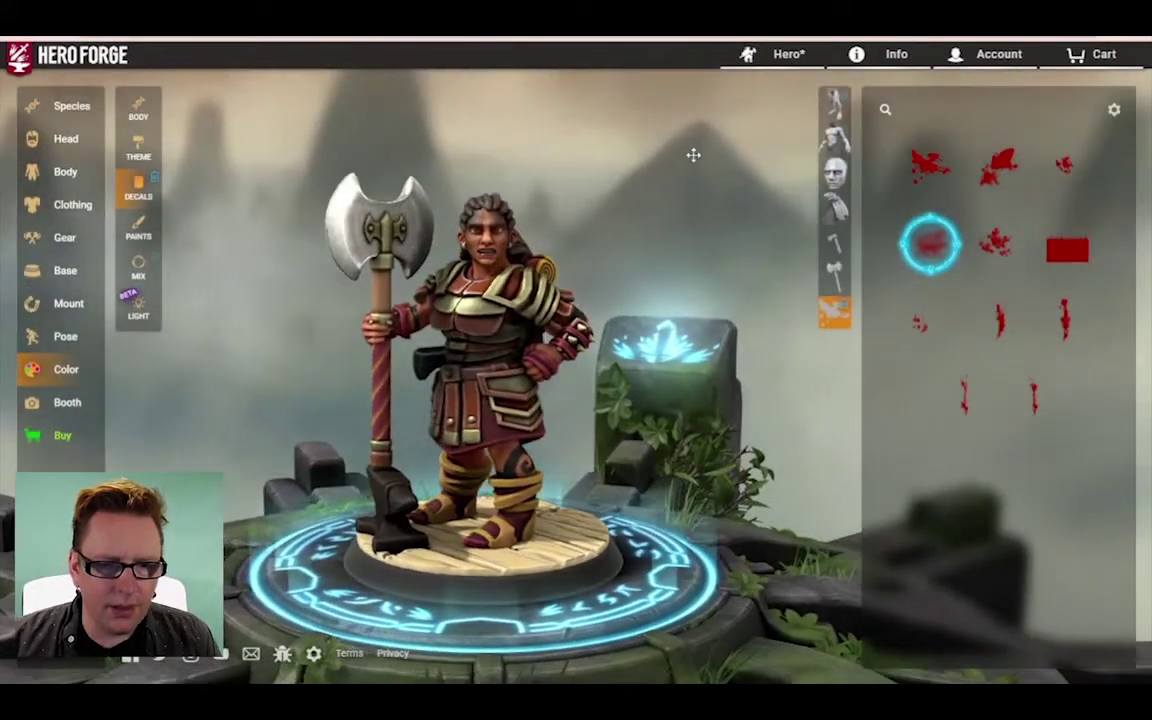
left_click(788, 54)
left_click(716, 126)
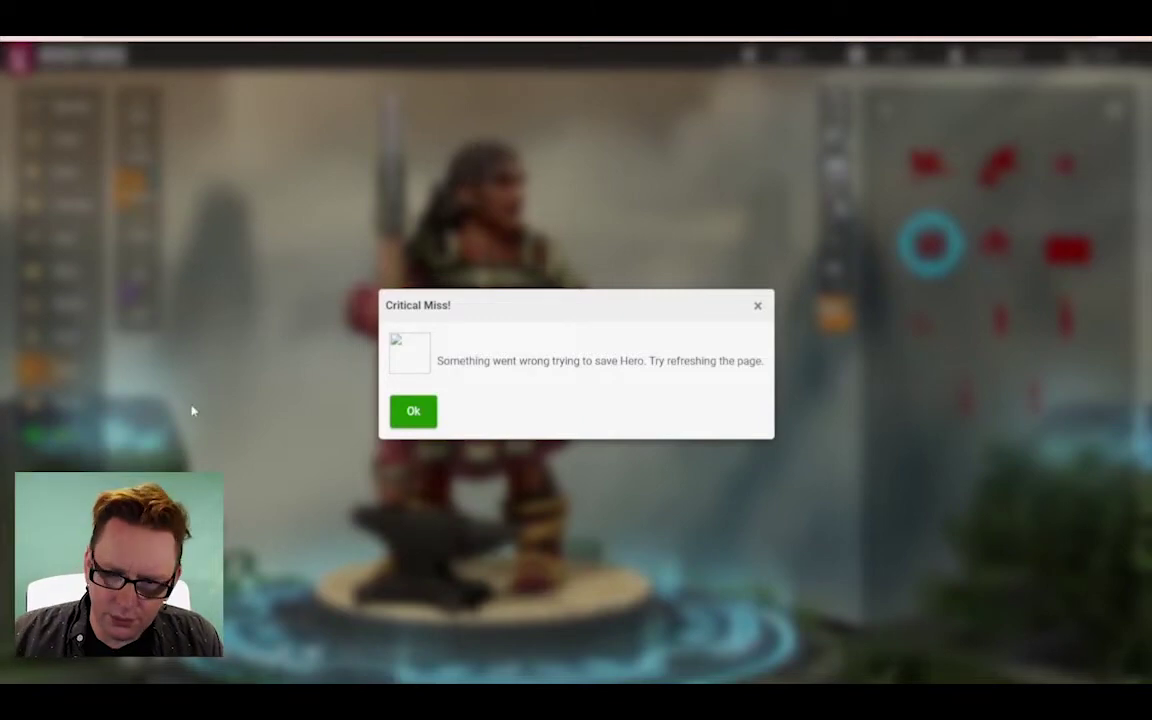
Step: Dismiss the save error and reopen the Unnamed hero from the saved heroes
left_click(413, 408)
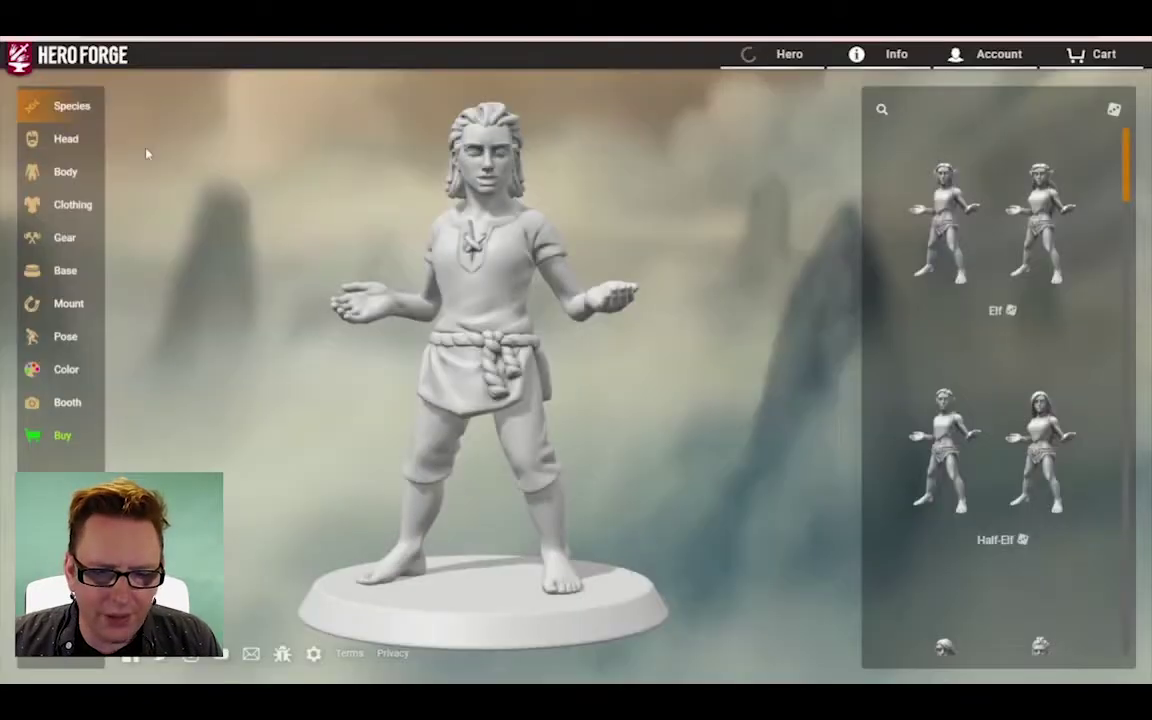
left_click(772, 55)
left_click(766, 135)
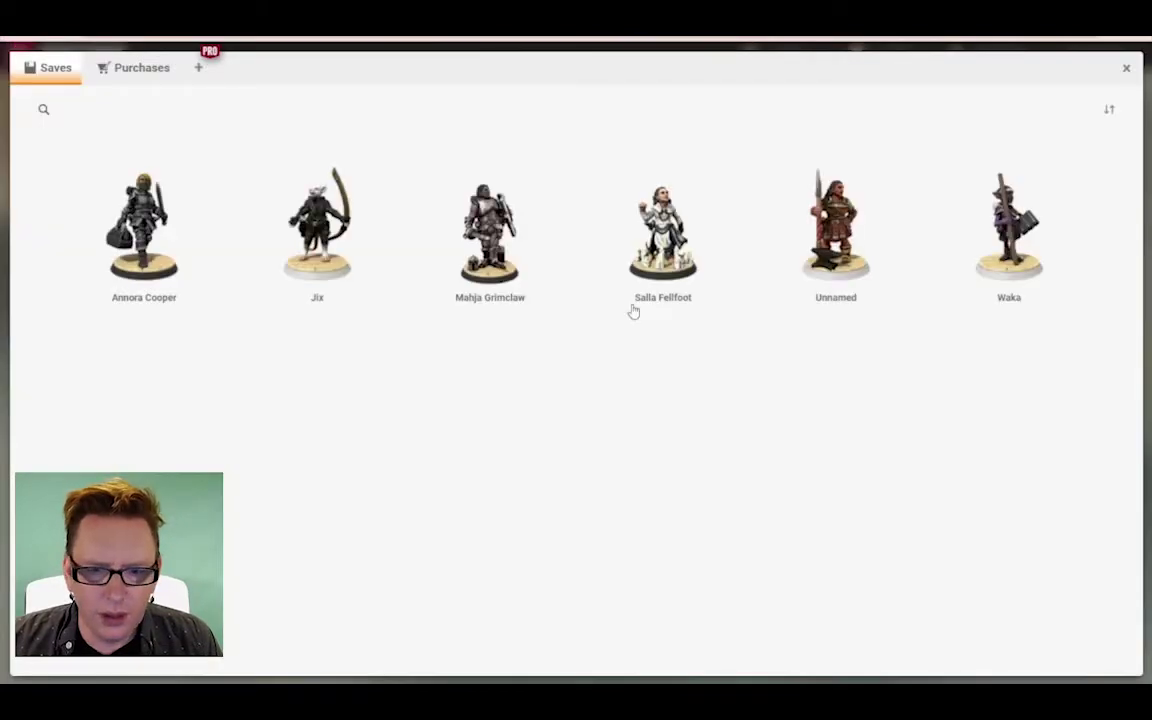
left_click(838, 291)
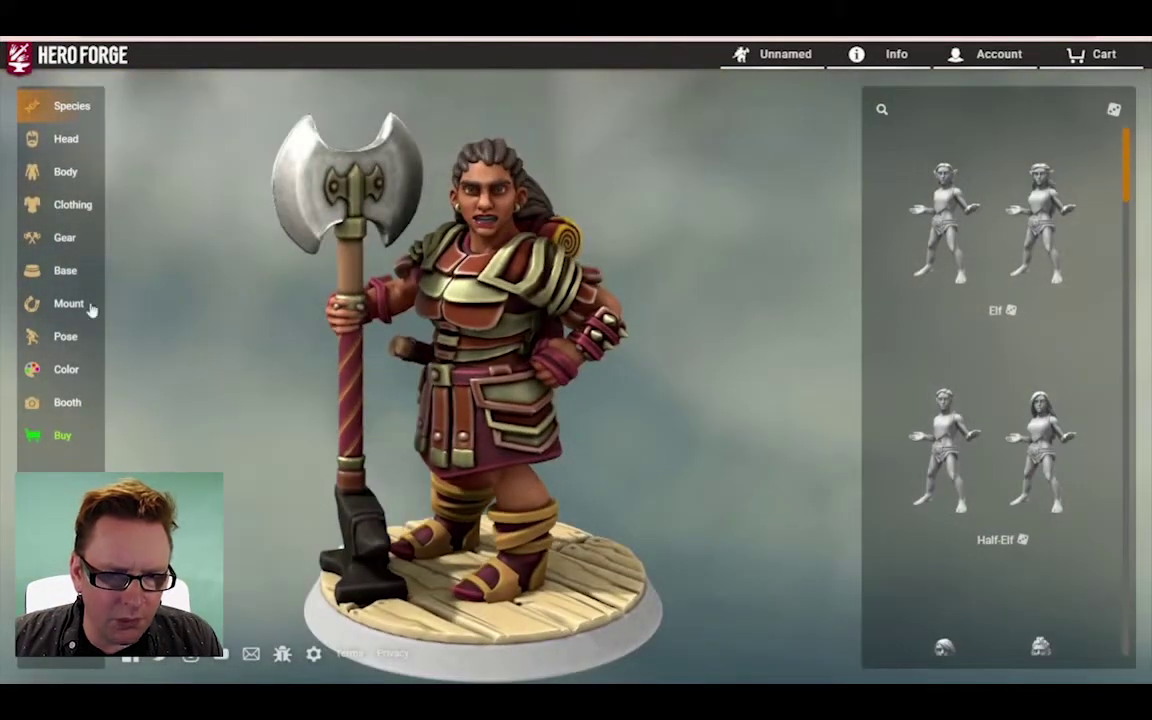
Step: Apply the large swirling tattoo decal to the figure's legs on Layer A
left_click(66, 370)
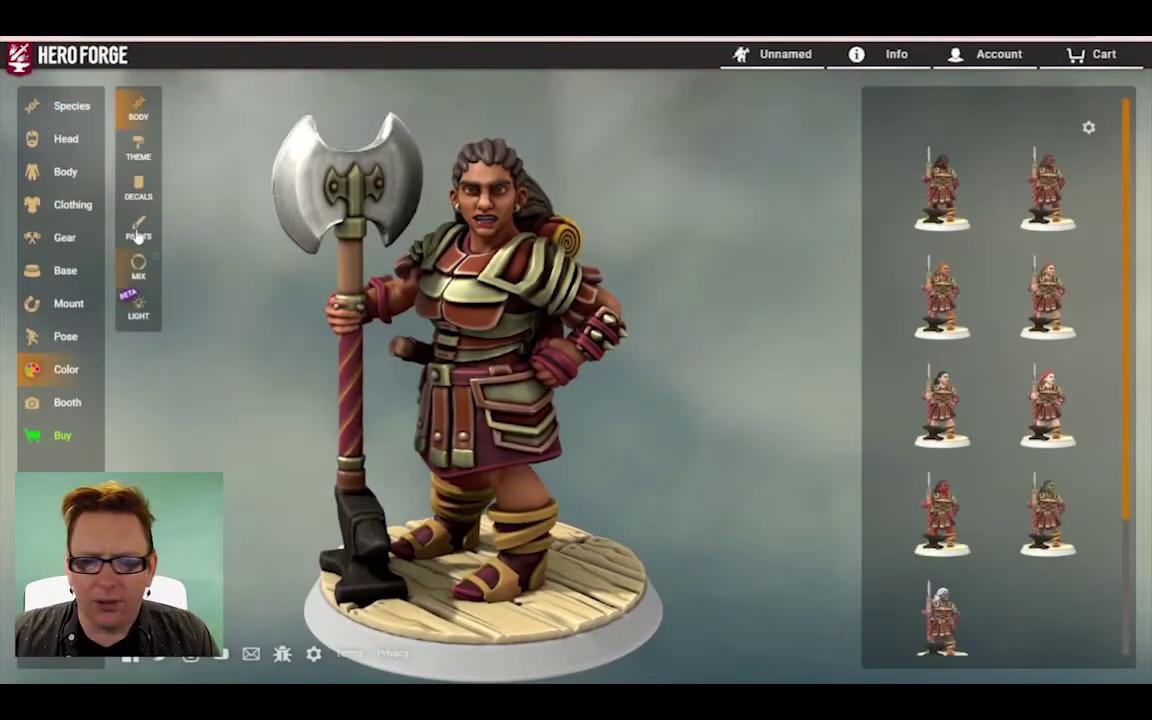
left_click(138, 230)
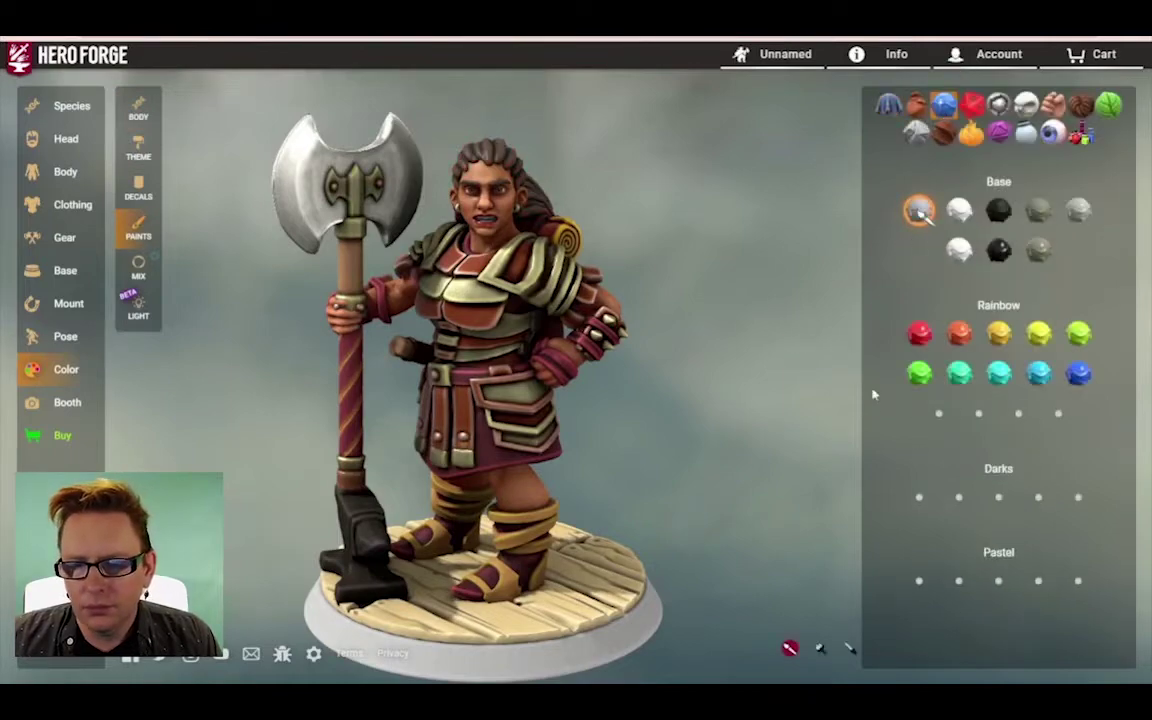
left_click_drag(455, 313, 830, 211)
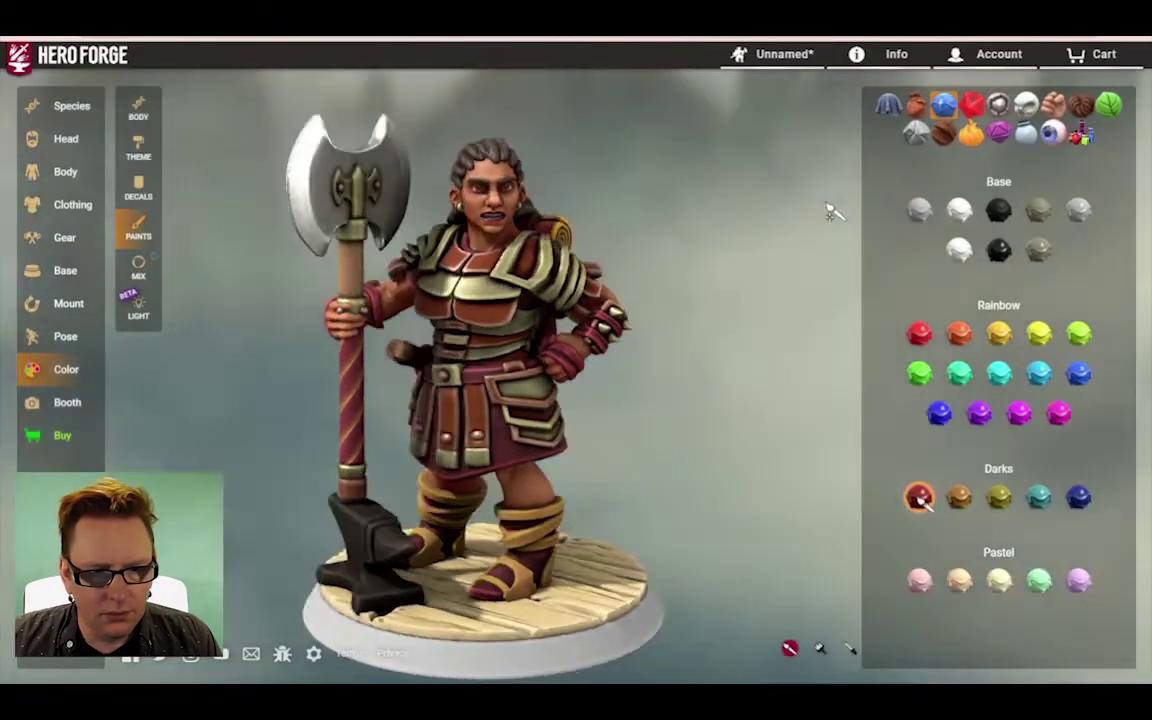
left_click_drag(625, 196, 575, 180)
left_click(140, 187)
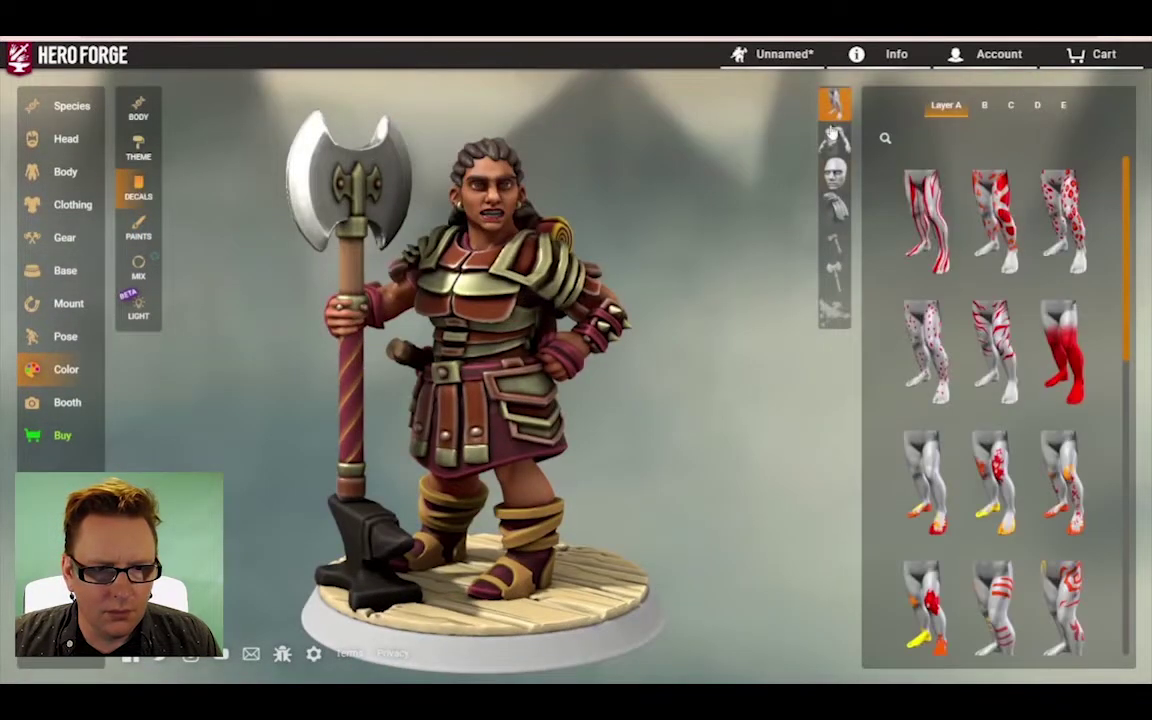
scroll(900, 290, "down", 10)
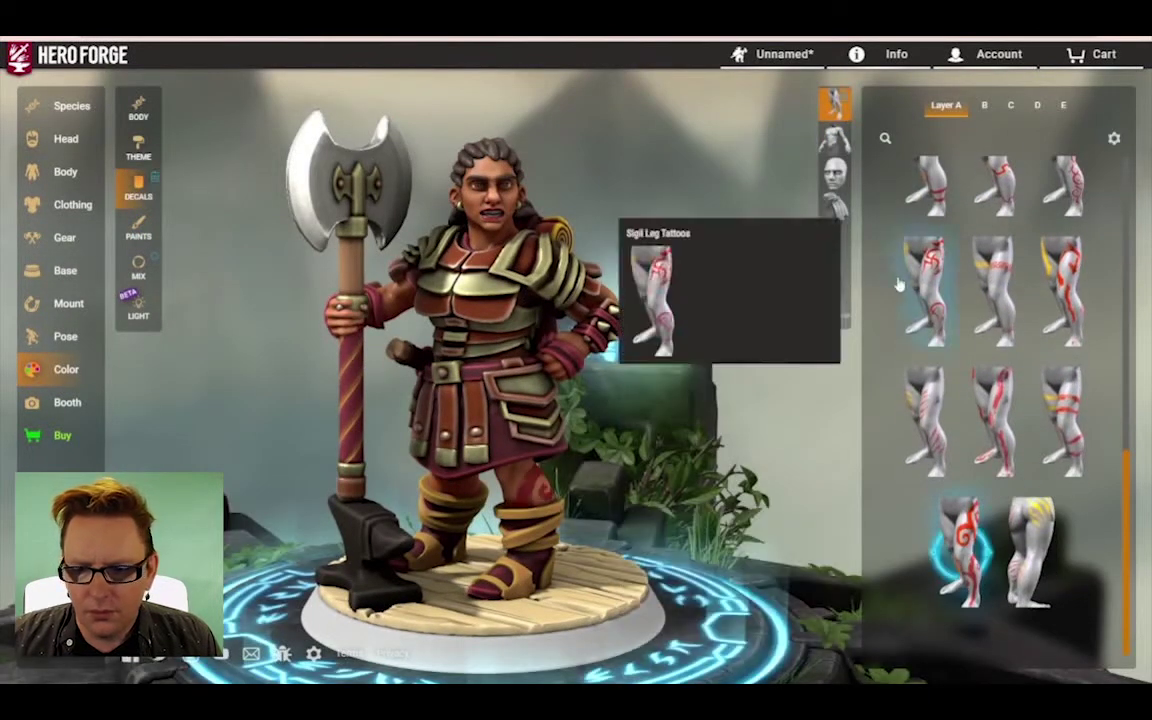
Step: Apply the large swirling tattoo decal across the chest and arm to the figure's body on Layer A
left_click(834, 138)
scroll(945, 418, "down", 5)
scroll(945, 418, "down", 5)
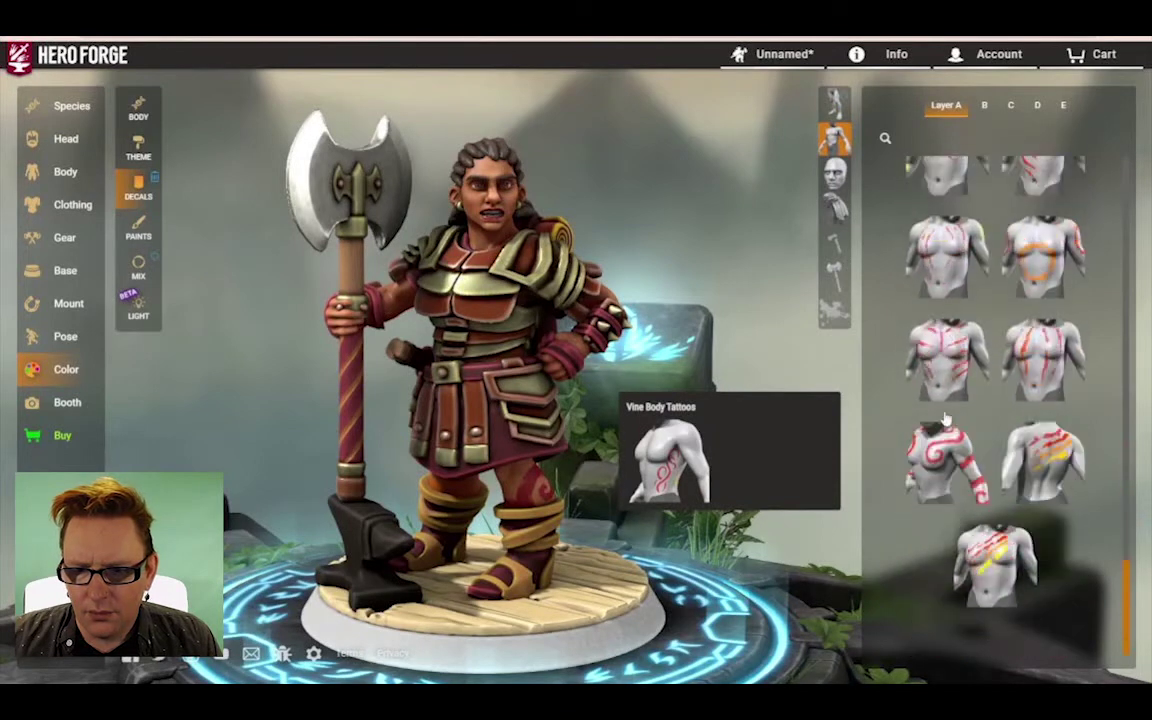
Step: Apply the mottled scalp decal to the face and the soft splatter decal to the figure on Layer A
left_click(834, 173)
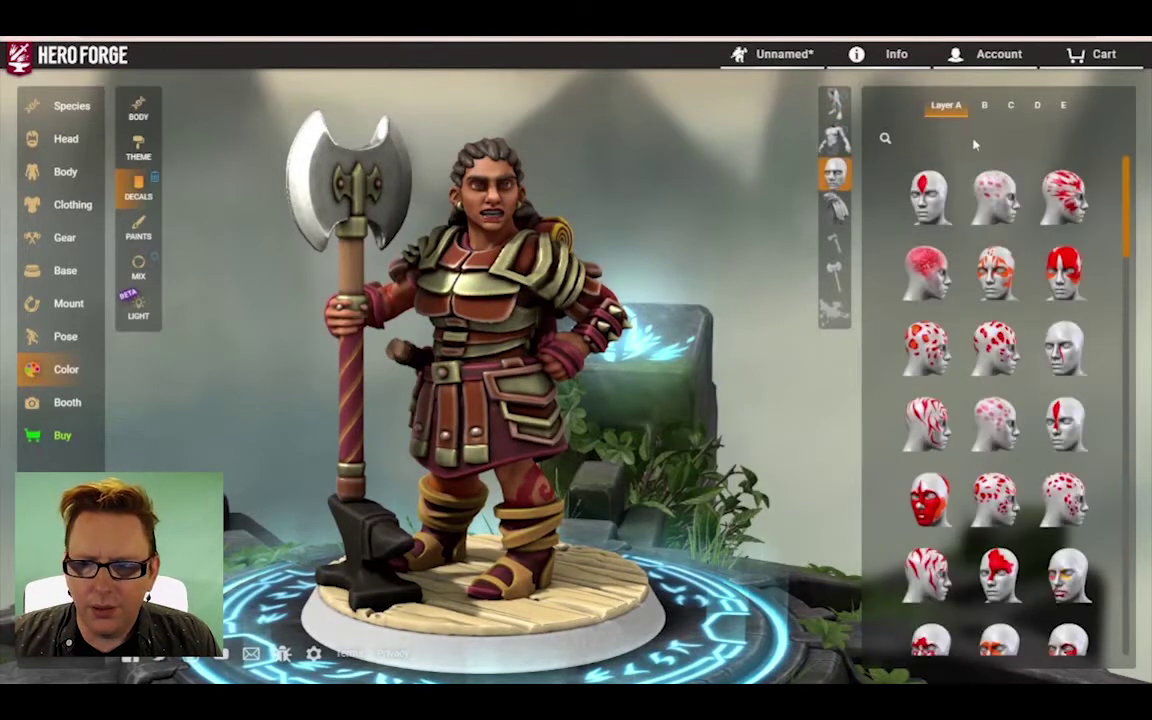
left_click(928, 272)
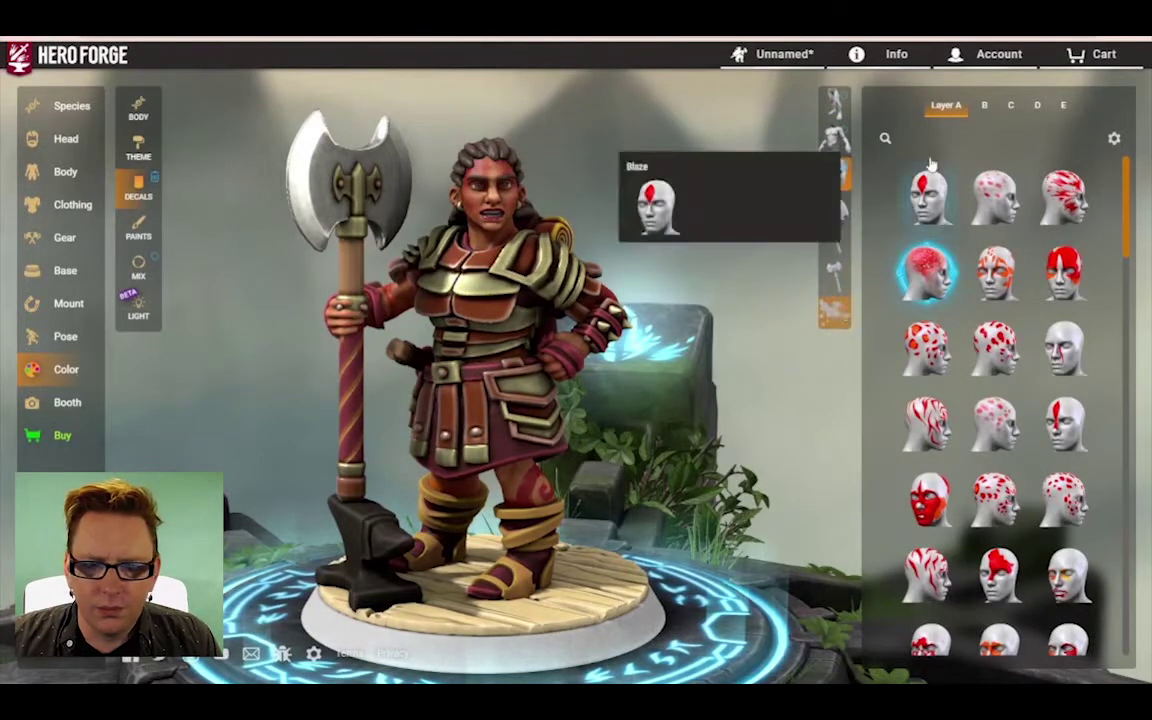
left_click(835, 312)
left_click(930, 244)
Step: Recolour the Decal Layer 1 and Decal Layer 2 paints black
left_click(139, 270)
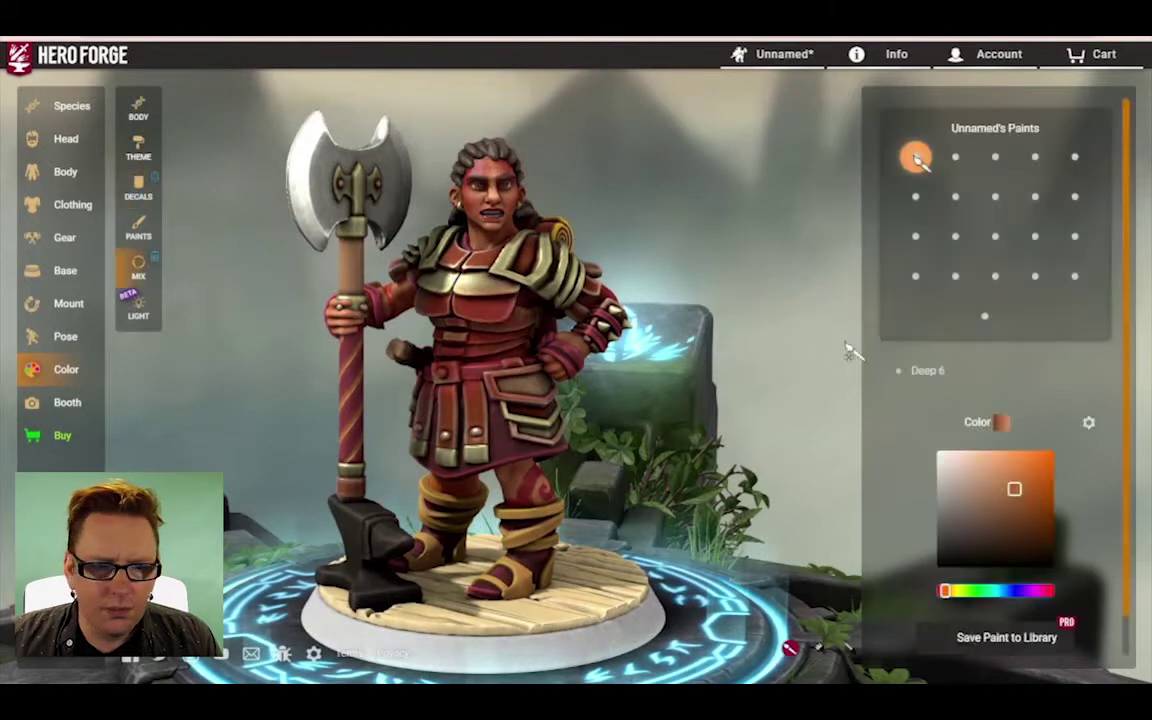
left_click(980, 594)
left_click(1010, 567)
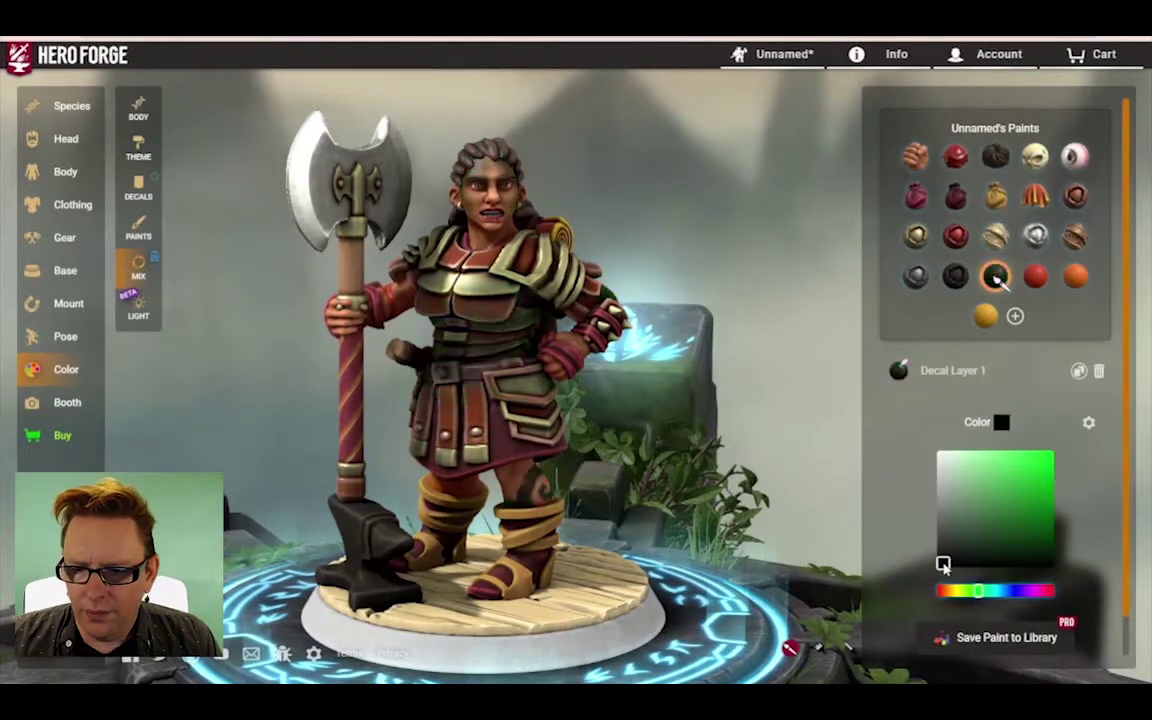
left_click(1035, 276)
left_click(977, 592)
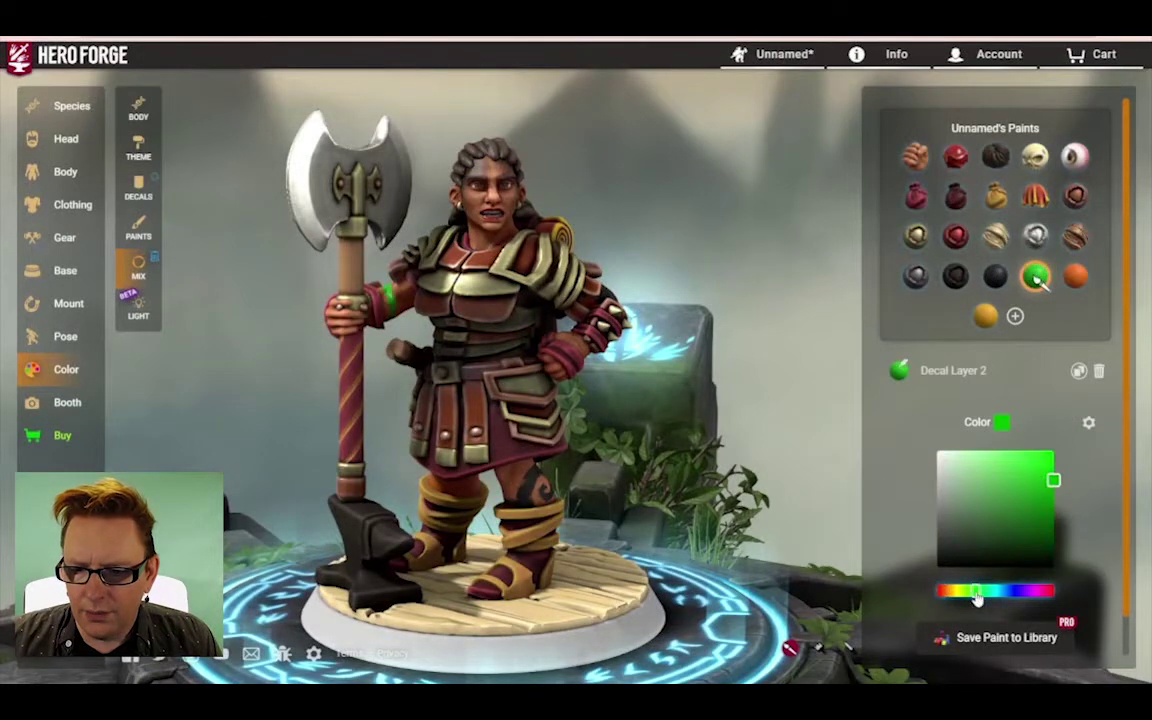
mouse_move(797, 375)
left_mouse_down()
mouse_move(638, 380)
mouse_move(792, 388)
left_mouse_up()
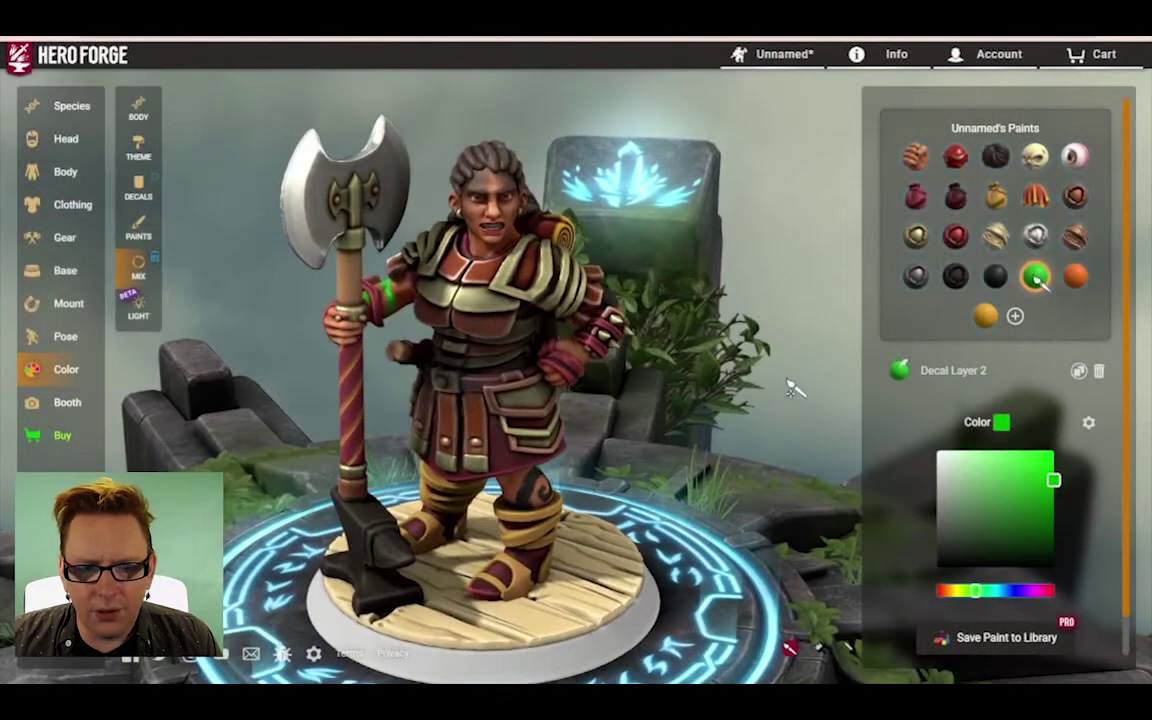
Step: Recolour the Decal Layer 3 and Decal Layer 4 paints black and check the figure from several angles
left_click(1075, 276)
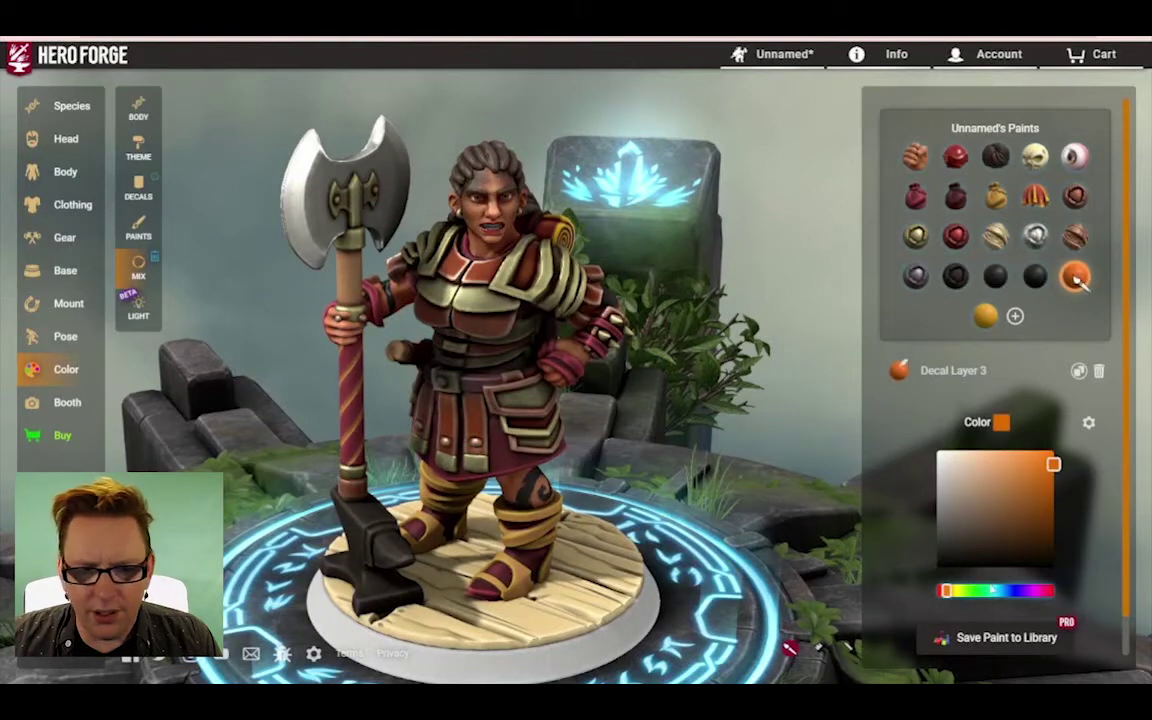
left_click(977, 592)
left_click_drag(760, 437, 980, 405)
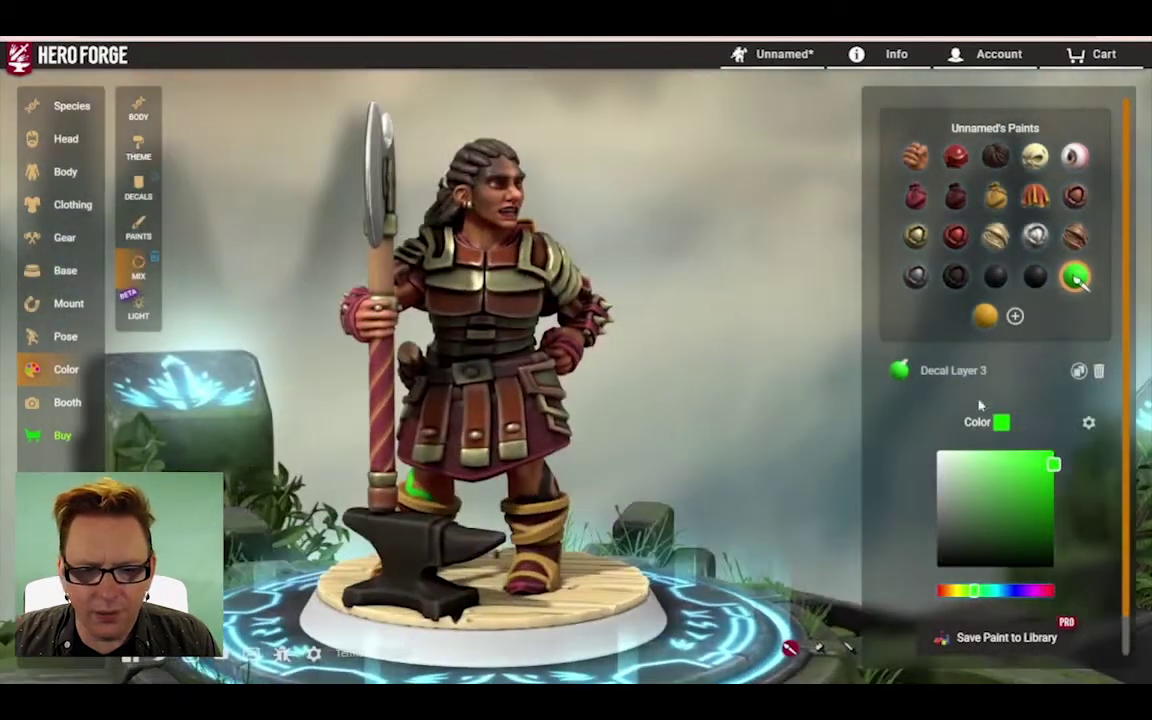
left_click(940, 566)
left_click(988, 315)
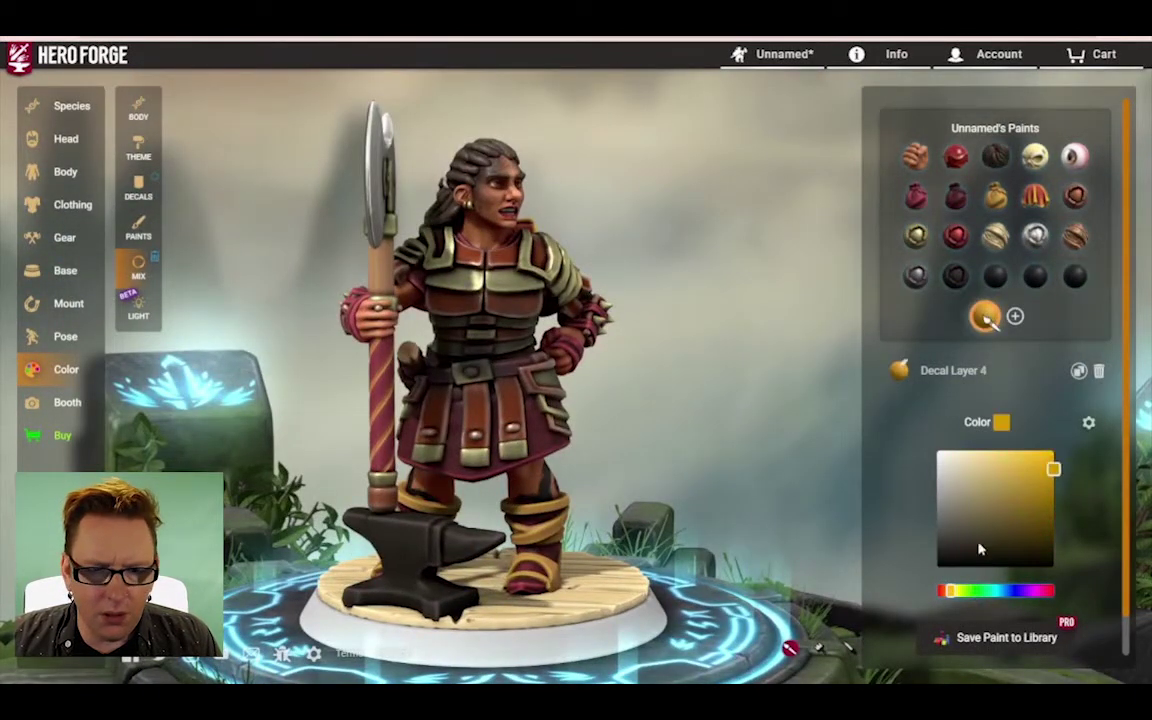
left_click_drag(880, 532, 890, 563)
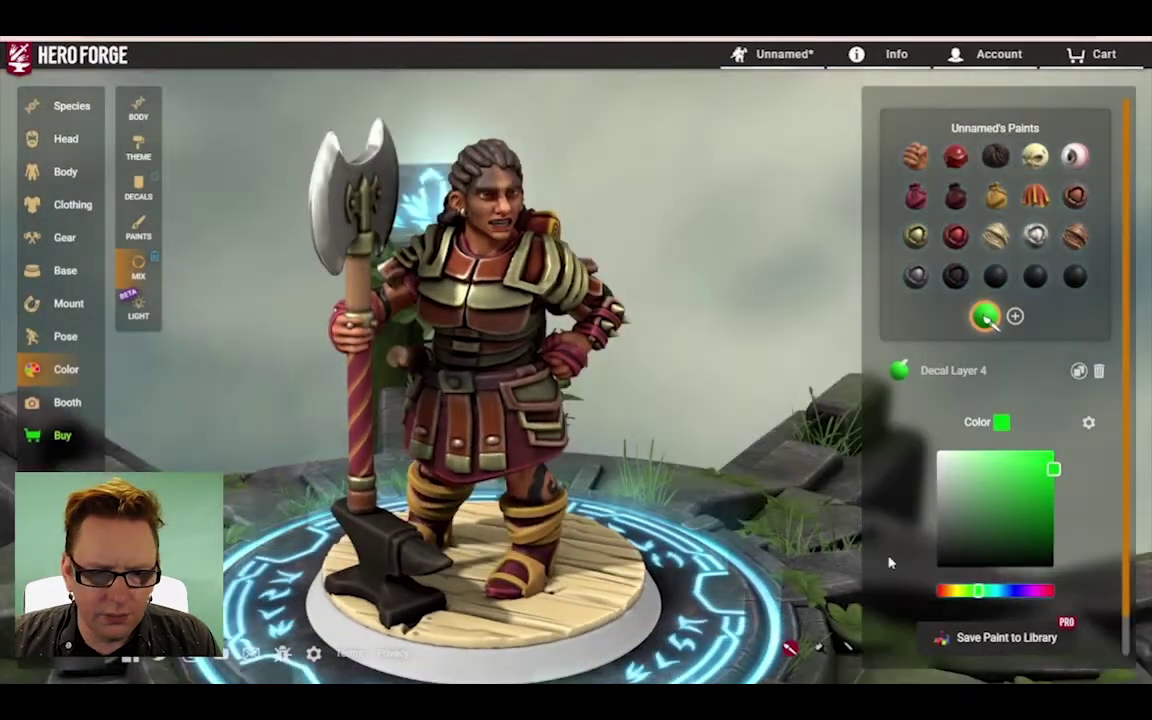
left_click(941, 567)
left_click_drag(845, 508, 690, 320)
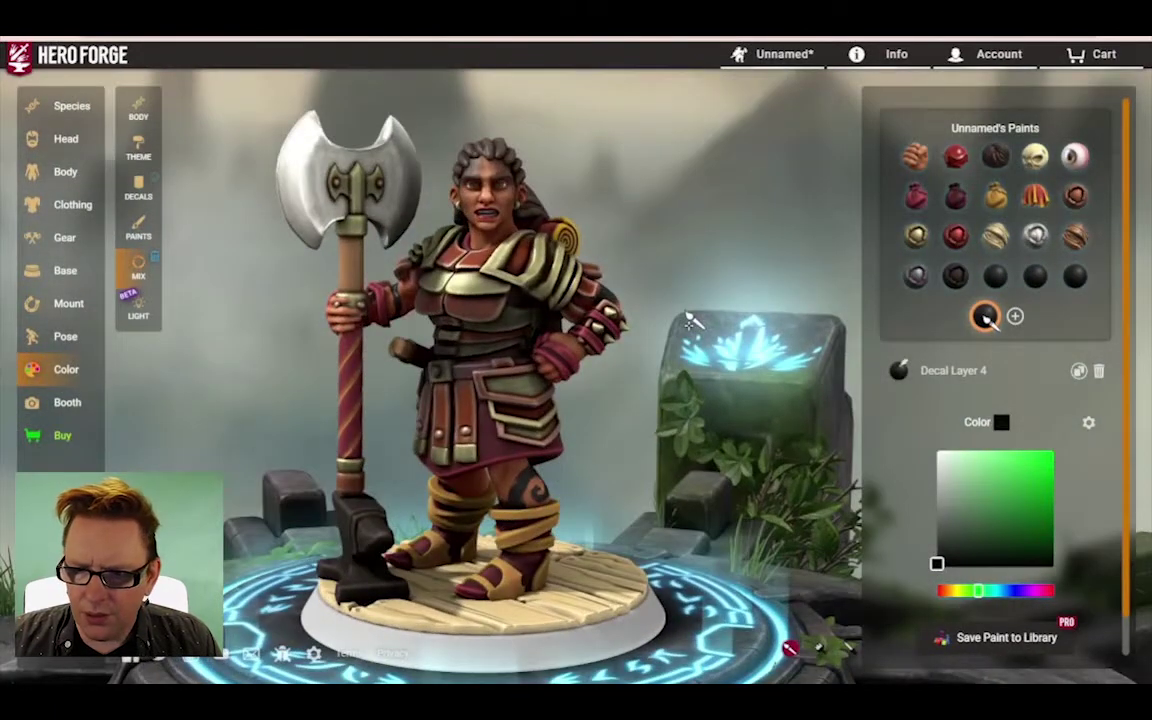
Step: Save the hero with its black decals and inspect its back
left_click(775, 54)
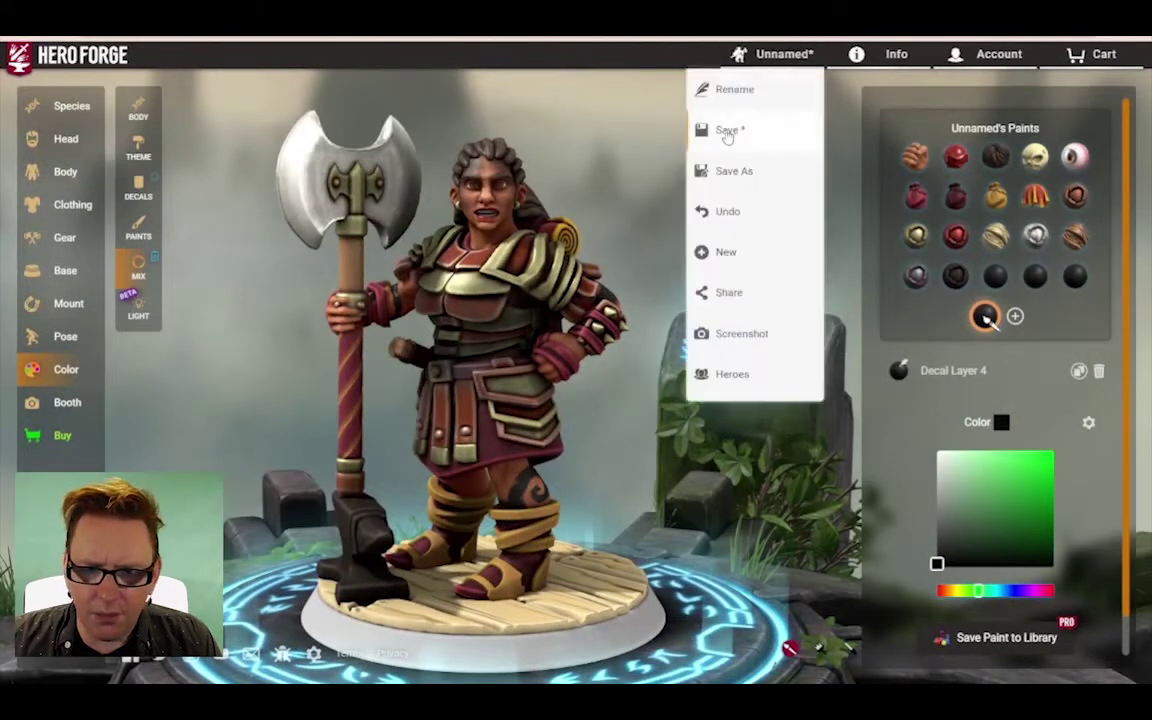
left_click(752, 132)
left_click_drag(725, 130, 190, 268)
left_click(916, 198)
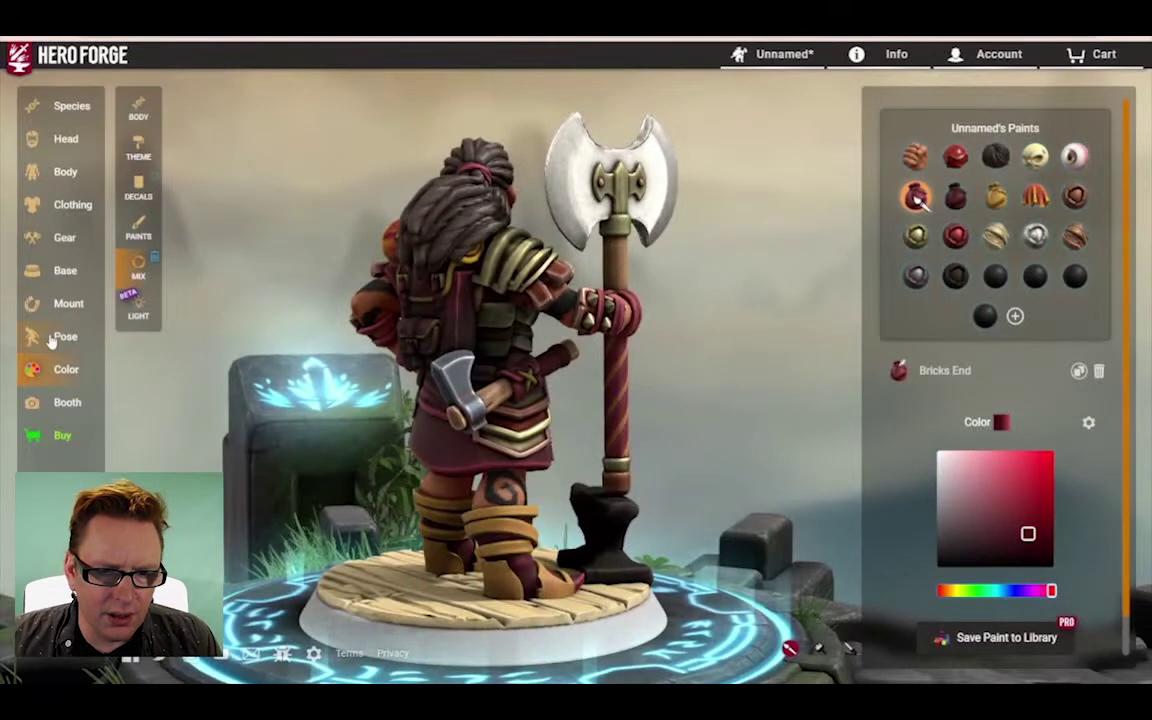
Step: In the advanced pose settings, lower the Twist of the Right Side Item, the small axe, almost to its minimum
left_click(52, 340)
left_click(383, 275)
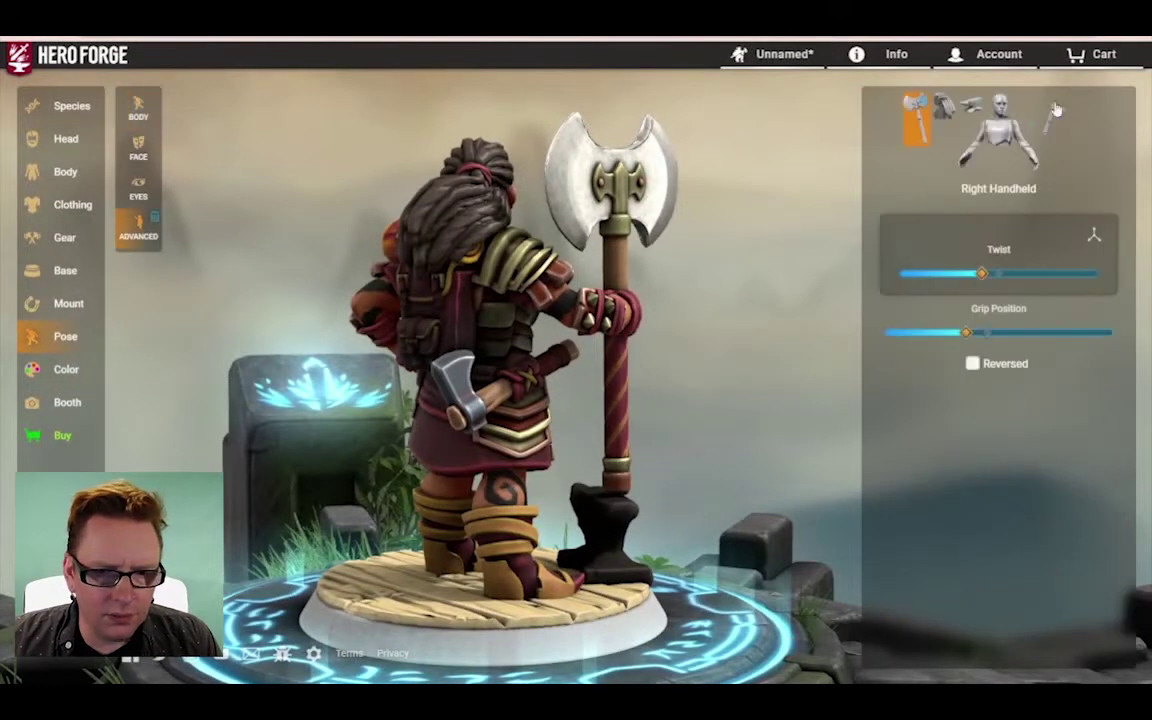
left_click(1054, 115)
mouse_move(982, 273)
left_mouse_down()
mouse_move(1091, 273)
mouse_move(907, 273)
left_mouse_up()
left_click_drag(632, 368, 807, 514)
Step: Raise the side axe's Grip Position to its maximum and slightly reduce its Bend
scroll(950, 505, "down", 3)
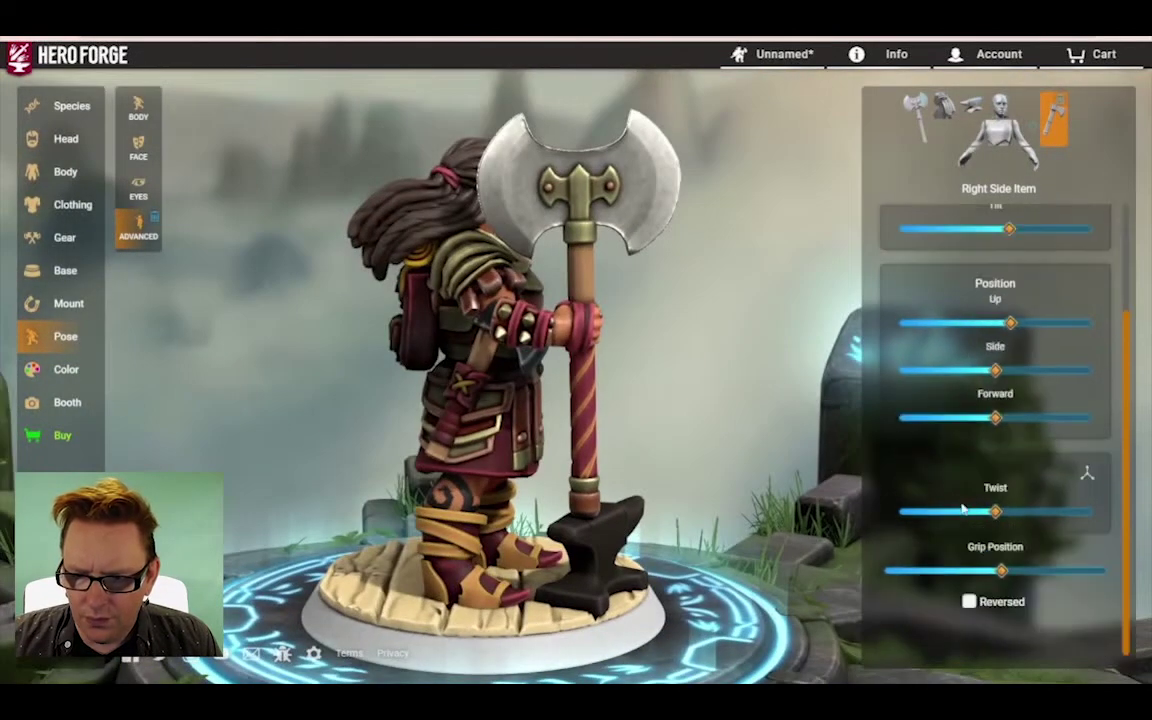
left_click_drag(1001, 571, 1110, 571)
left_click_drag(752, 398, 728, 356)
scroll(1035, 321, "up", 1)
scroll(1035, 321, "up", 2)
left_click_drag(989, 321, 977, 323)
left_click_drag(752, 378, 720, 400)
Step: Save the hero with the adjusted side axe and view it from the front
left_click(773, 56)
left_click(725, 135)
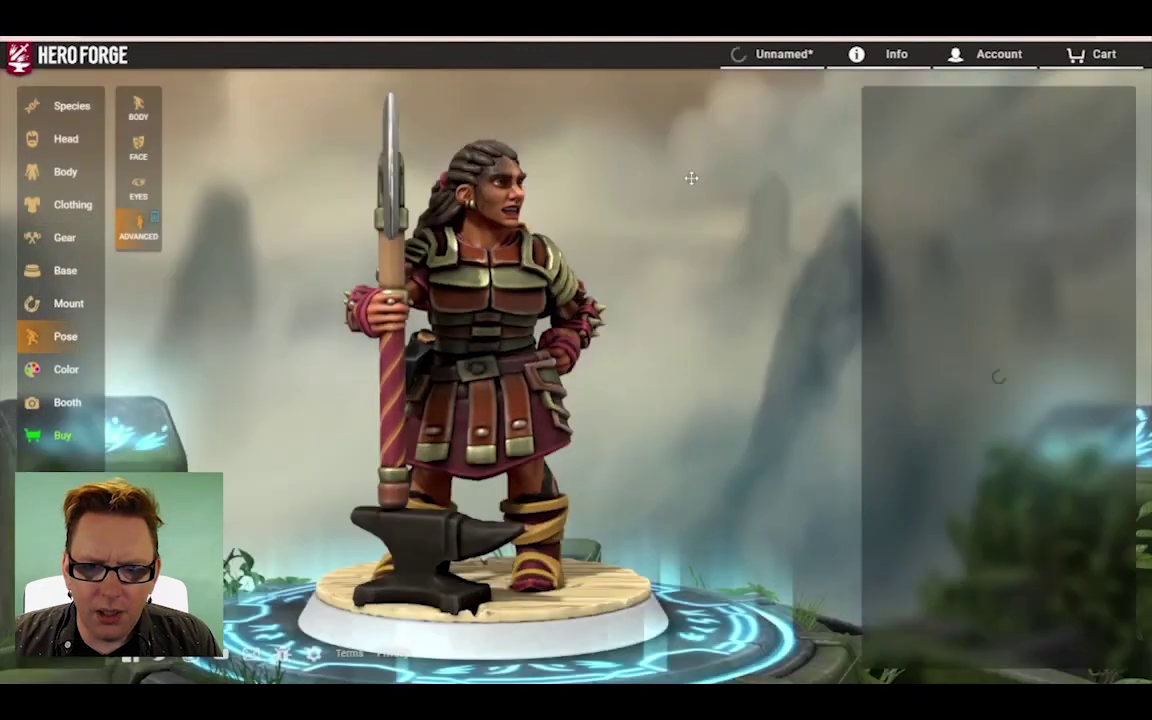
left_click_drag(648, 196, 567, 199)
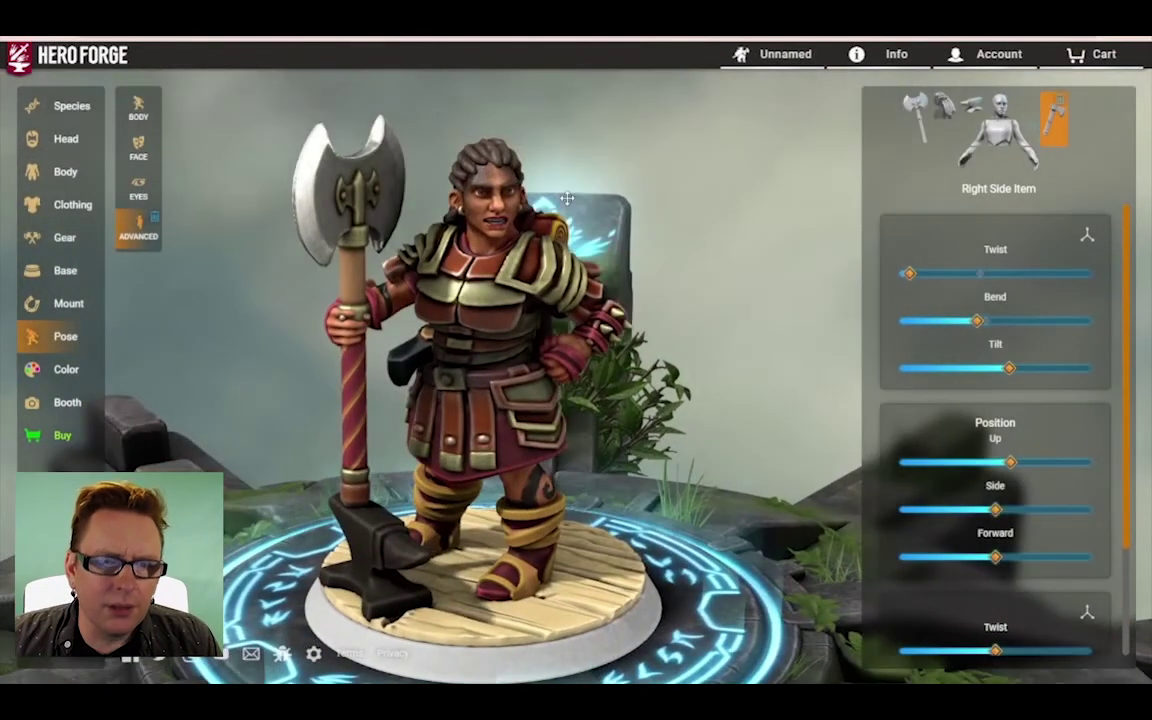